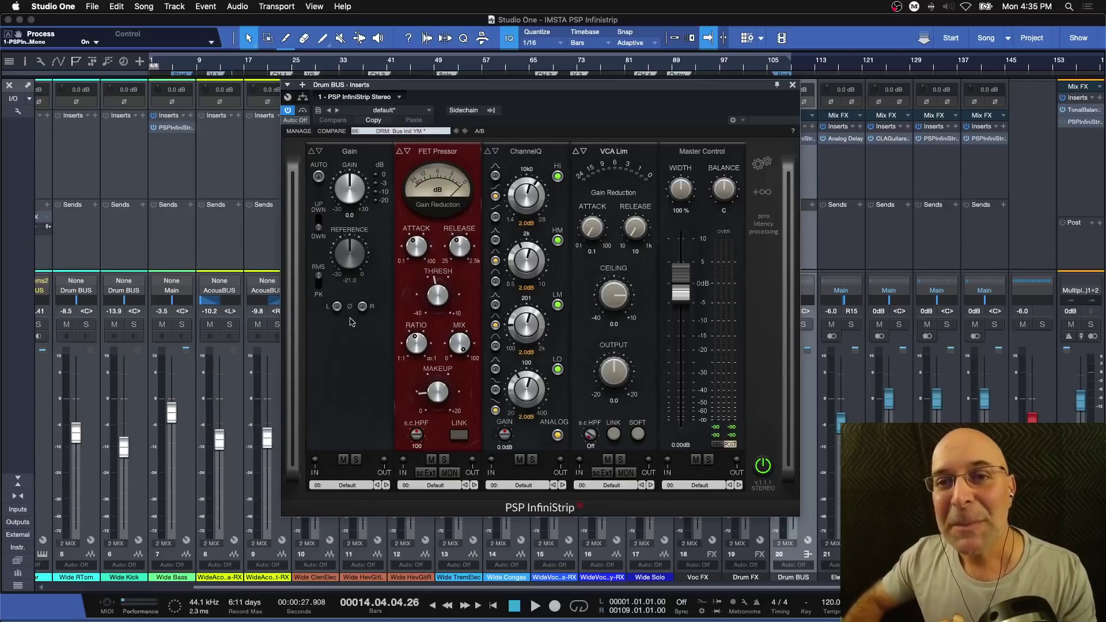
pyautogui.moveTo(332, 400)
pyautogui.mouseDown()
pyautogui.moveTo(580, 401)
pyautogui.moveTo(338, 389)
pyautogui.mouseUp()
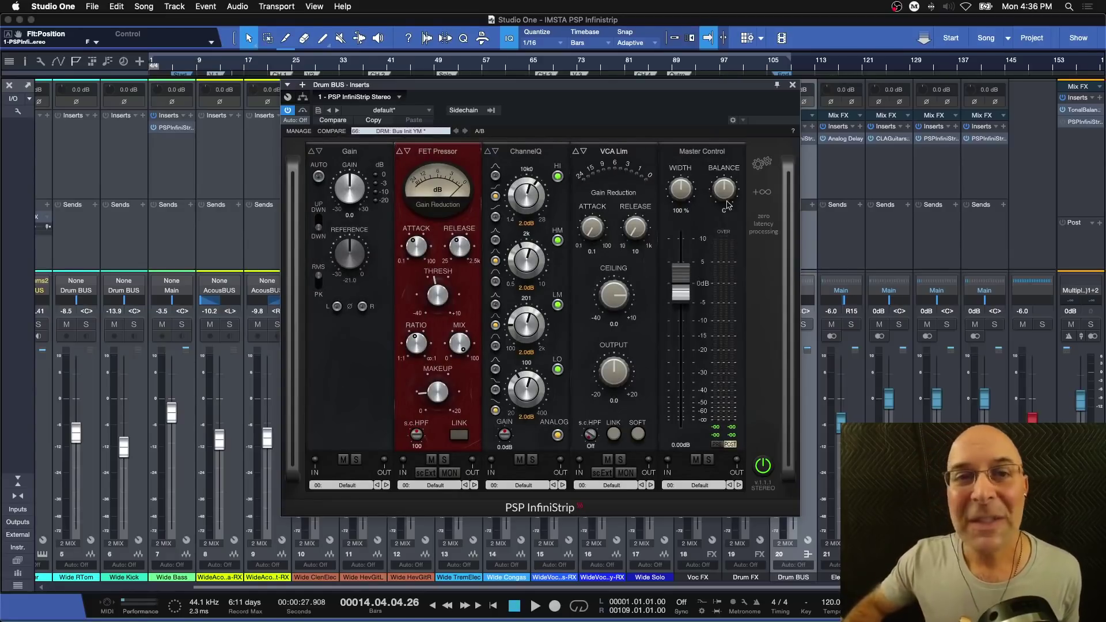
pyautogui.click(768, 194)
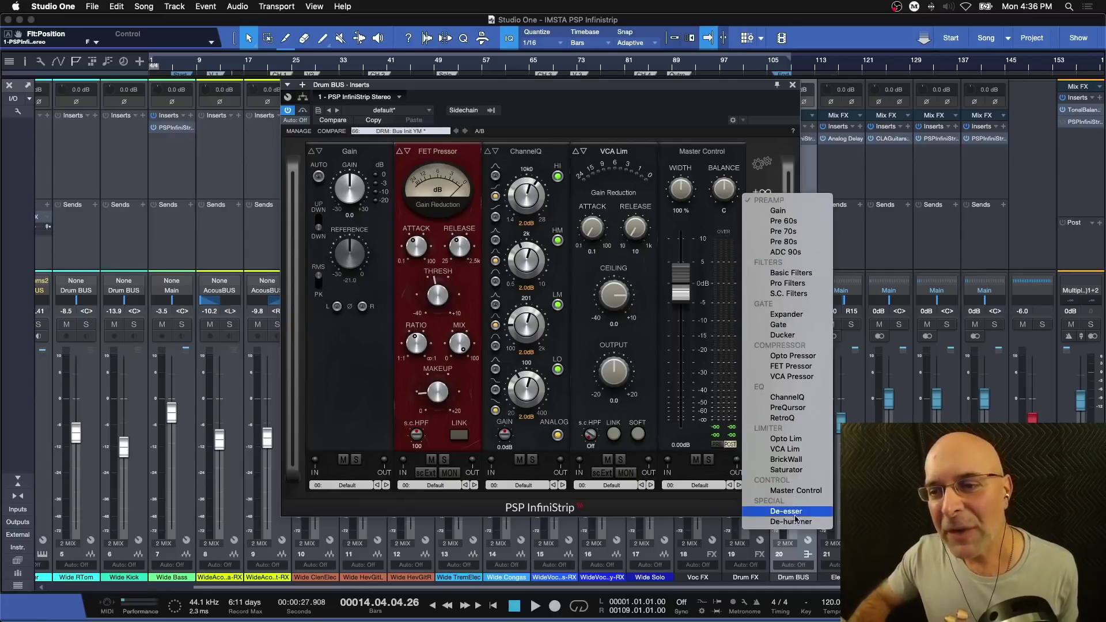
pyautogui.click(717, 121)
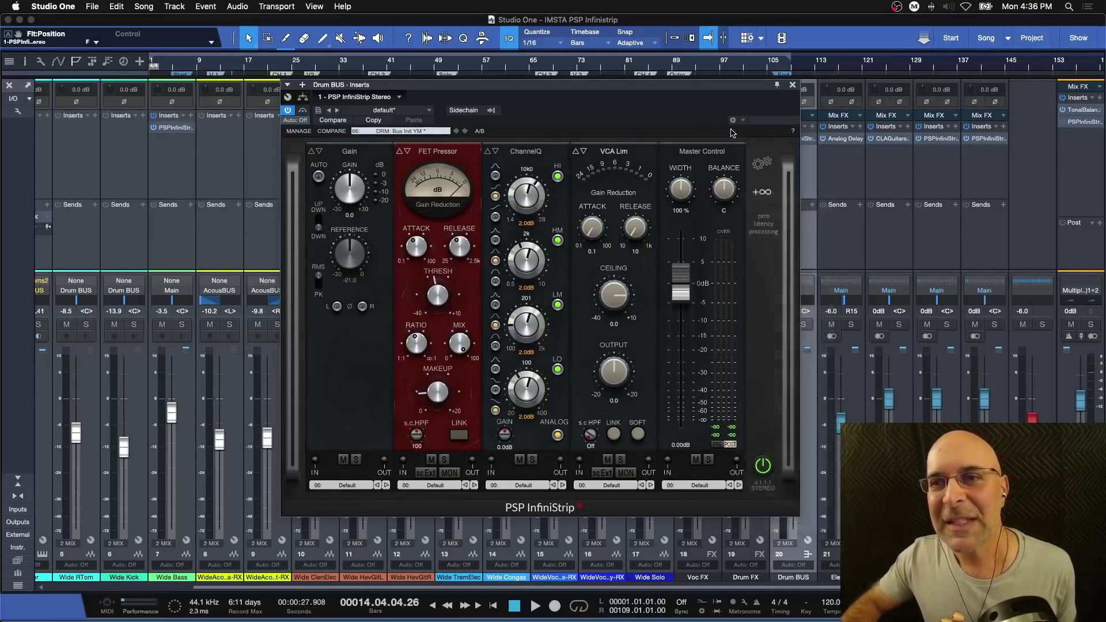
# Step: Switch the Drum BUS InfiniStrip to full view mode and reposition its window so the whole strip fits on screen
pyautogui.moveTo(703, 93); pyautogui.dragTo(662, 91)
pyautogui.click(721, 162)
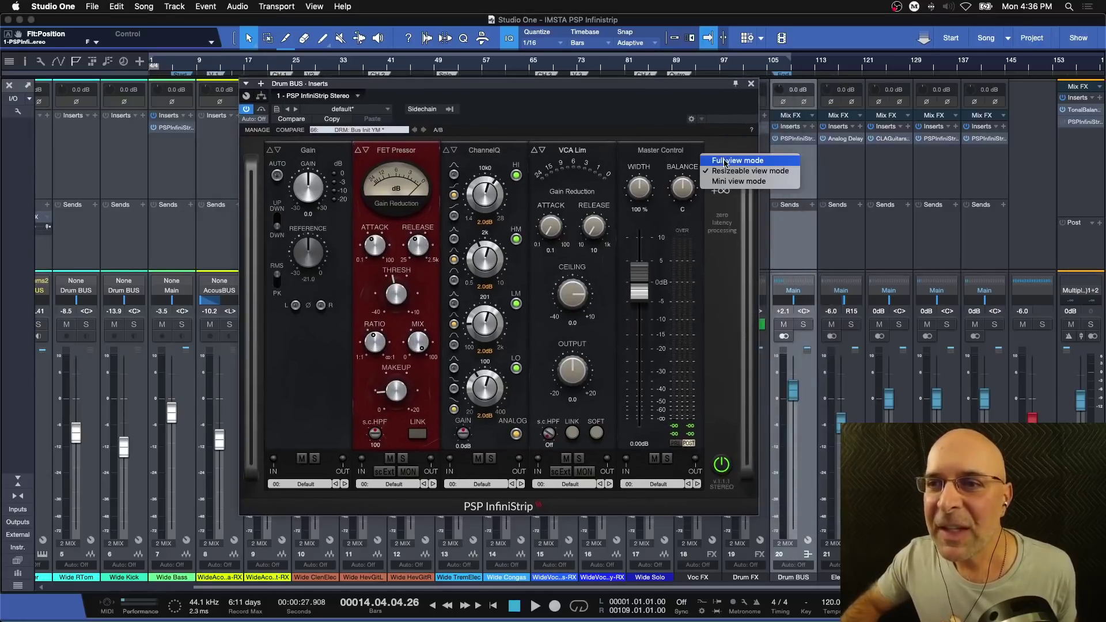
pyautogui.click(748, 161)
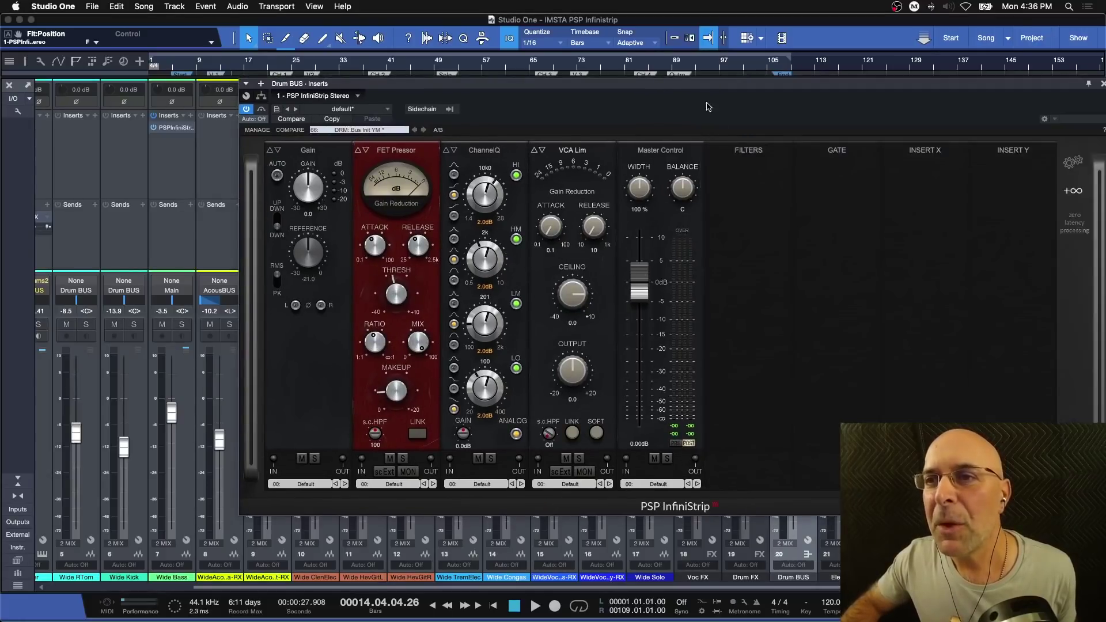
pyautogui.moveTo(712, 95); pyautogui.dragTo(568, 114)
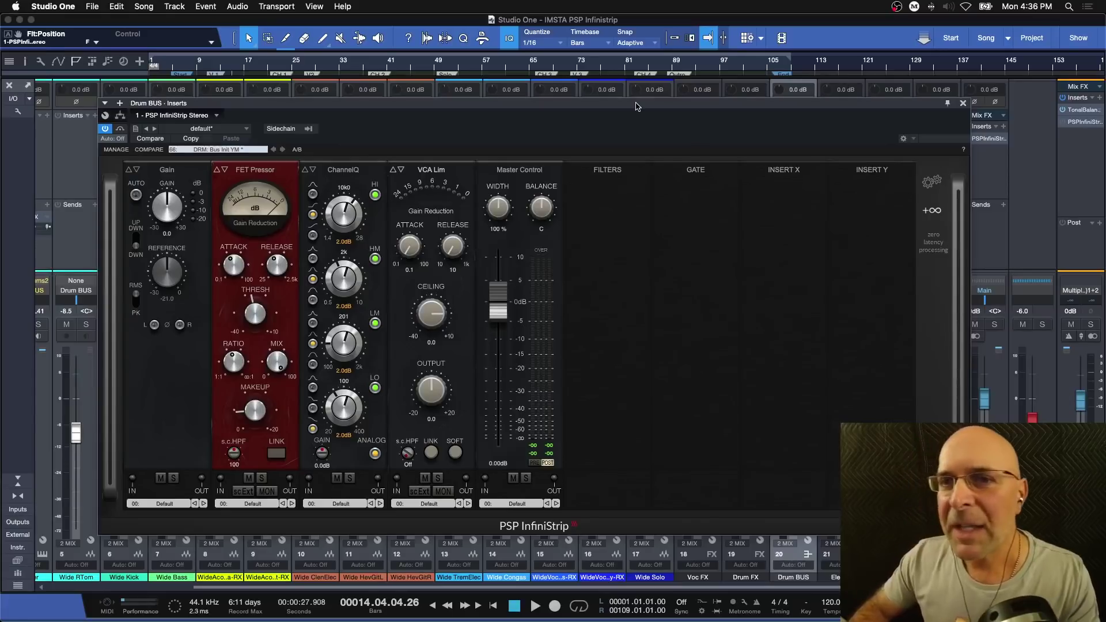
# Step: Play a short passage through the Drum BUS InfiniStrip, stop playback and close the plug-in window
pyautogui.press('space')
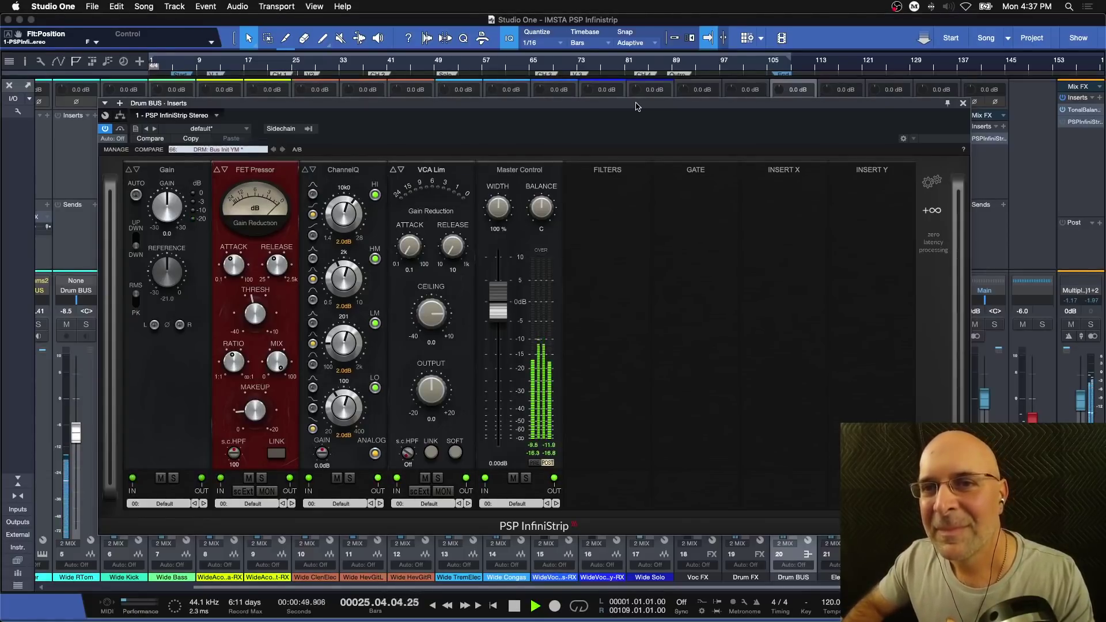
pyautogui.press('space')
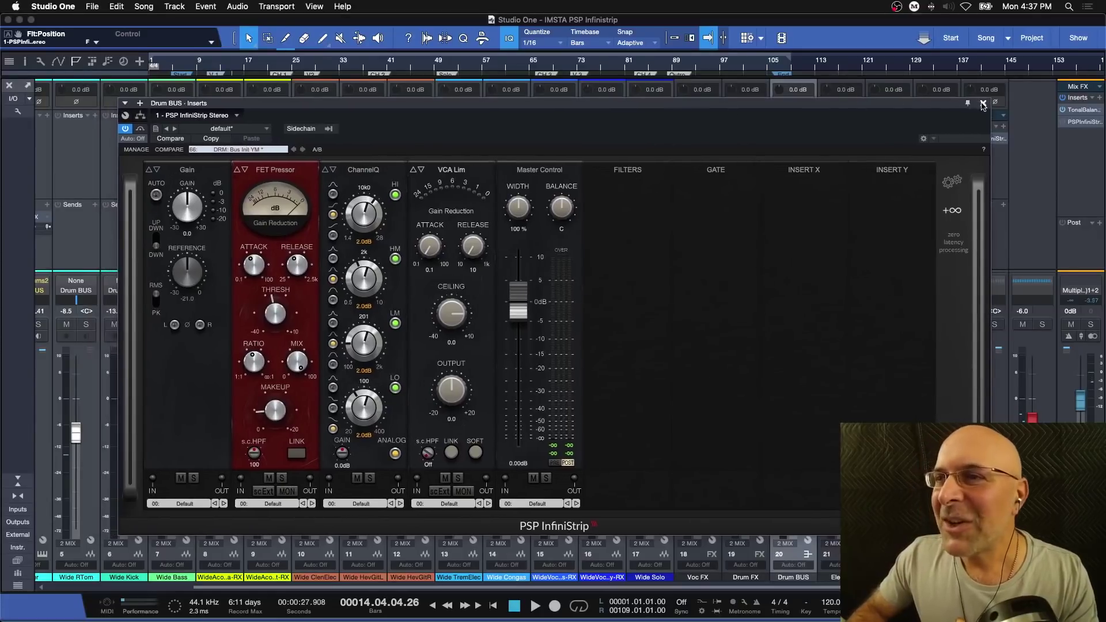
pyautogui.click(983, 105)
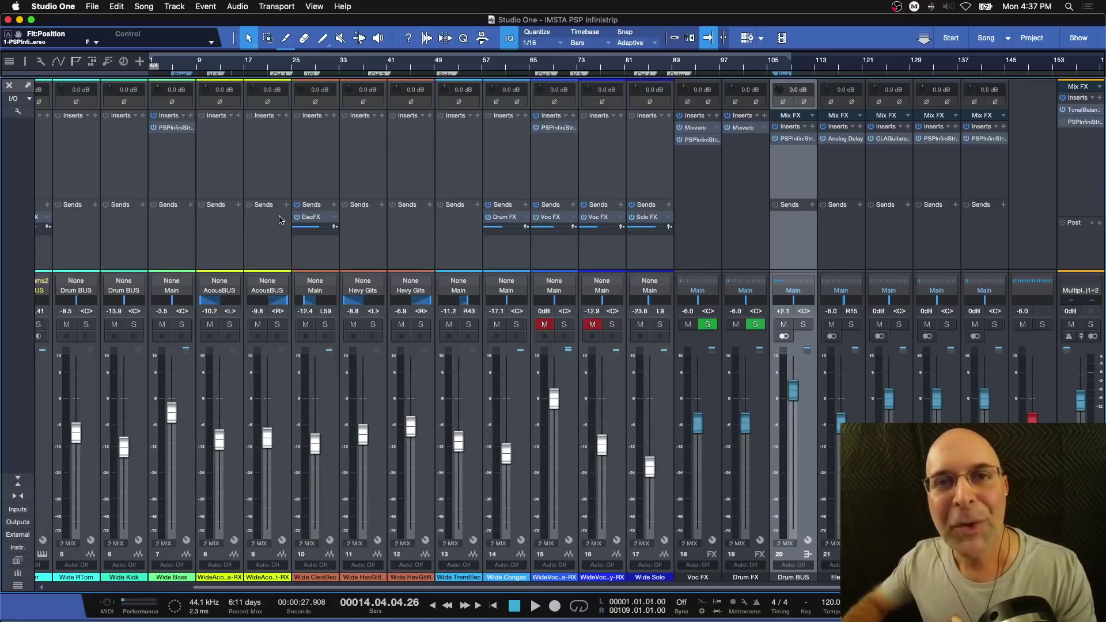
# Step: Open the Wide Bass track's InfiniStrip and try its full and mini view modes, returning to resizeable view mode
pyautogui.click(172, 128)
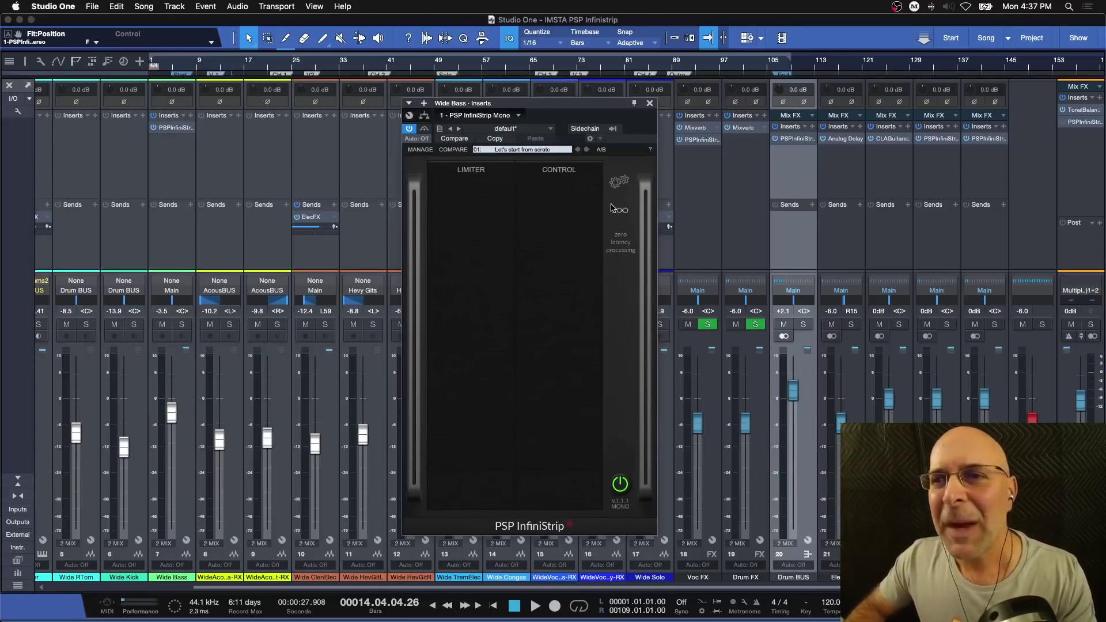
pyautogui.click(621, 188)
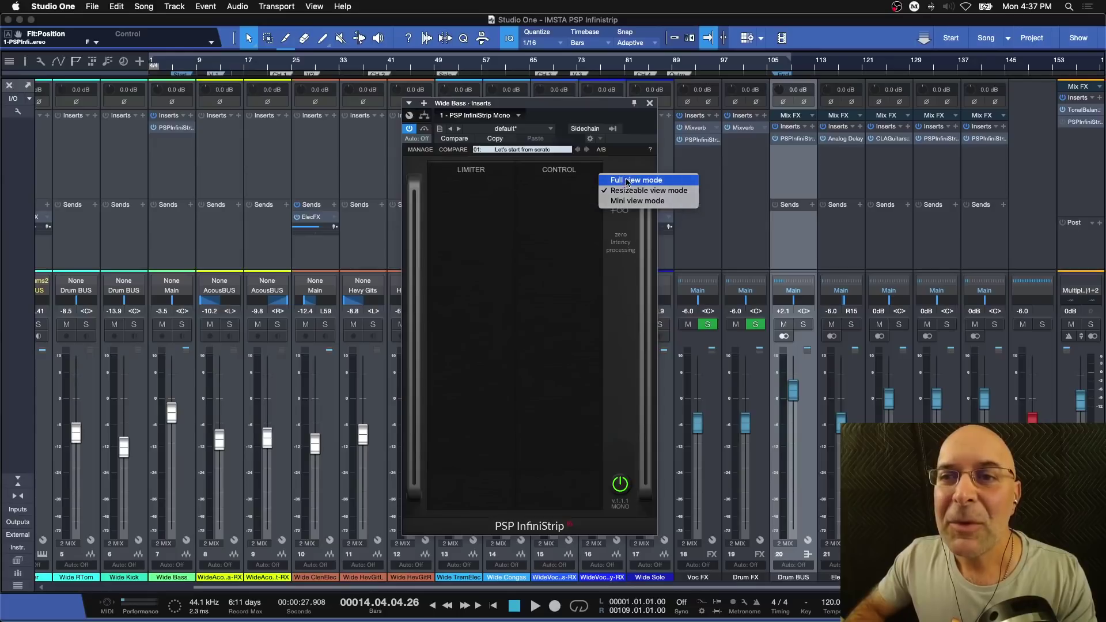
pyautogui.click(622, 180)
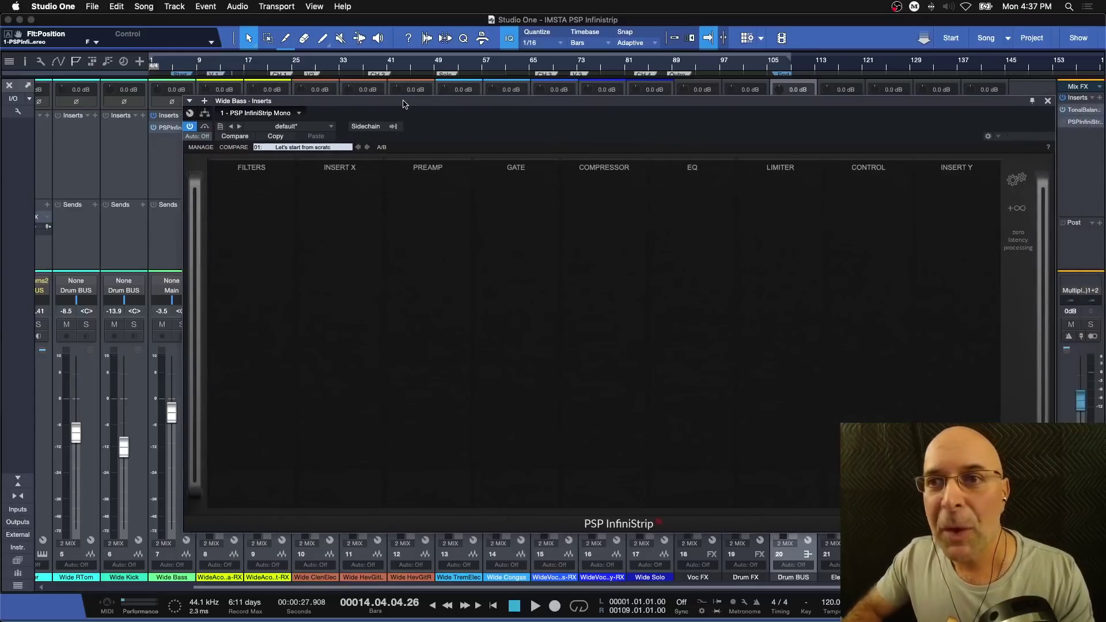
pyautogui.click(1017, 179)
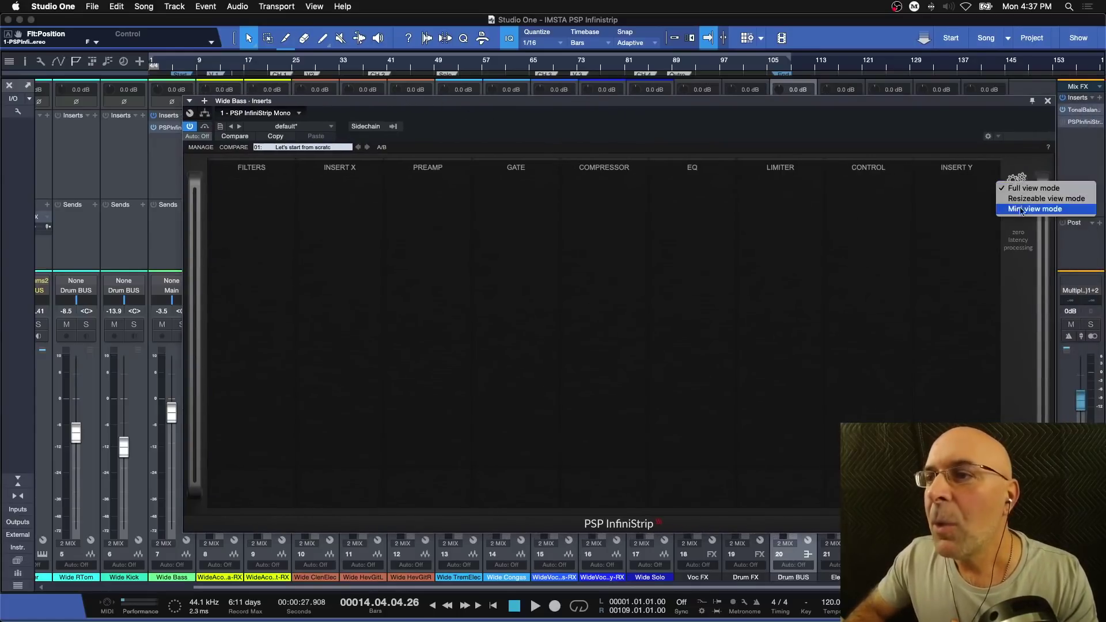
pyautogui.click(1022, 210)
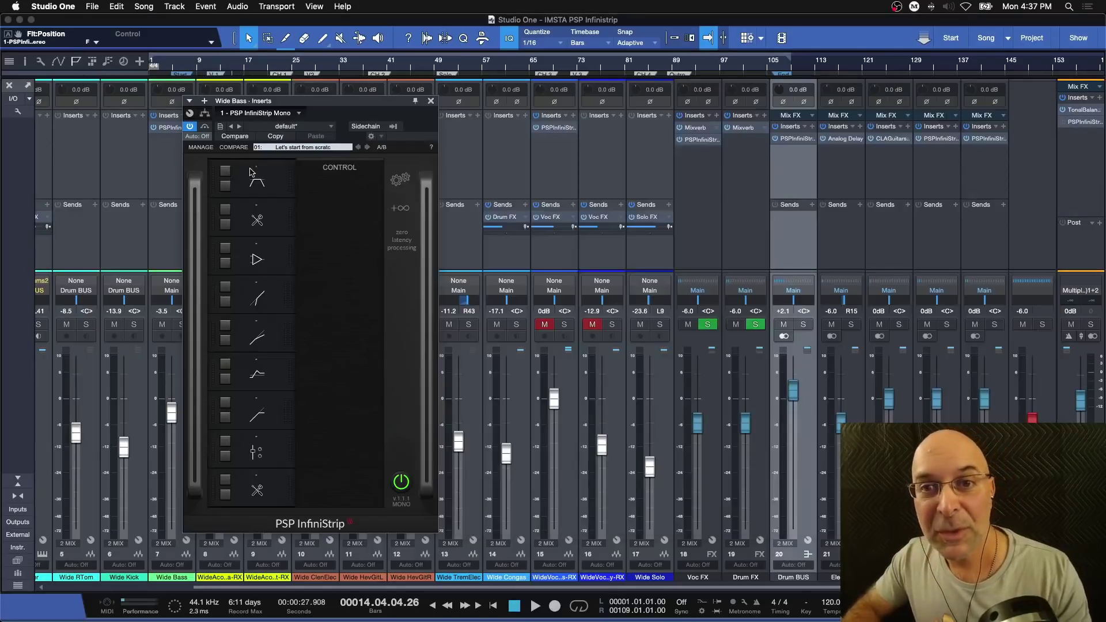
pyautogui.click(403, 178)
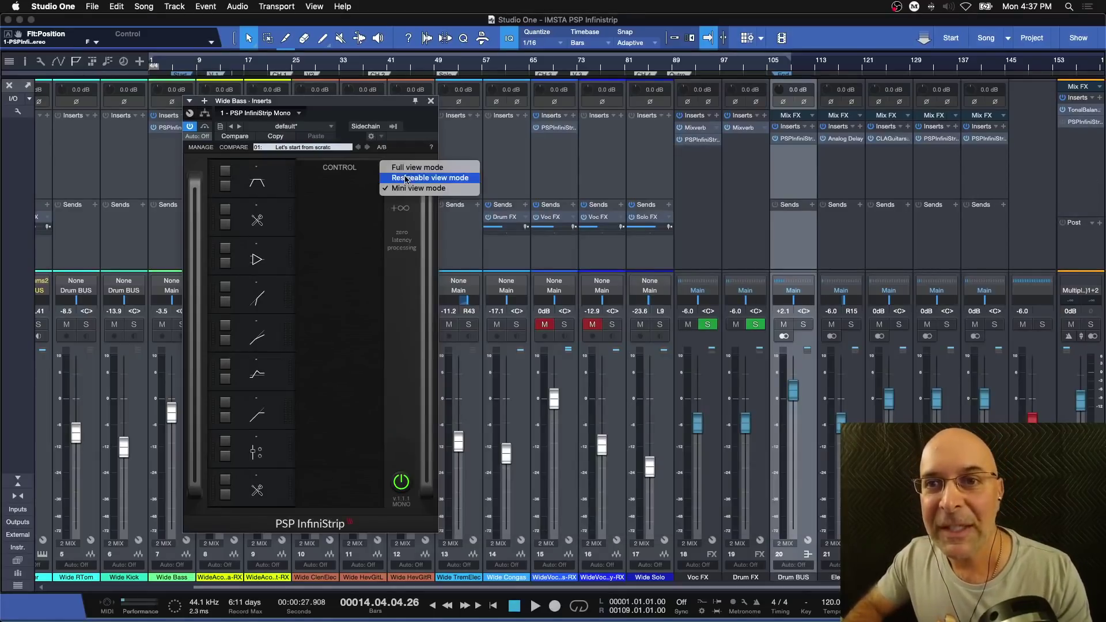
pyautogui.click(428, 178)
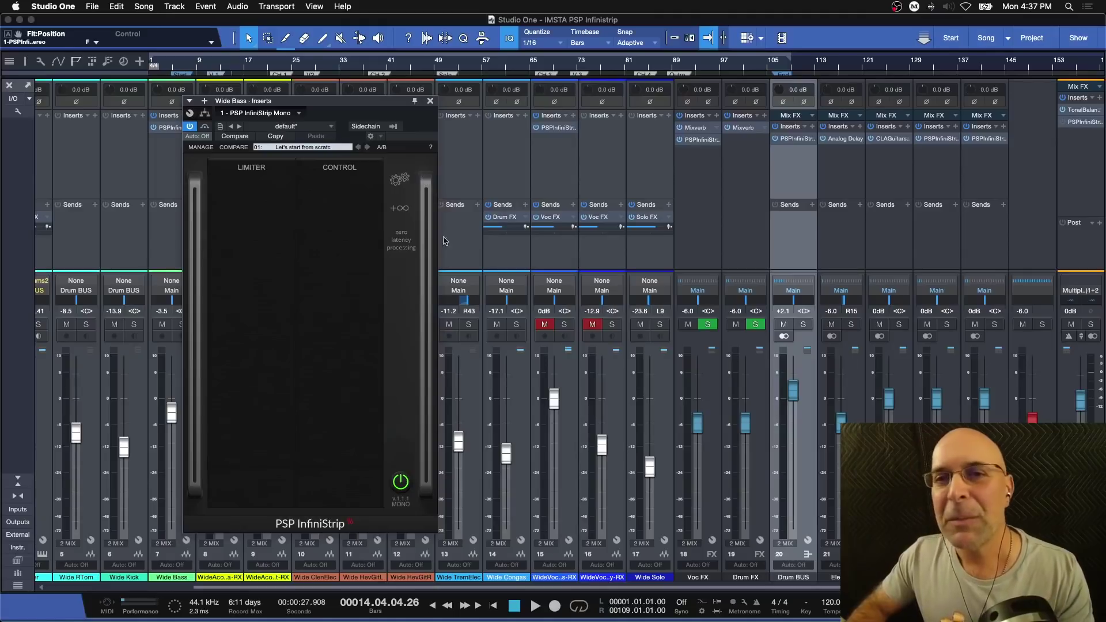
pyautogui.moveTo(353, 103); pyautogui.dragTo(419, 108)
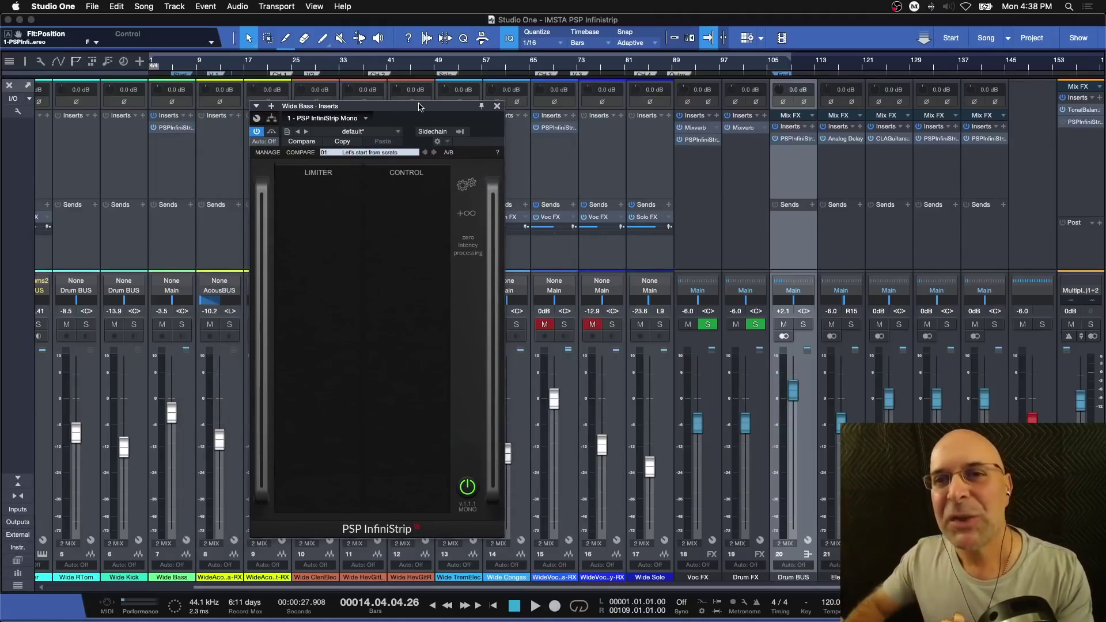
# Step: Add a Pre 60s preamp module to the empty Wide Bass strip and reposition the plug-in window
pyautogui.click(466, 213)
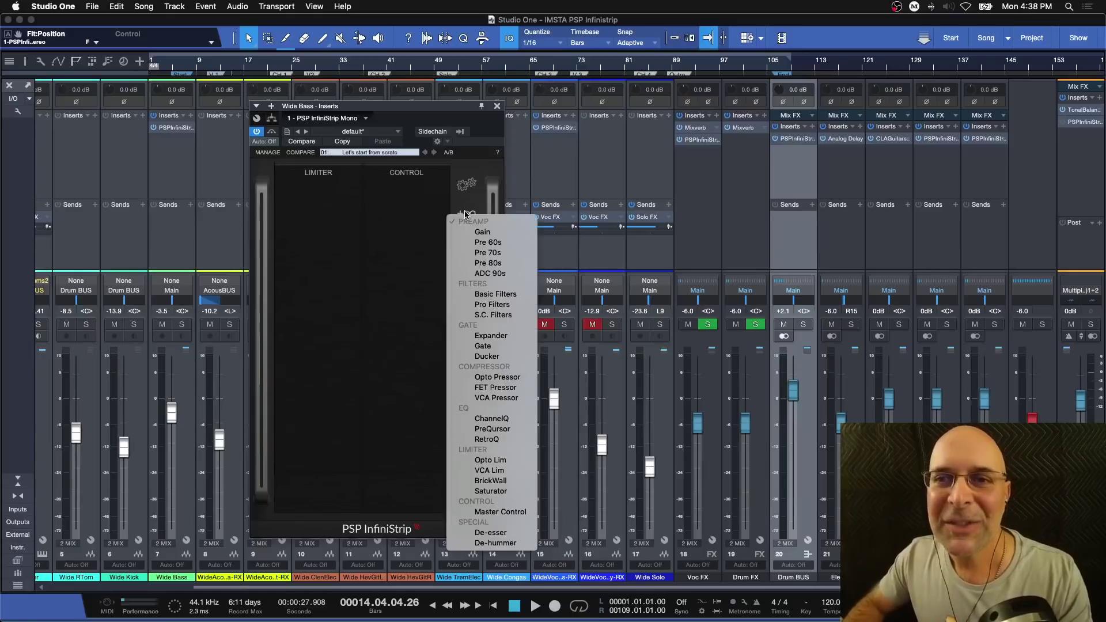
pyautogui.click(491, 243)
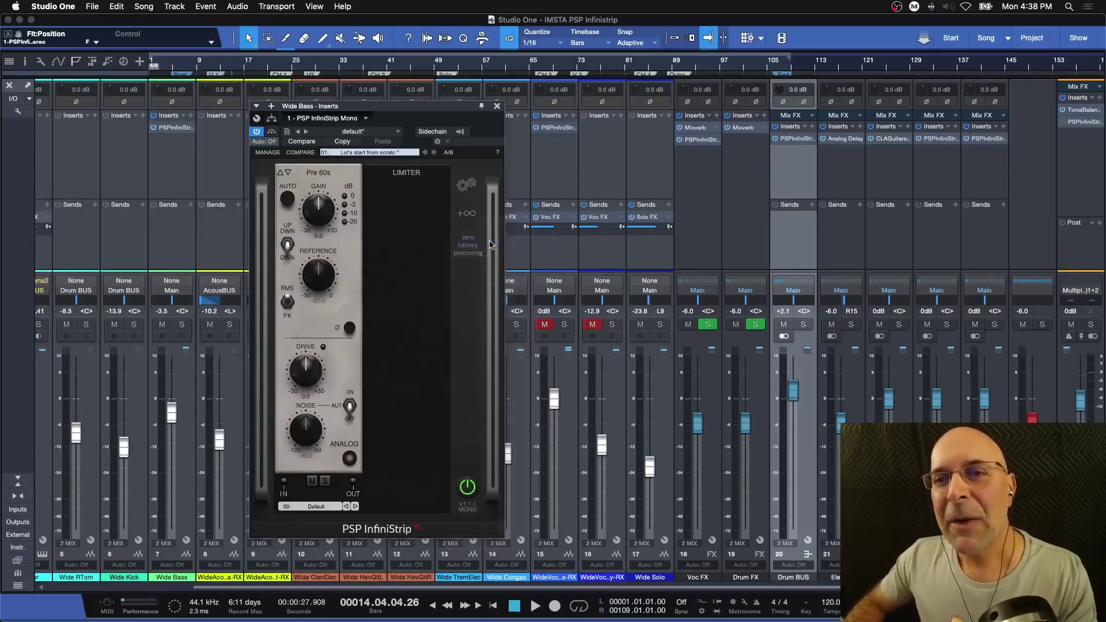
pyautogui.moveTo(450, 109); pyautogui.dragTo(544, 107)
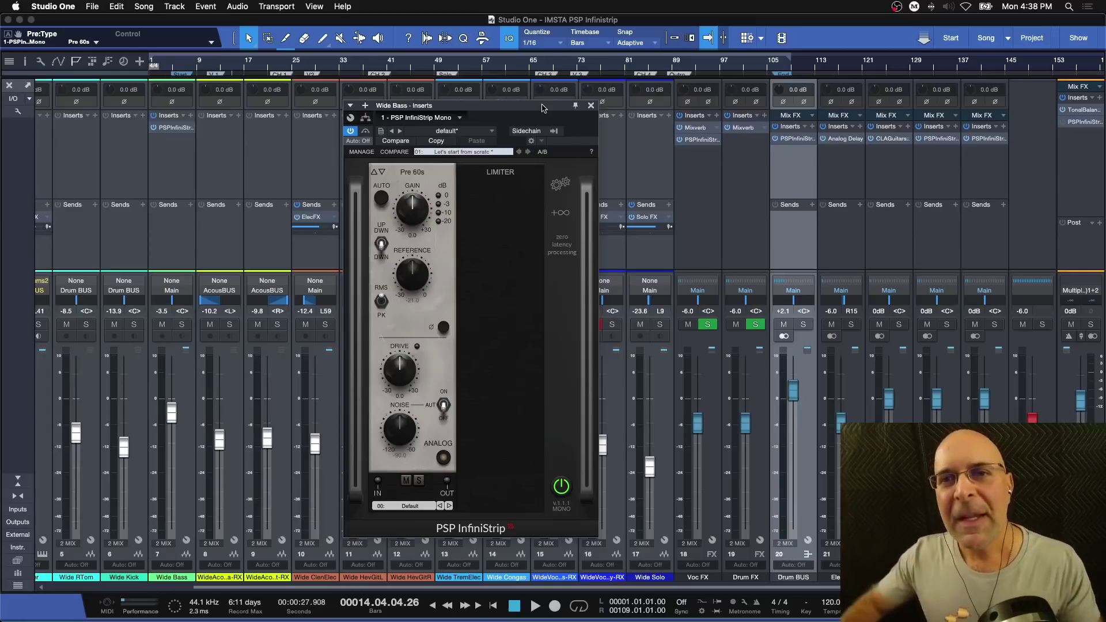
# Step: Cycle the preamp module through Pre 70s, Pre 80s and ADC 90s, and return to Pre 60s
pyautogui.click(381, 173)
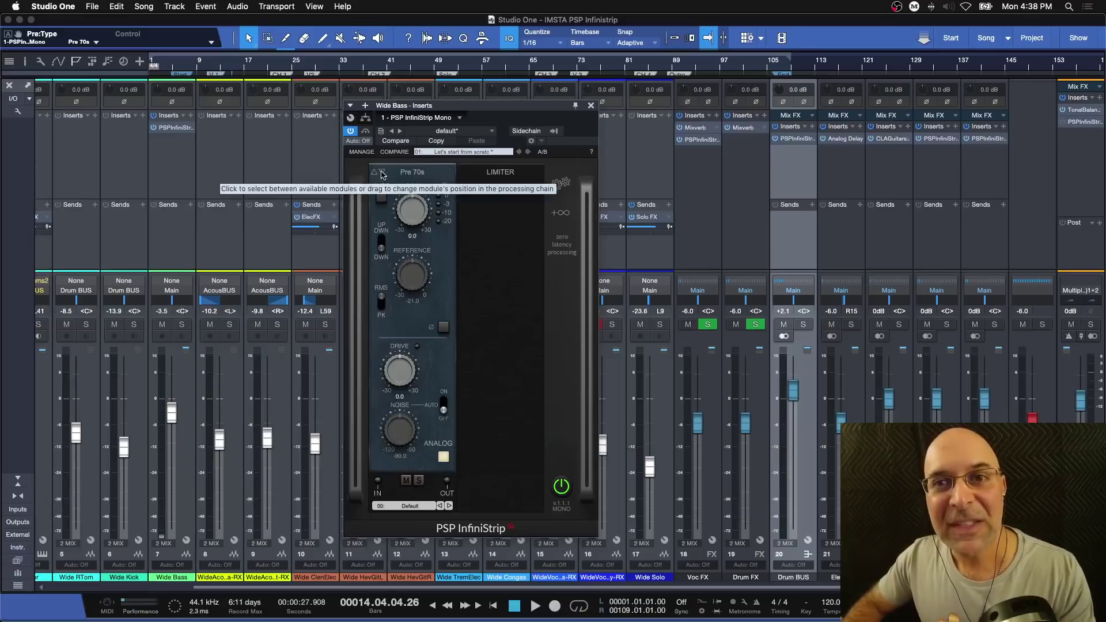
pyautogui.click(381, 173)
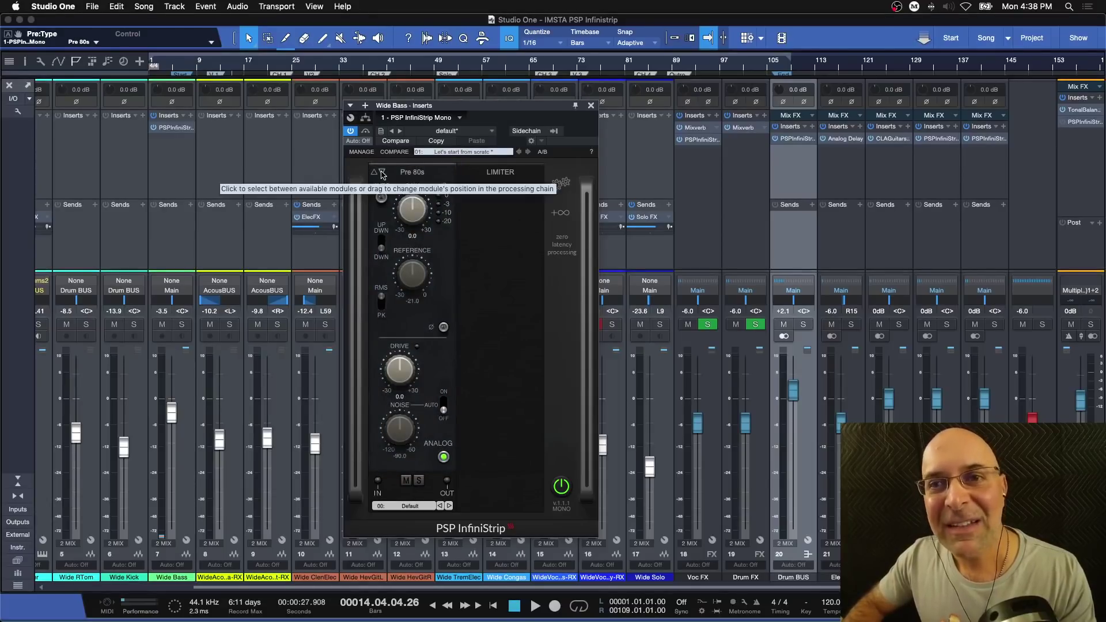
pyautogui.click(381, 173)
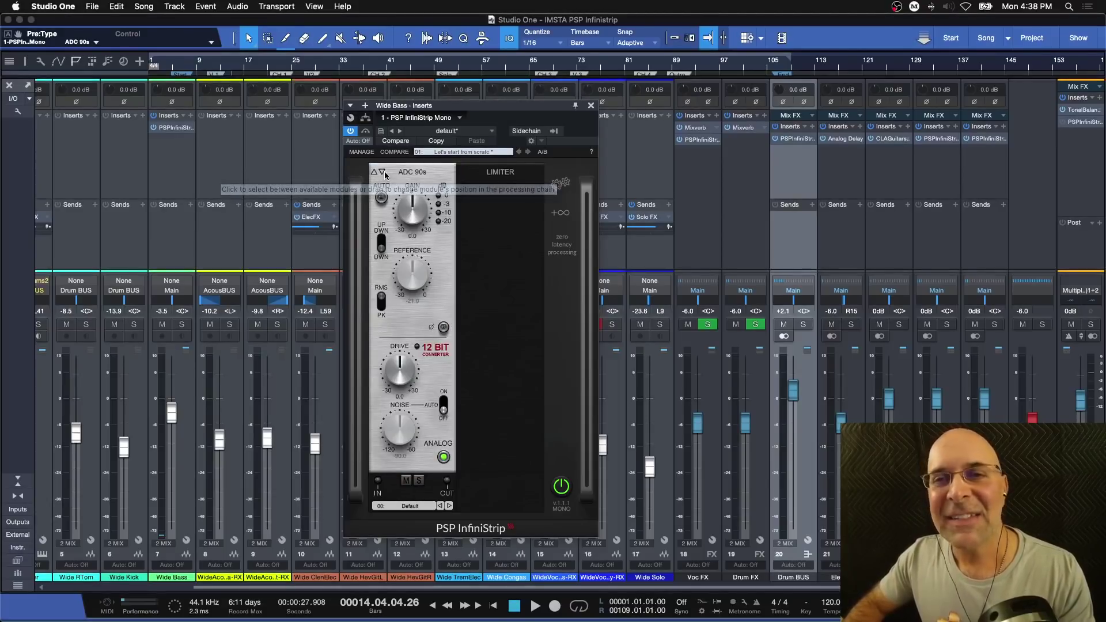
pyautogui.click(375, 173)
pyautogui.click(375, 173)
pyautogui.click(374, 173)
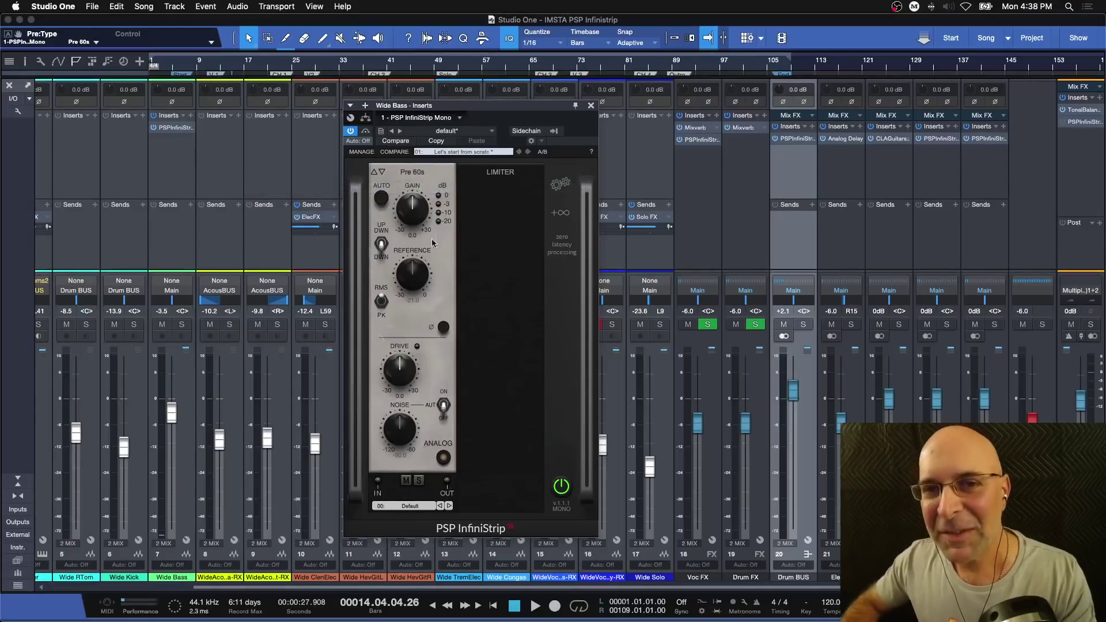
# Step: Solo the Wide Bass track, enable the preamp's Auto gain, and play the song so it sets the input level
pyautogui.click(183, 326)
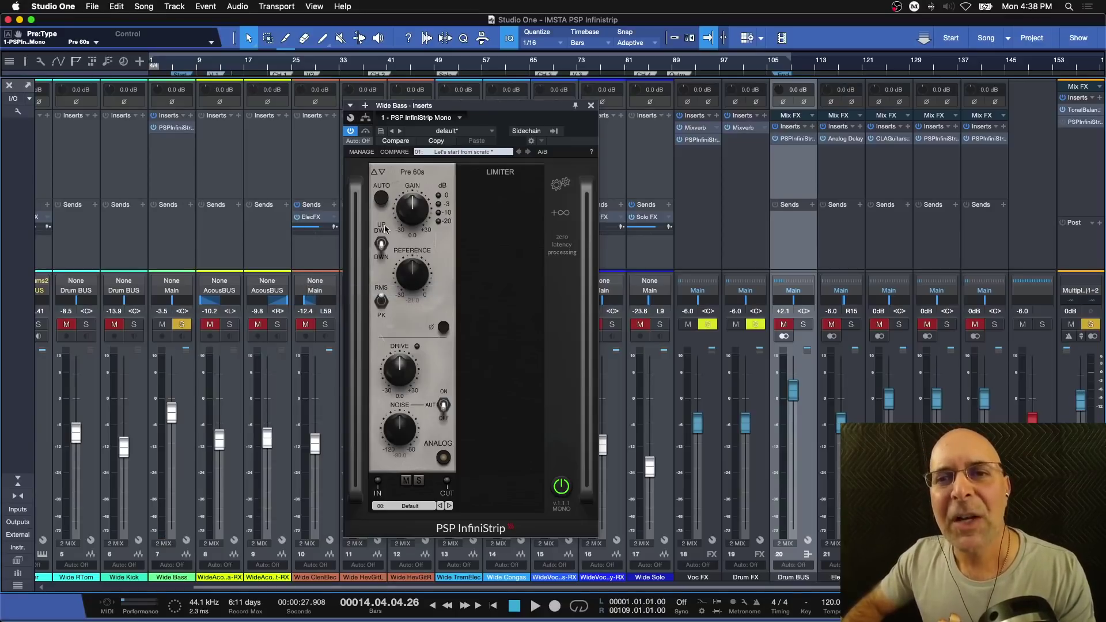
pyautogui.click(382, 198)
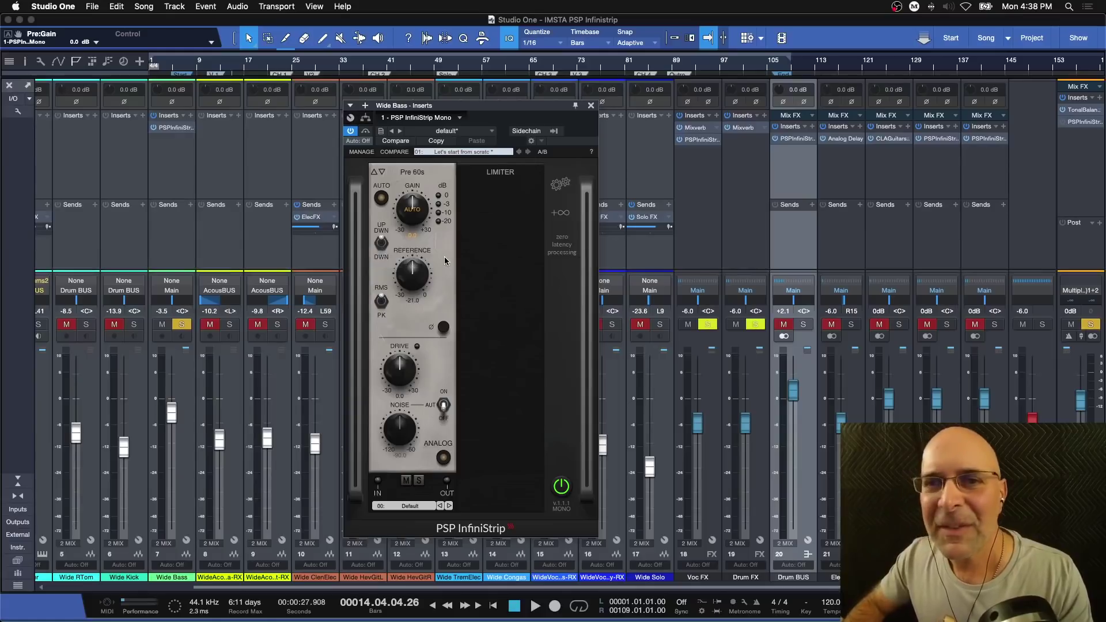
pyautogui.press('space')
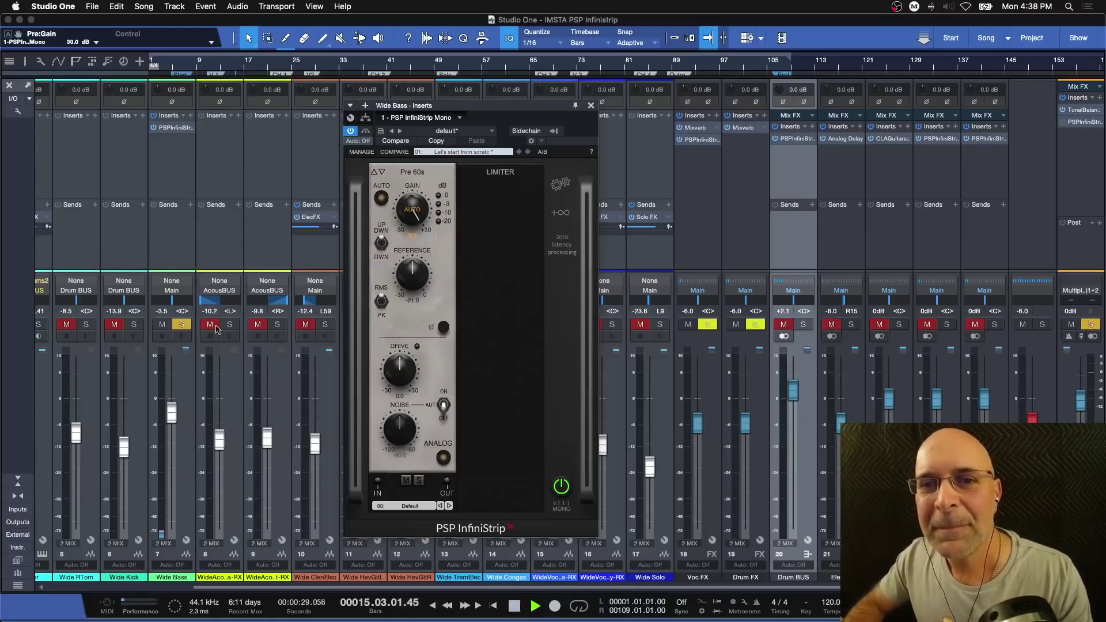
pyautogui.press('space')
pyautogui.press('space')
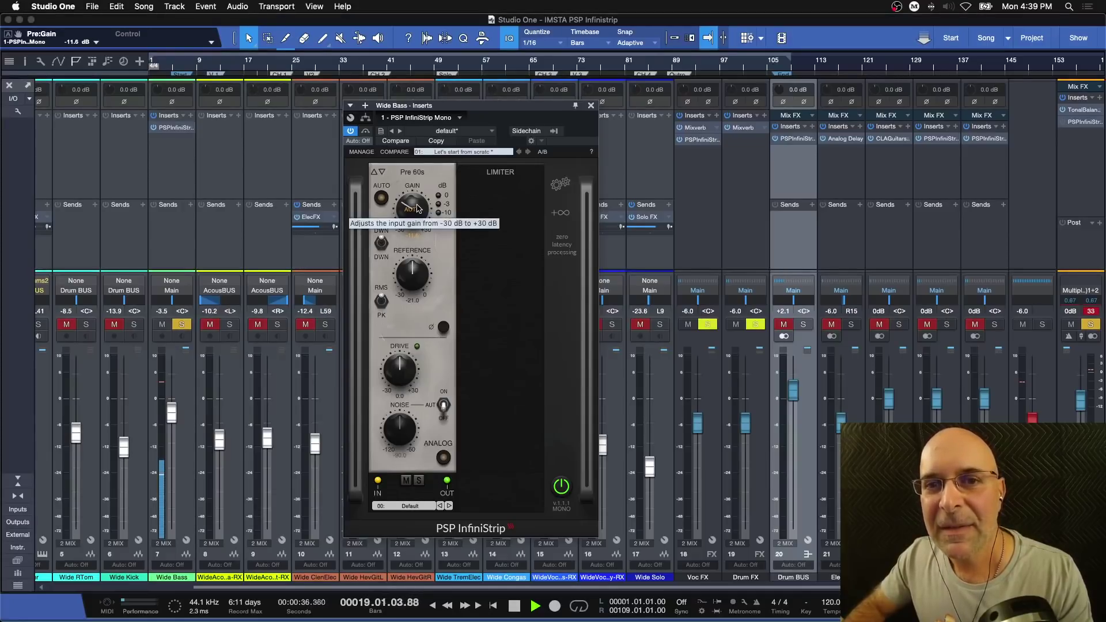
pyautogui.press('space')
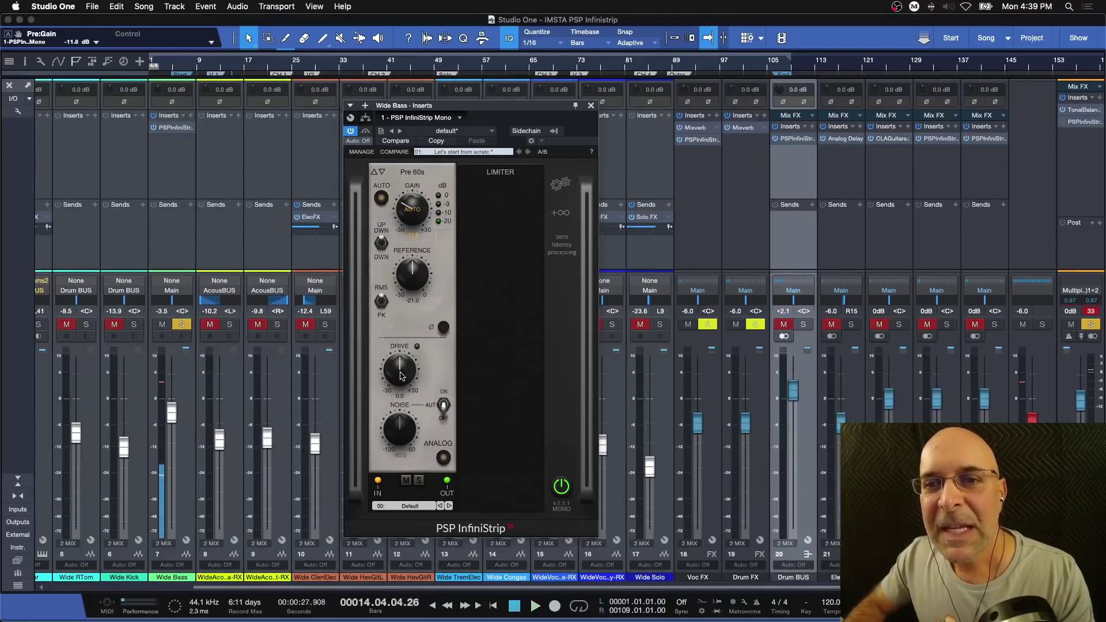
# Step: Raise the Pre 60s Drive to about 7.0 and compare the bass with the plug-in bypassed and active during playback
pyautogui.moveTo(401, 374); pyautogui.dragTo(403, 359)
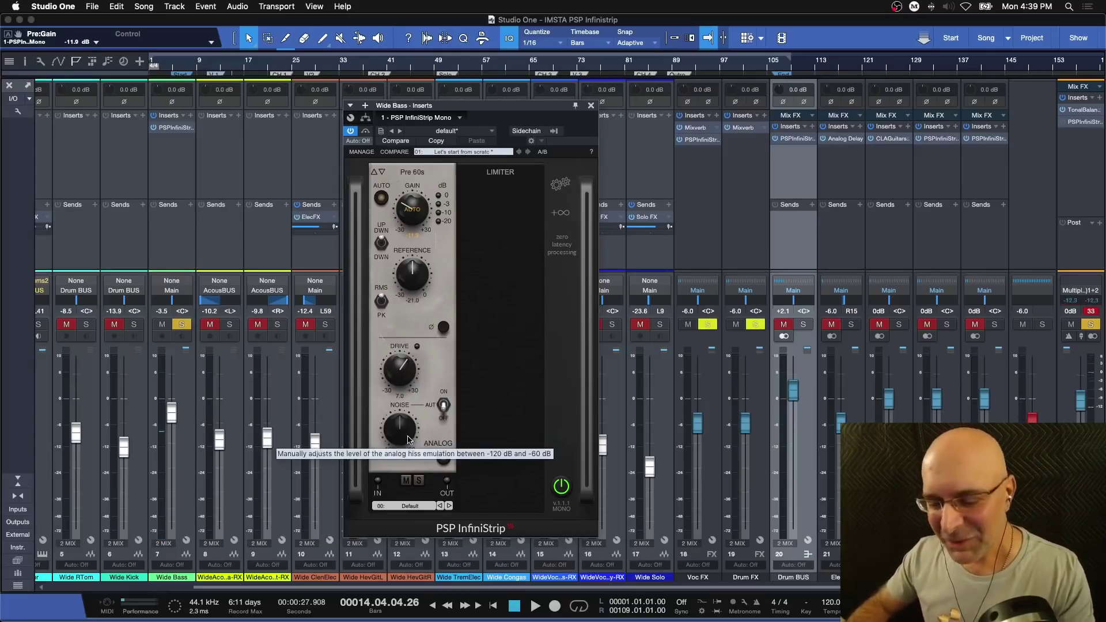
pyautogui.press('space')
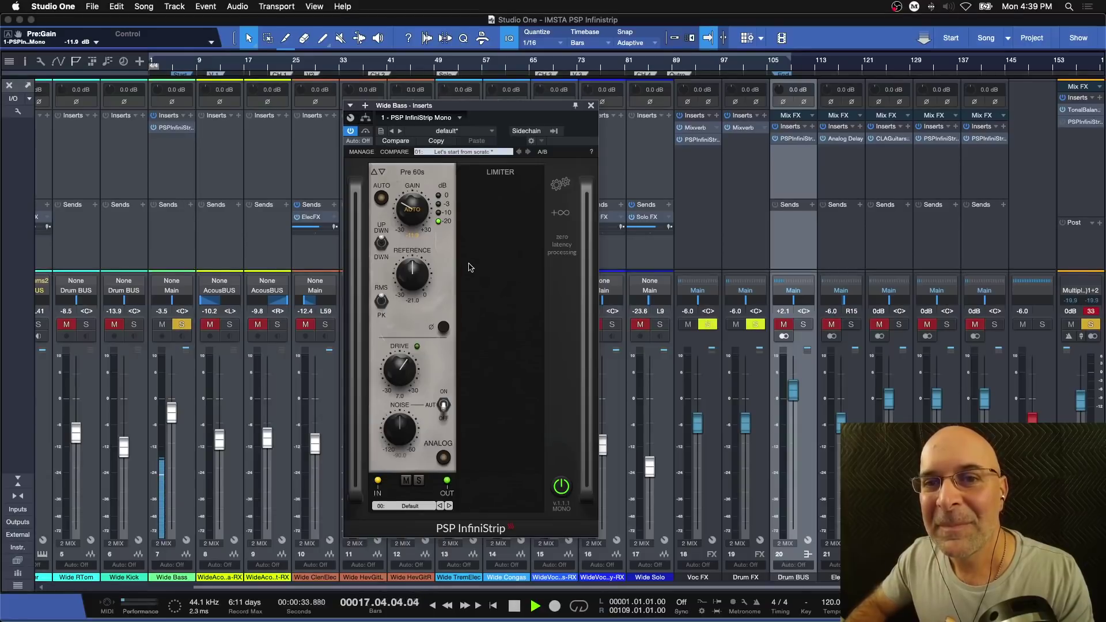
pyautogui.click(353, 133)
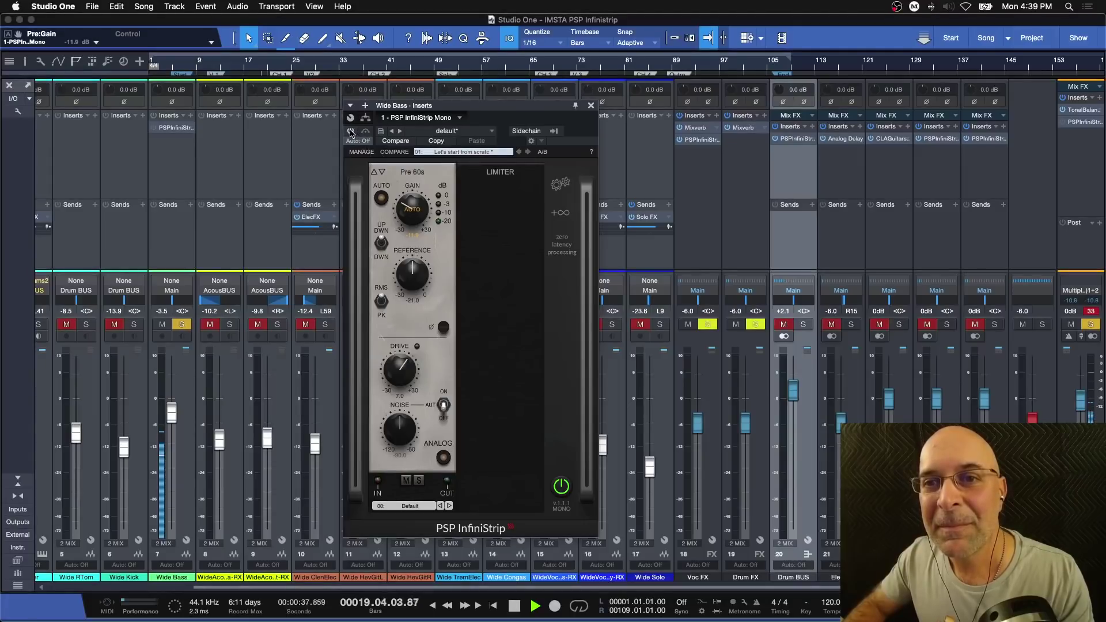
pyautogui.click(351, 132)
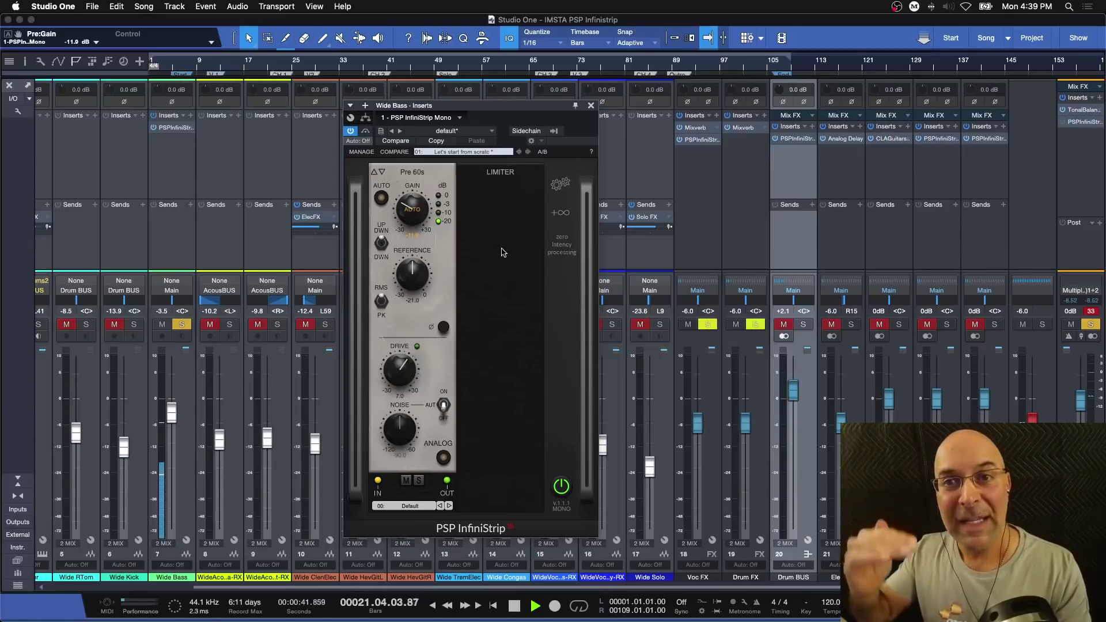
# Step: Raise the Pre 60s Reference level to about -5.1 dB while the bass plays
pyautogui.click(415, 272)
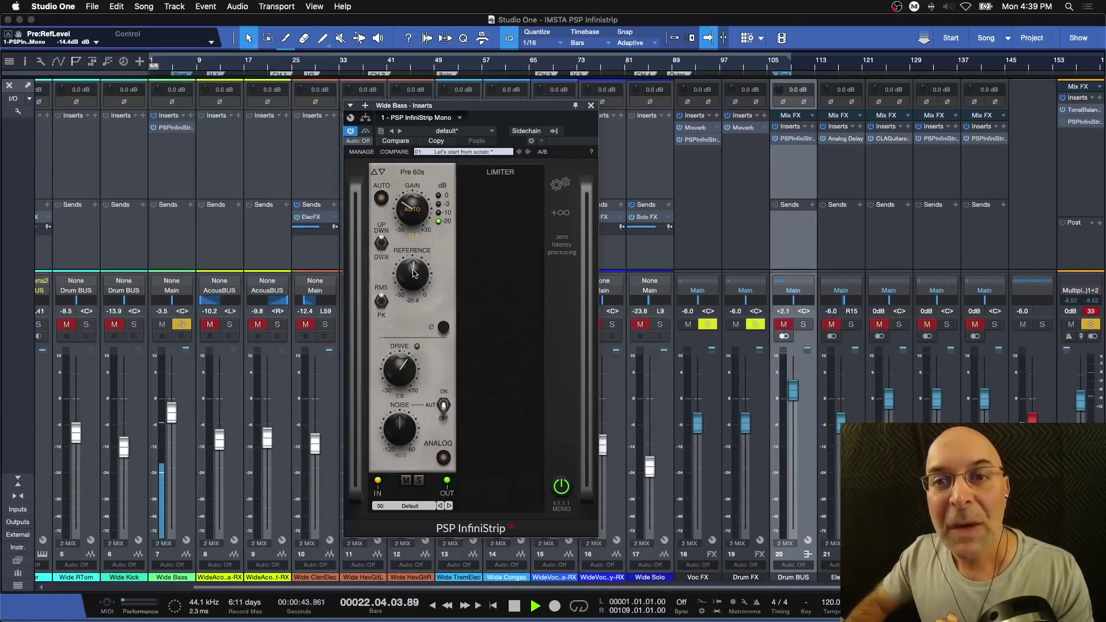
pyautogui.moveTo(412, 270); pyautogui.dragTo(419, 246)
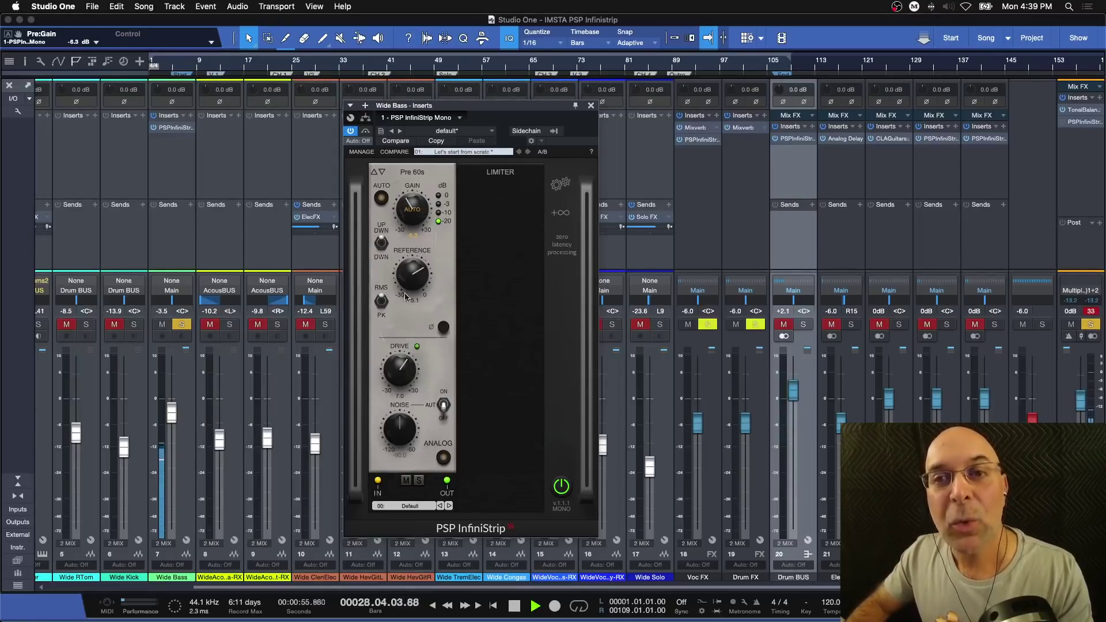
# Step: Switch the Pre 60s Auto gain off and back on, and stop playback
pyautogui.click(381, 201)
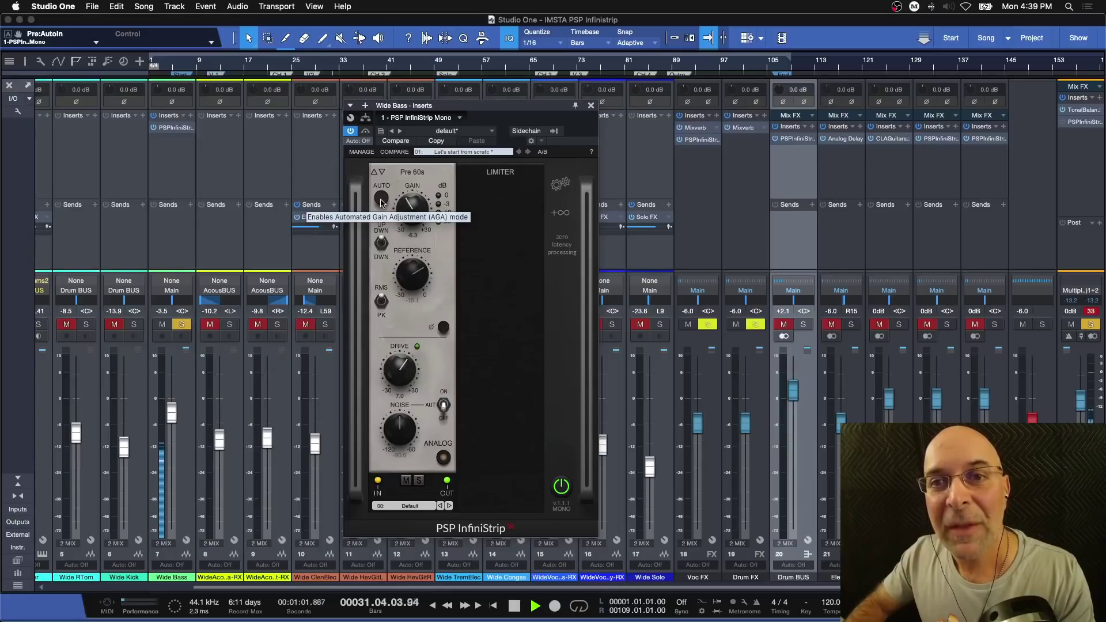
pyautogui.click(381, 201)
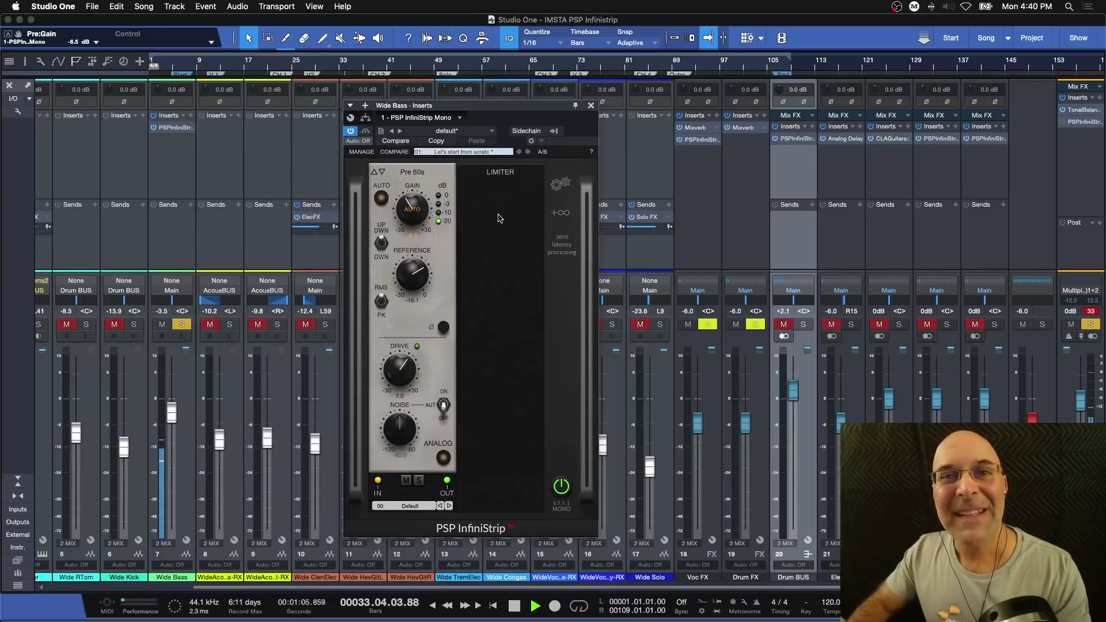
pyautogui.press('space')
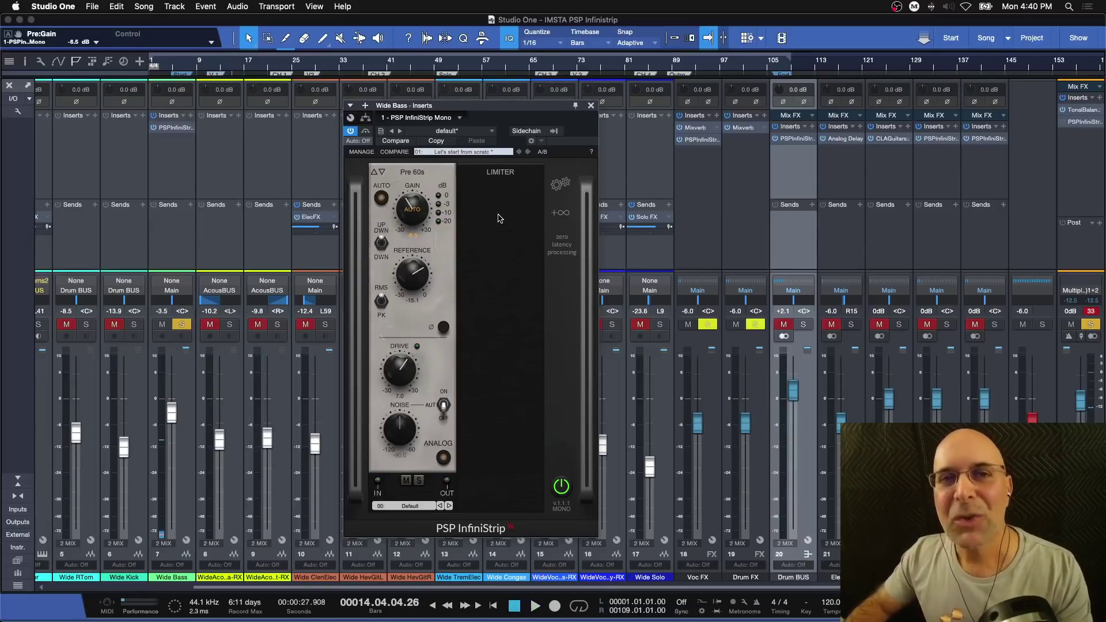
# Step: Add a Basic Filters module, change it to Pro Filters, and place it after the Pre 60s in the chain
pyautogui.click(558, 213)
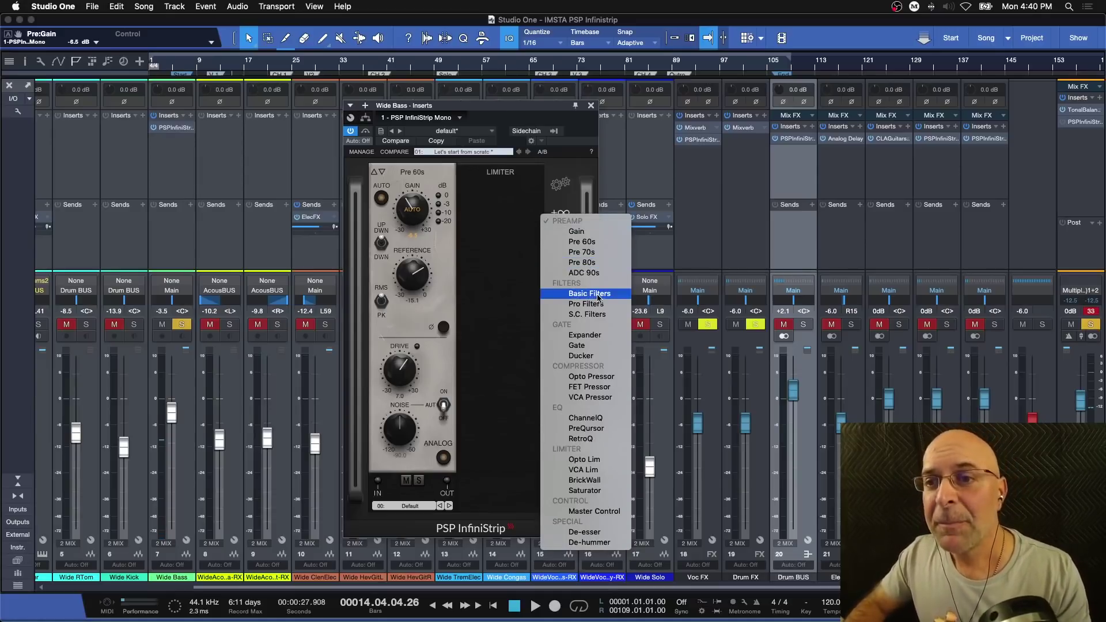
pyautogui.click(589, 294)
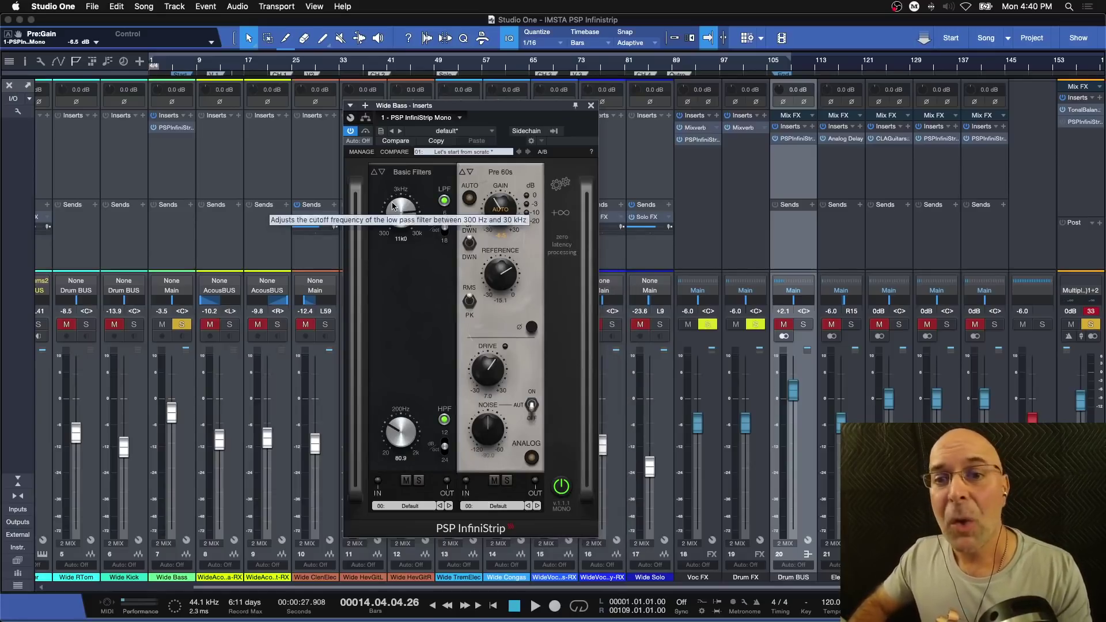
pyautogui.click(382, 172)
pyautogui.click(382, 173)
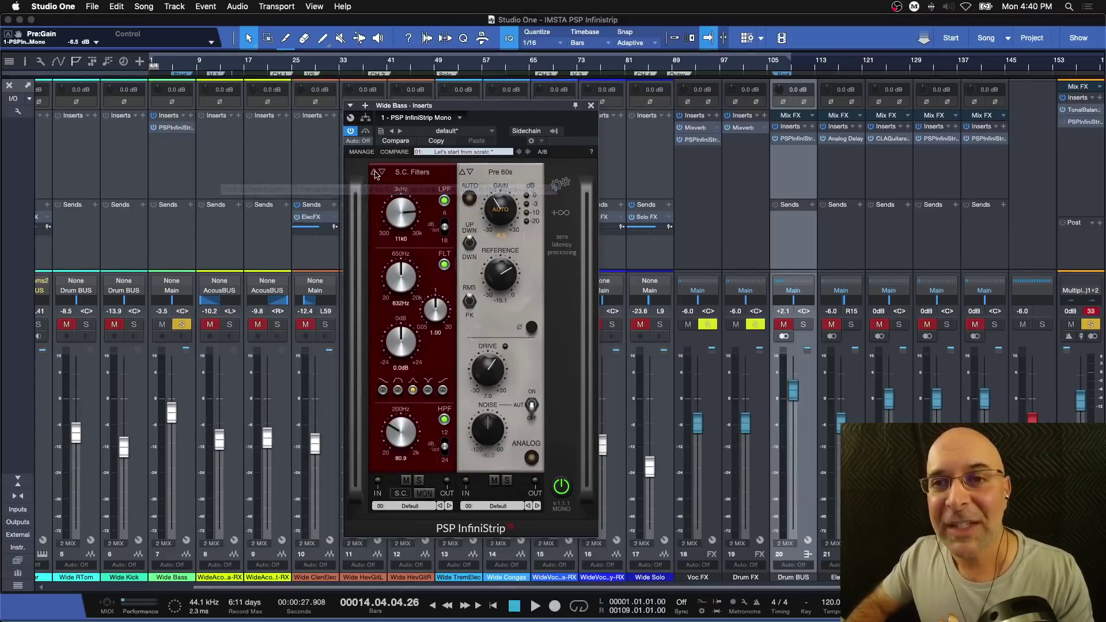
pyautogui.click(376, 173)
pyautogui.moveTo(423, 185); pyautogui.dragTo(499, 243)
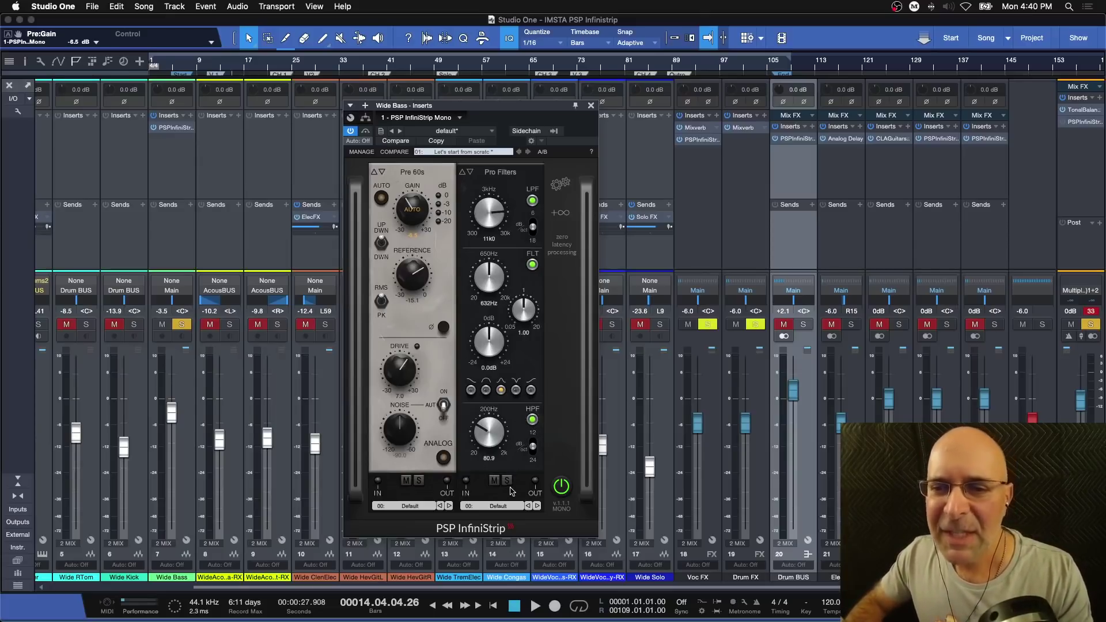
# Step: Lower the Pro Filters high-pass cutoff to about 55.9 Hz while the bass plays, and stop playback
pyautogui.press('space')
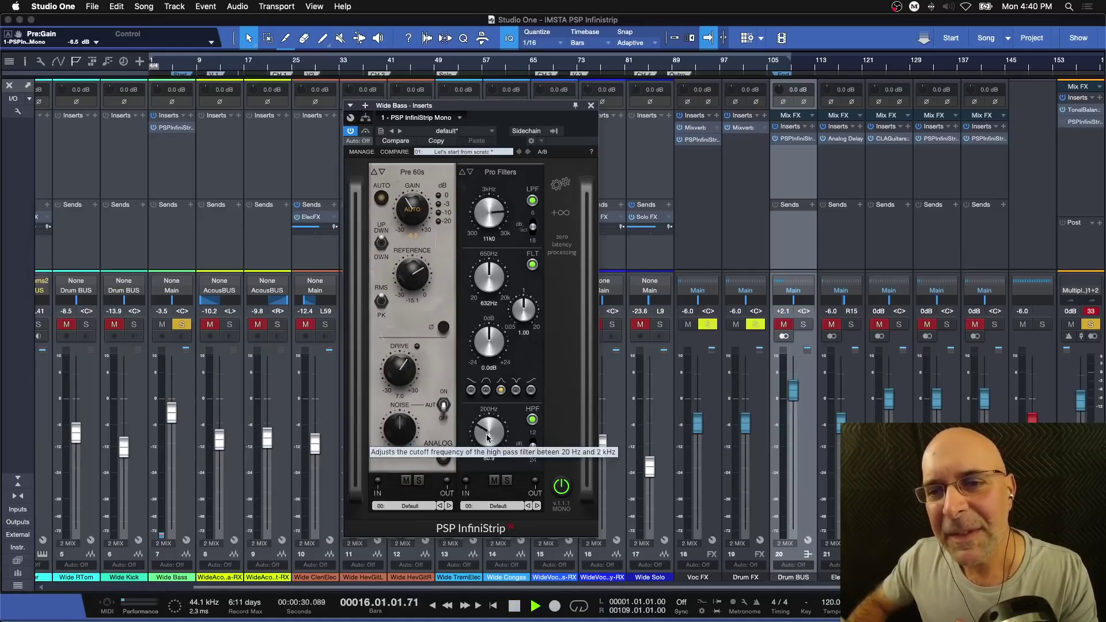
pyautogui.moveTo(488, 438); pyautogui.dragTo(500, 458)
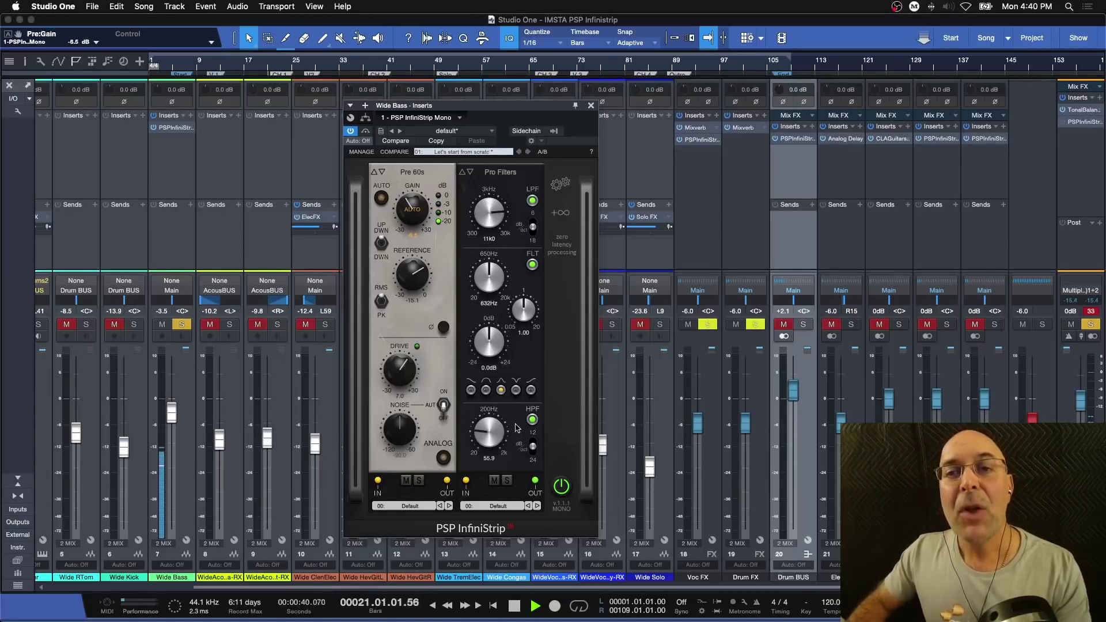
pyautogui.press('space')
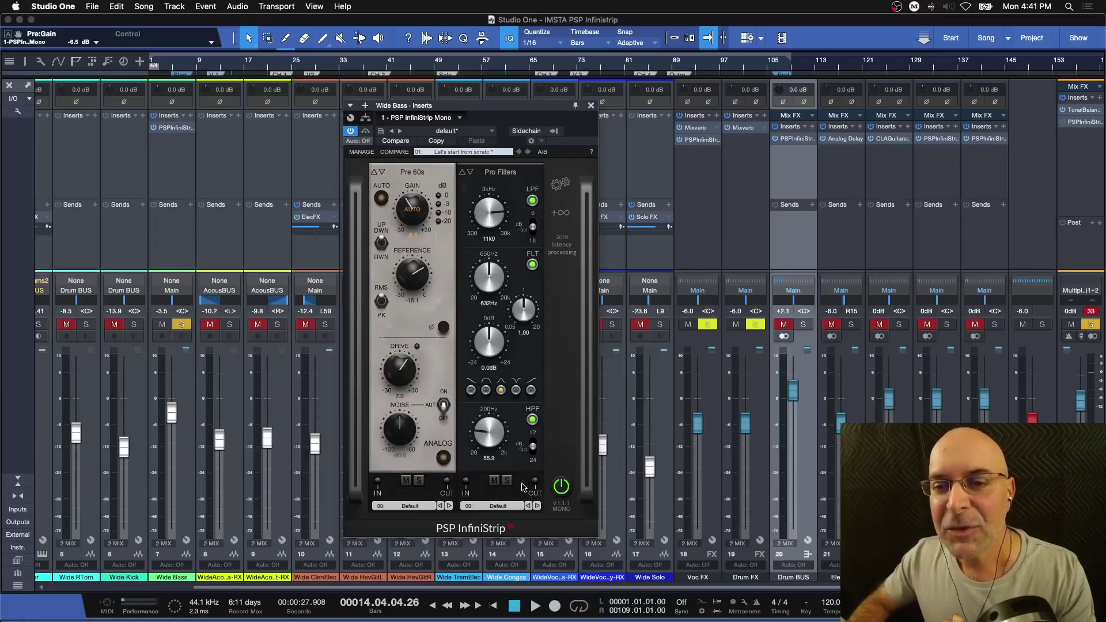
# Step: Play the bass and compare it with the Pro Filters module bypassed, active and soloed, and stop playback
pyautogui.press('space')
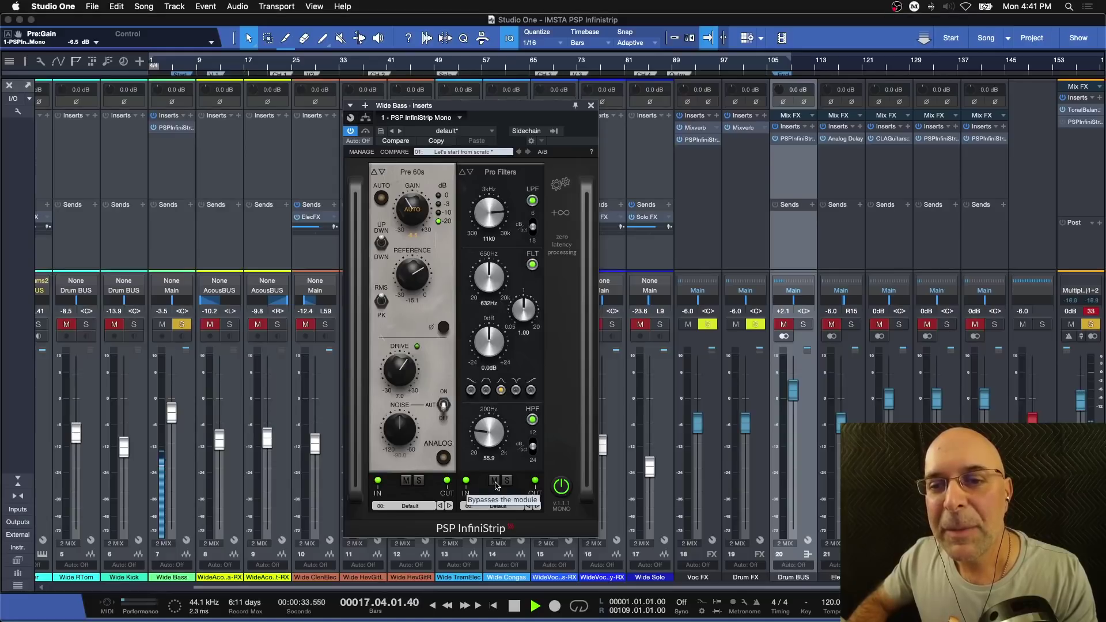
pyautogui.click(495, 480)
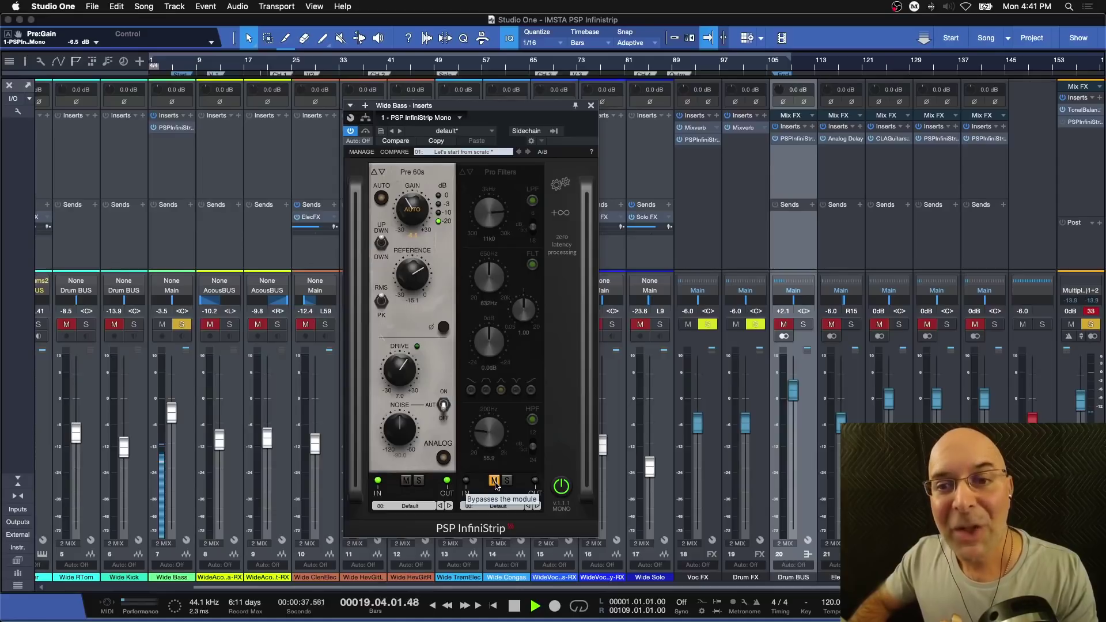
pyautogui.click(494, 481)
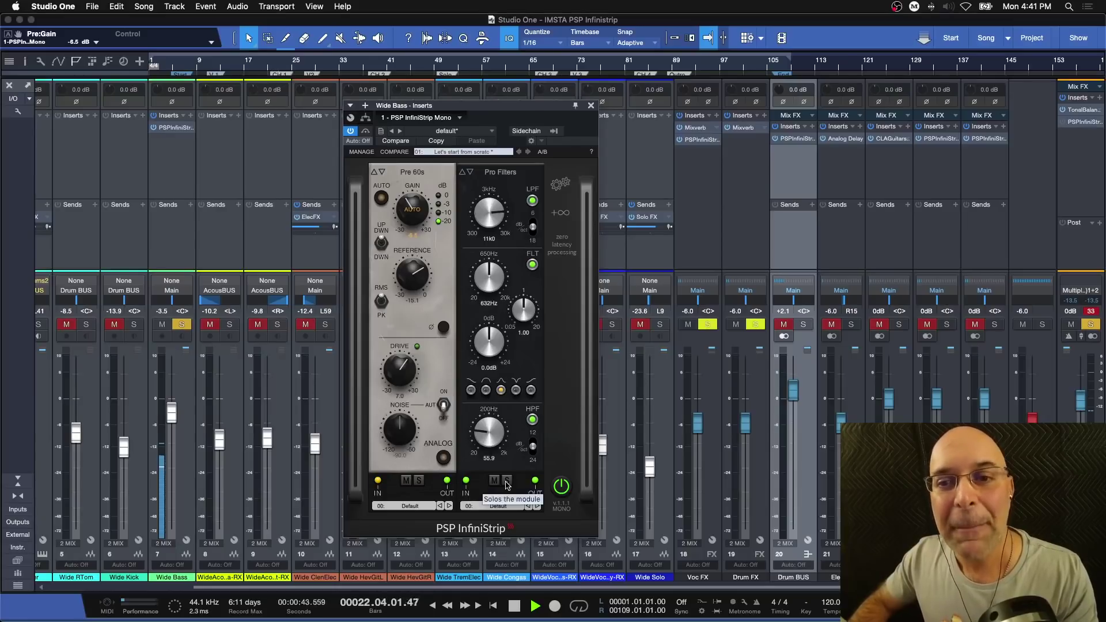
pyautogui.click(507, 481)
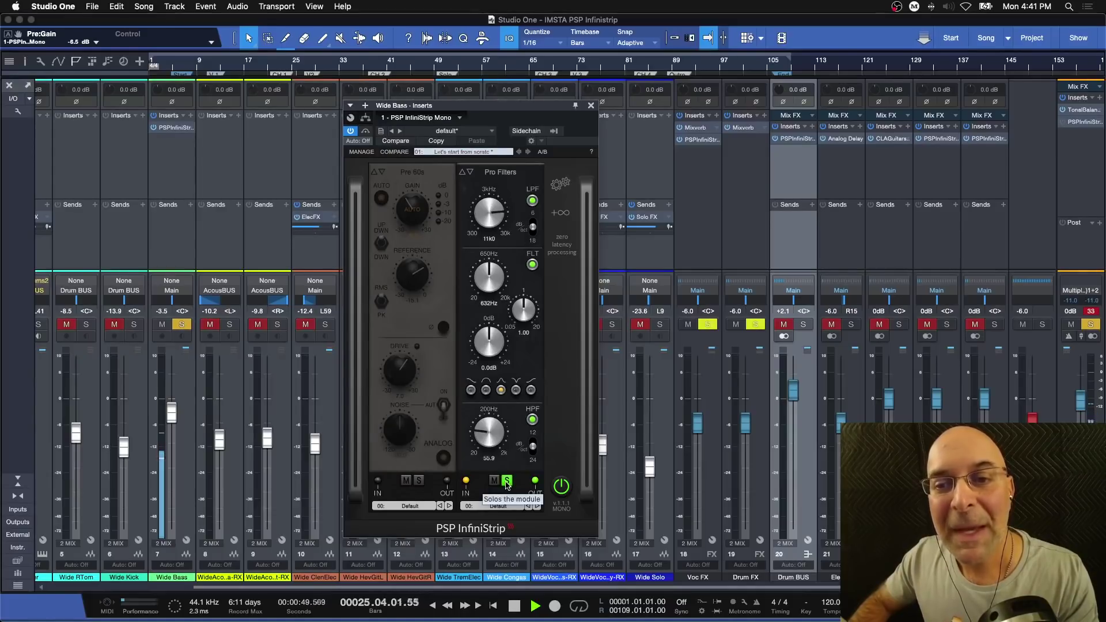
pyautogui.click(507, 482)
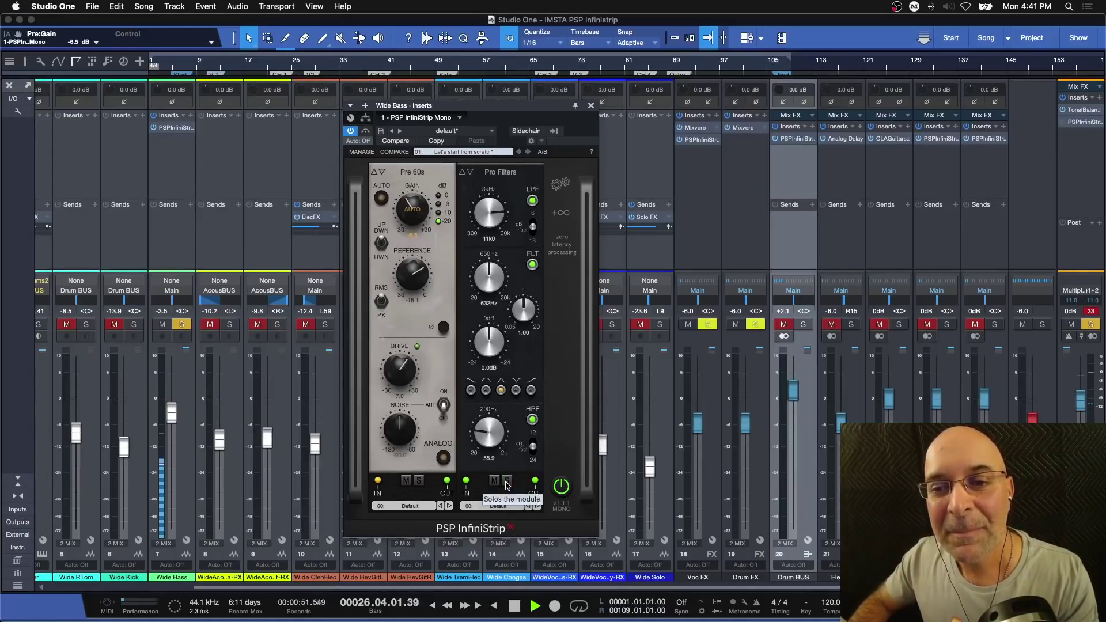
pyautogui.press('space')
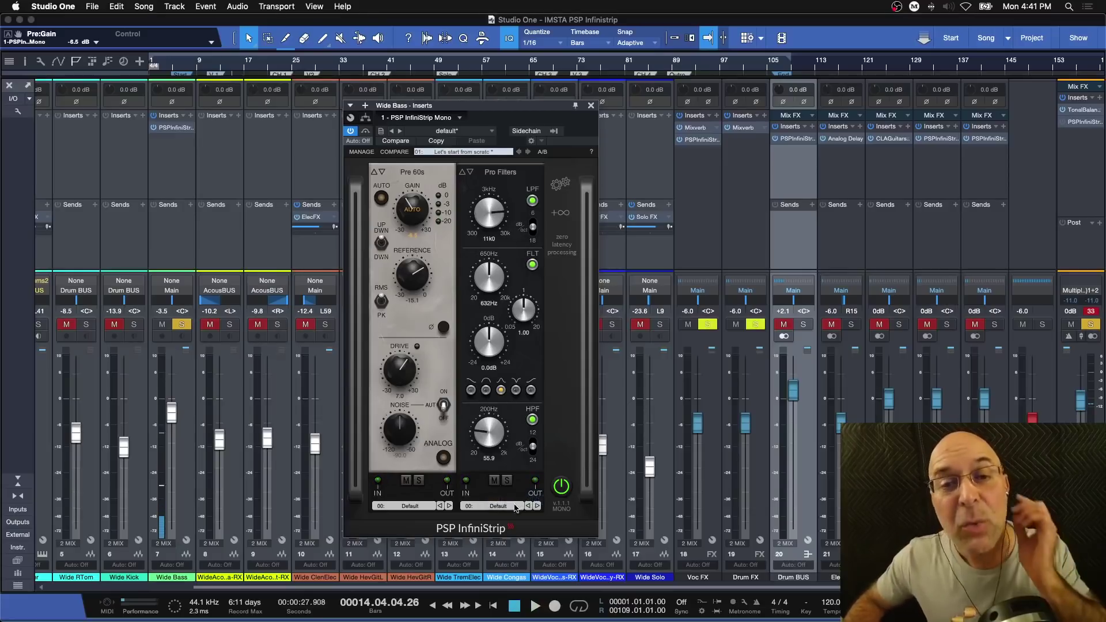
# Step: Go through the Pro Filters module presets one by one up to OverHeads Basic
pyautogui.click(516, 507)
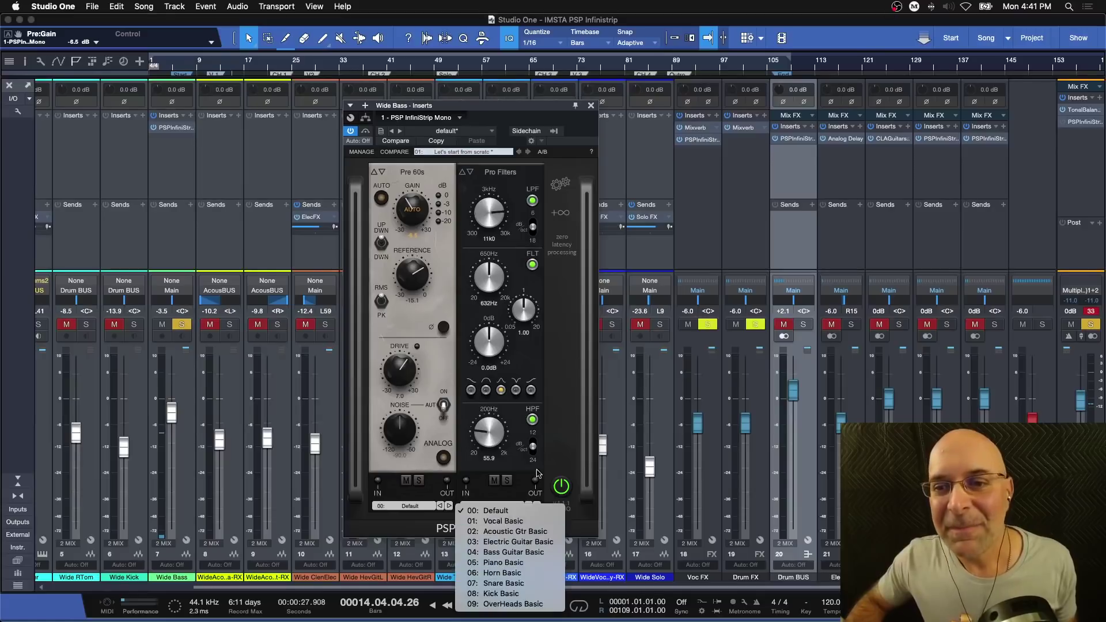
pyautogui.click(541, 487)
pyautogui.click(536, 506)
pyautogui.click(536, 506)
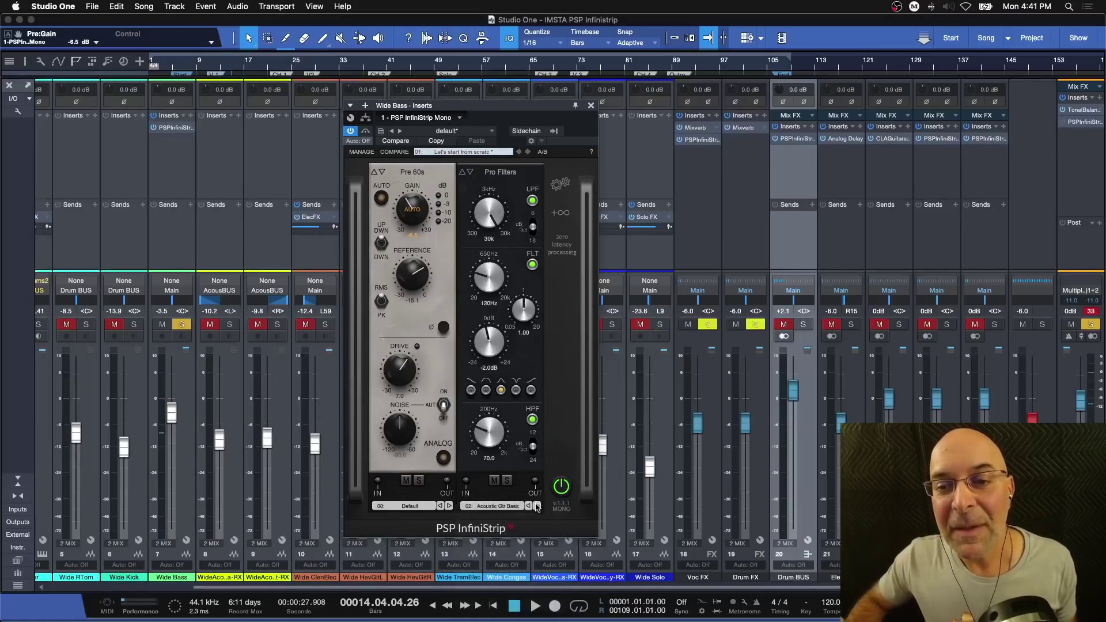
pyautogui.click(537, 505)
pyautogui.click(536, 506)
pyautogui.click(529, 506)
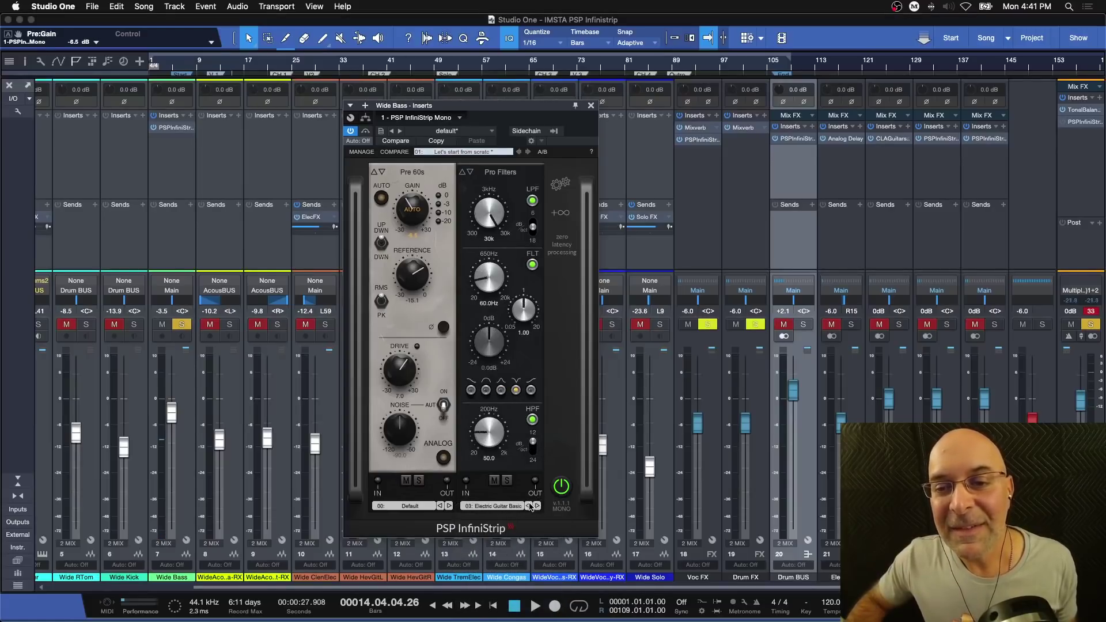
pyautogui.click(536, 506)
pyautogui.click(537, 506)
pyautogui.click(537, 506)
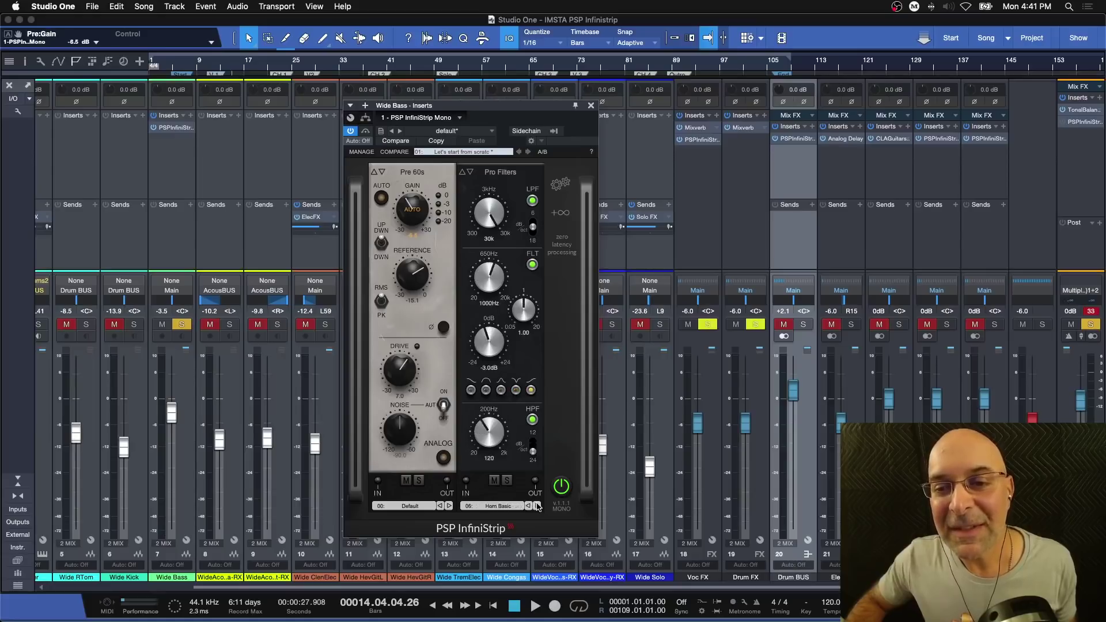
pyautogui.click(536, 506)
pyautogui.click(536, 506)
pyautogui.click(536, 506)
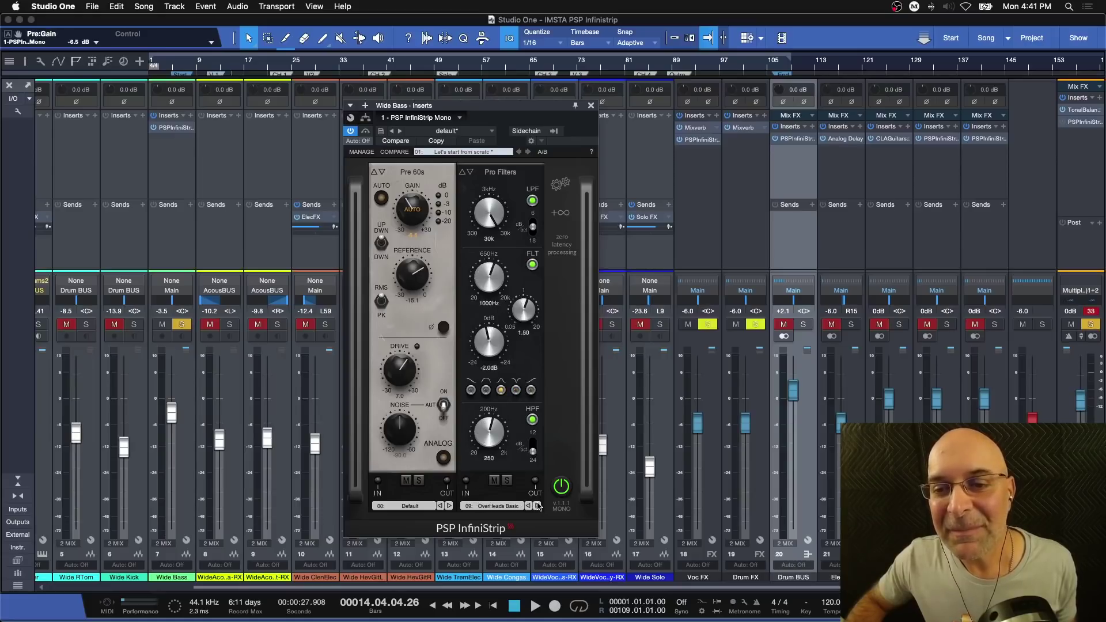
# Step: Return the Pro Filters module to its Default preset and set the high-pass cutoff to about 39.8 Hz
pyautogui.click(529, 506)
pyautogui.click(530, 506)
pyautogui.click(529, 506)
pyautogui.click(529, 506)
pyautogui.click(529, 506)
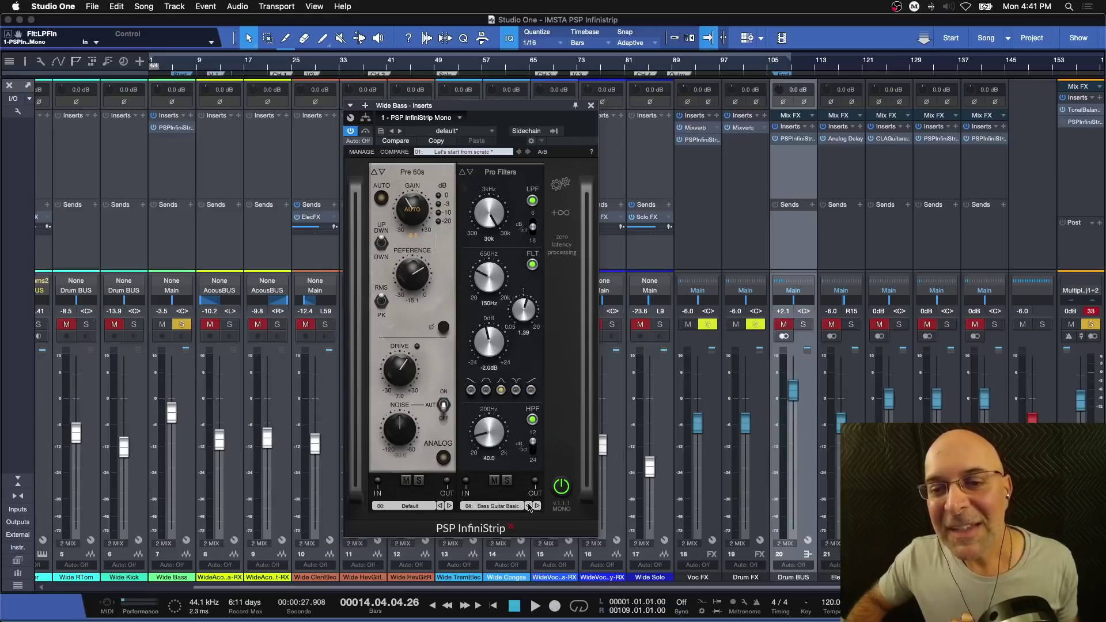
pyautogui.click(530, 506)
pyautogui.click(530, 506)
pyautogui.click(529, 505)
pyautogui.click(529, 506)
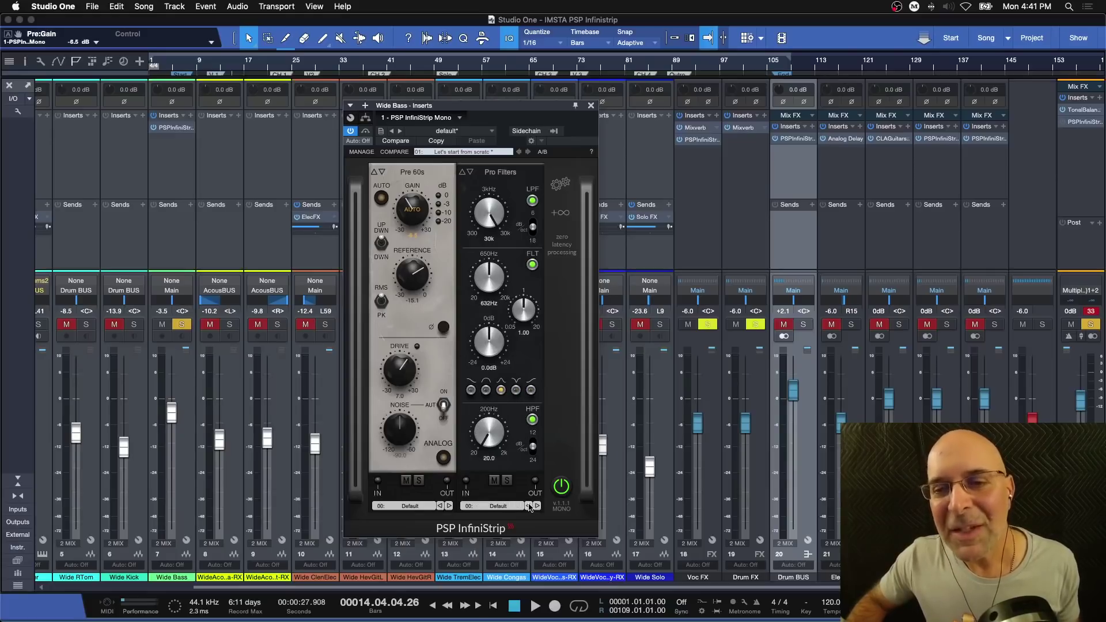
pyautogui.moveTo(489, 433); pyautogui.dragTo(472, 406)
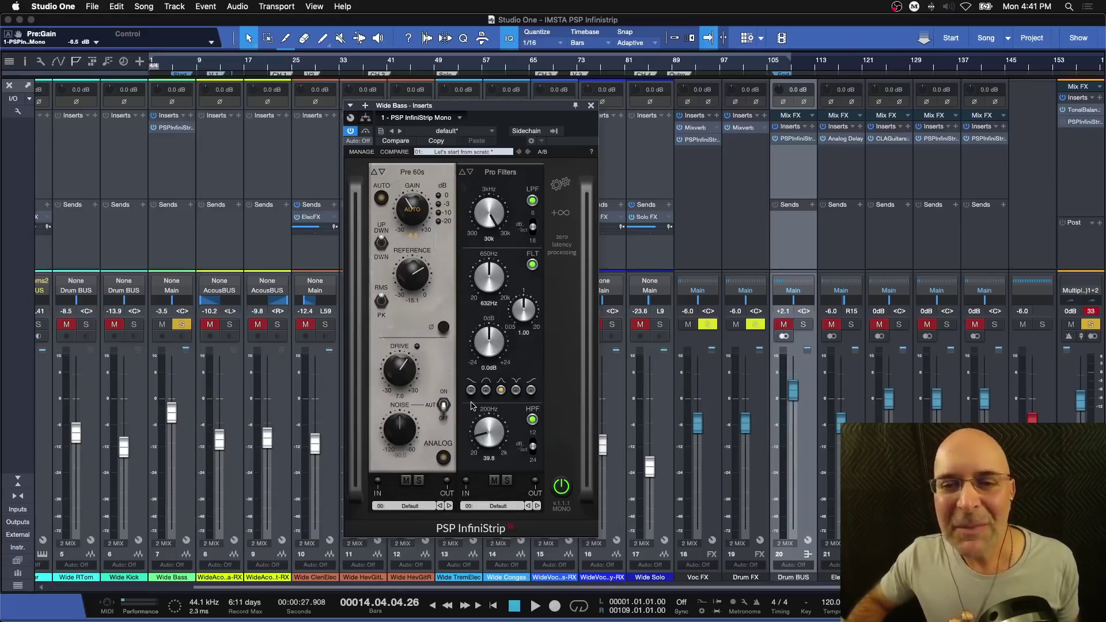
# Step: Add an Opto Pressor compressor module after the Pro Filters and change it to FET Pressor
pyautogui.click(567, 215)
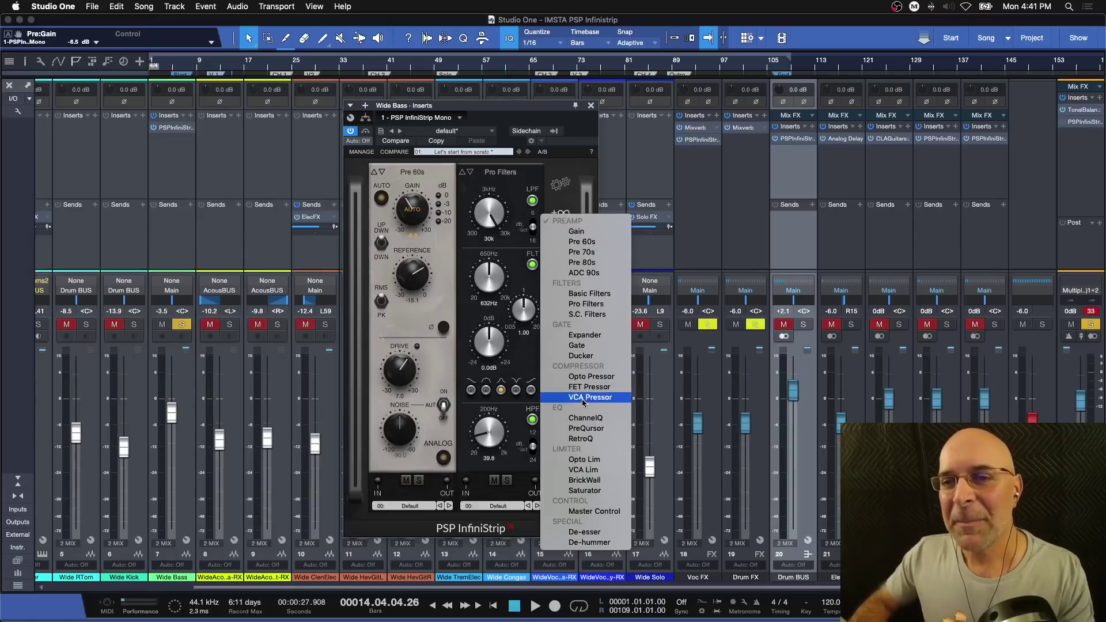
pyautogui.click(592, 377)
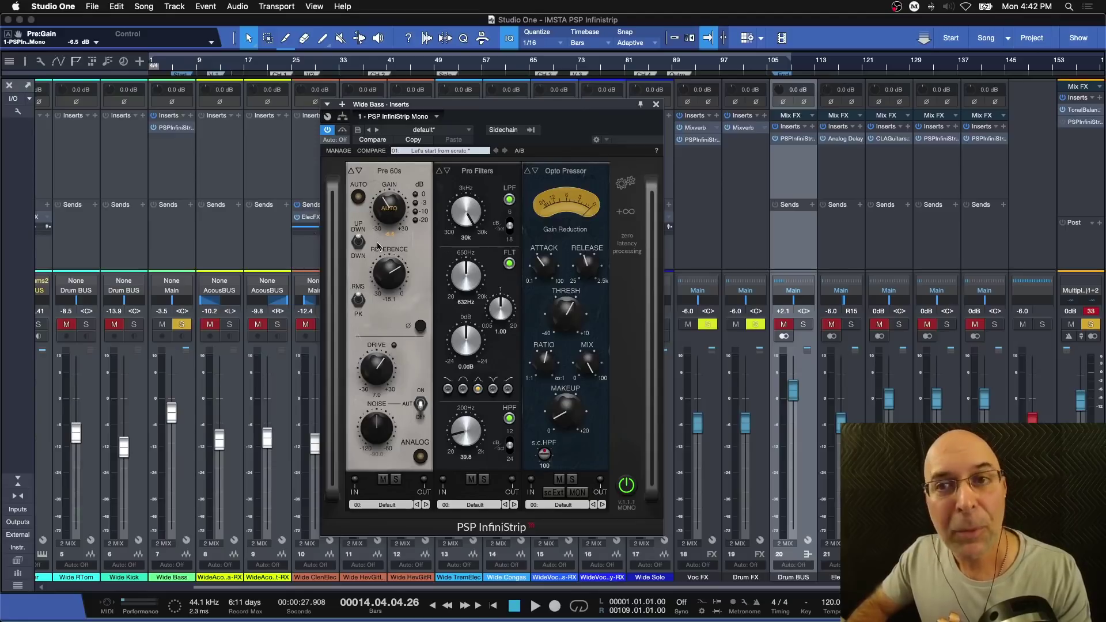
pyautogui.moveTo(493, 194); pyautogui.dragTo(478, 173)
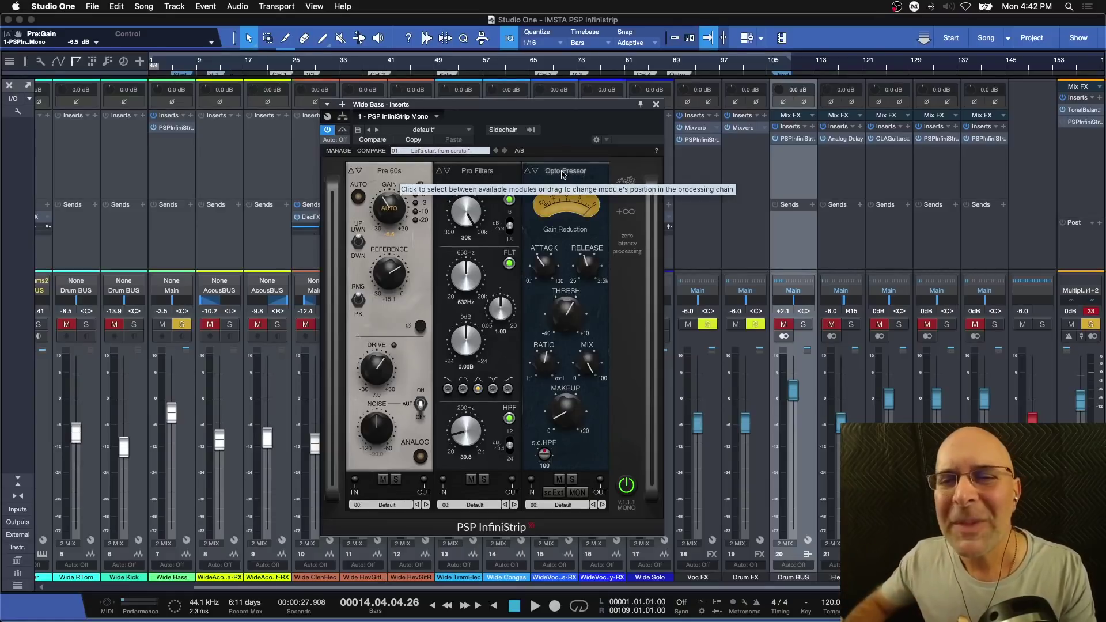
pyautogui.click(535, 172)
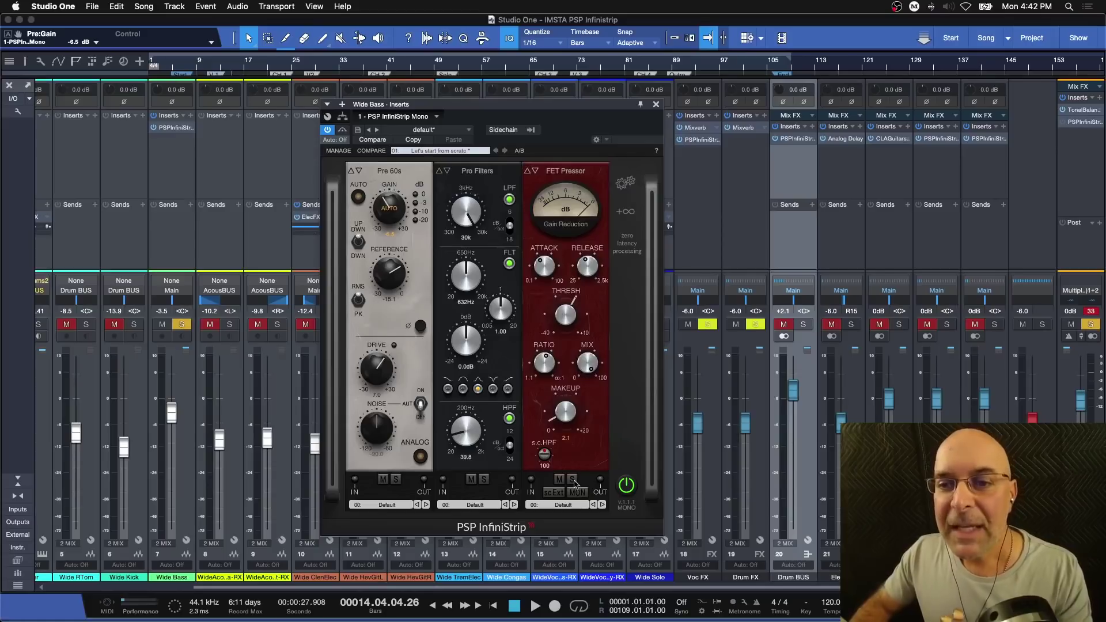
# Step: Load the Soft comp preset in the FET Pressor and lower its threshold to about -13.5 while the bass plays
pyautogui.click(569, 505)
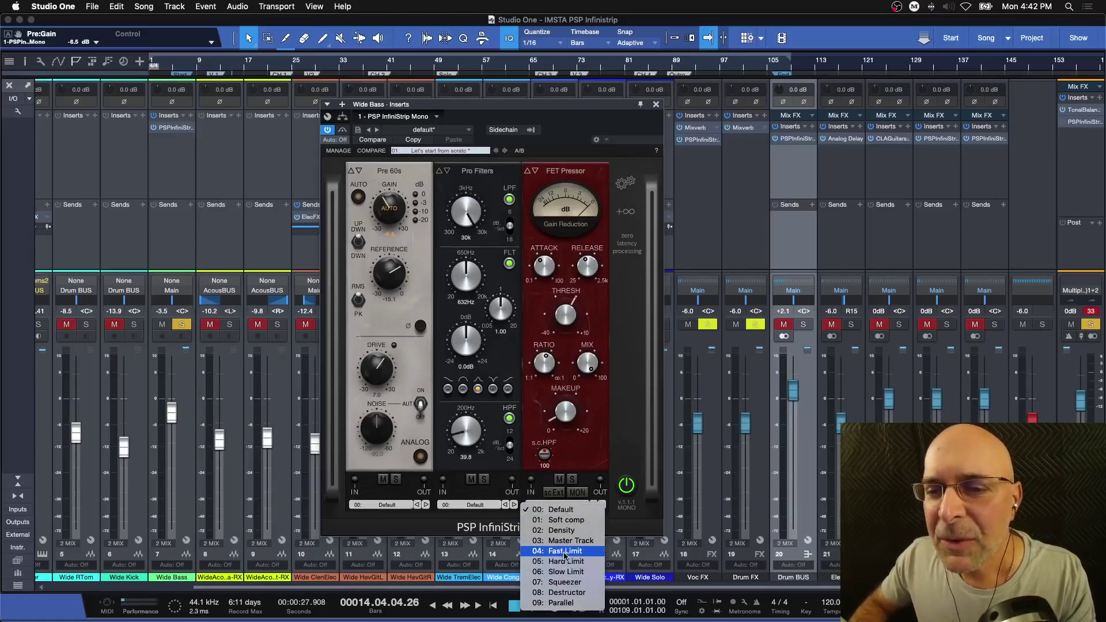
pyautogui.click(568, 522)
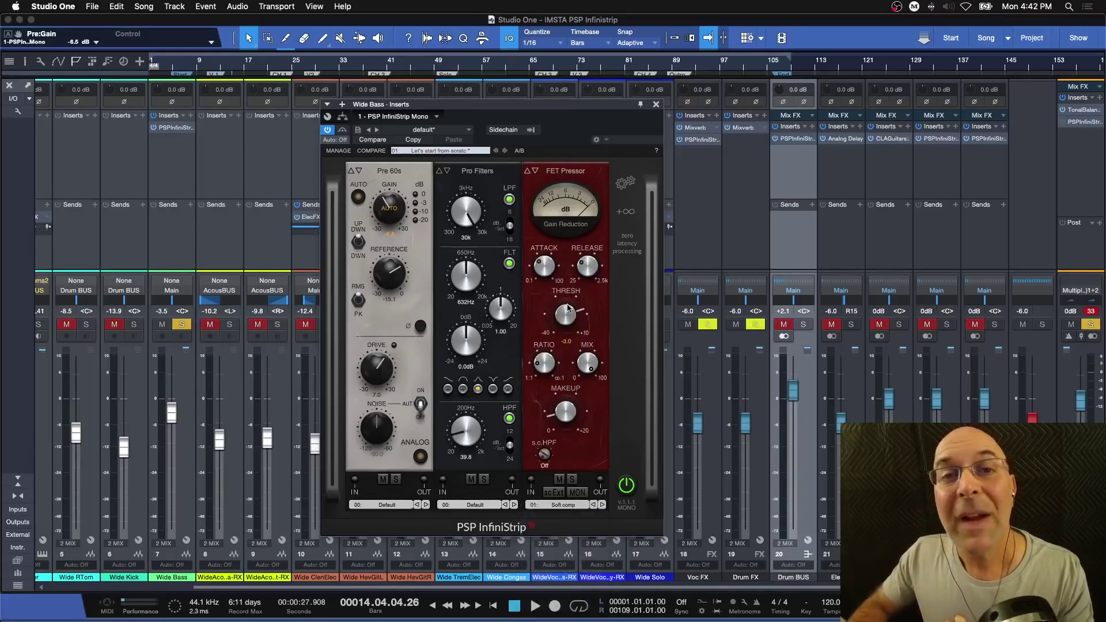
pyautogui.press('space')
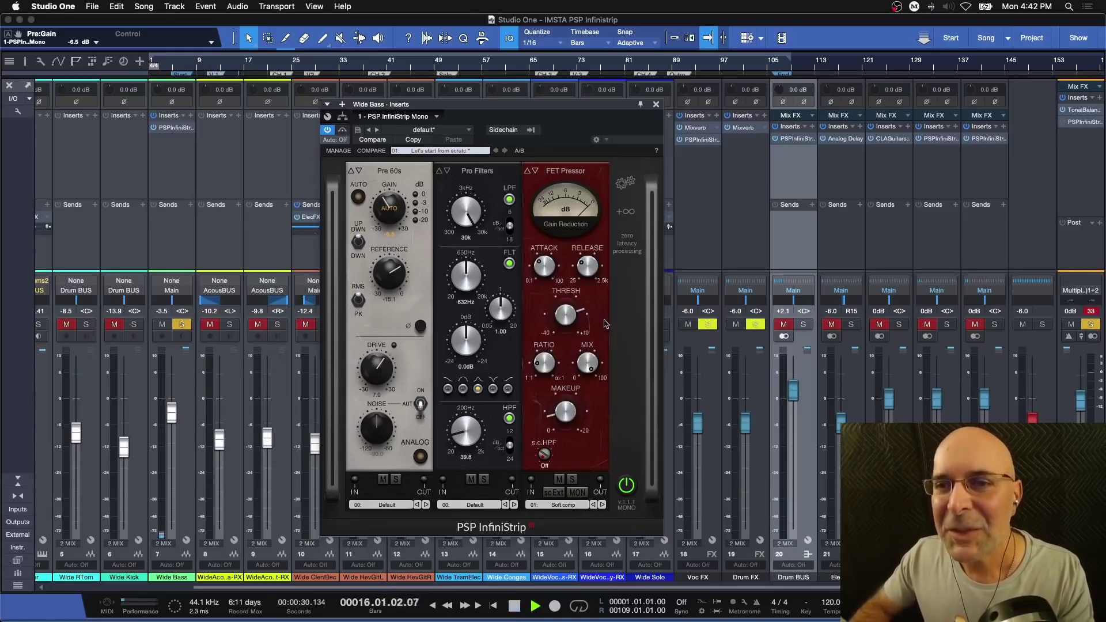
pyautogui.moveTo(572, 320)
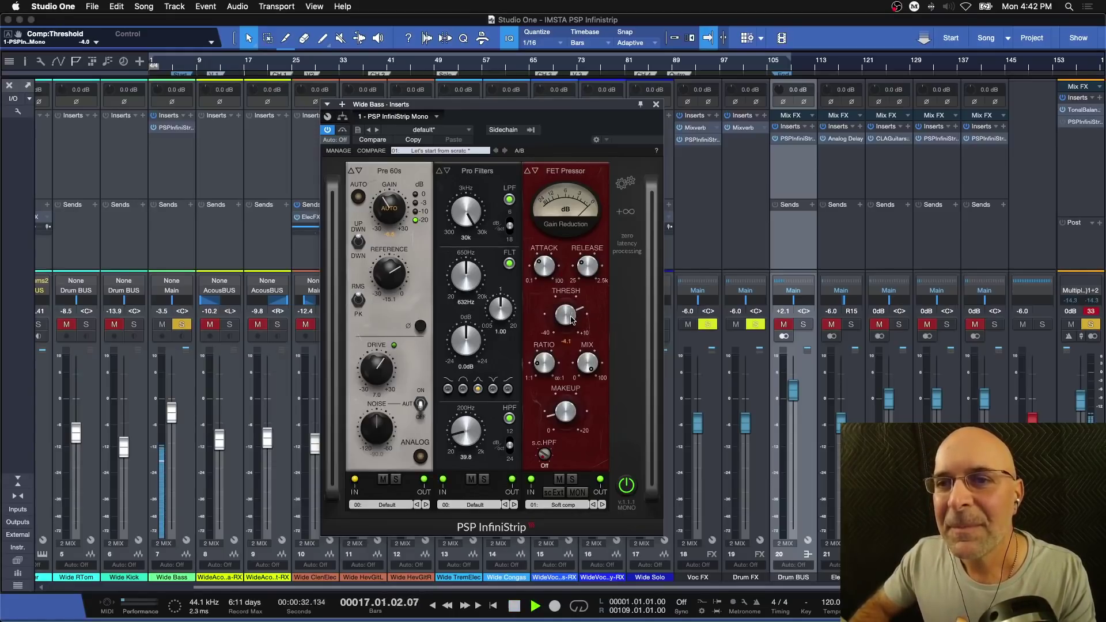
pyautogui.moveTo(572, 320); pyautogui.dragTo(568, 349)
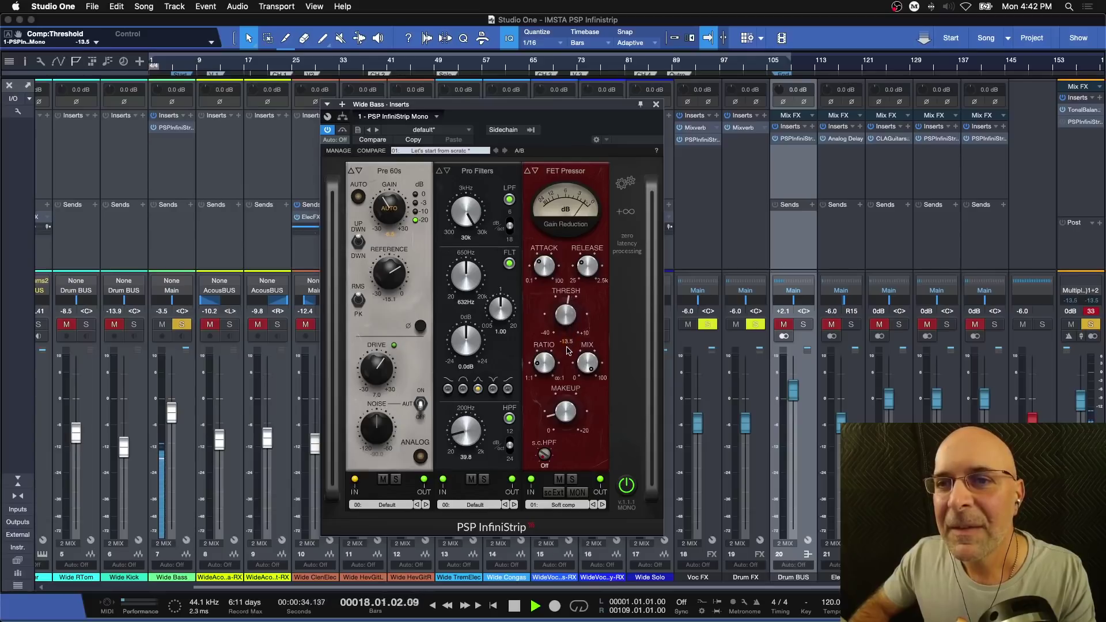
pyautogui.moveTo(586, 273)
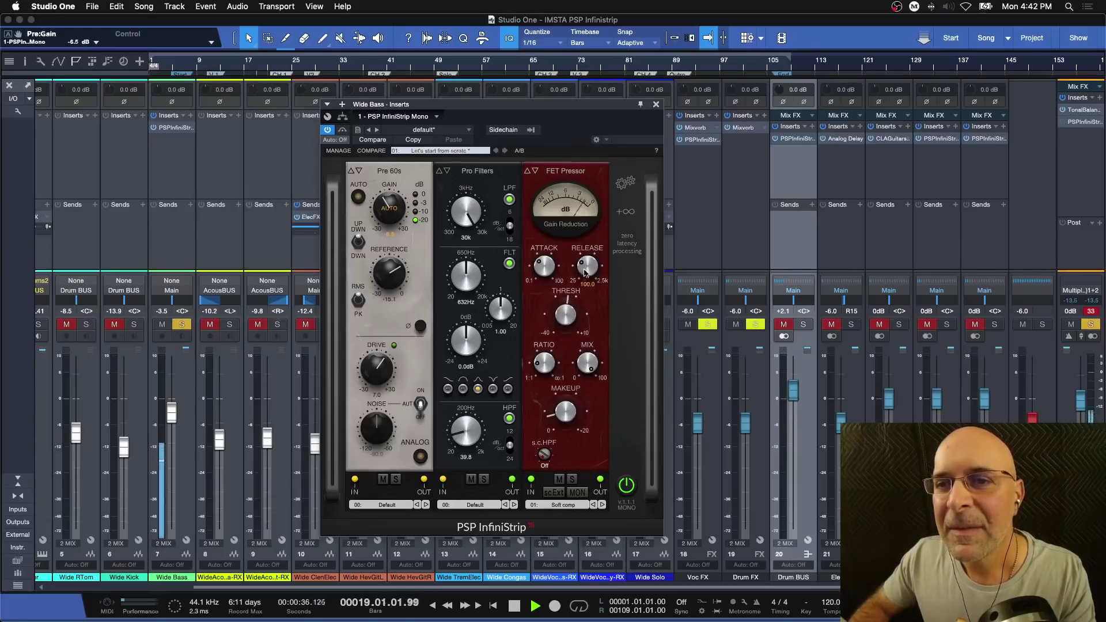
pyautogui.moveTo(546, 275)
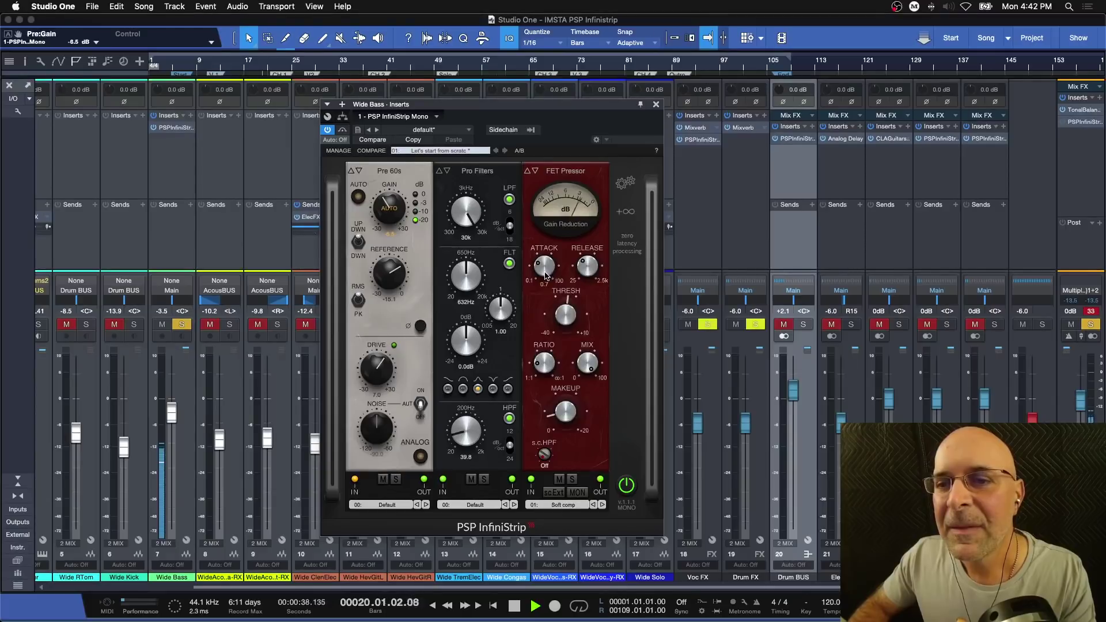
# Step: Raise the FET Pressor threshold to about -12.5 while the bass plays, and stop playback
pyautogui.moveTo(572, 321)
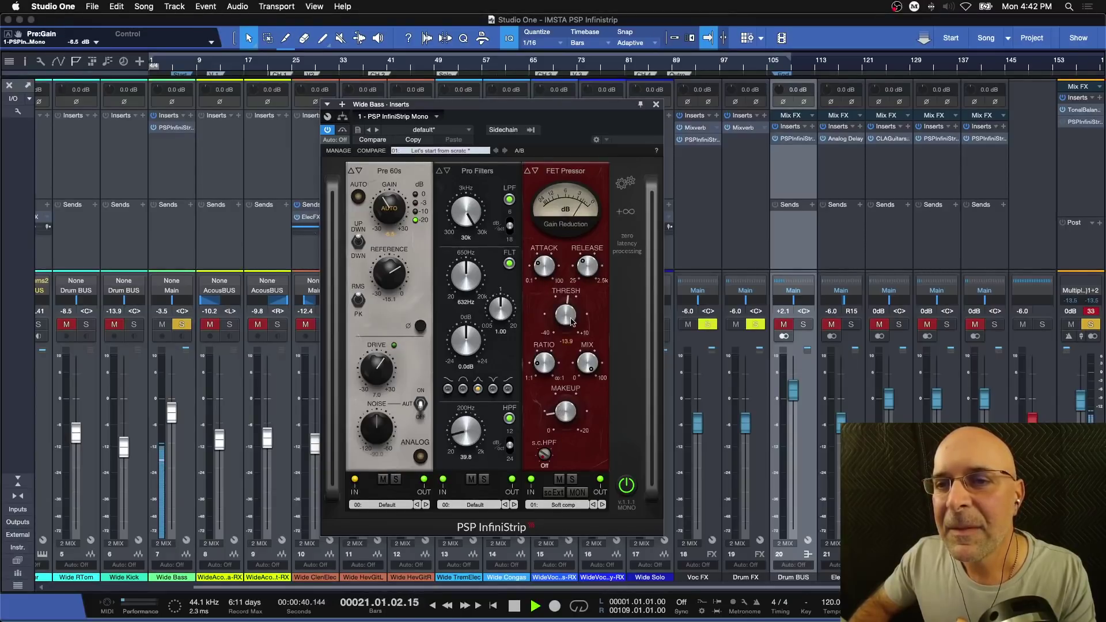
pyautogui.moveTo(572, 321); pyautogui.dragTo(569, 313)
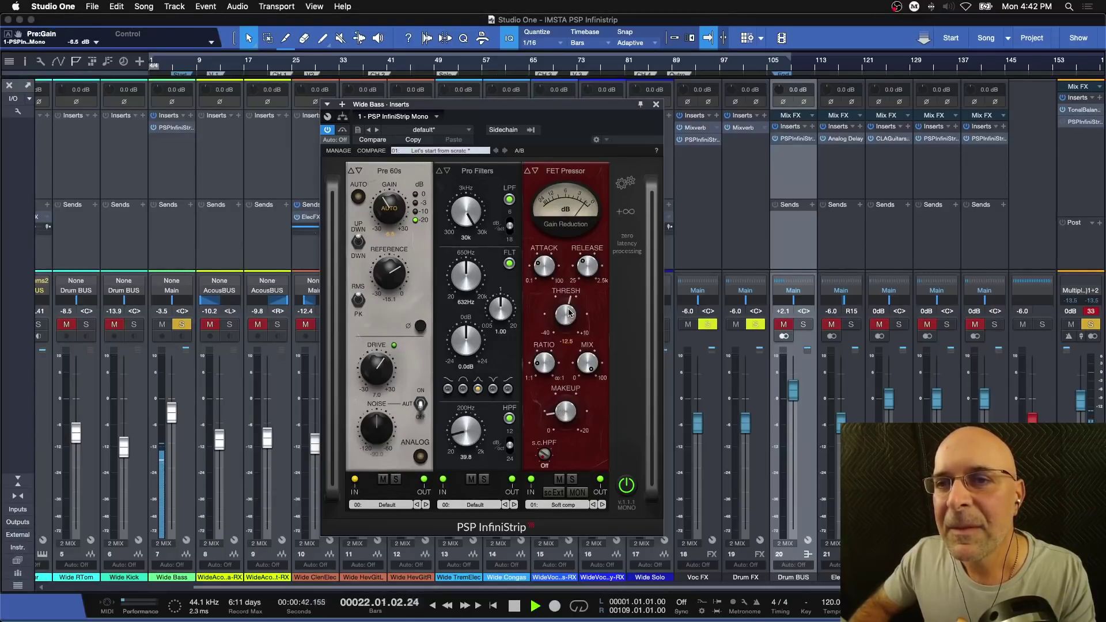
pyautogui.press('space')
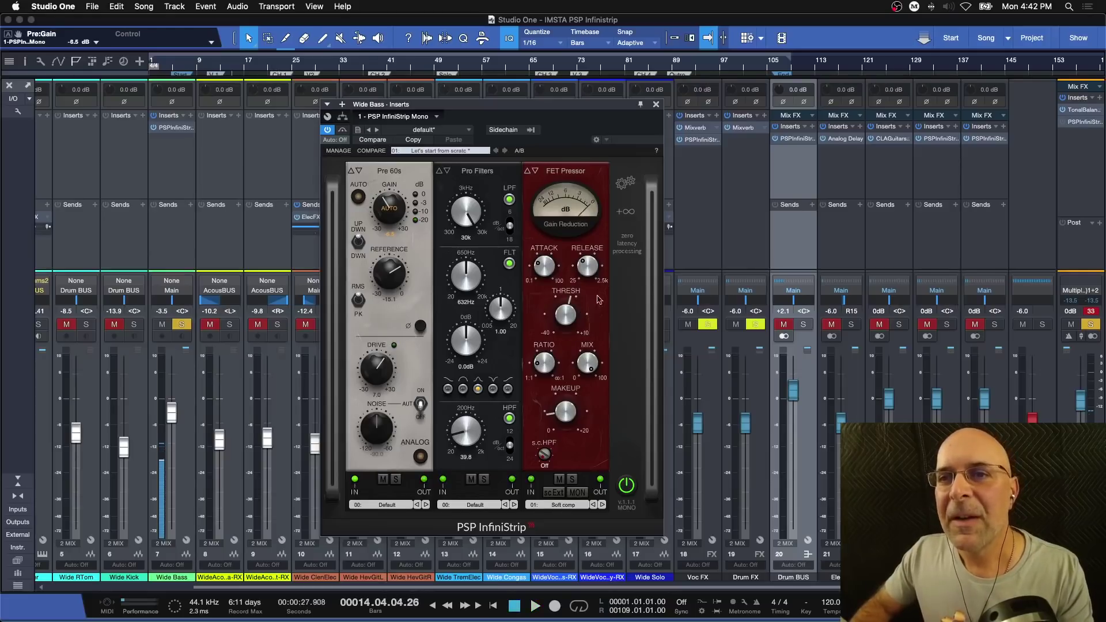
# Step: Add a Master Control module after the FET Pressor, keeping its output fader at 0.00 dB
pyautogui.click(627, 212)
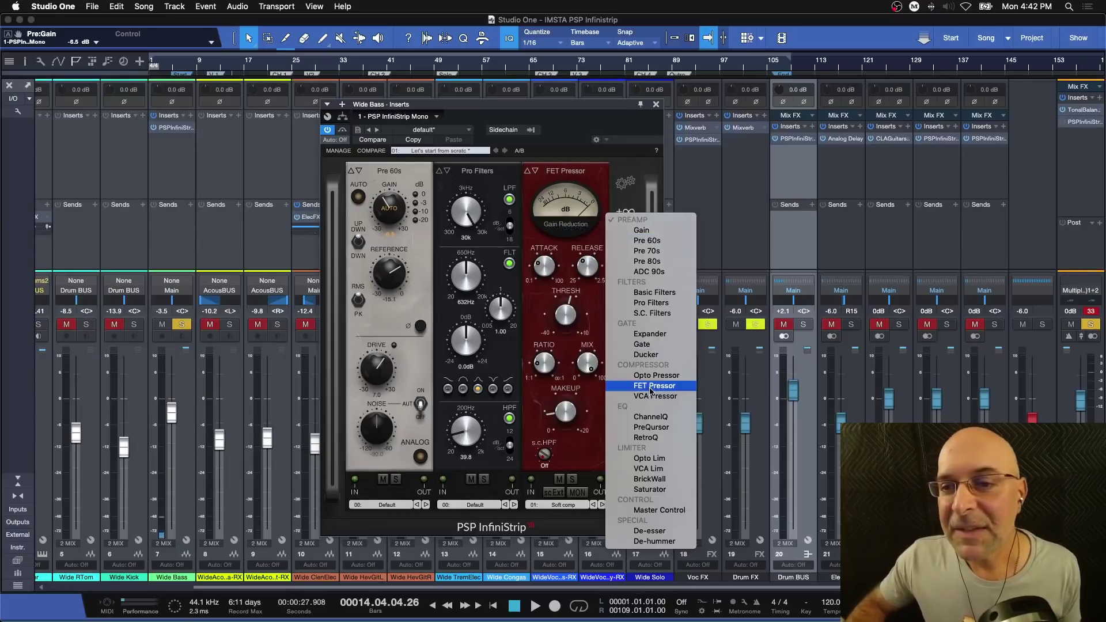
pyautogui.click(662, 511)
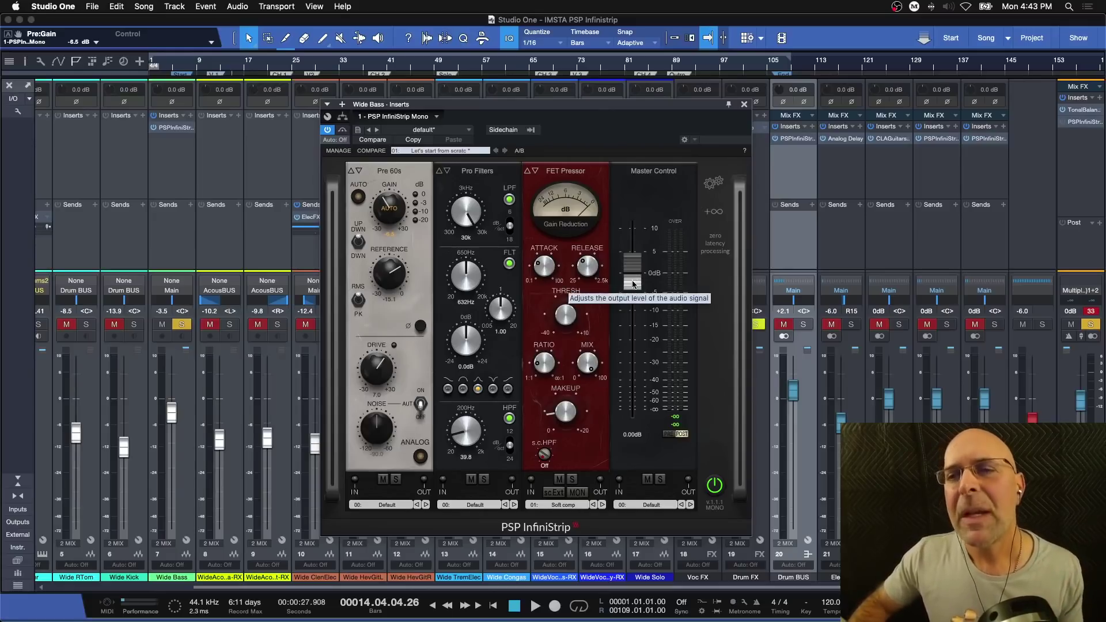
pyautogui.moveTo(633, 284); pyautogui.dragTo(637, 288)
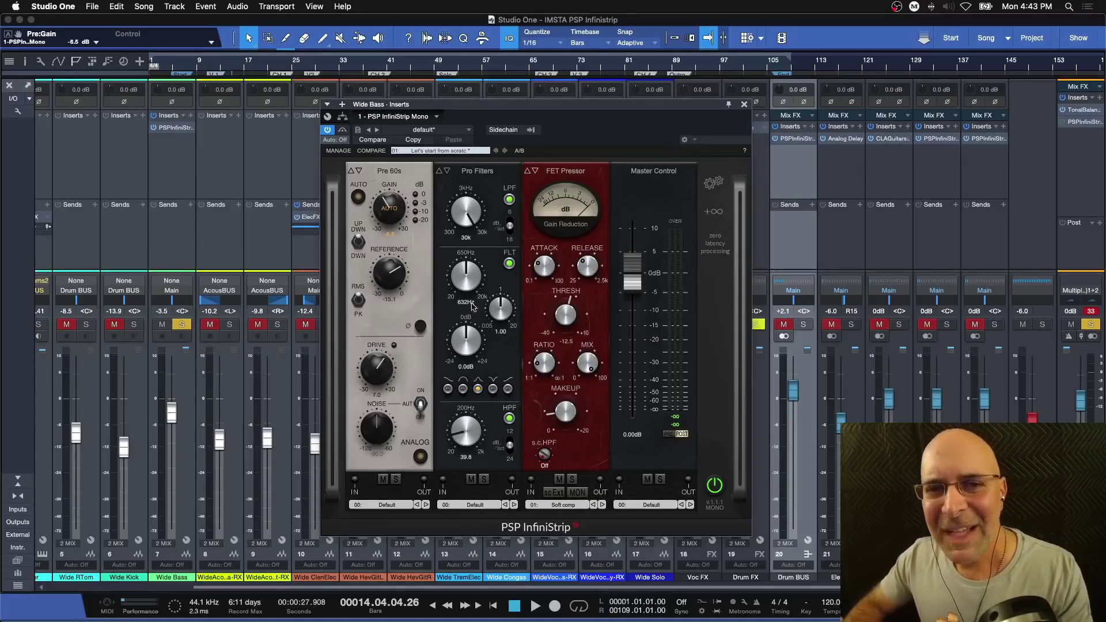
# Step: Compare the soloed bass with the InfiniStrip bypassed and with it switched back on, playing the same passage each time
pyautogui.click(327, 130)
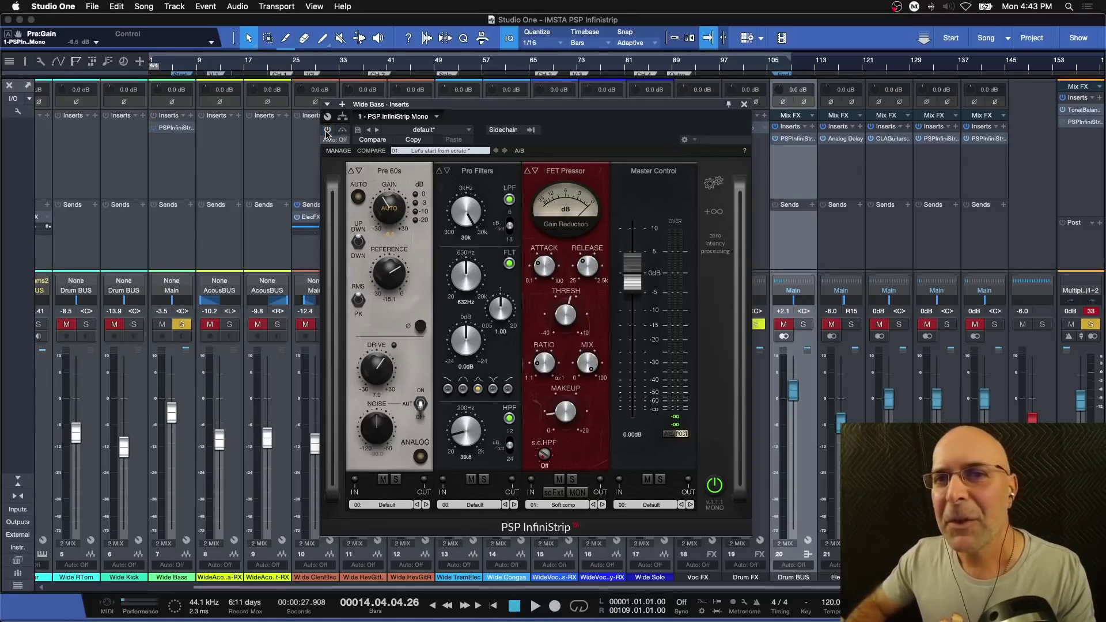
pyautogui.press('space')
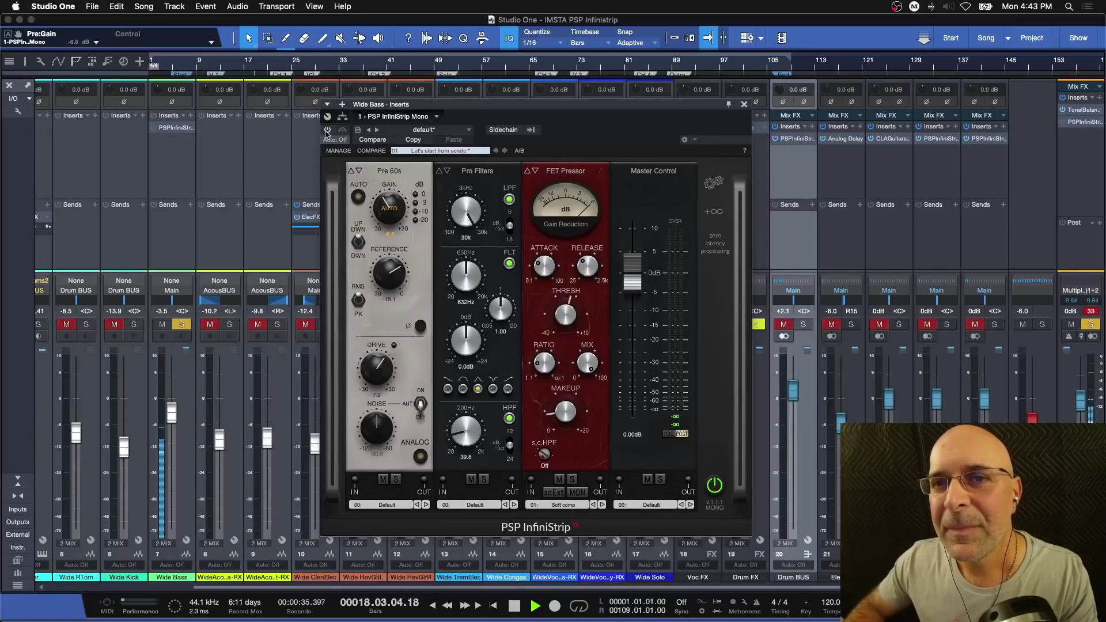
pyautogui.press('space')
pyautogui.click(327, 130)
pyautogui.press('space')
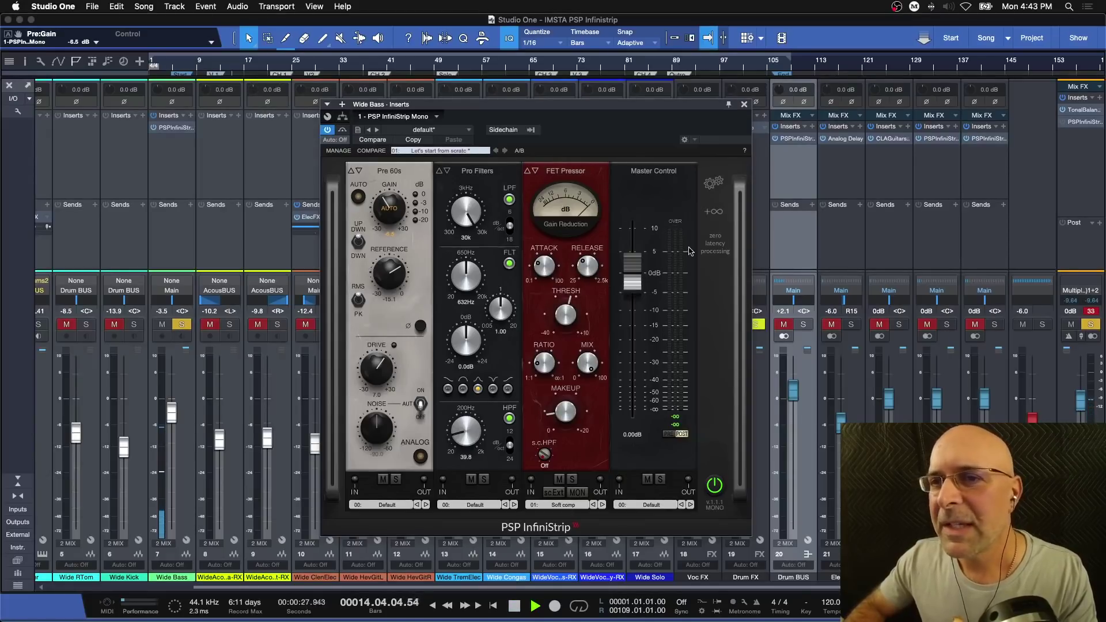
pyautogui.moveTo(681, 109)
pyautogui.mouseDown()
pyautogui.moveTo(643, 107)
pyautogui.moveTo(692, 105)
pyautogui.mouseUp()
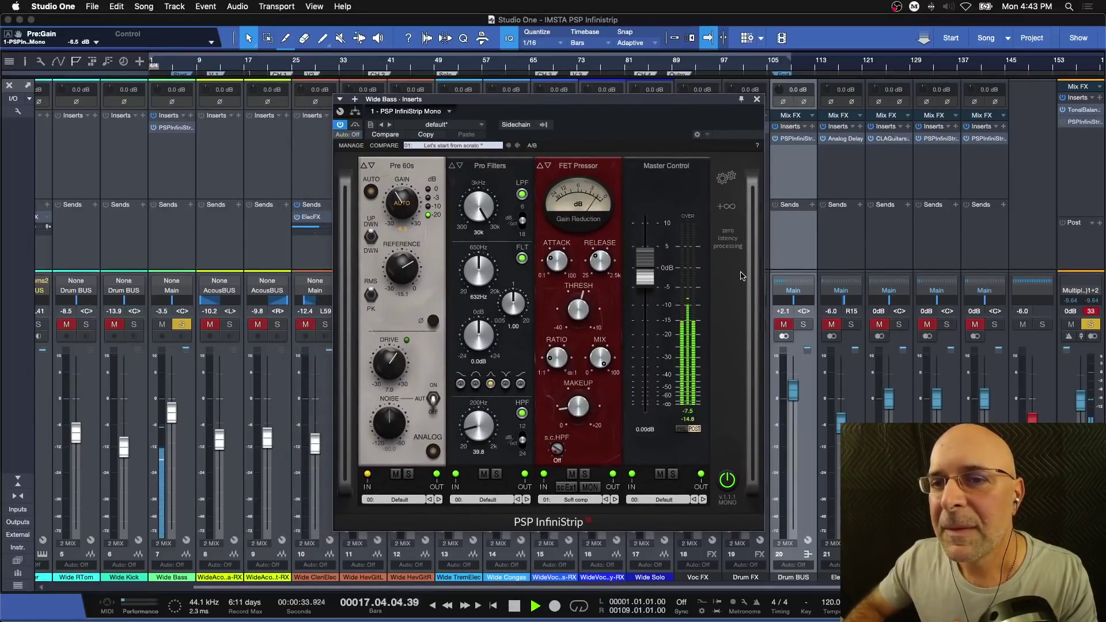
pyautogui.press('space')
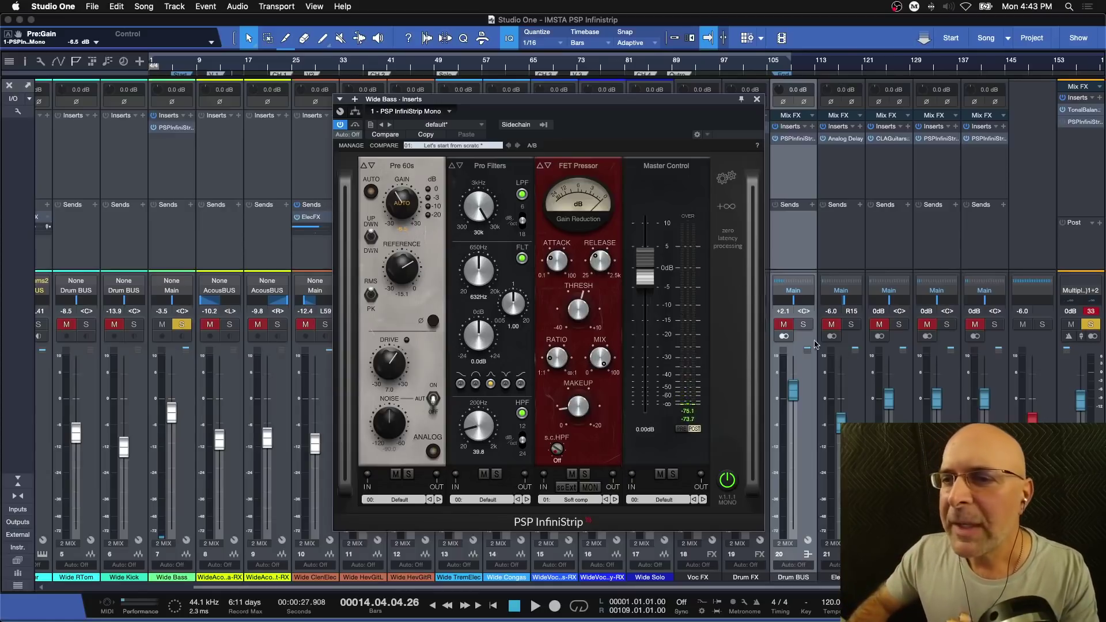
# Step: Solo the Drum BUS alongside the bass and raise the Wide Bass channel fader to -3.3 dB during playback
pyautogui.click(805, 325)
pyautogui.press('space')
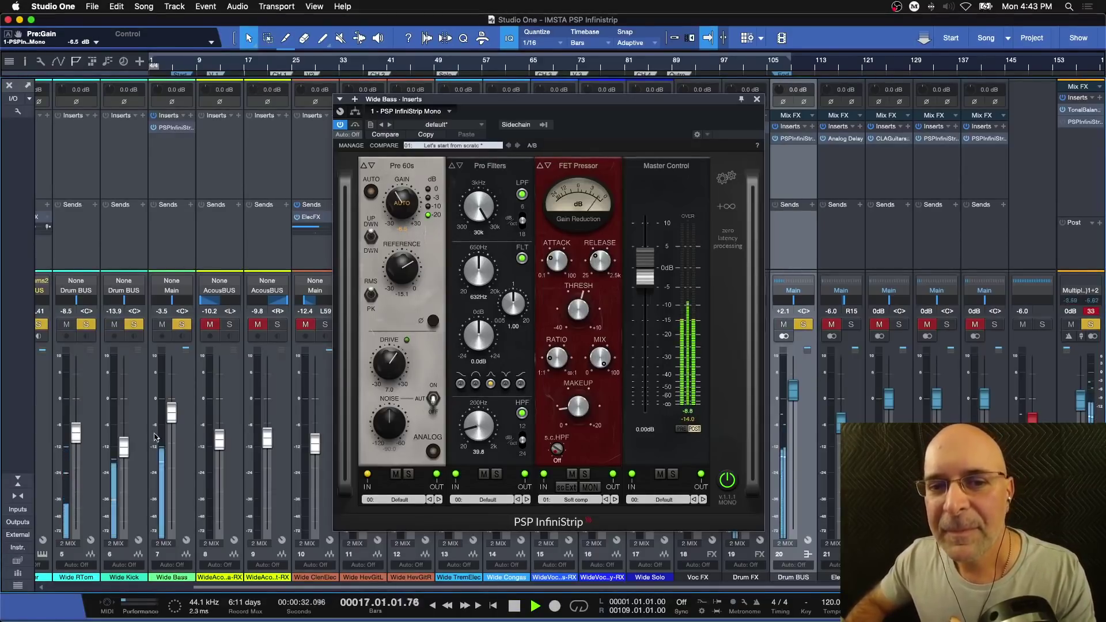
pyautogui.moveTo(171, 422); pyautogui.dragTo(170, 421)
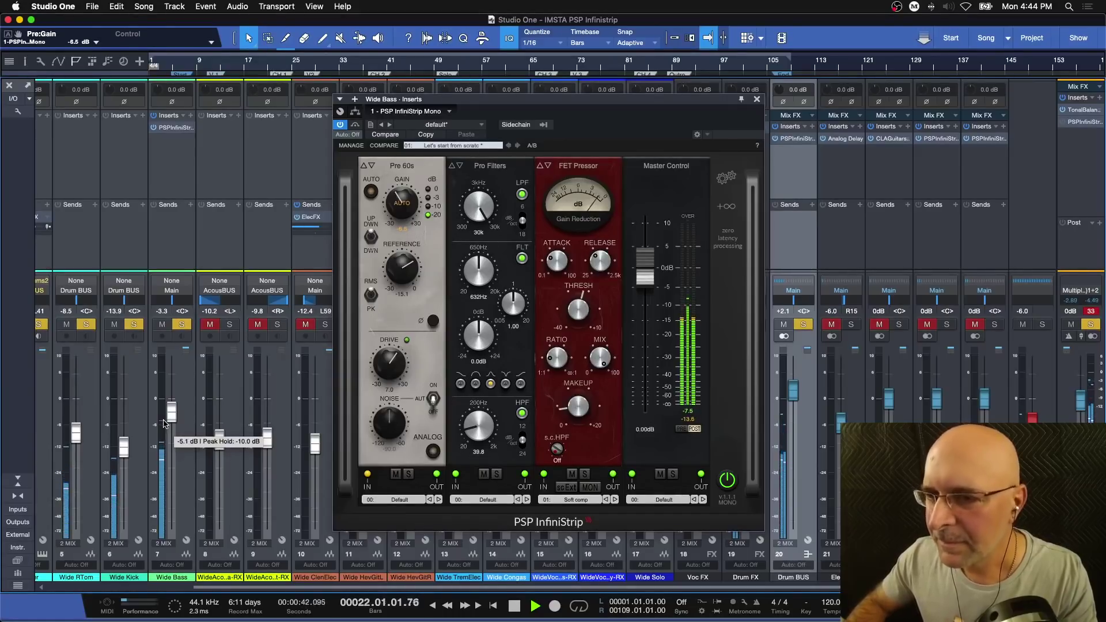
pyautogui.press('space')
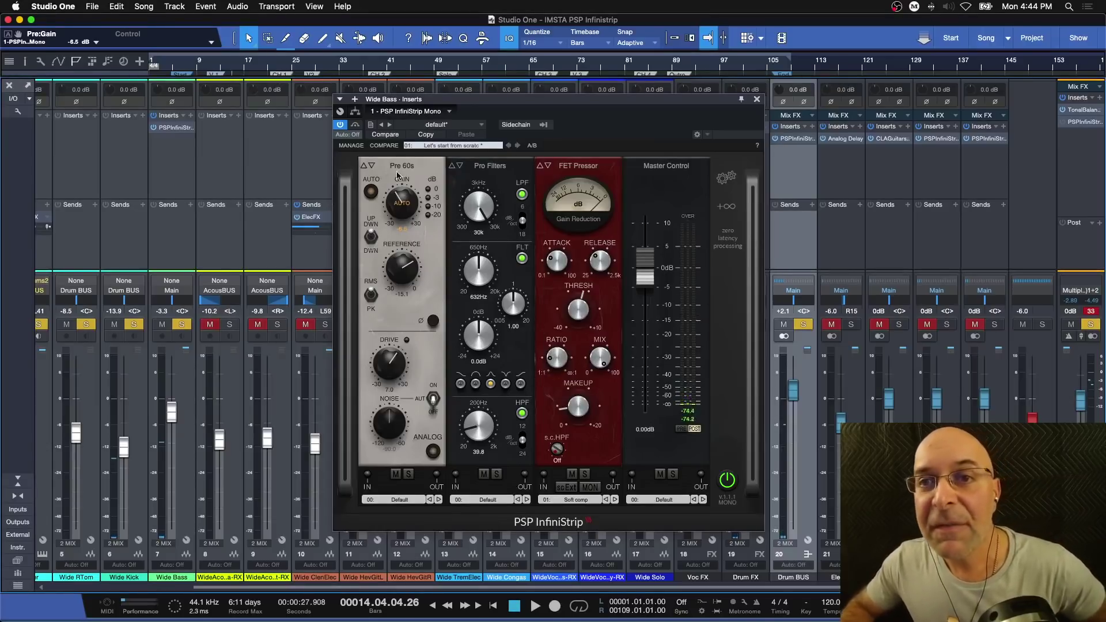
# Step: Look through the InfiniStrip preset management options and its full preset list without loading a preset
pyautogui.click(349, 146)
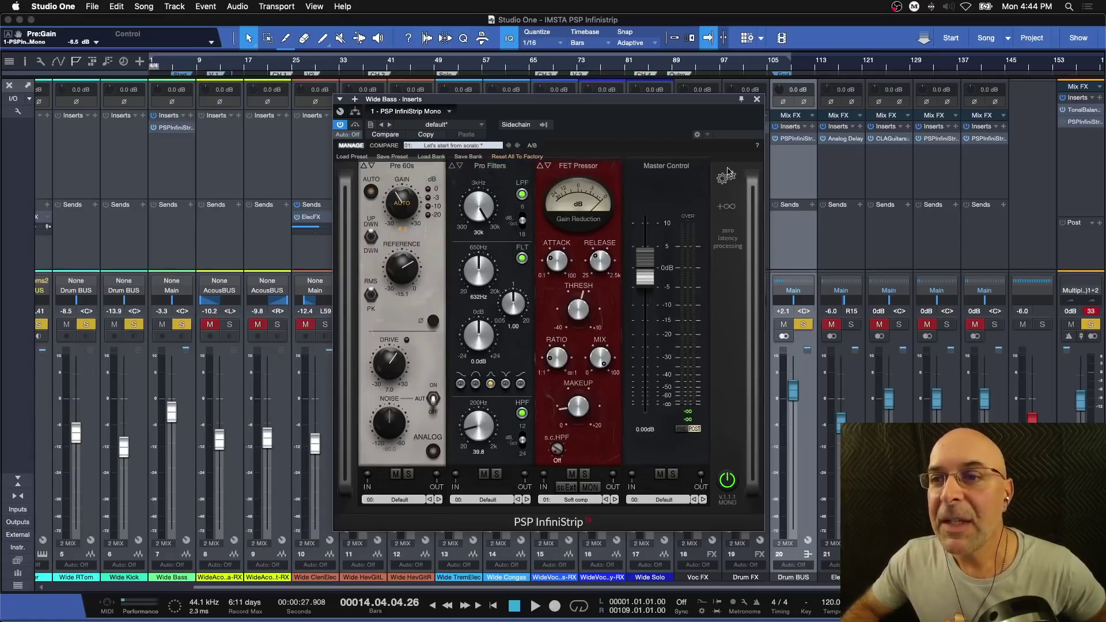
pyautogui.click(697, 135)
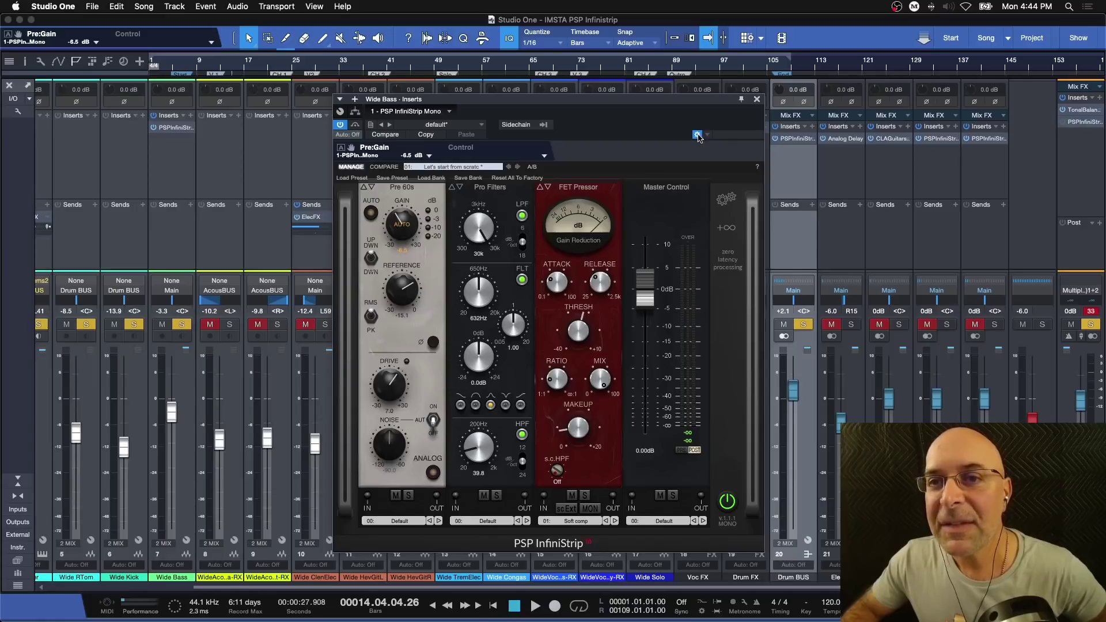
pyautogui.click(698, 135)
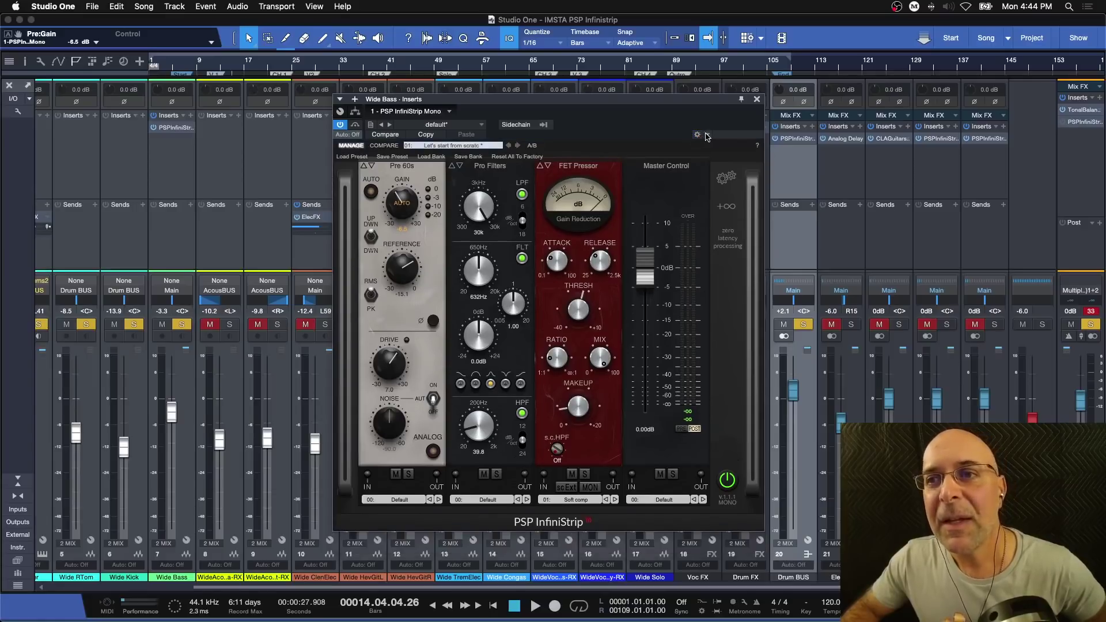
pyautogui.click(476, 147)
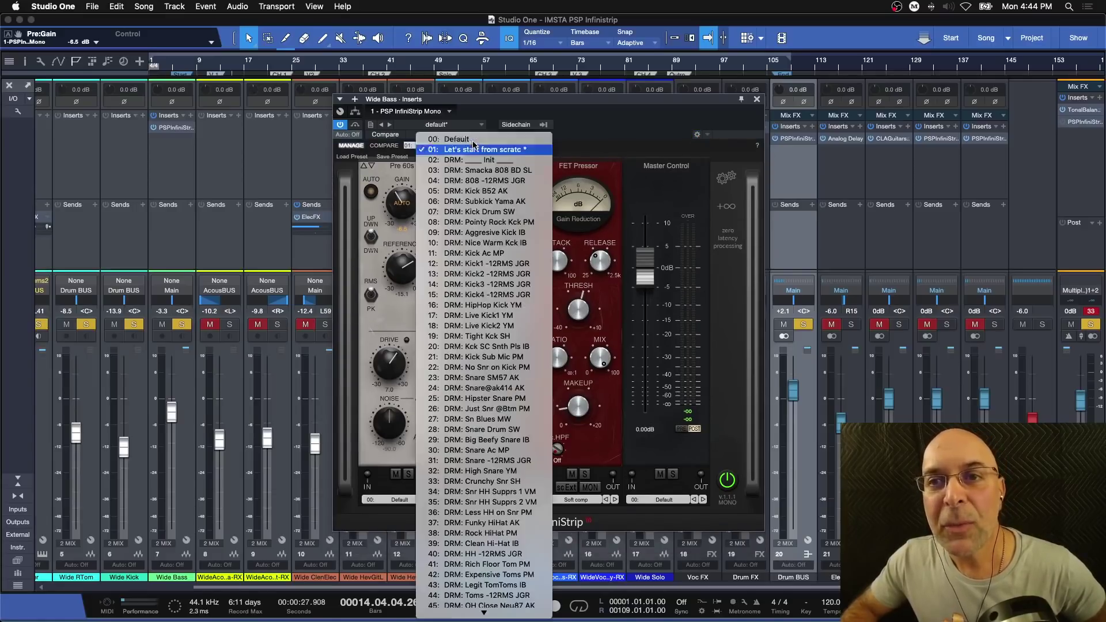
pyautogui.scroll(-15, 484, 380)
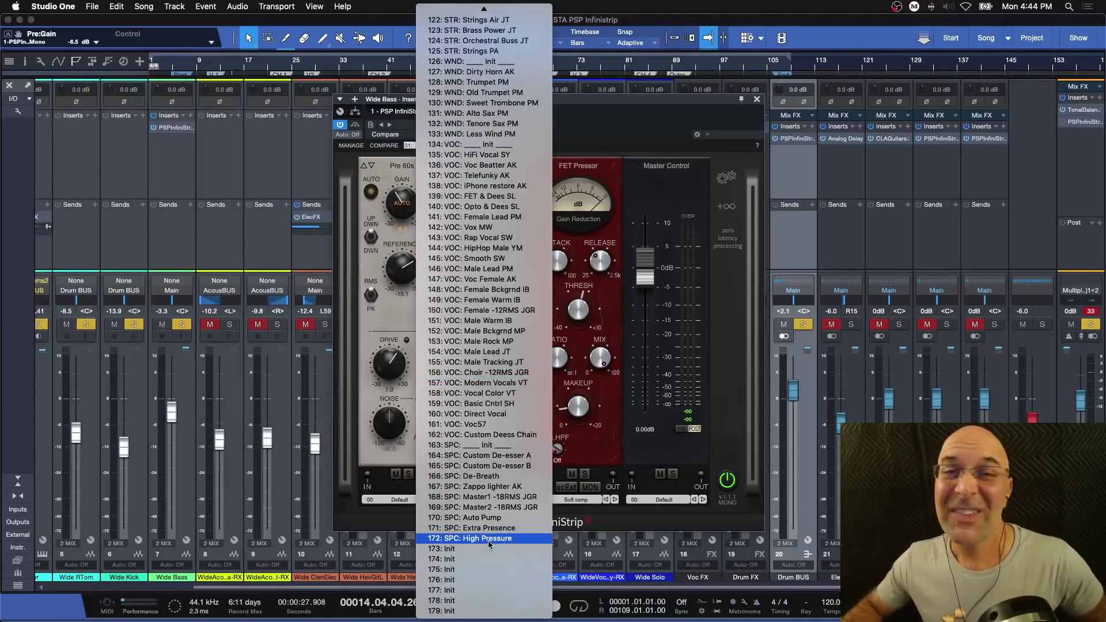
pyautogui.click(596, 123)
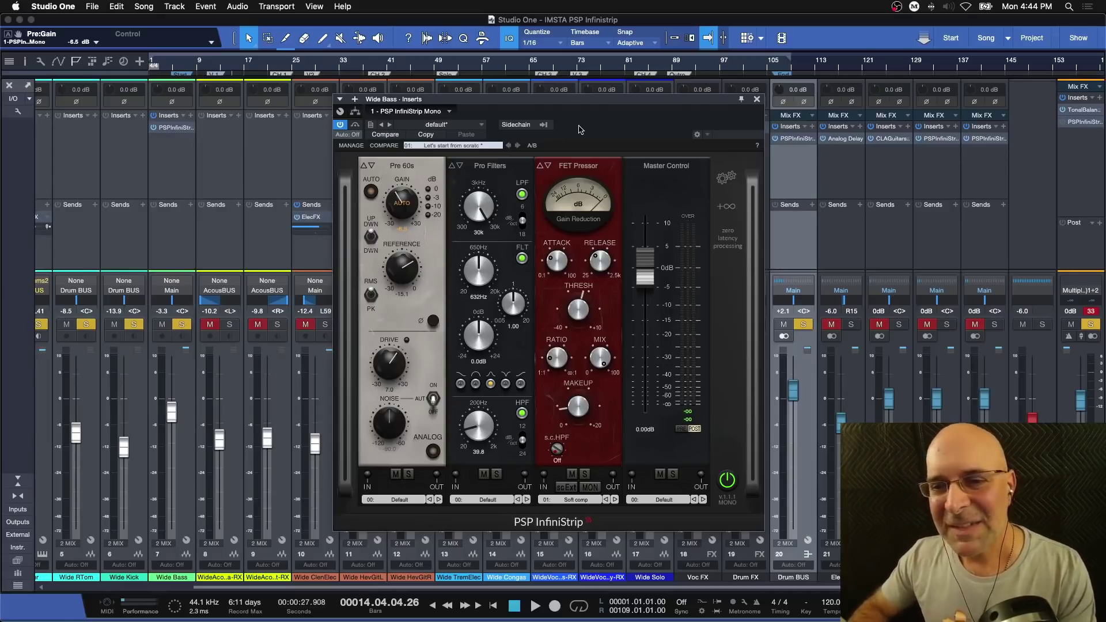
# Step: Close the Wide Bass plug-in window and clear the solos on Wide Bass and the Drum BUS
pyautogui.click(757, 101)
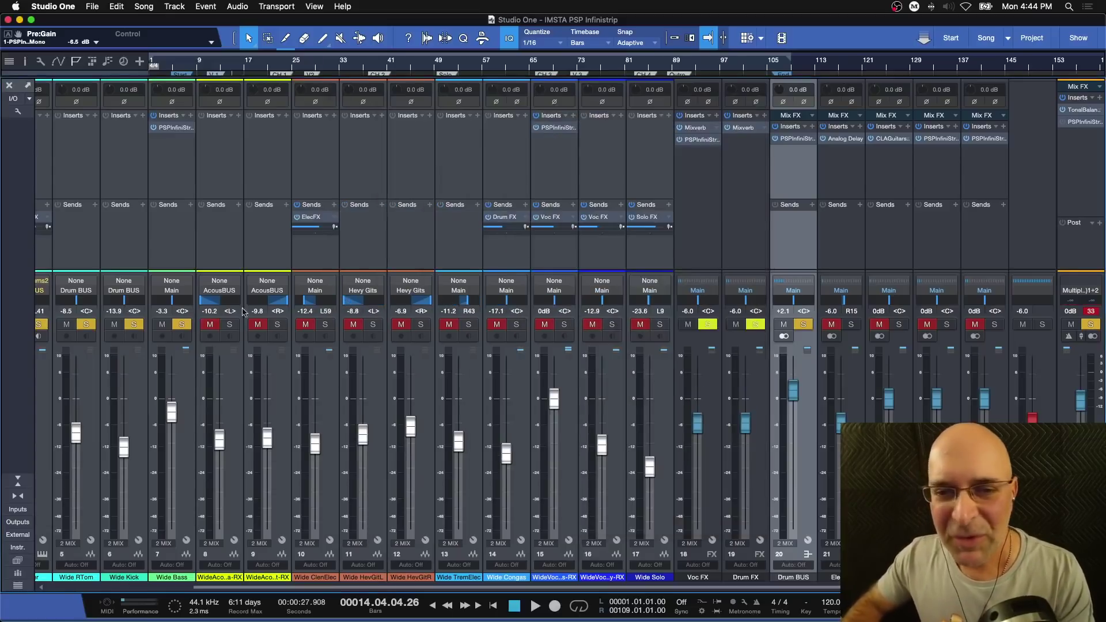
pyautogui.click(183, 327)
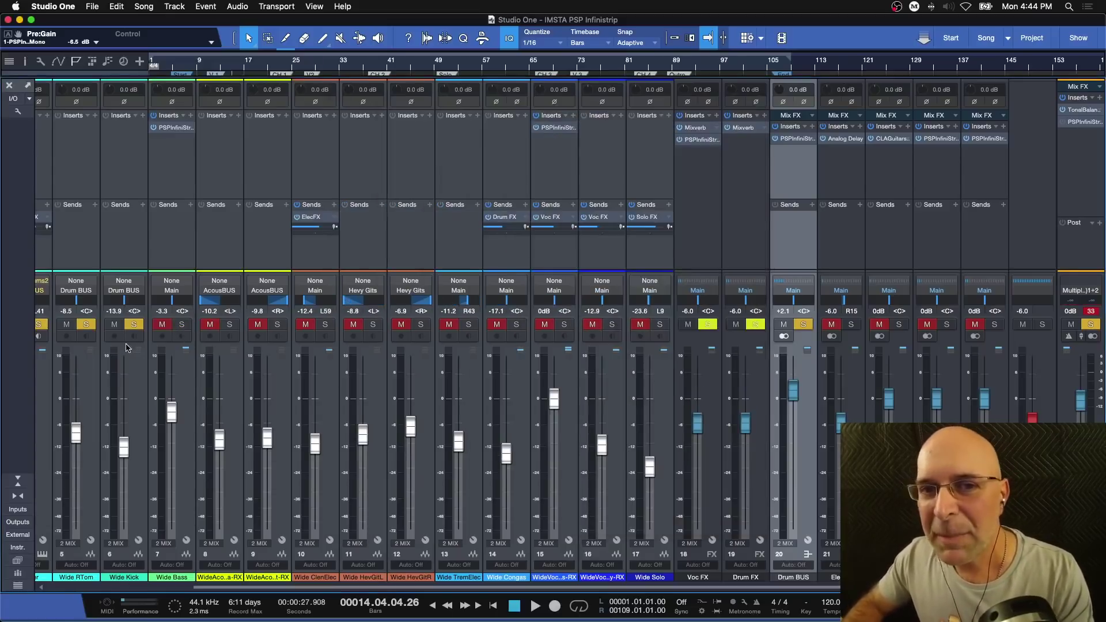
pyautogui.click(804, 325)
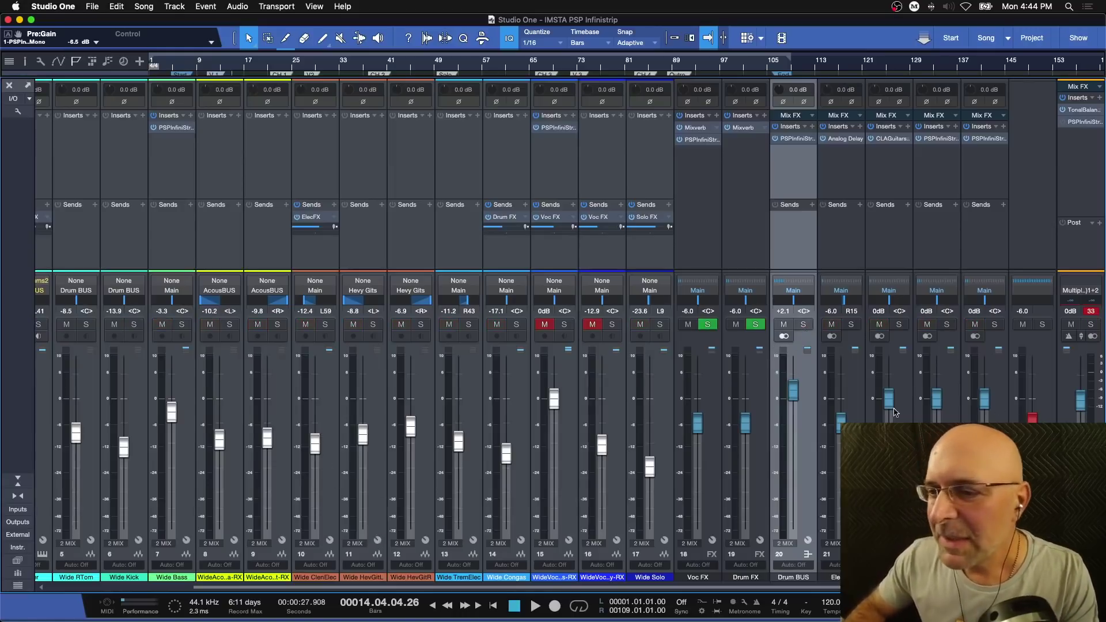
# Step: Solo the AcousBUS, open its PSP InfiniStrip and play the acoustic guitars through it
pyautogui.click(997, 325)
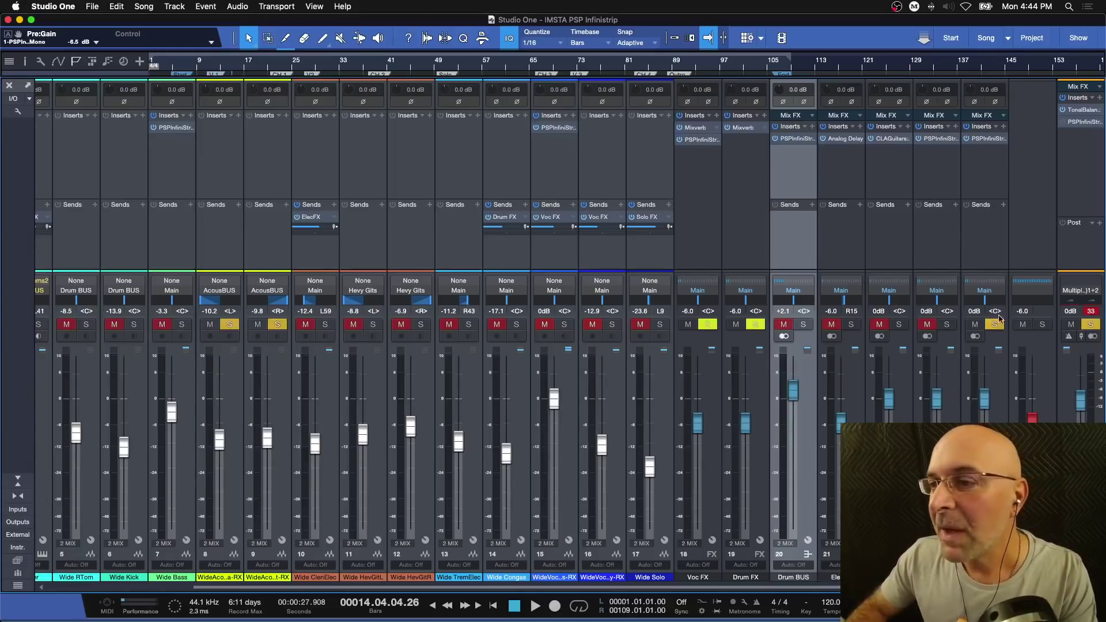
pyautogui.click(986, 139)
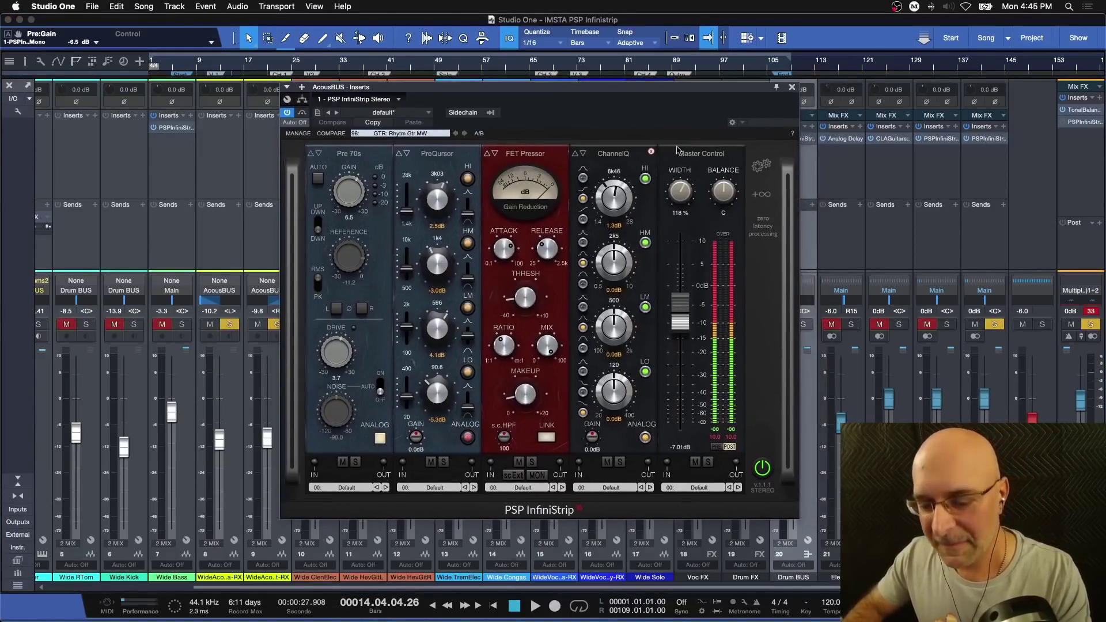
pyautogui.press('space')
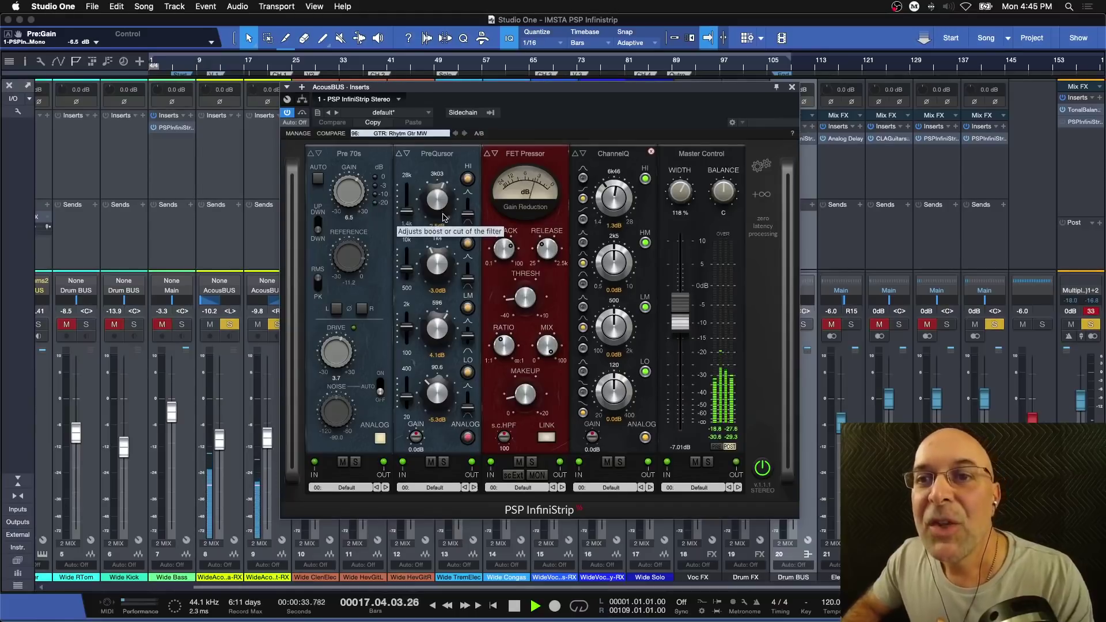
pyautogui.press('space')
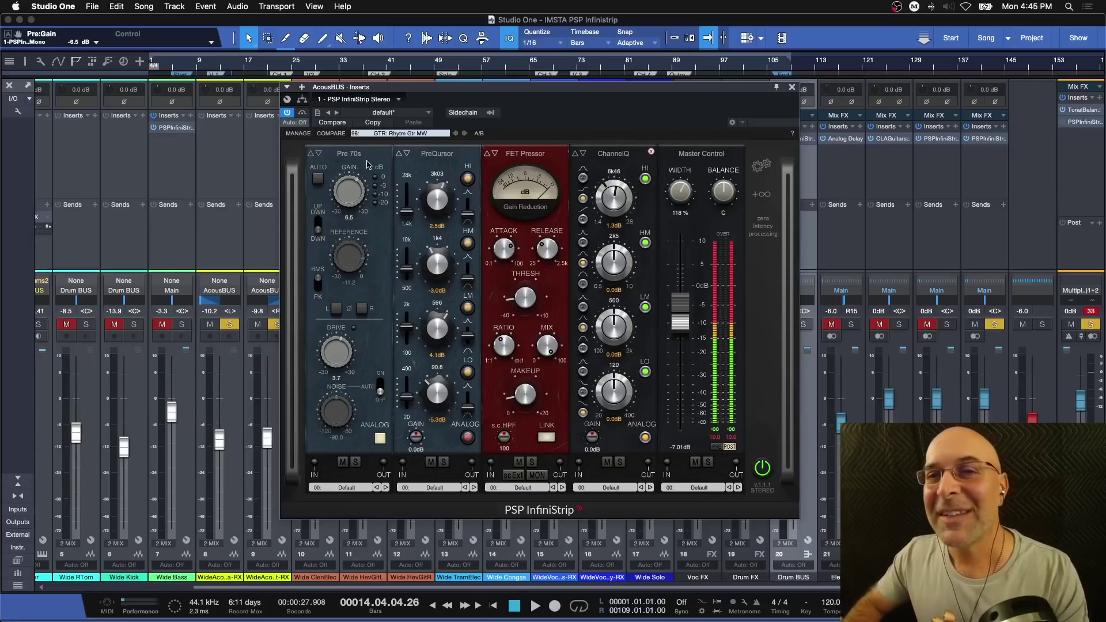
pyautogui.press('space')
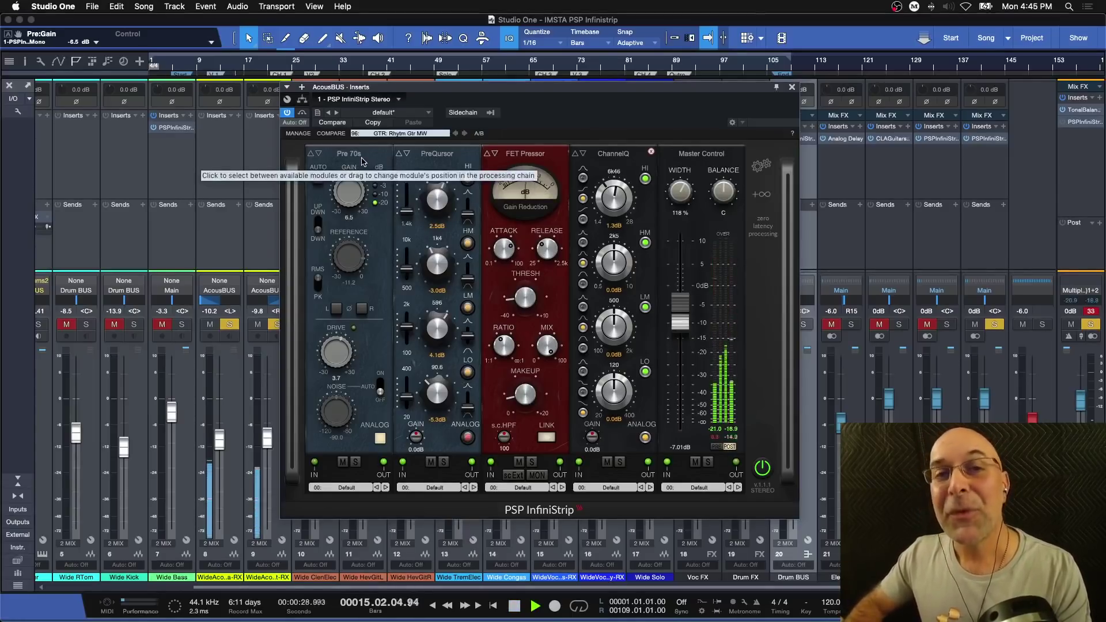
# Step: Audition the Pre 80s, ADC 90s, Pre 60s and Gain preamp modules on the AcousBUS during playback and settle on Pre 60s
pyautogui.click(319, 153)
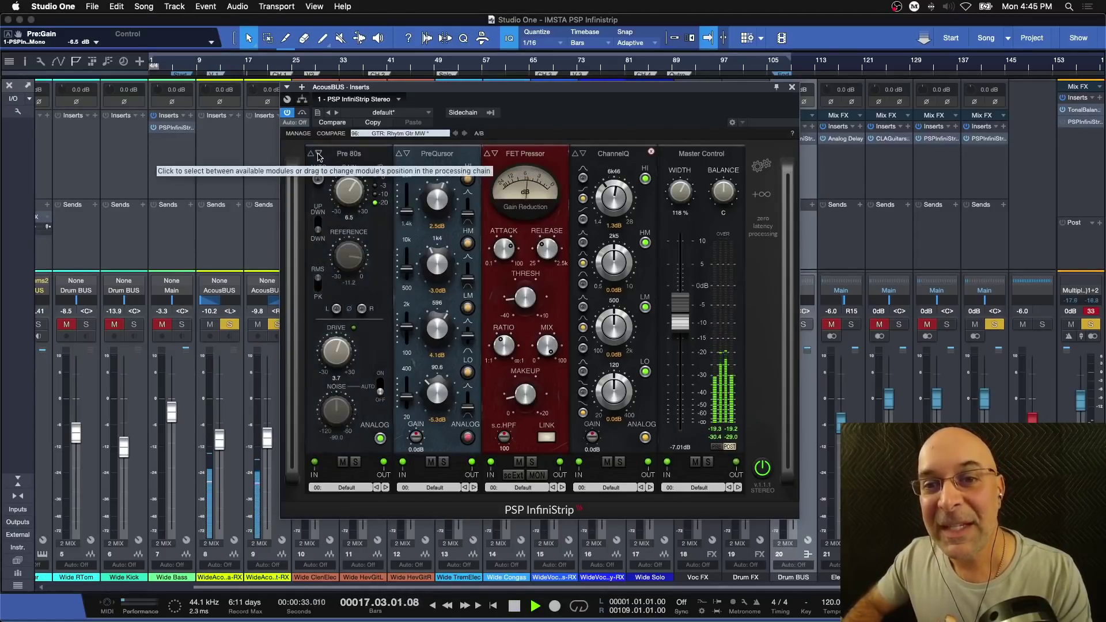
pyautogui.click(319, 154)
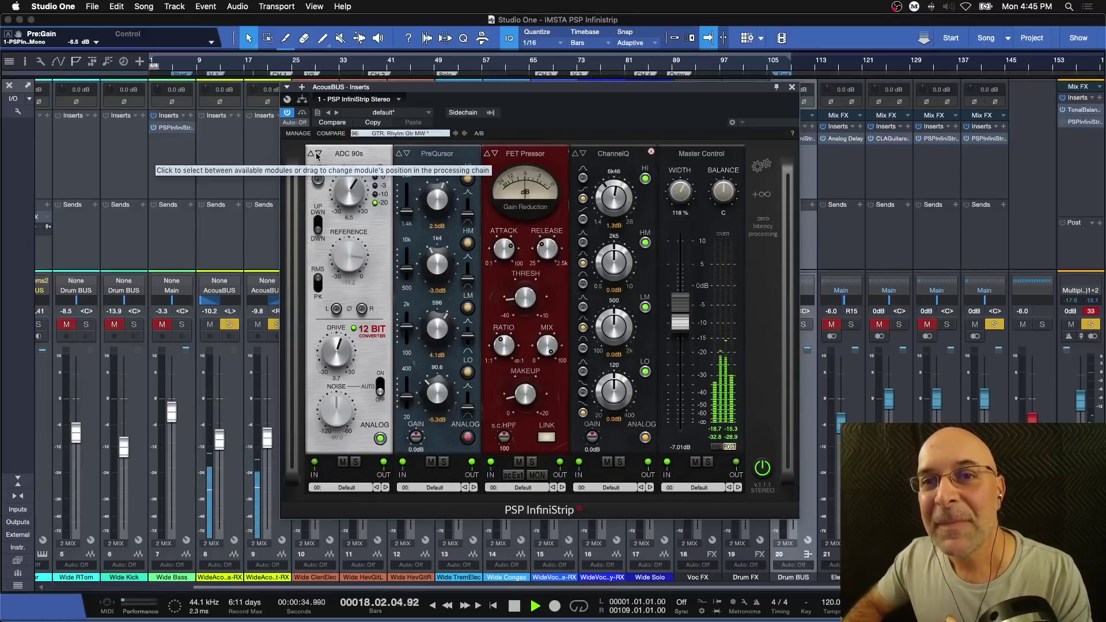
pyautogui.click(310, 155)
pyautogui.click(310, 154)
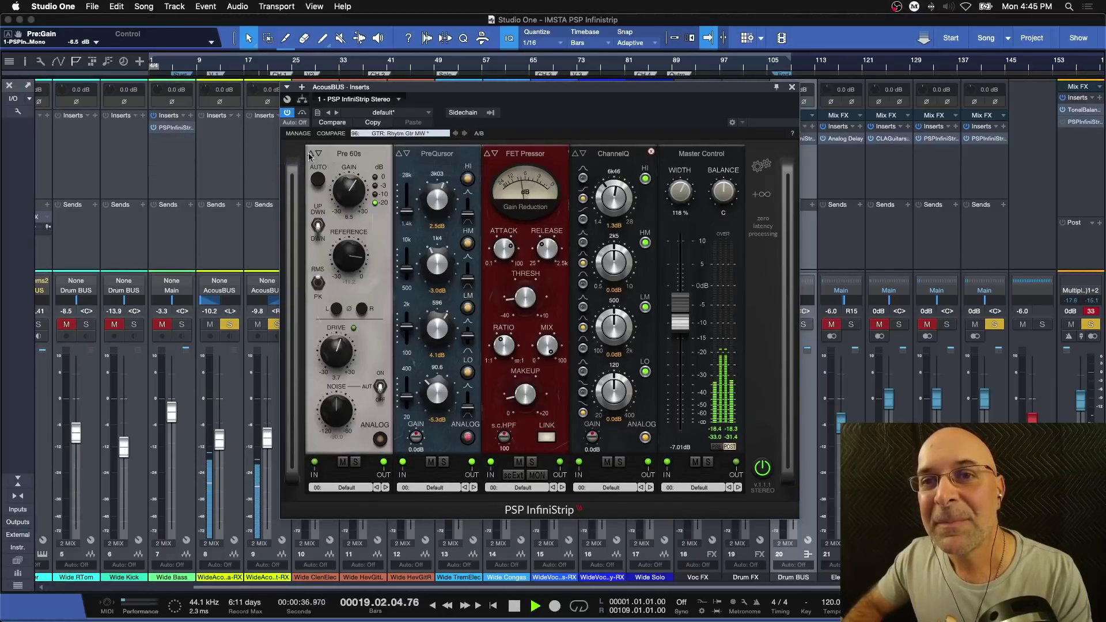
pyautogui.click(311, 155)
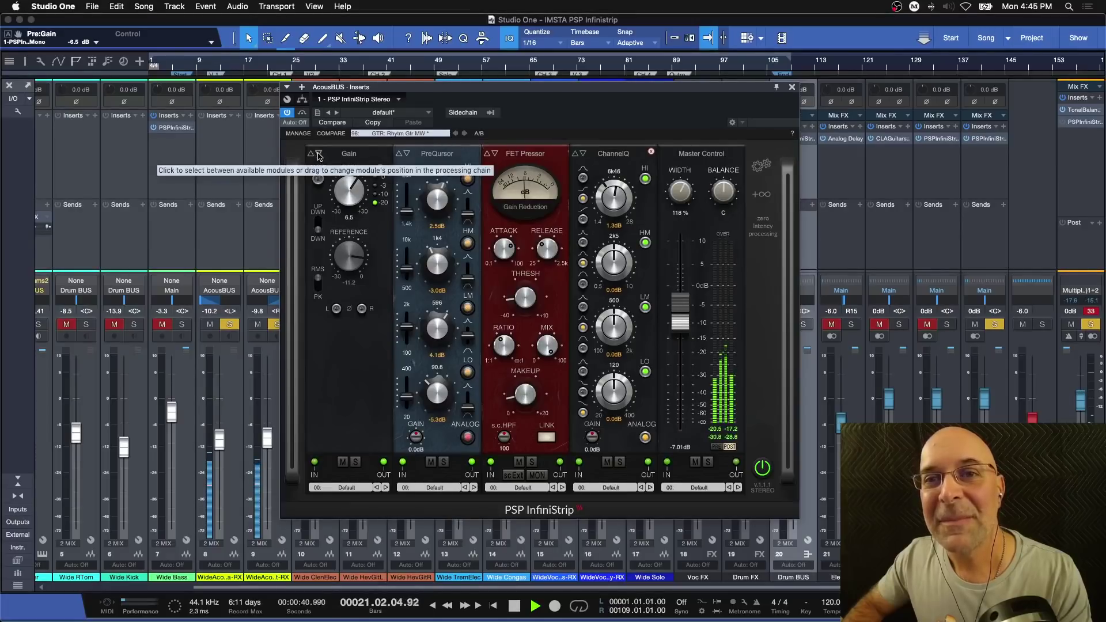
pyautogui.click(318, 154)
pyautogui.press('space')
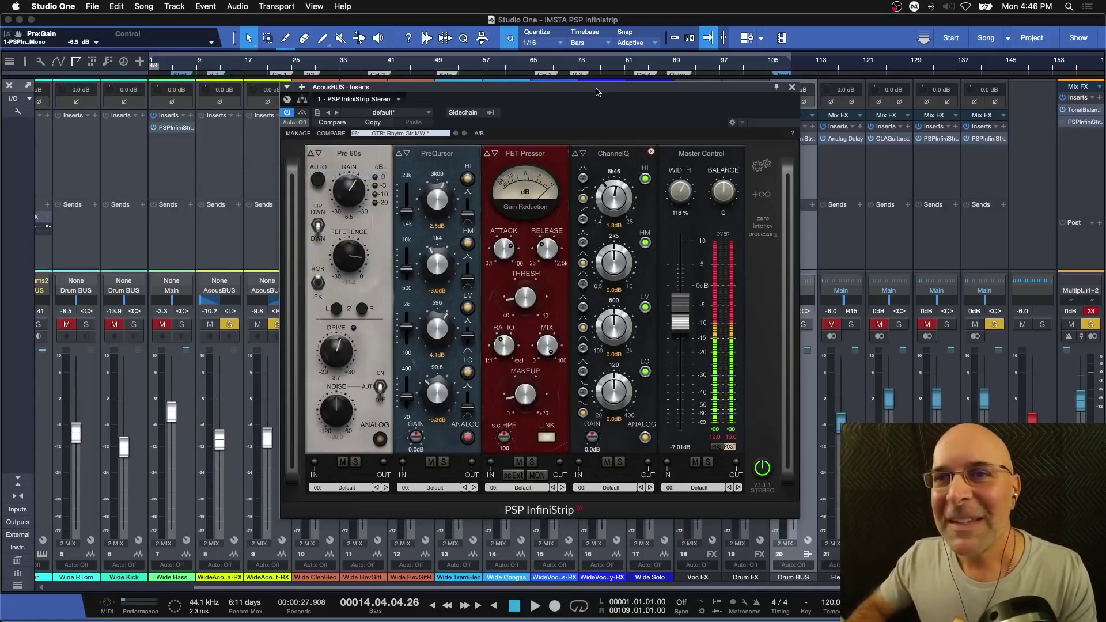
# Step: Audition the VCA Pressor and Opto Pressor against the FET Pressor on the AcousBUS during playback and settle on FET Pressor
pyautogui.moveTo(598, 92); pyautogui.dragTo(595, 90)
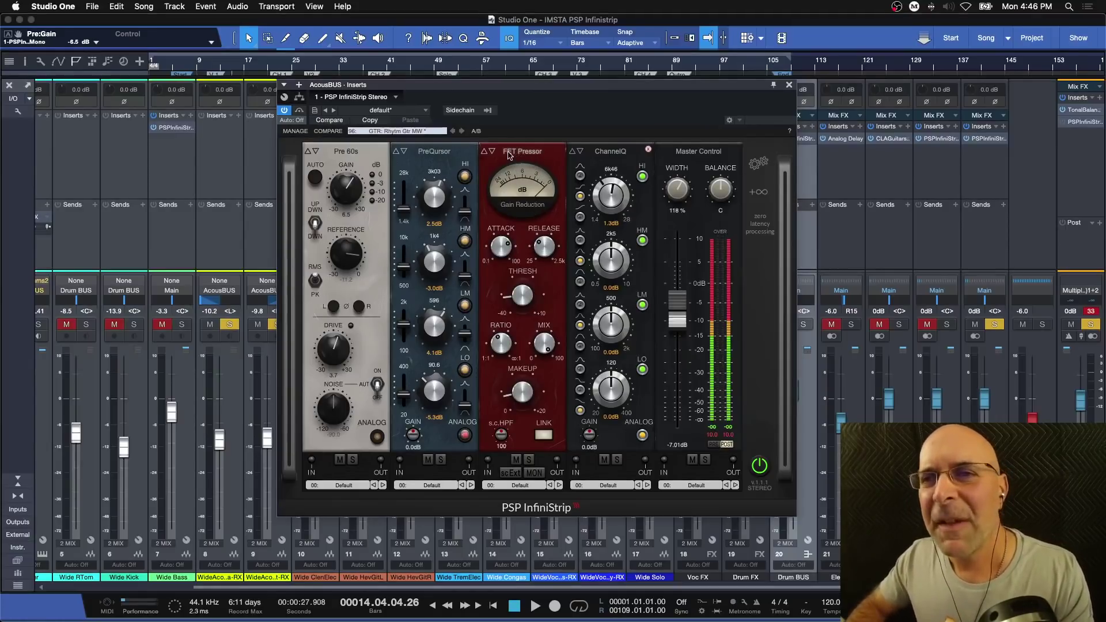
pyautogui.press('space')
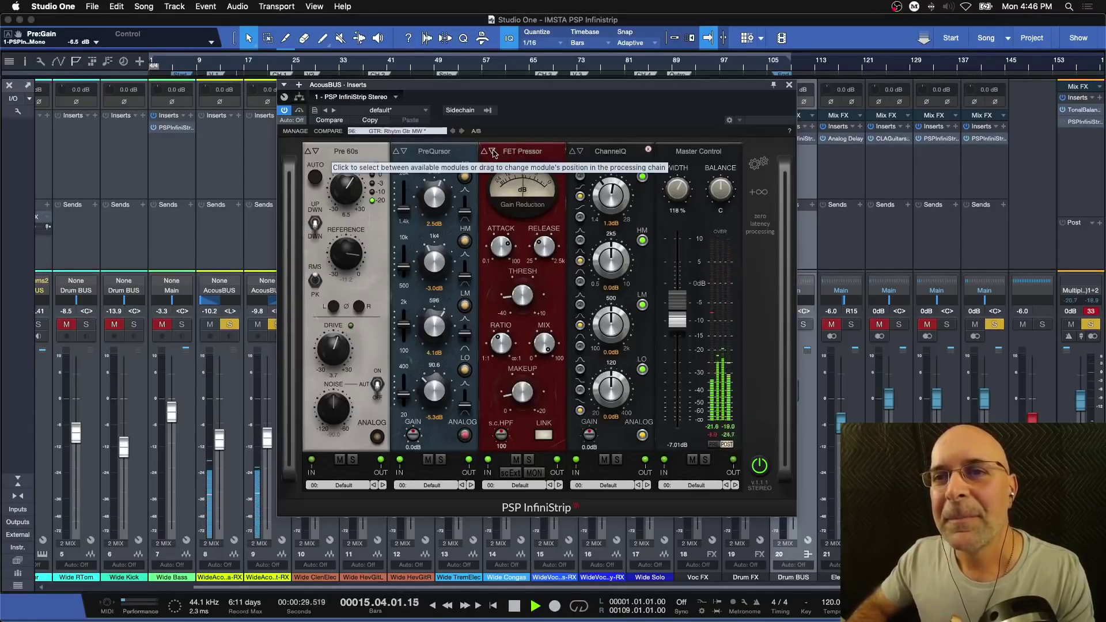
pyautogui.click(493, 151)
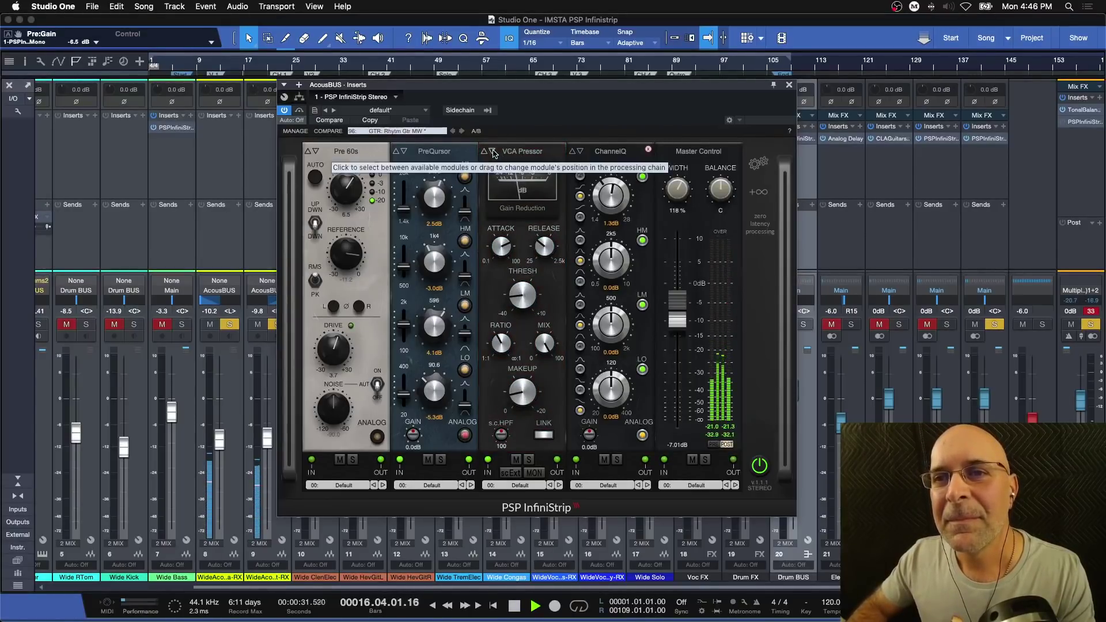
pyautogui.press('space')
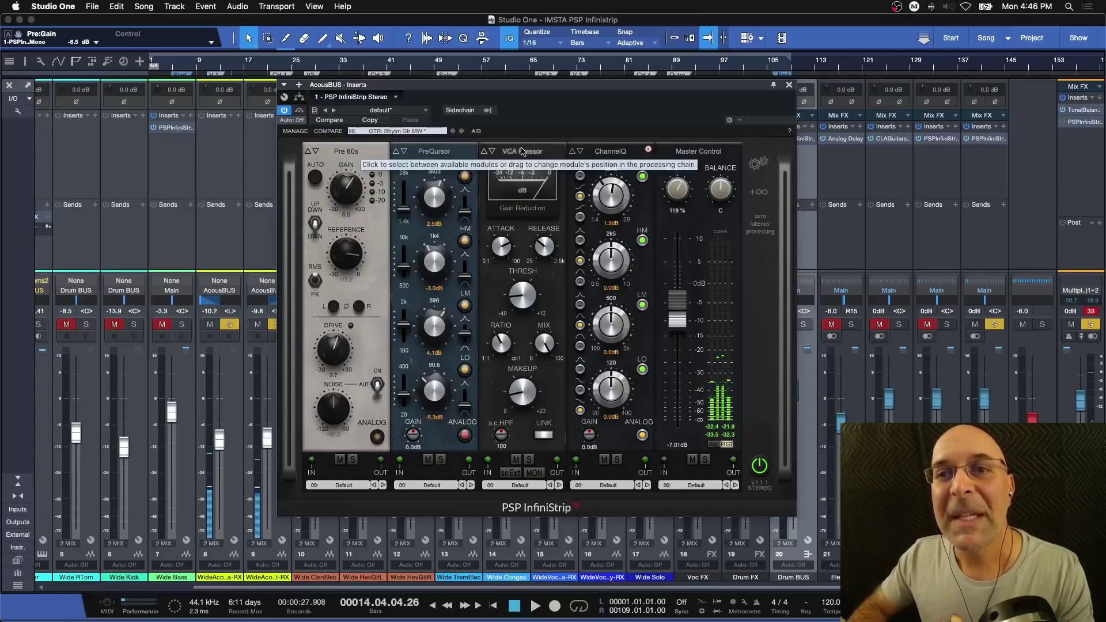
pyautogui.click(485, 152)
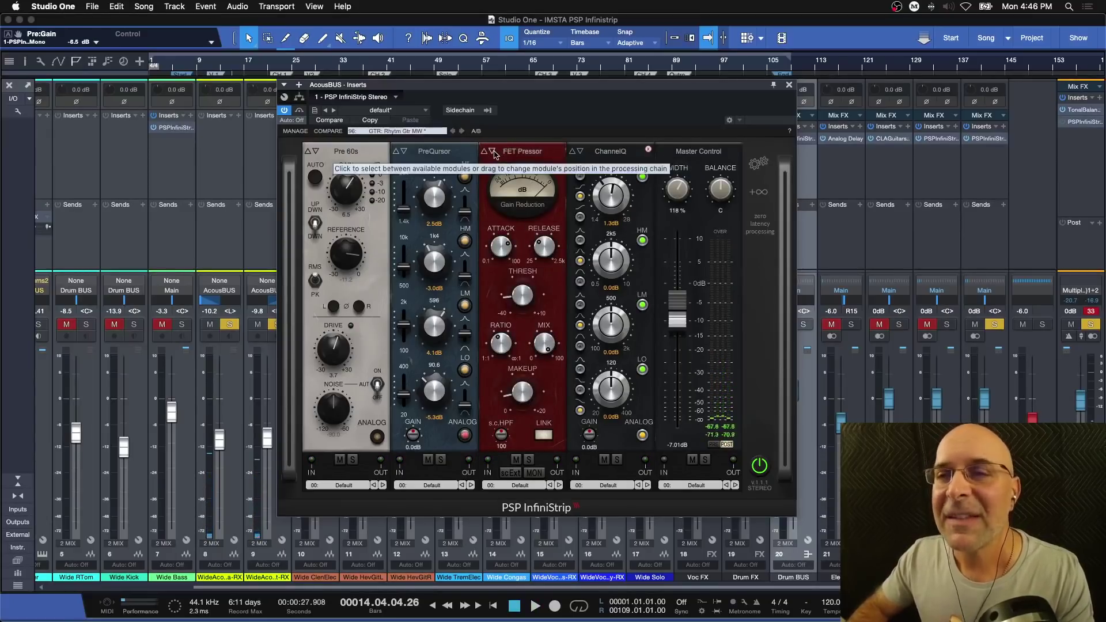
pyautogui.press('space')
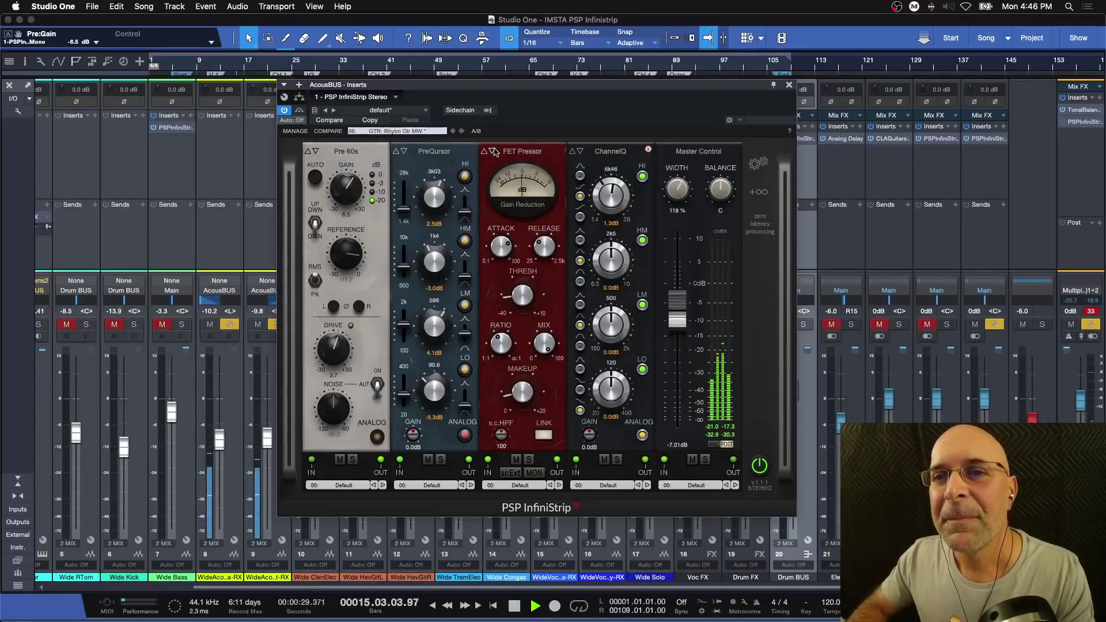
pyautogui.click(494, 151)
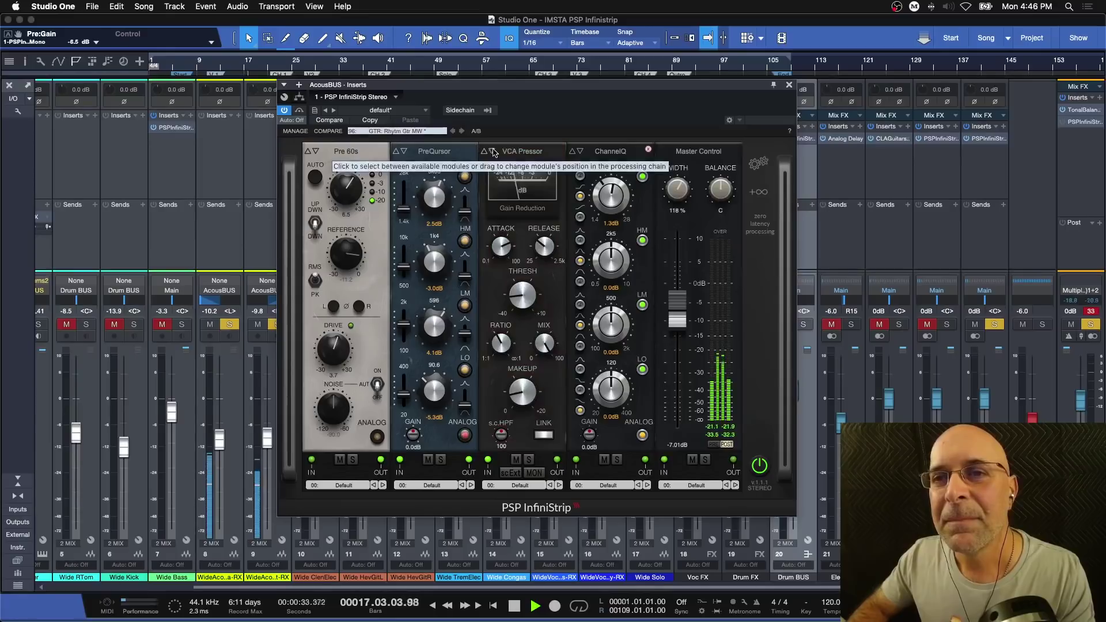
pyautogui.click(486, 152)
pyautogui.click(486, 152)
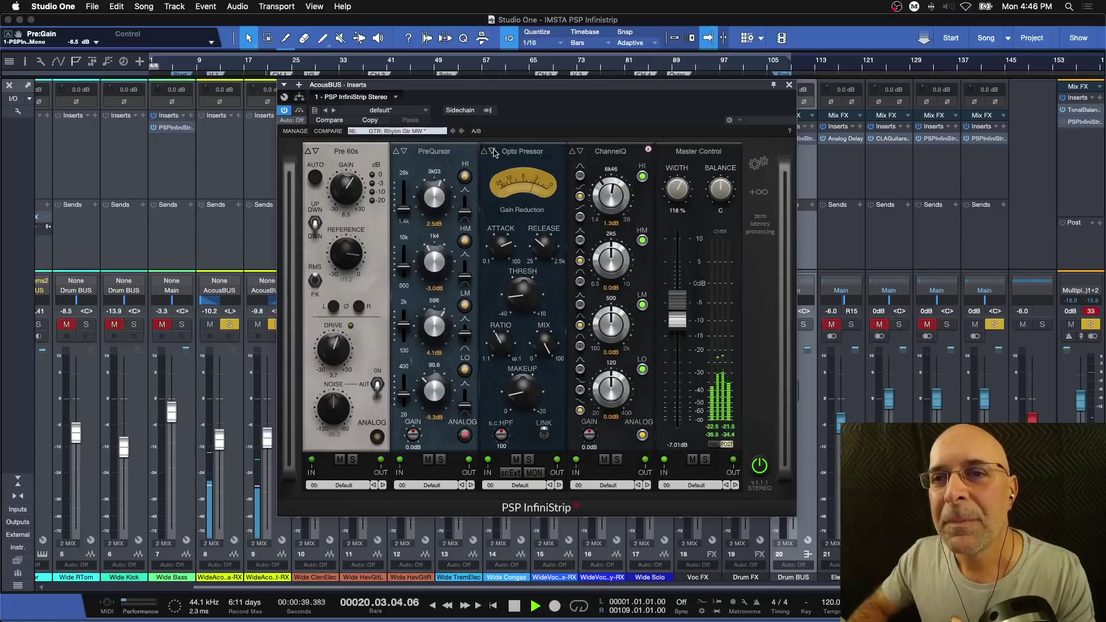
pyautogui.click(493, 152)
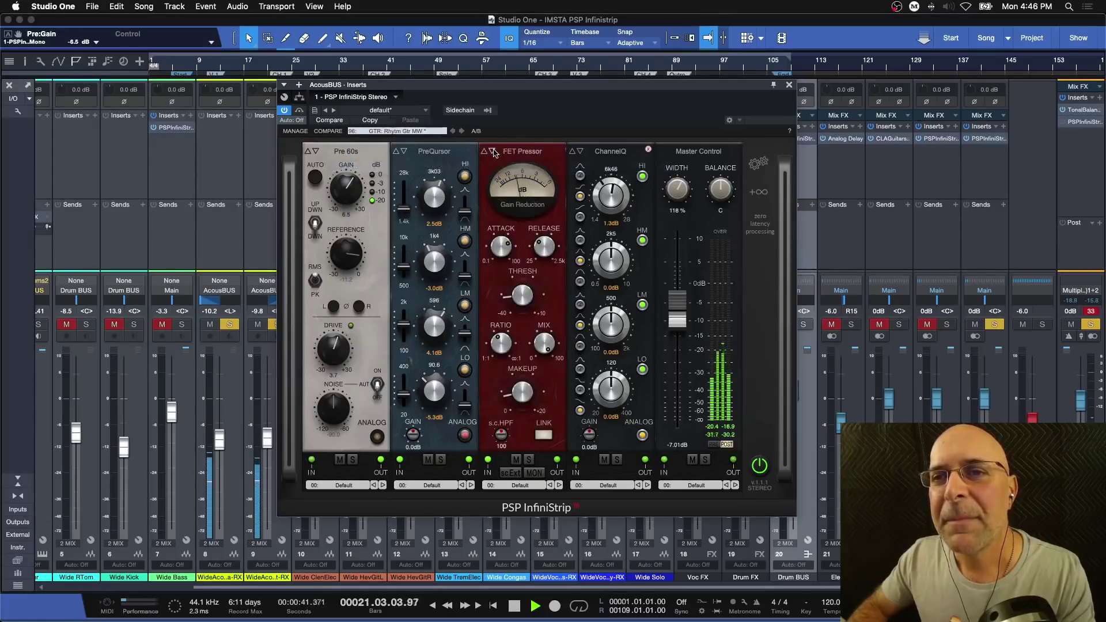
pyautogui.press('space')
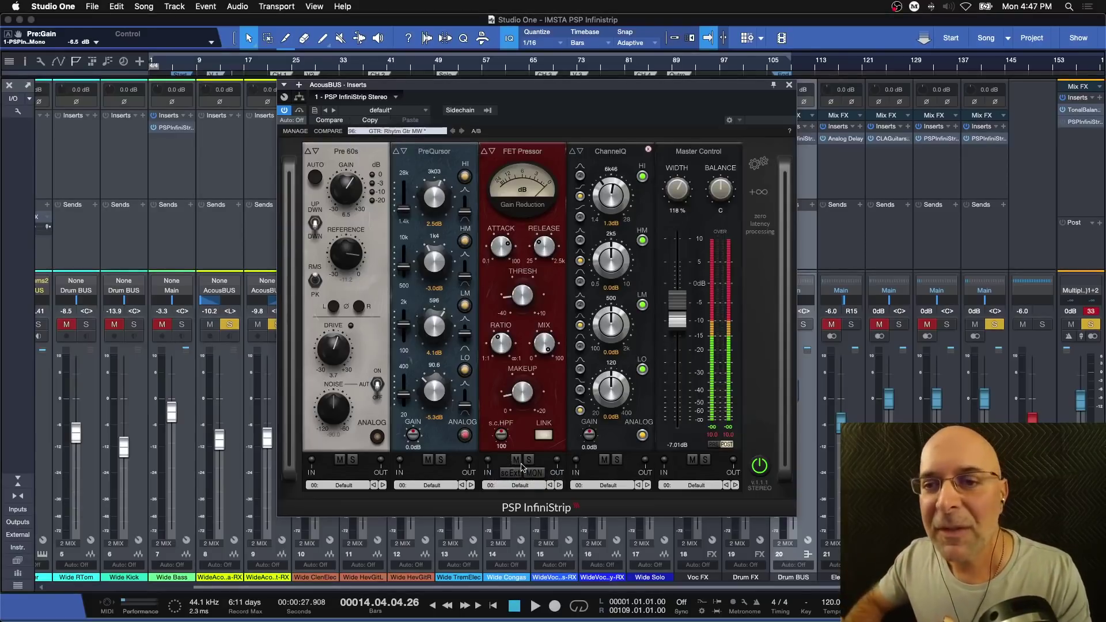
# Step: Play the acoustic guitars while bypassing and restoring the FET Pressor module, and solo and unsolo it for comparison
pyautogui.press('space')
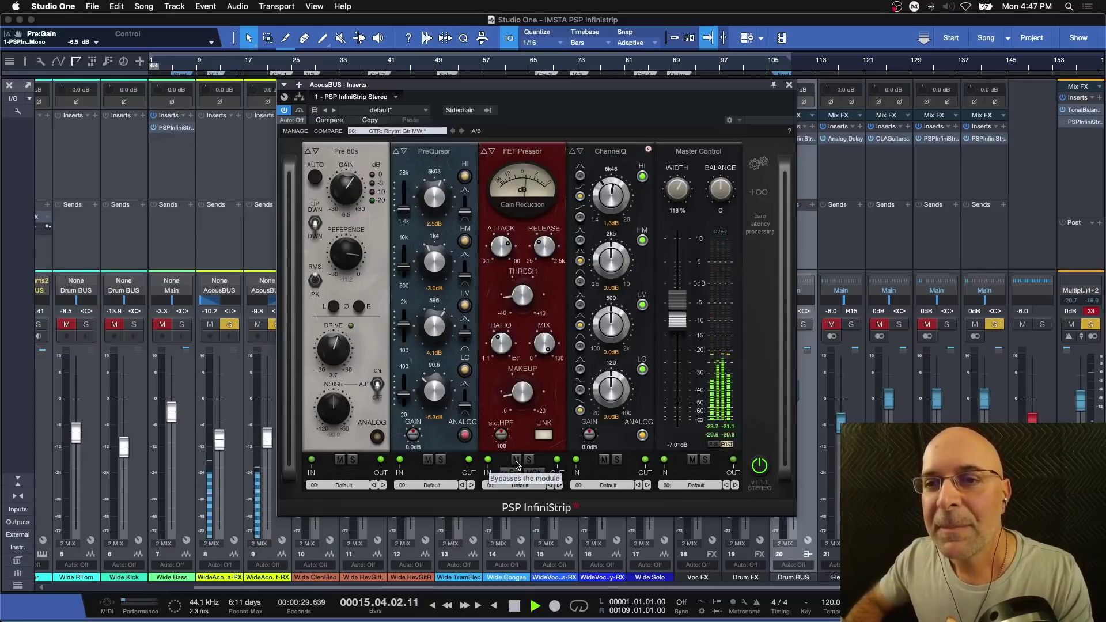
pyautogui.click(516, 461)
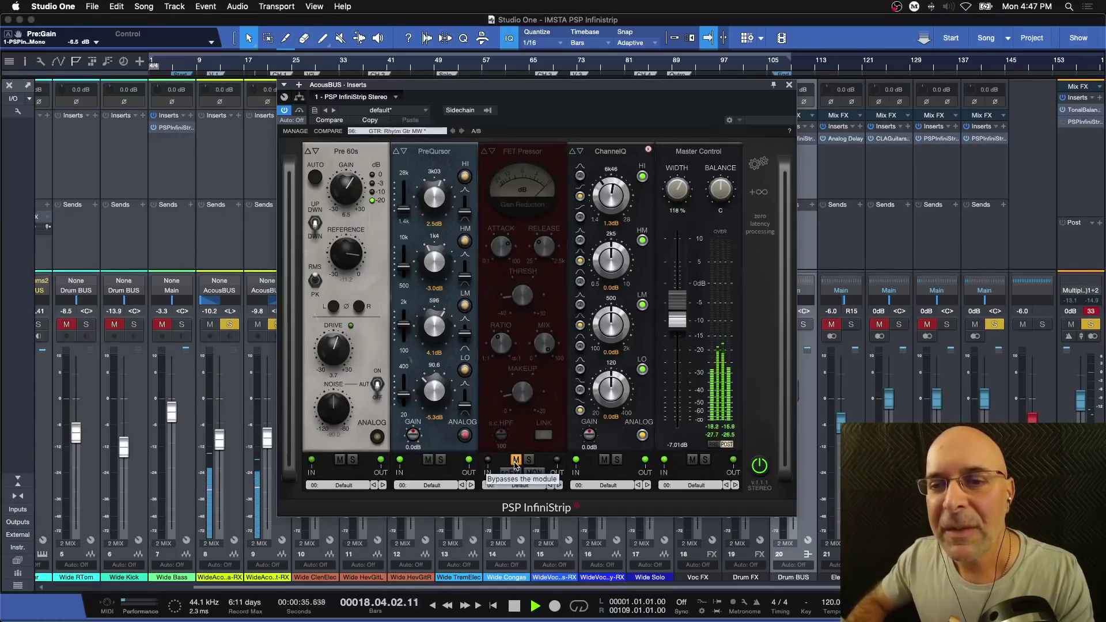
pyautogui.click(516, 461)
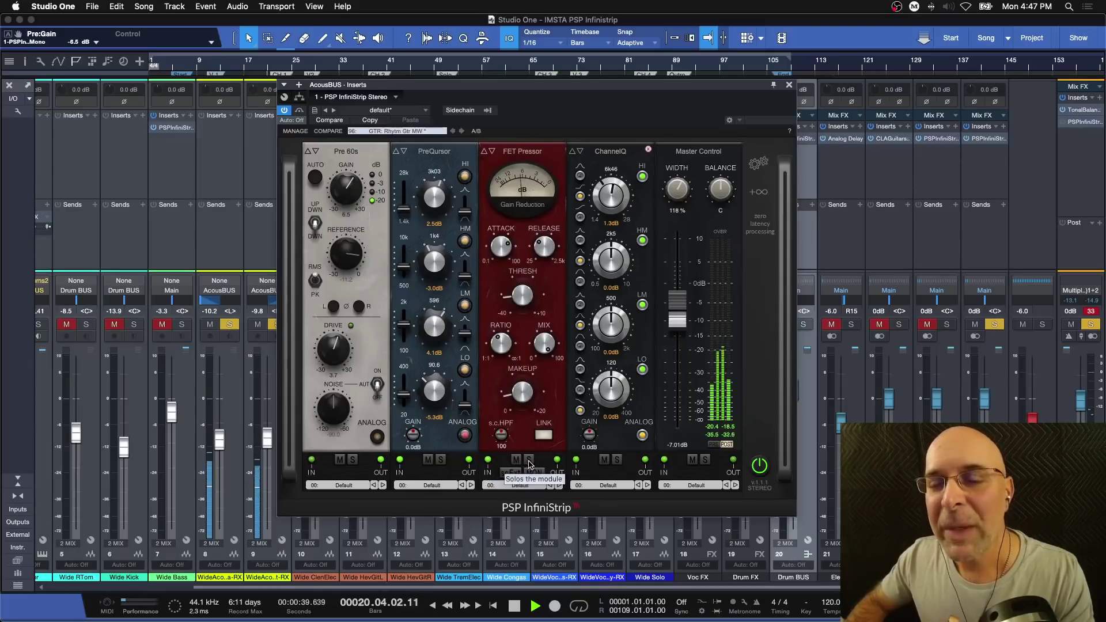
pyautogui.click(529, 461)
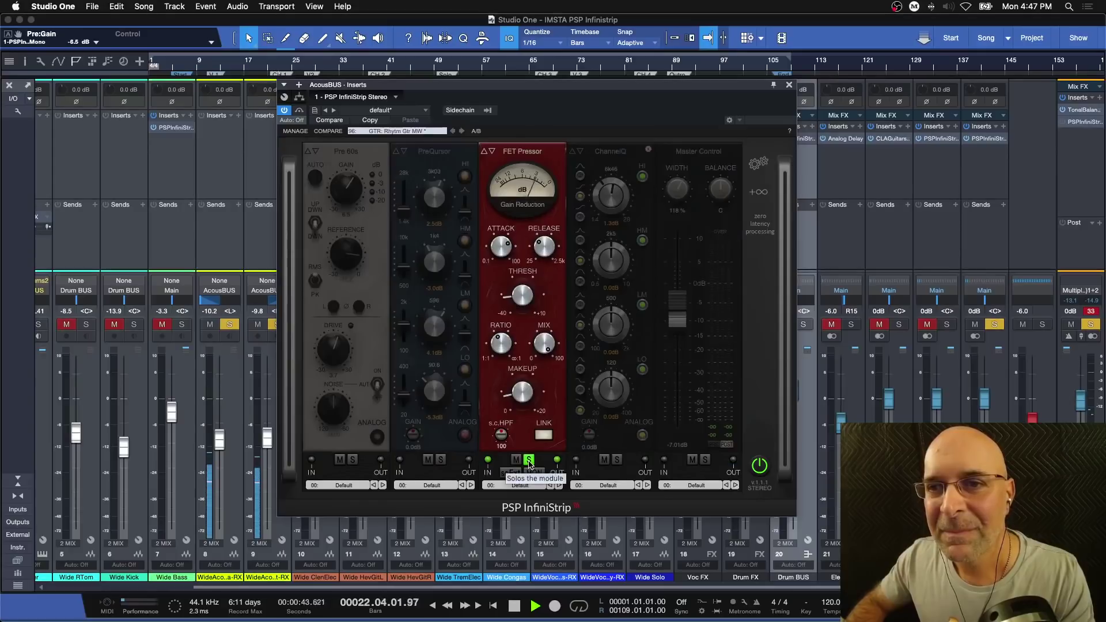
pyautogui.click(529, 461)
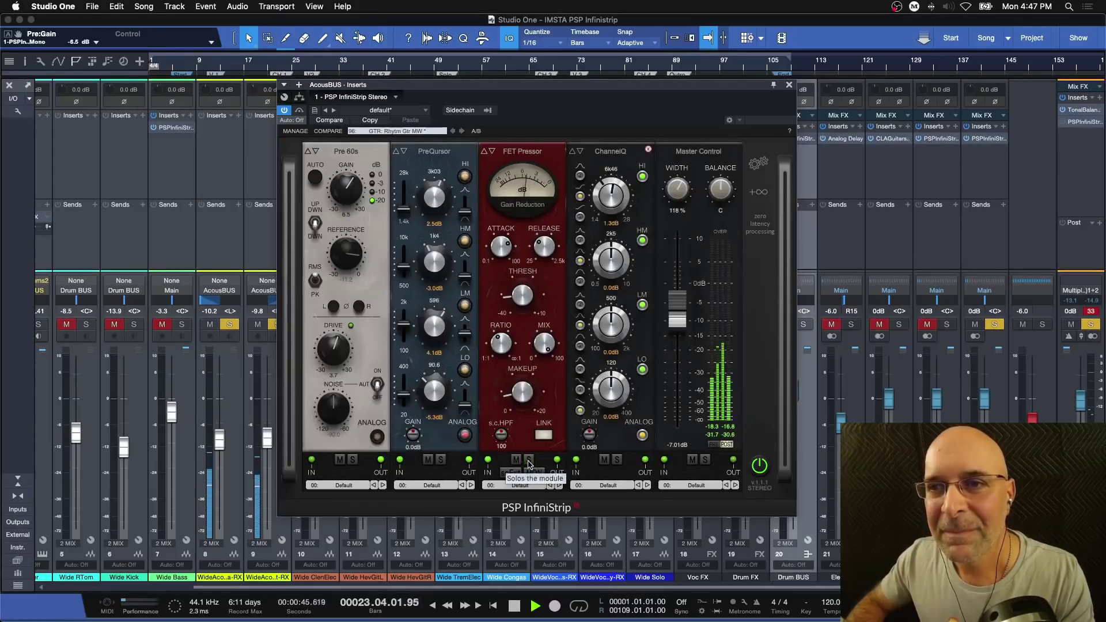
pyautogui.press('space')
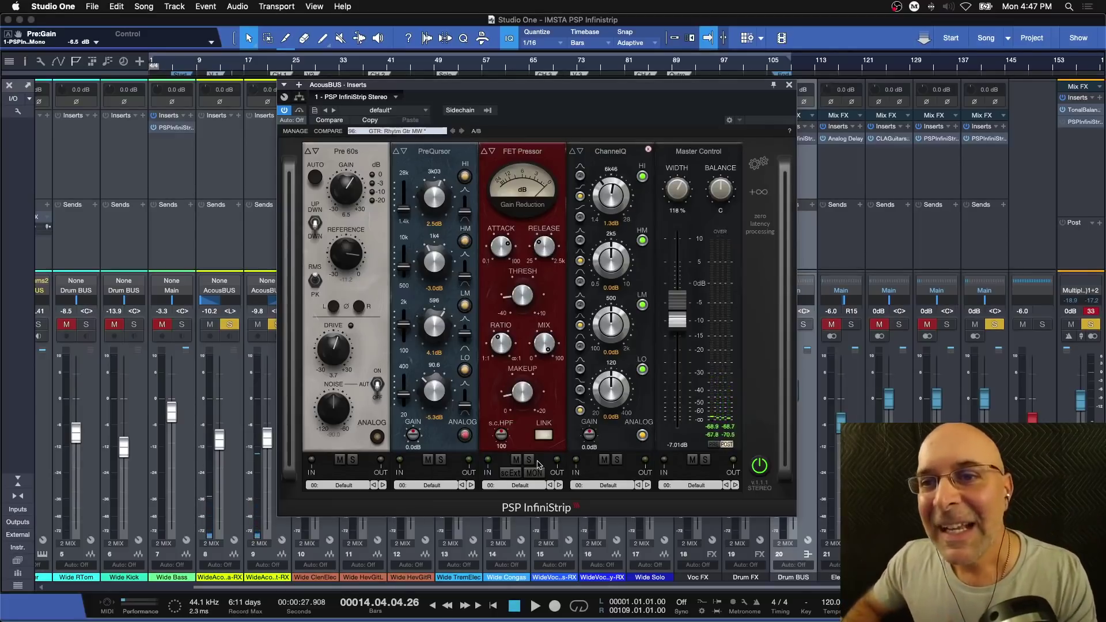
# Step: Close the AcousBUS plug-in window and play the Drum BUS, Wide Bass and AcousBUS soloed together
pyautogui.click(790, 85)
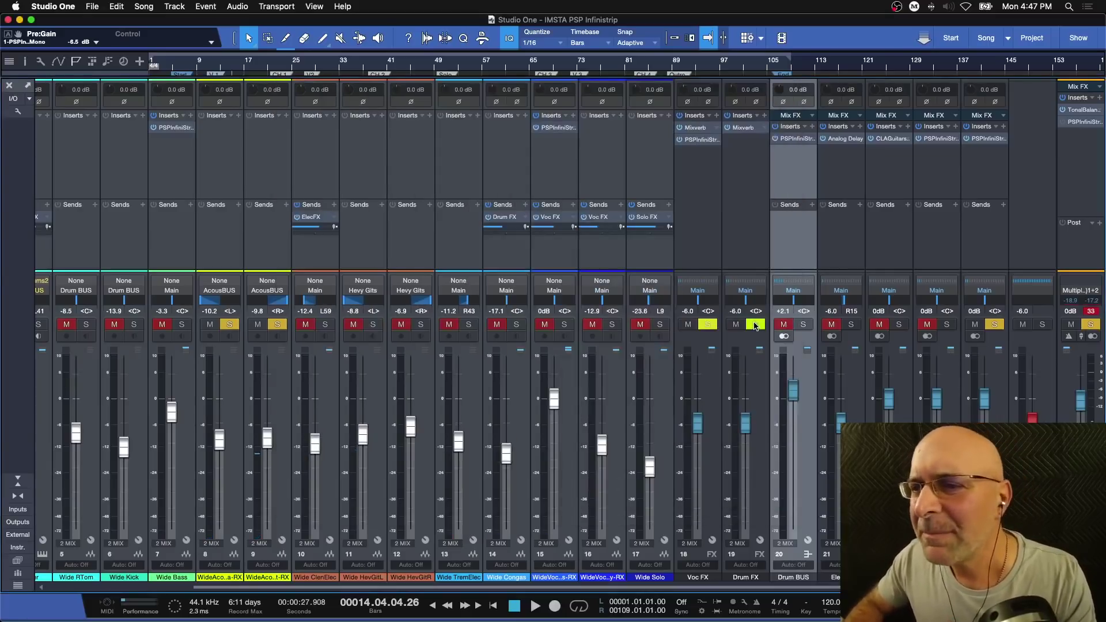
pyautogui.click(995, 326)
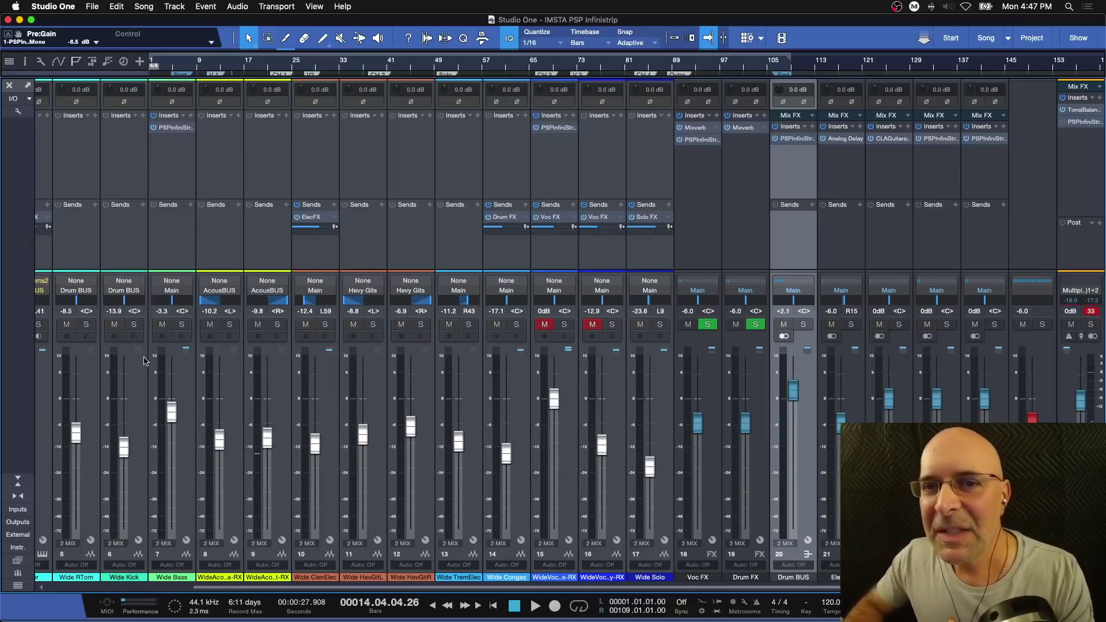
pyautogui.click(803, 324)
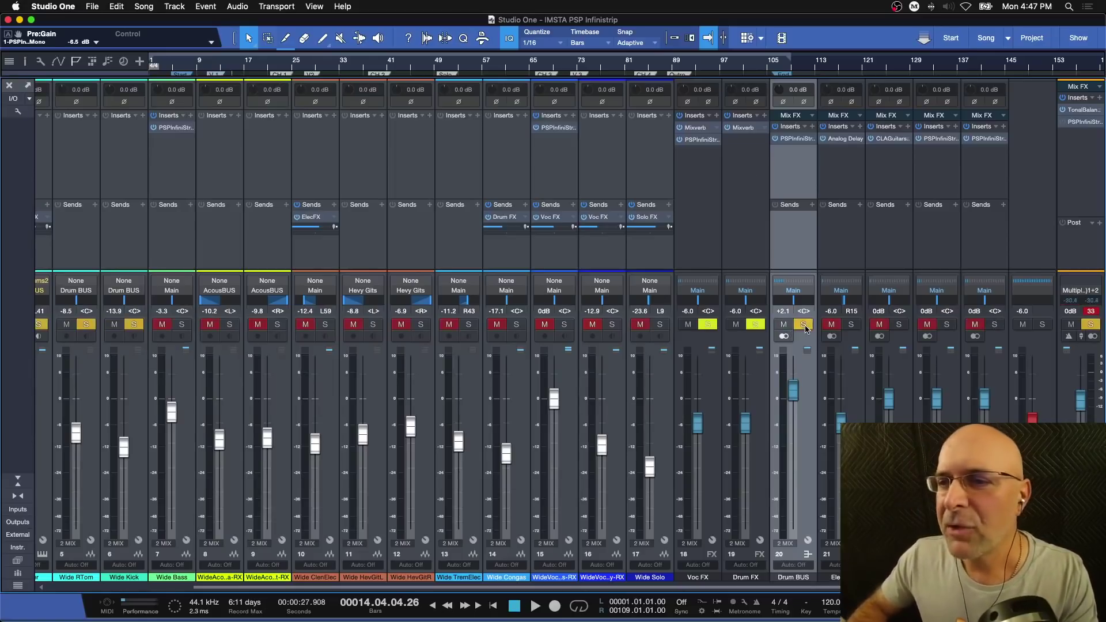
pyautogui.click(180, 325)
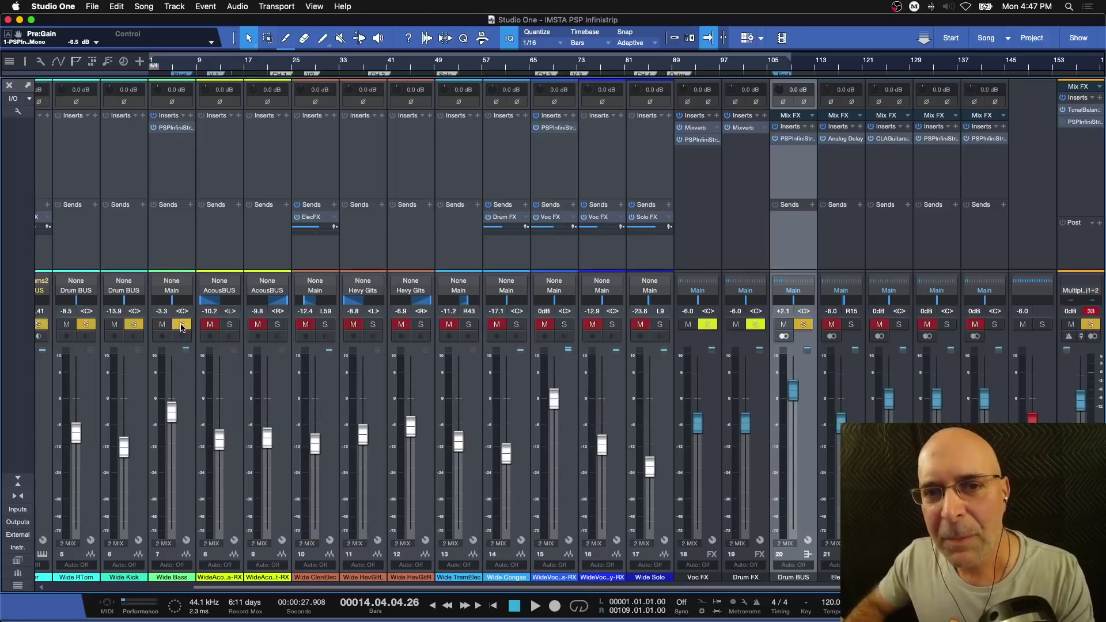
pyautogui.click(994, 325)
pyautogui.press('space')
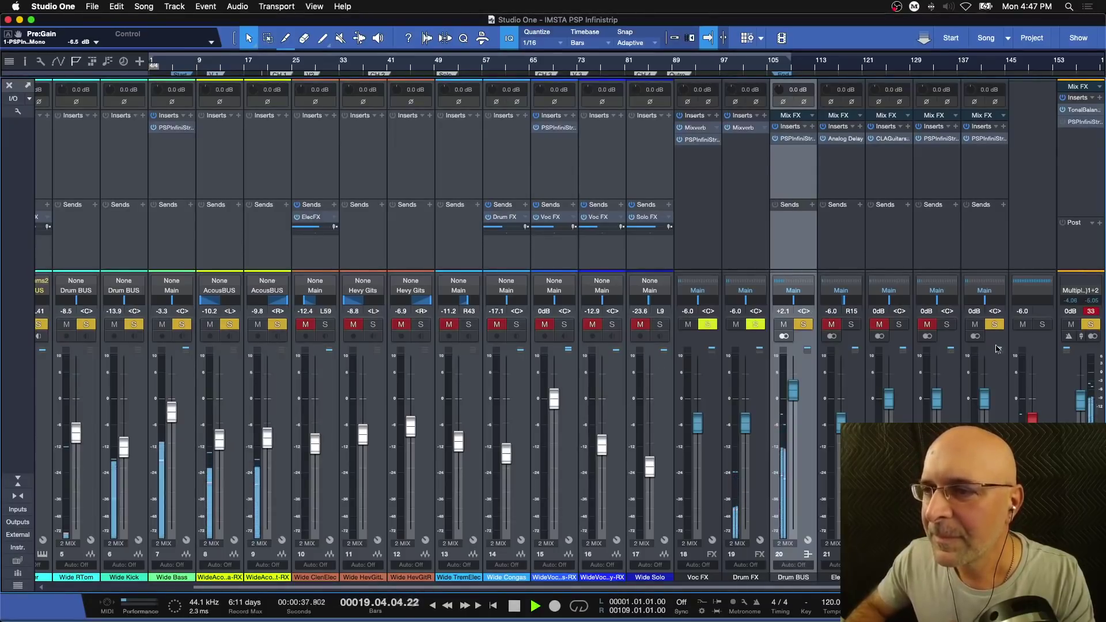
# Step: Stop playback and clear the solos on the AcousBUS, Wide Bass and Drum BUS
pyautogui.click(995, 324)
pyautogui.press('space')
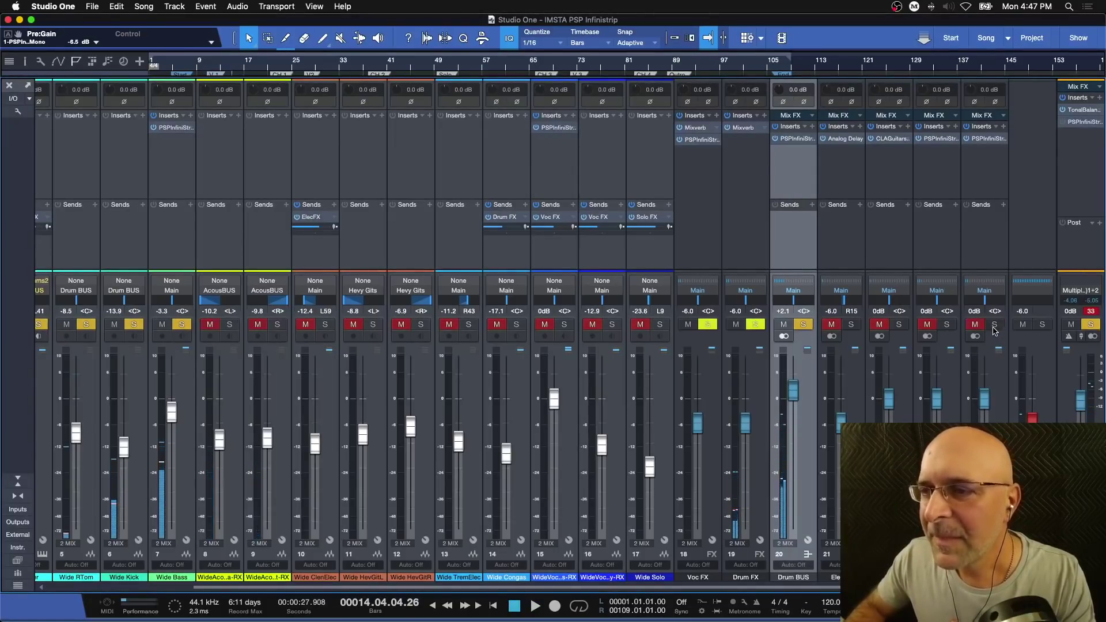
pyautogui.click(177, 327)
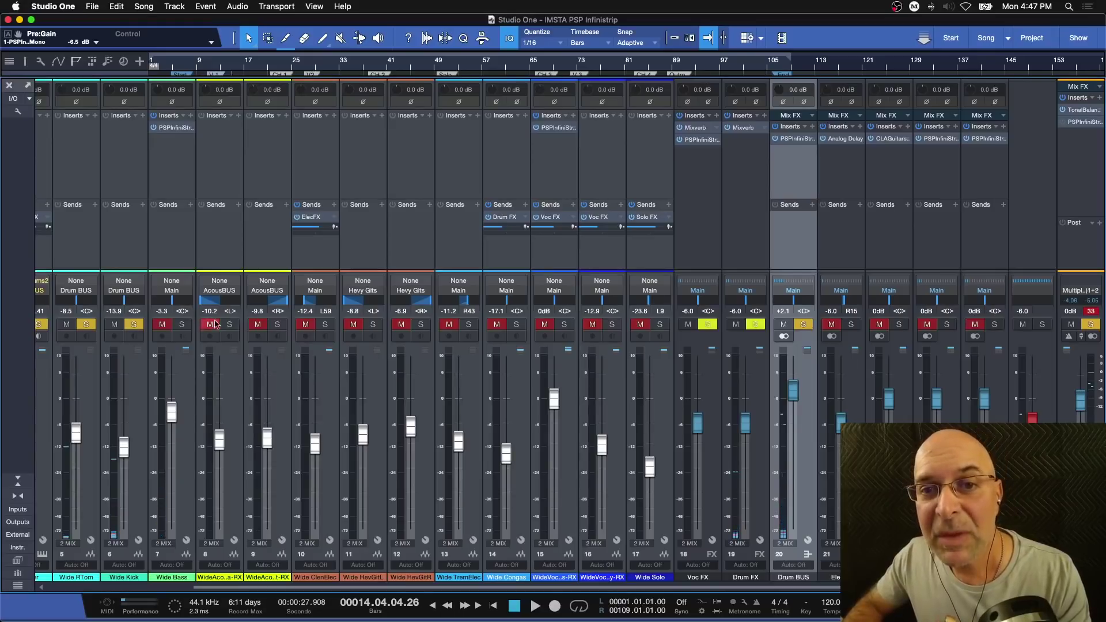
pyautogui.click(806, 326)
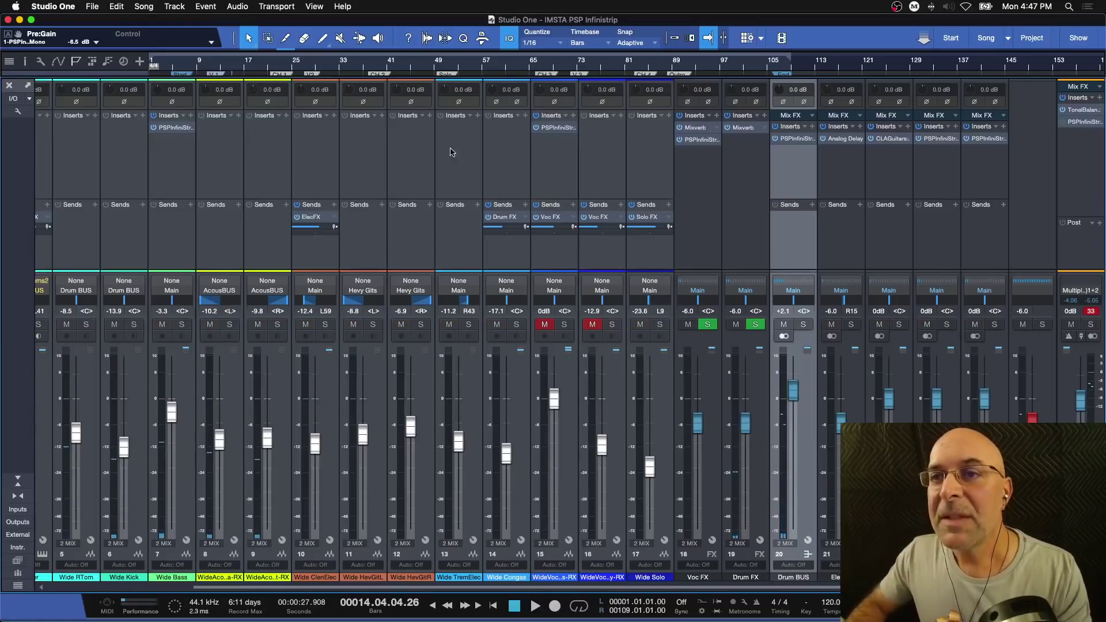
# Step: Open the PSP InfiniStrip on Wide Vocals-RX, then unmute and solo that track with its window moved clear of the channel
pyautogui.click(557, 128)
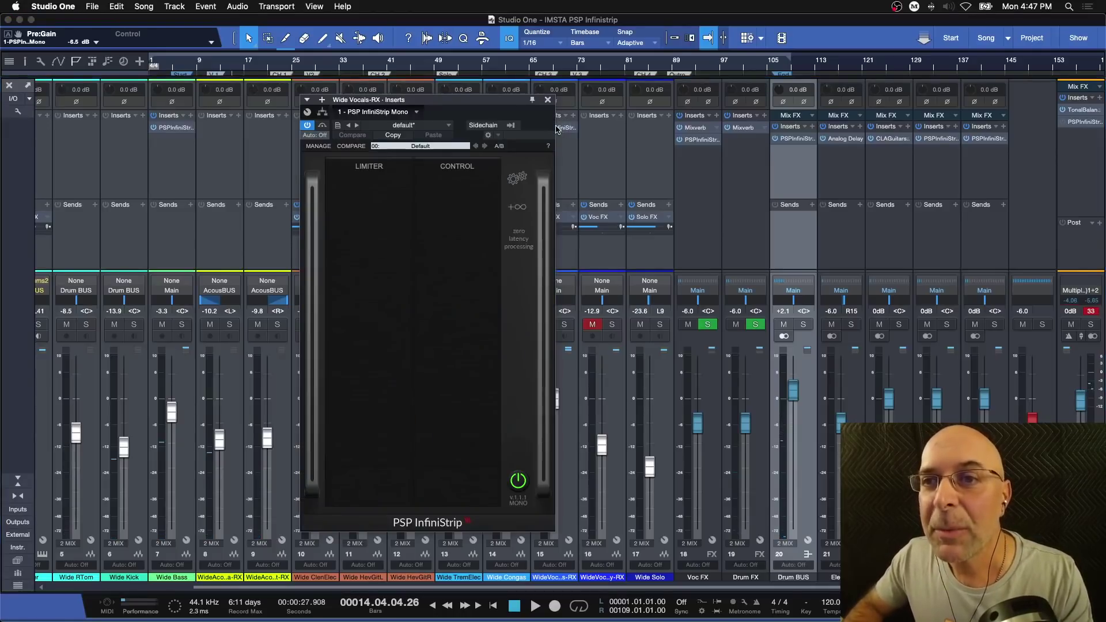
pyautogui.moveTo(499, 105); pyautogui.dragTo(559, 93)
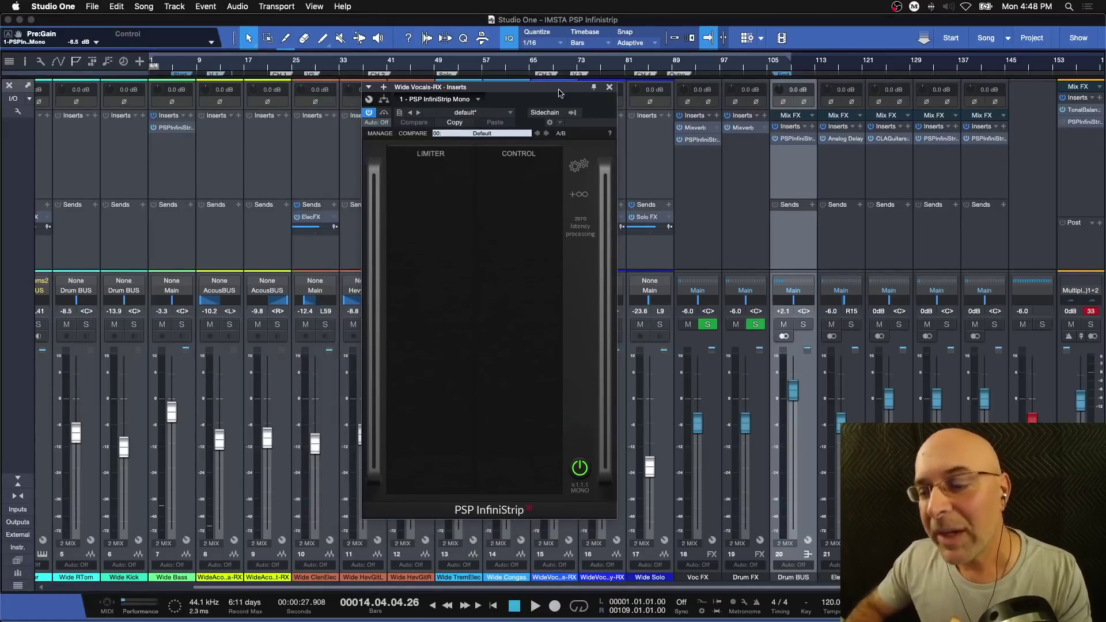
pyautogui.moveTo(559, 93); pyautogui.dragTo(394, 97)
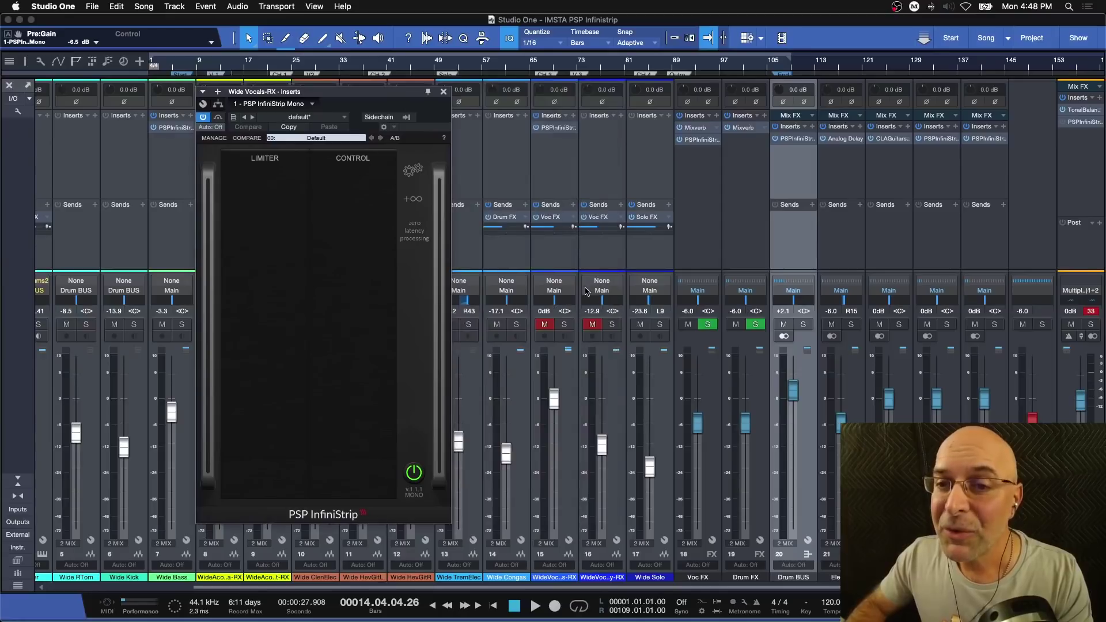
pyautogui.click(565, 327)
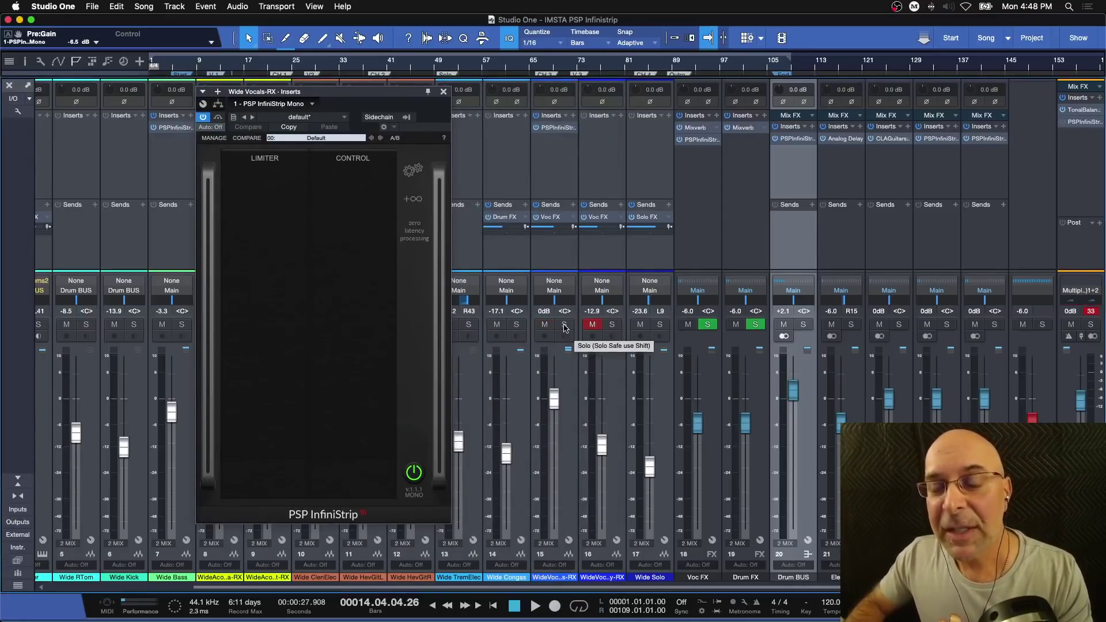
pyautogui.moveTo(404, 98); pyautogui.dragTo(386, 125)
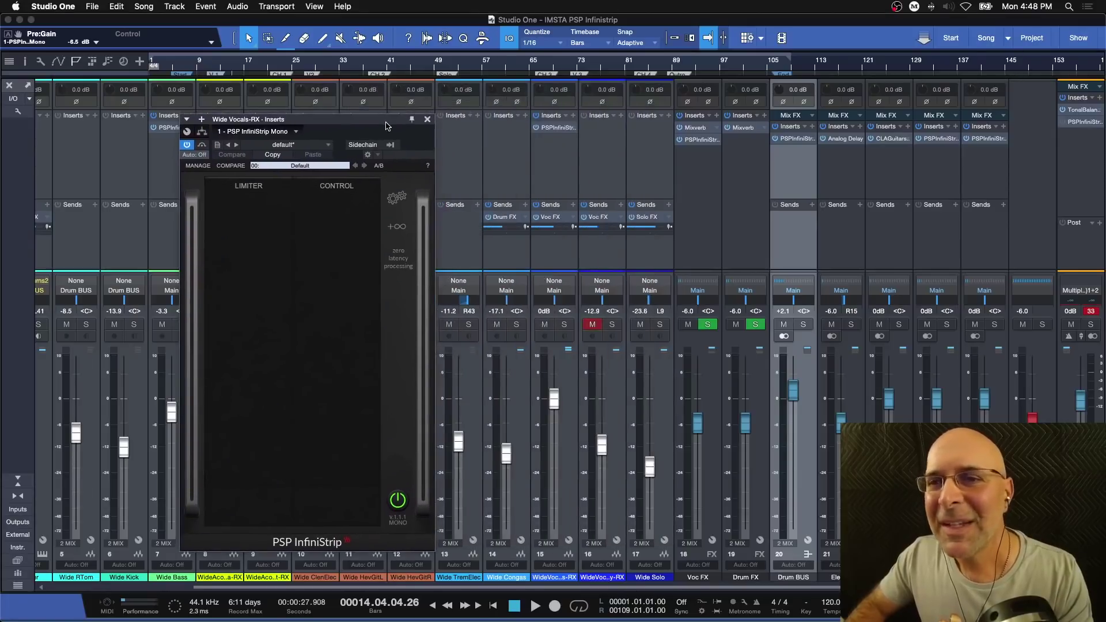
pyautogui.click(566, 327)
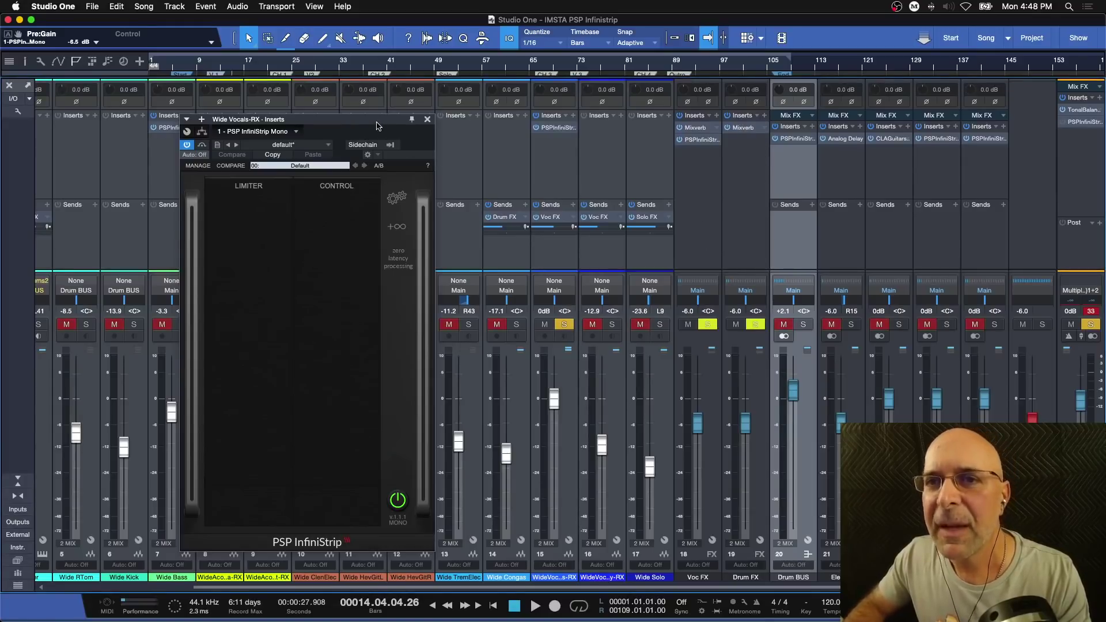
# Step: Play the soloed vocal from the V 1 marker in the arrangement and bring back the mixer with the plug-in window repositioned
pyautogui.moveTo(378, 126); pyautogui.dragTo(485, 113)
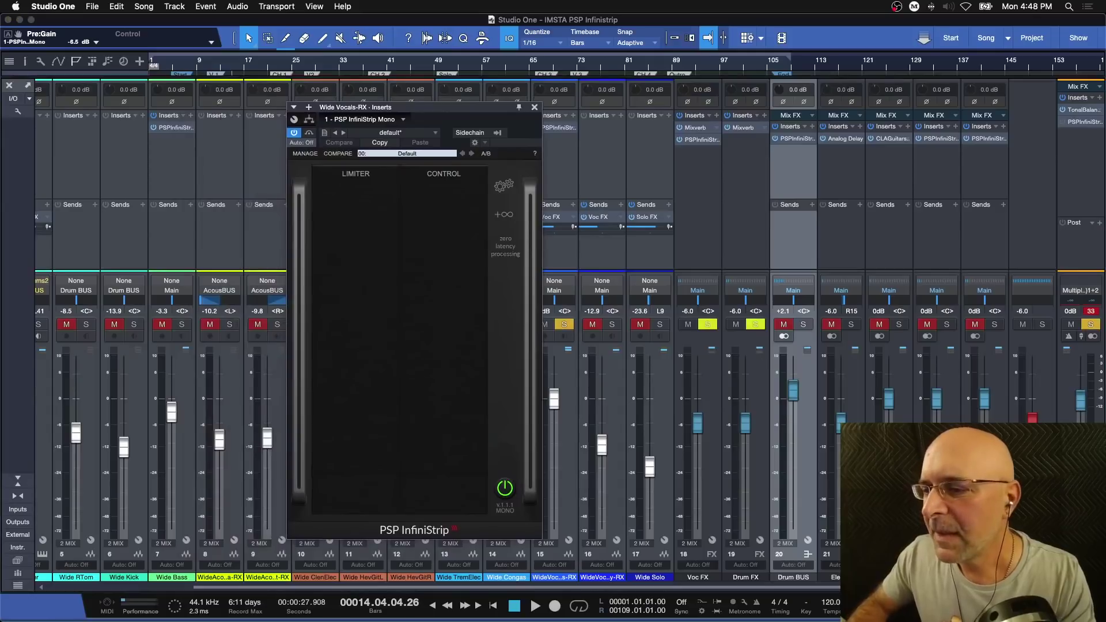
pyautogui.press('F3')
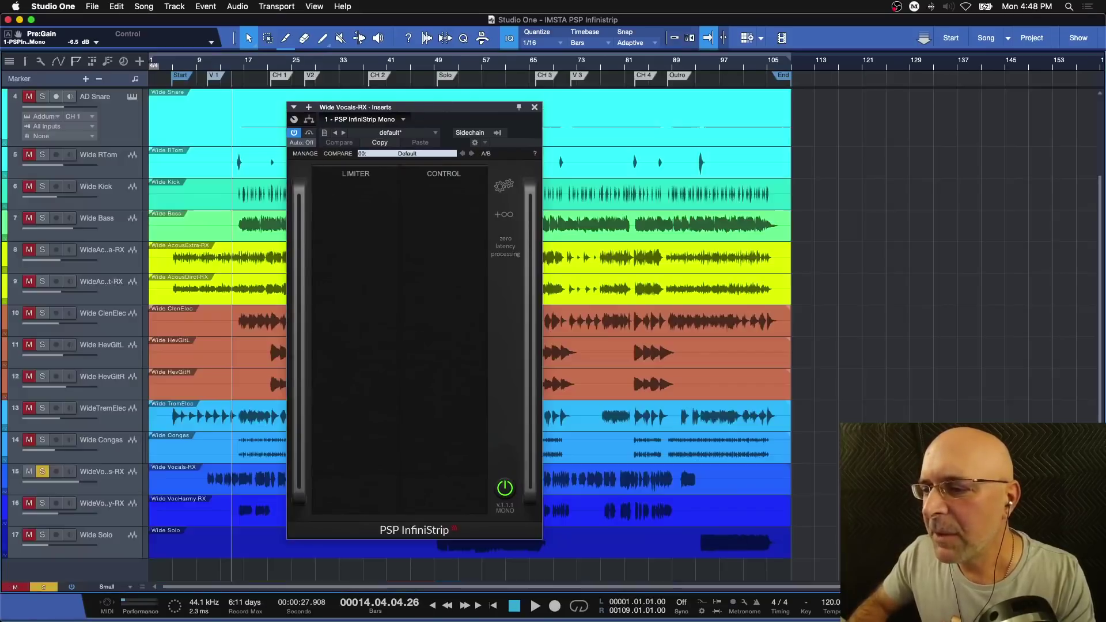
pyautogui.click(206, 68)
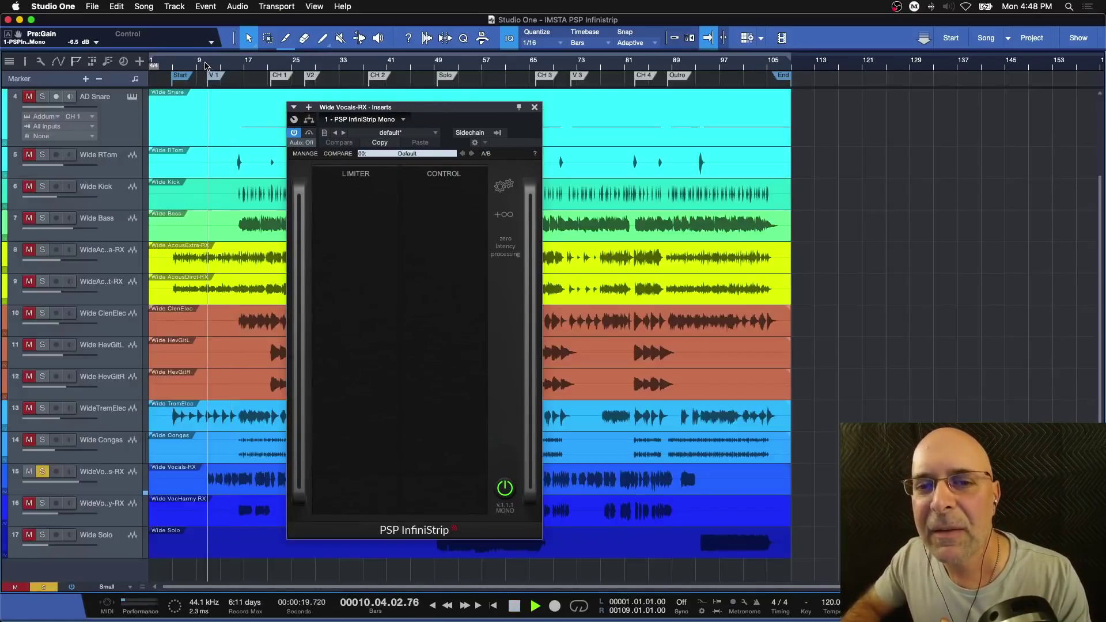
pyautogui.press('space')
pyautogui.moveTo(427, 109); pyautogui.dragTo(560, 107)
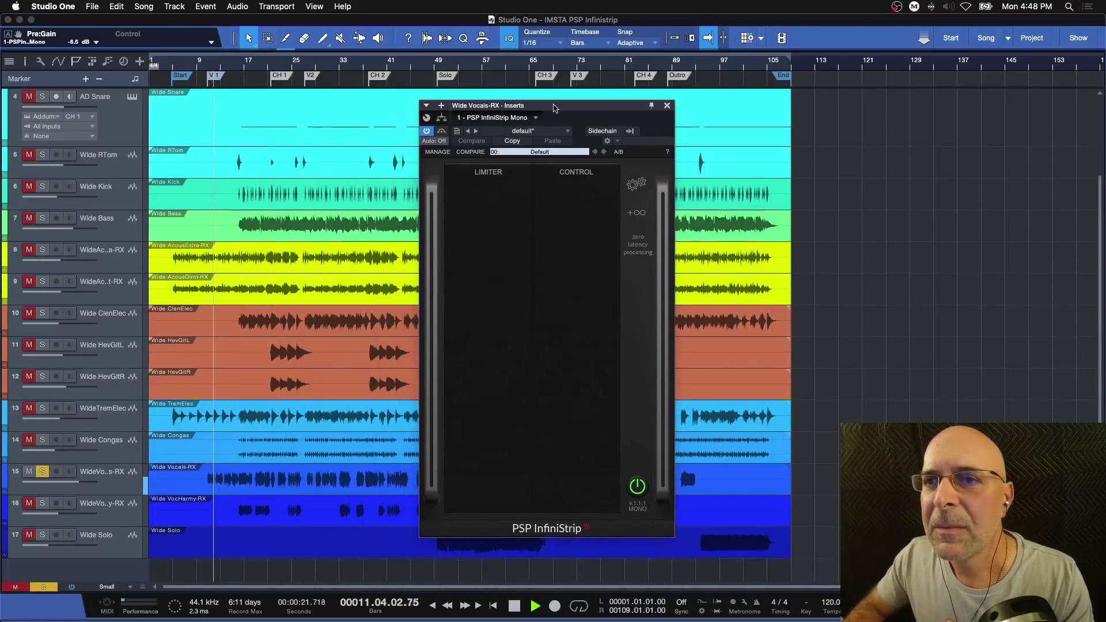
pyautogui.press('F3')
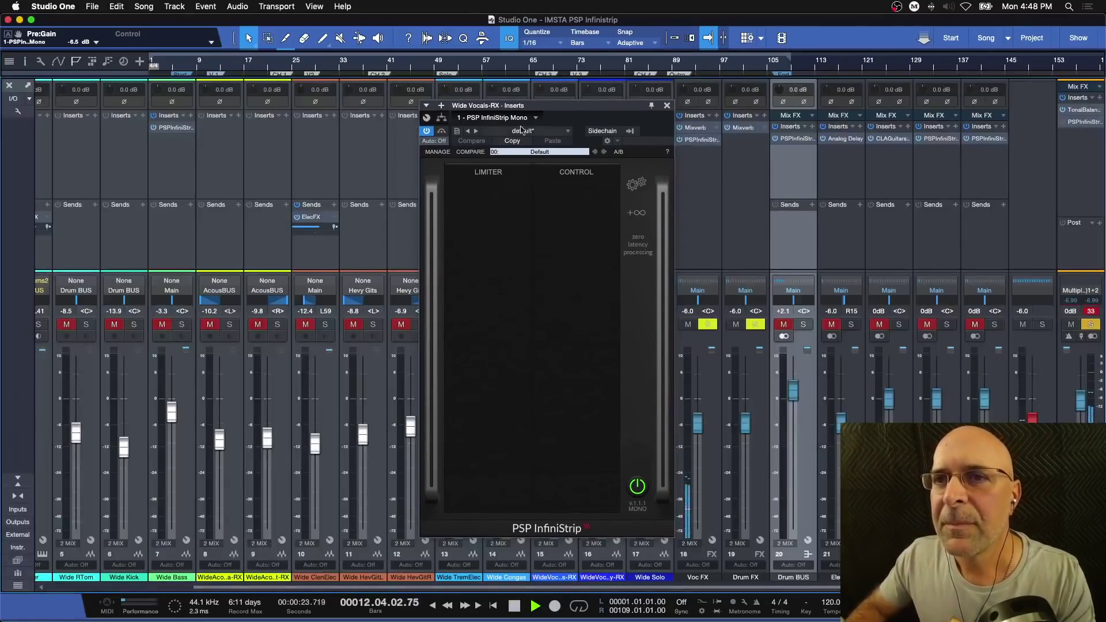
# Step: Stop playback and load the preset "VOC: Opto & Dees SL" in the Wide Vocals-RX InfiniStrip, repositioning its window
pyautogui.moveTo(546, 109); pyautogui.dragTo(524, 110)
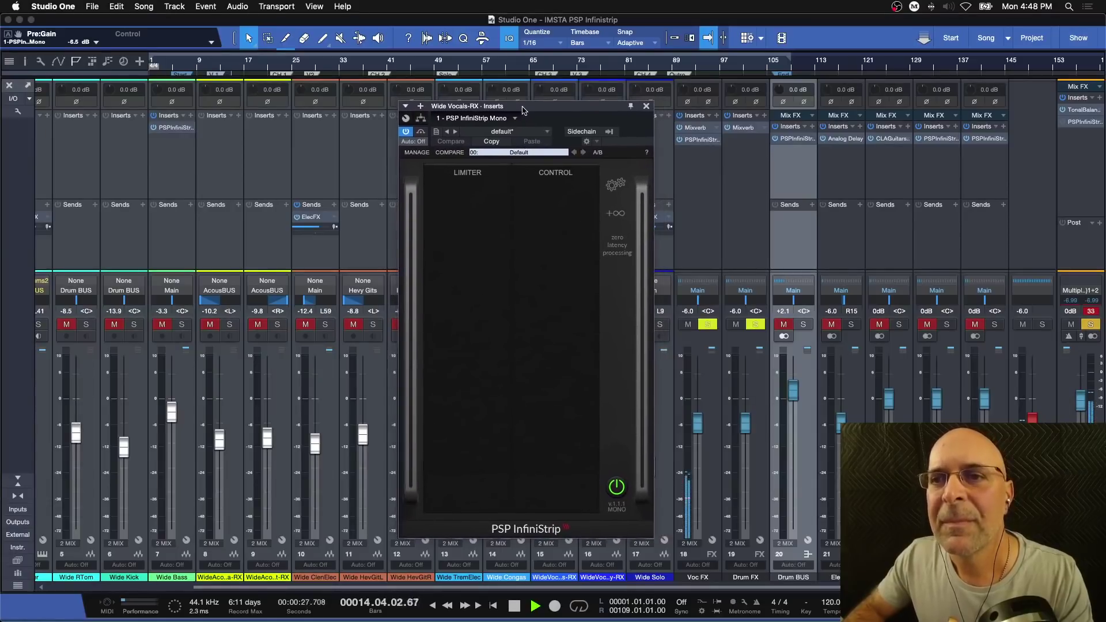
pyautogui.press('space')
pyautogui.click(514, 152)
pyautogui.scroll(-8, 531, 266)
pyautogui.scroll(-10, 529, 267)
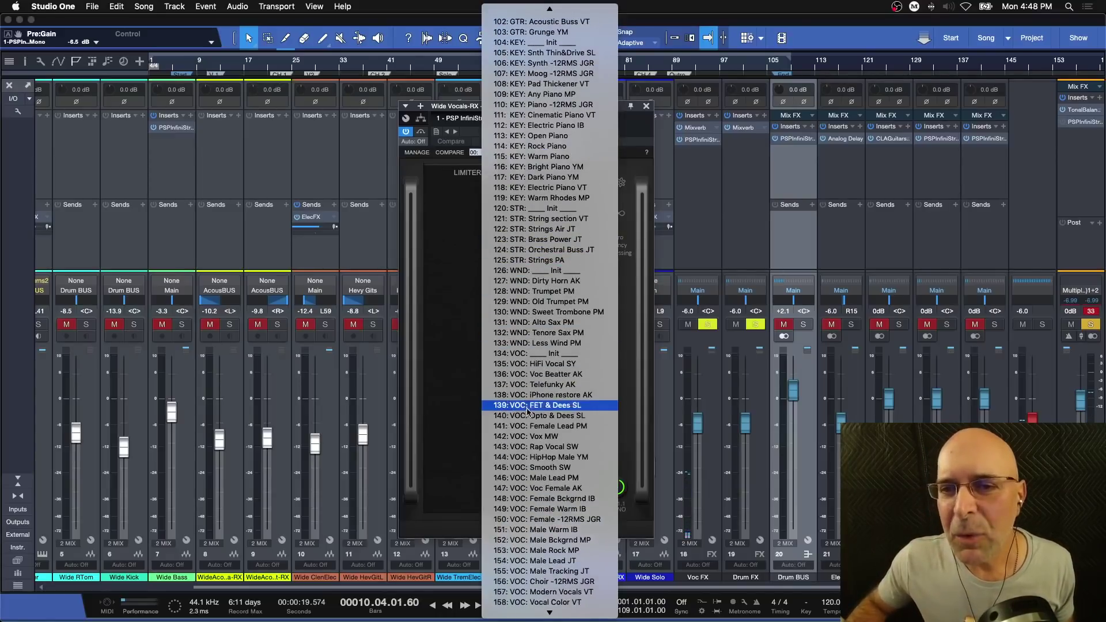
pyautogui.scroll(-3, 539, 403)
pyautogui.scroll(-2, 542, 409)
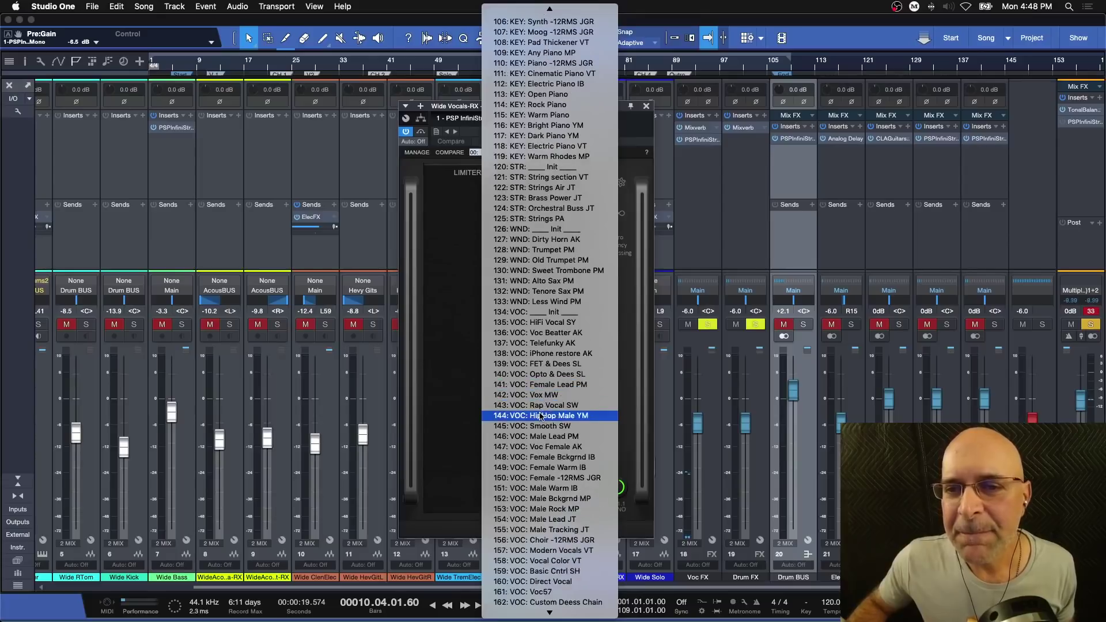
pyautogui.click(552, 375)
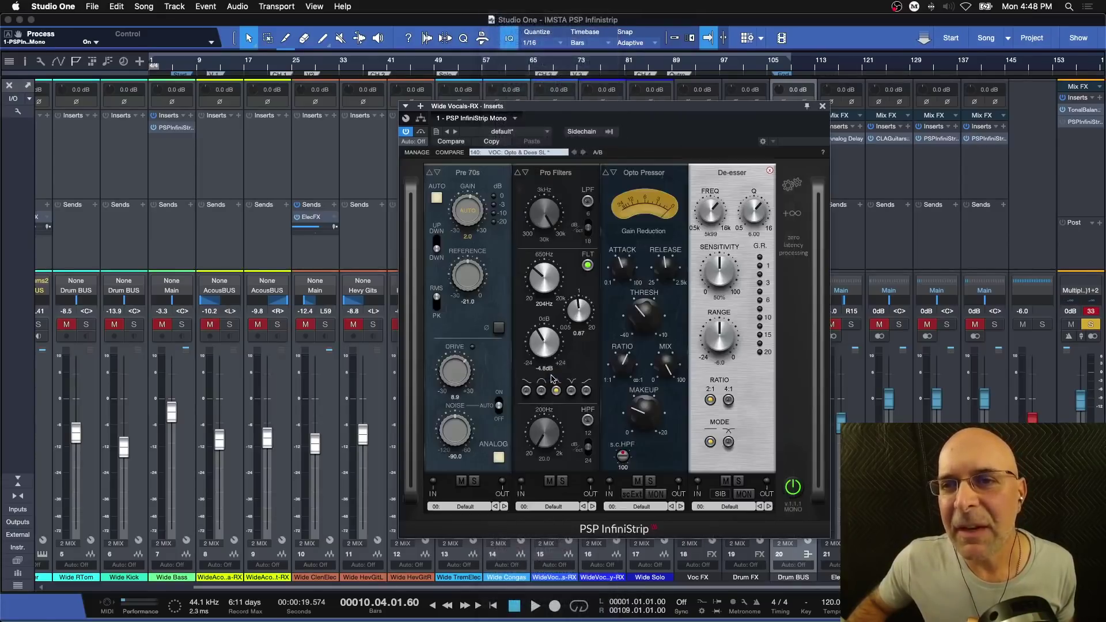
pyautogui.moveTo(593, 109); pyautogui.dragTo(524, 106)
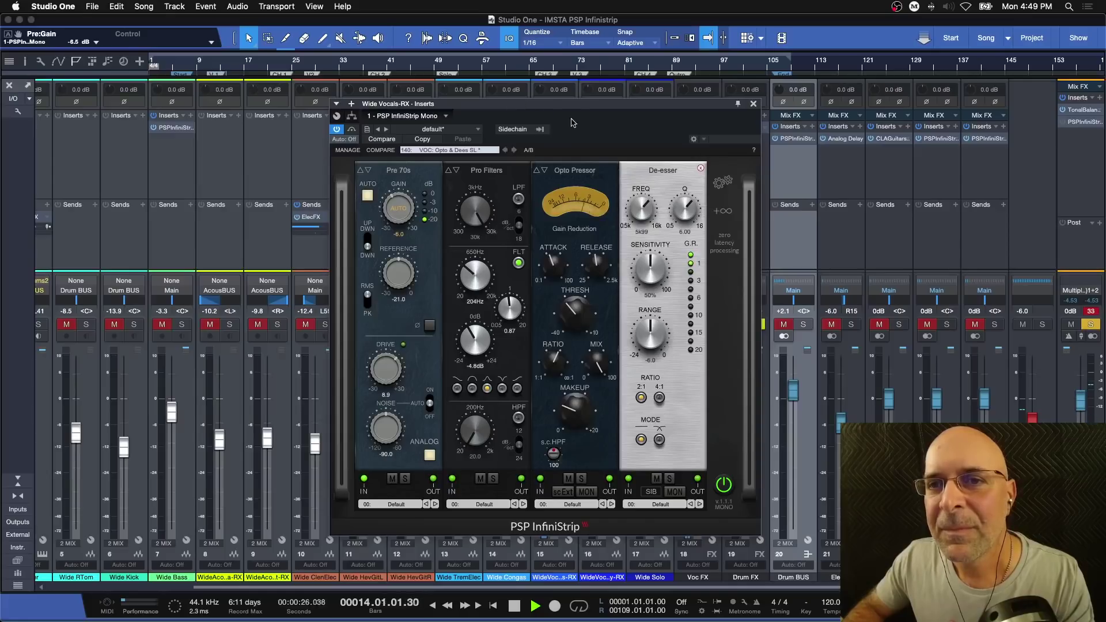
# Step: Compare the soloed vocal with the InfiniStrip's Opto & Dees chain active and bypassed, leaving the plug-in active and playback stopped
pyautogui.press('space')
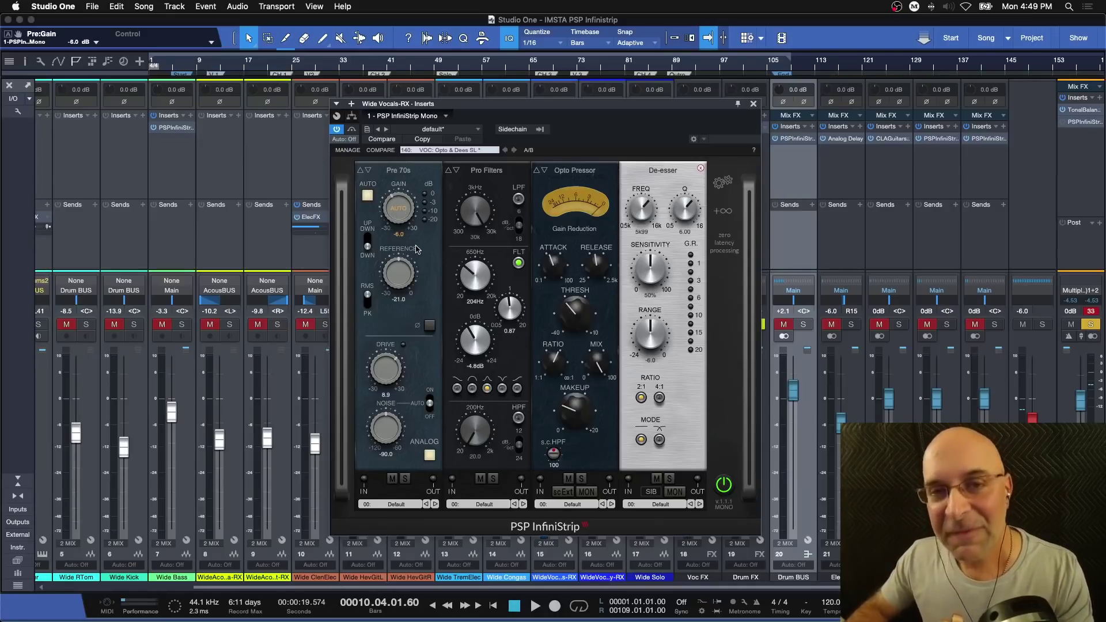
pyautogui.press('space')
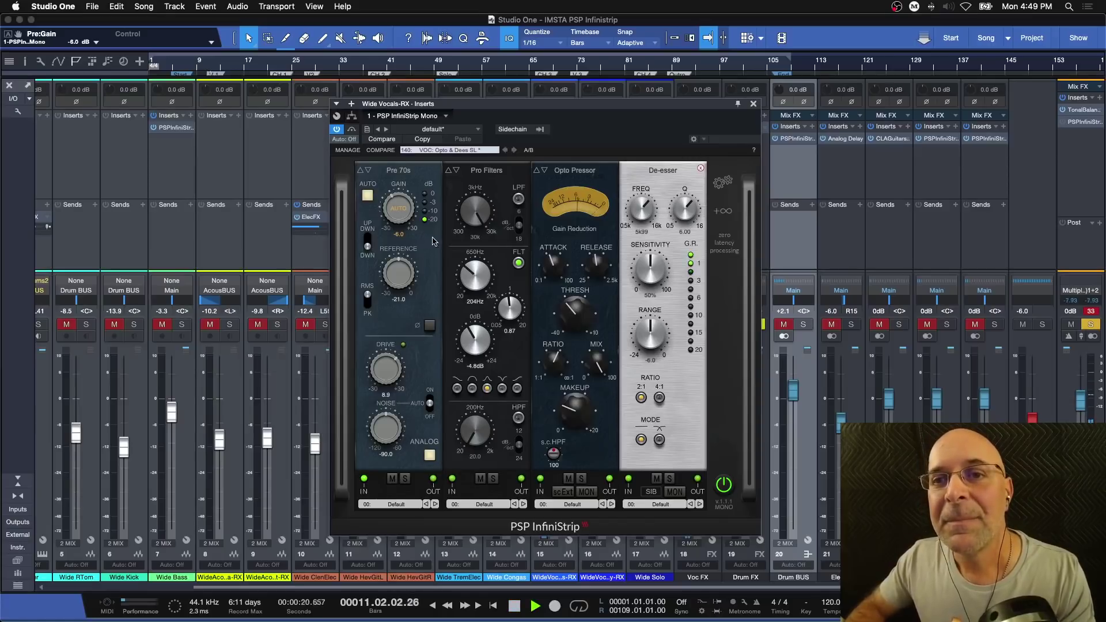
pyautogui.press('space')
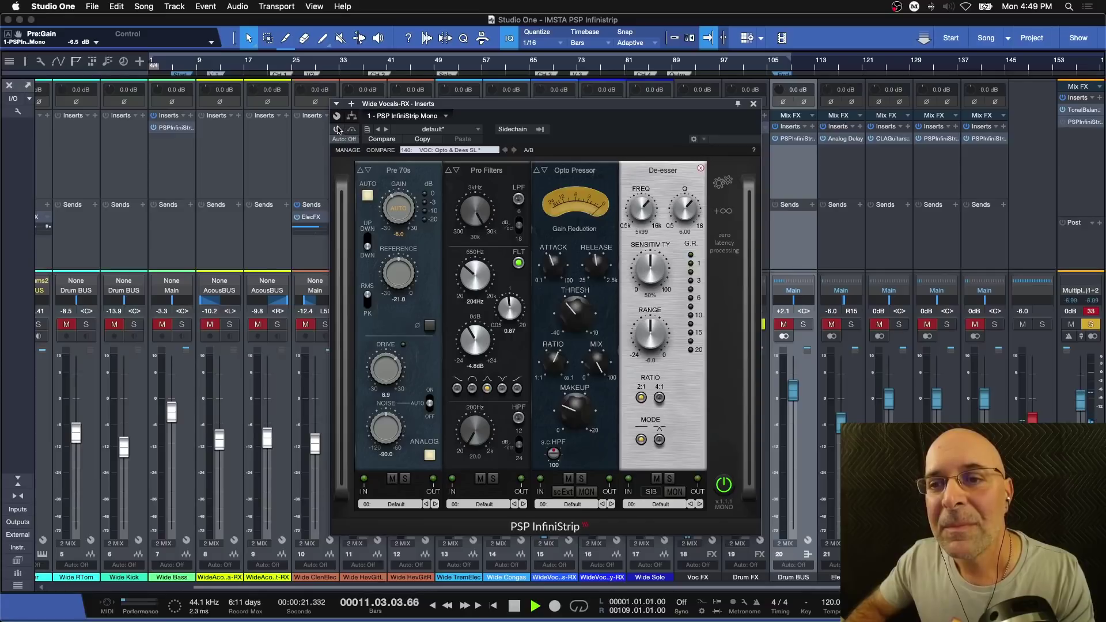
pyautogui.press('space')
pyautogui.click(337, 129)
pyautogui.press('space')
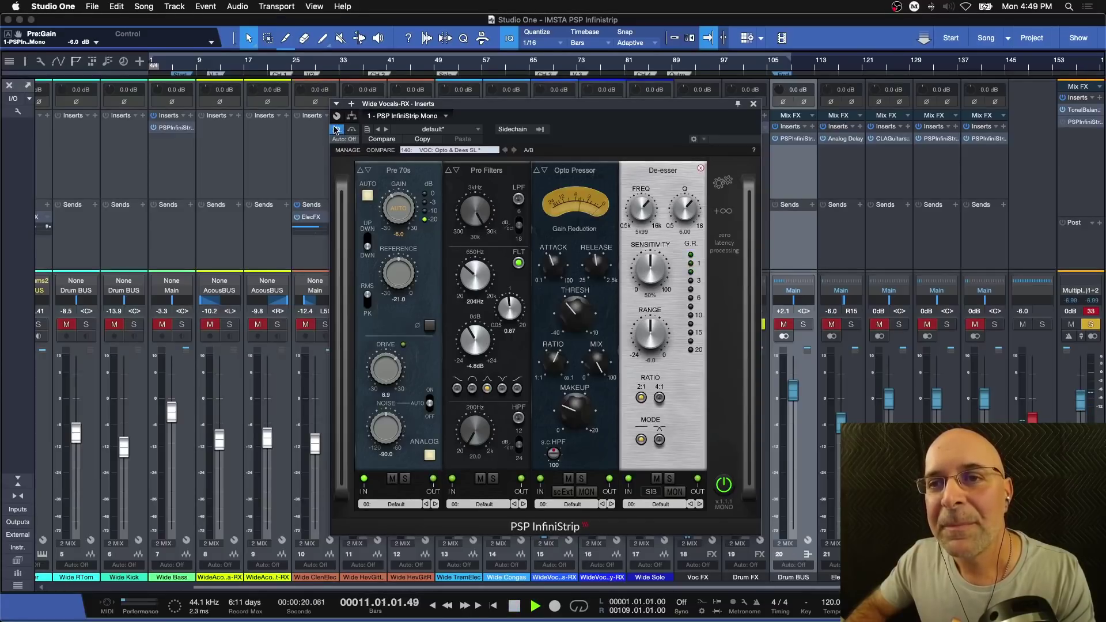
pyautogui.press('space')
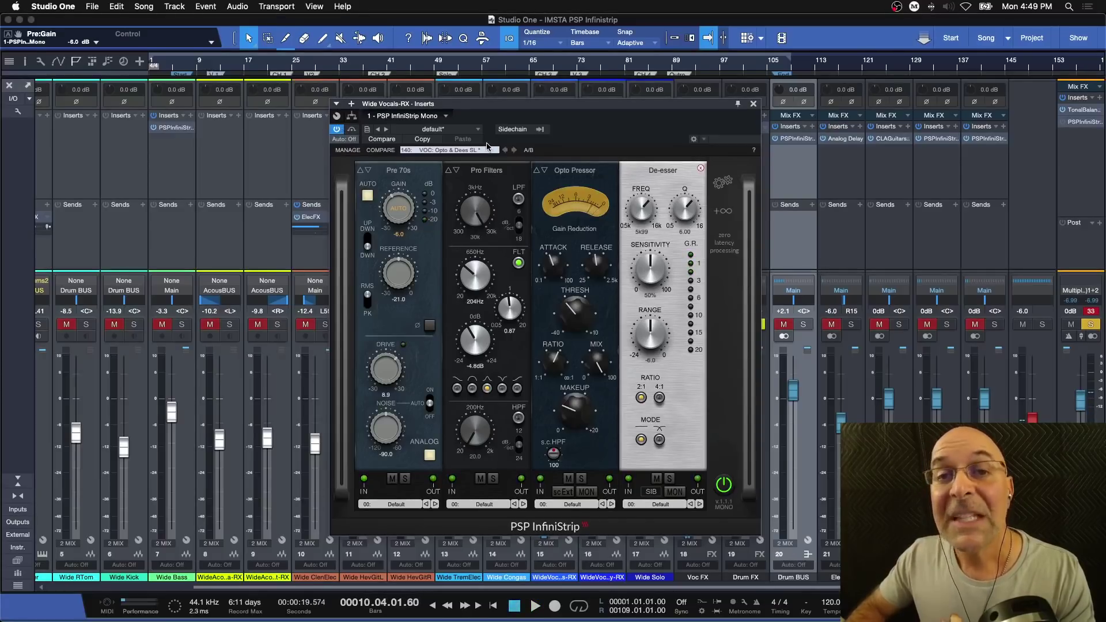
# Step: Audition the following vocal presets during playback: Female Lead PM, Vox MW, Rap Vocal SW, HipHop Male YM and Smooth SW
pyautogui.press('space')
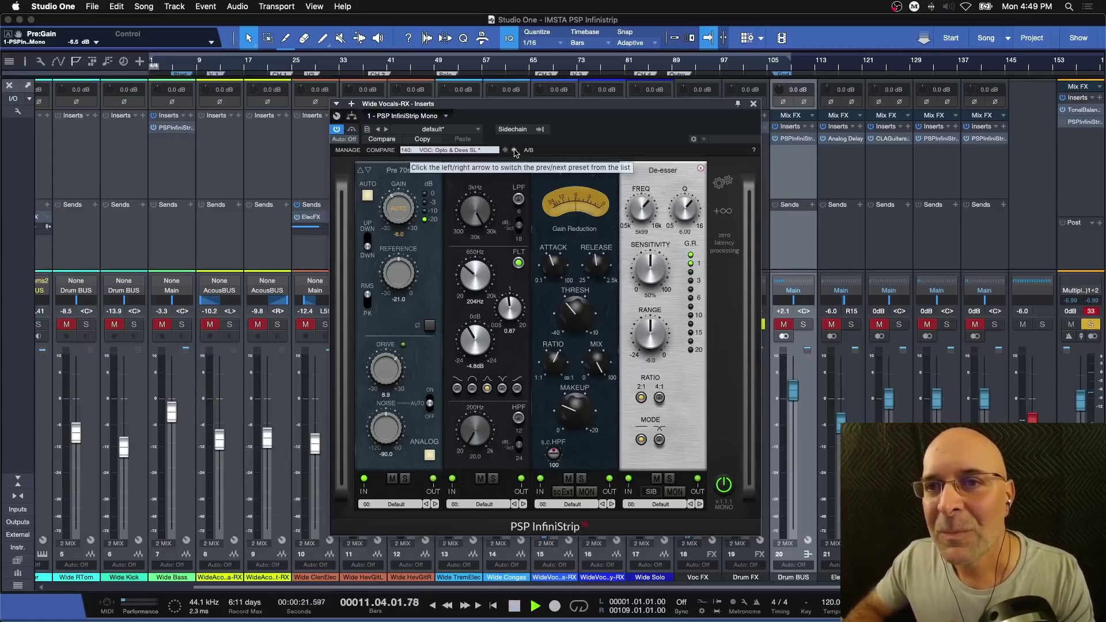
pyautogui.click(515, 151)
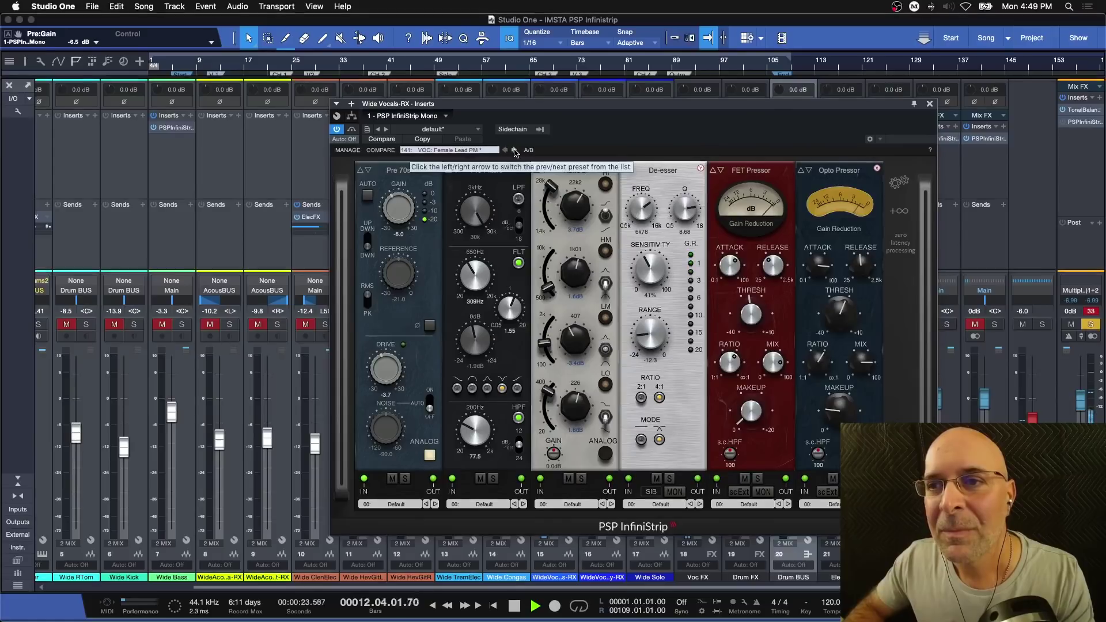
pyautogui.click(514, 150)
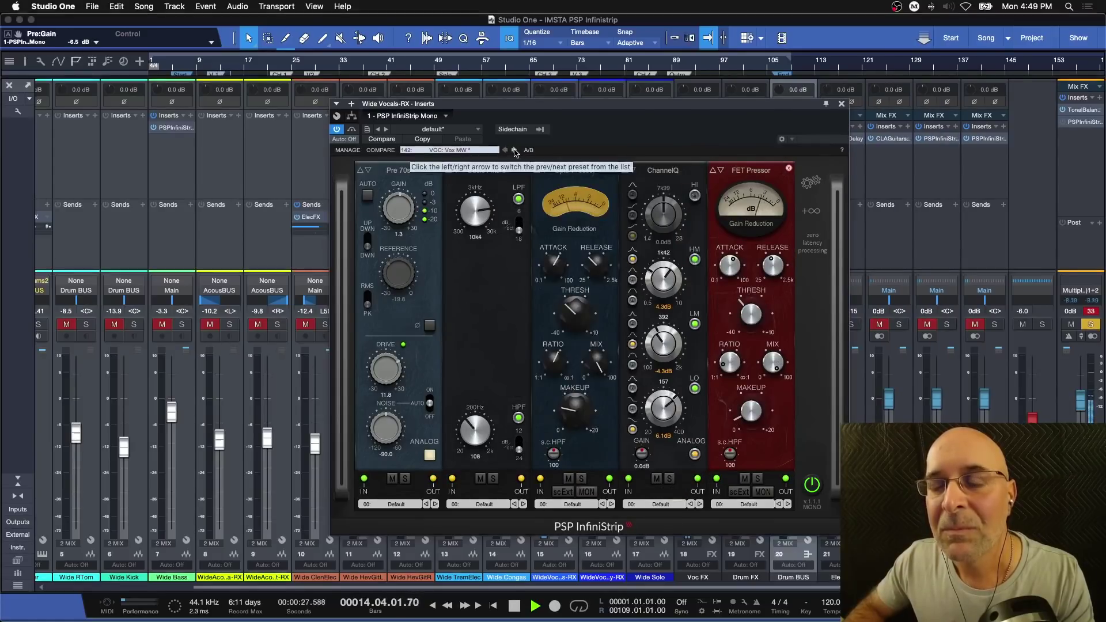
pyautogui.click(515, 151)
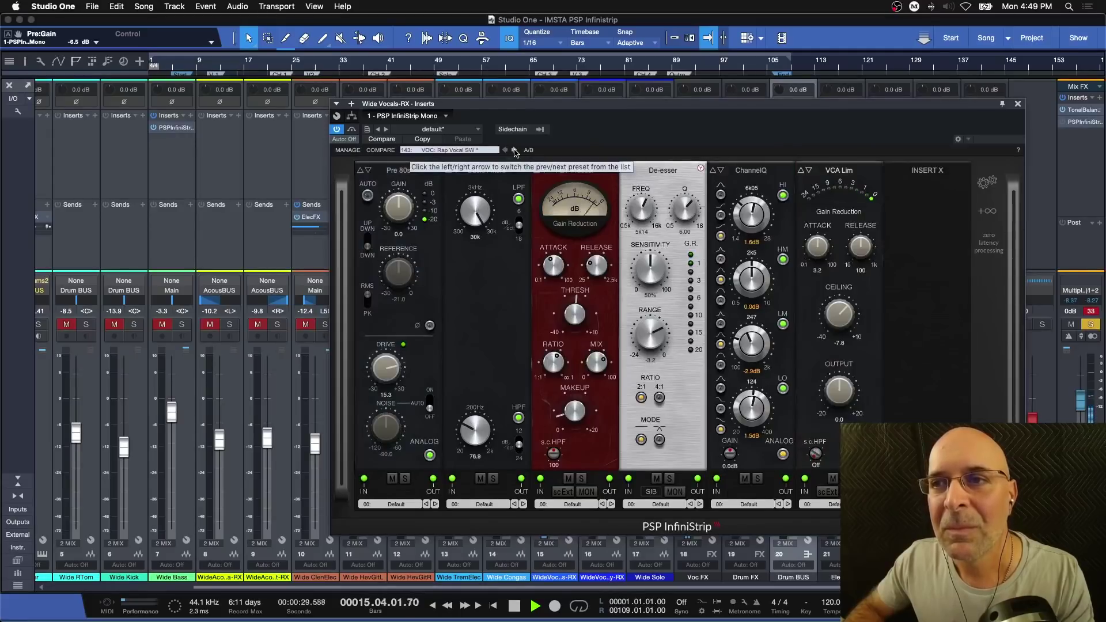
pyautogui.click(514, 151)
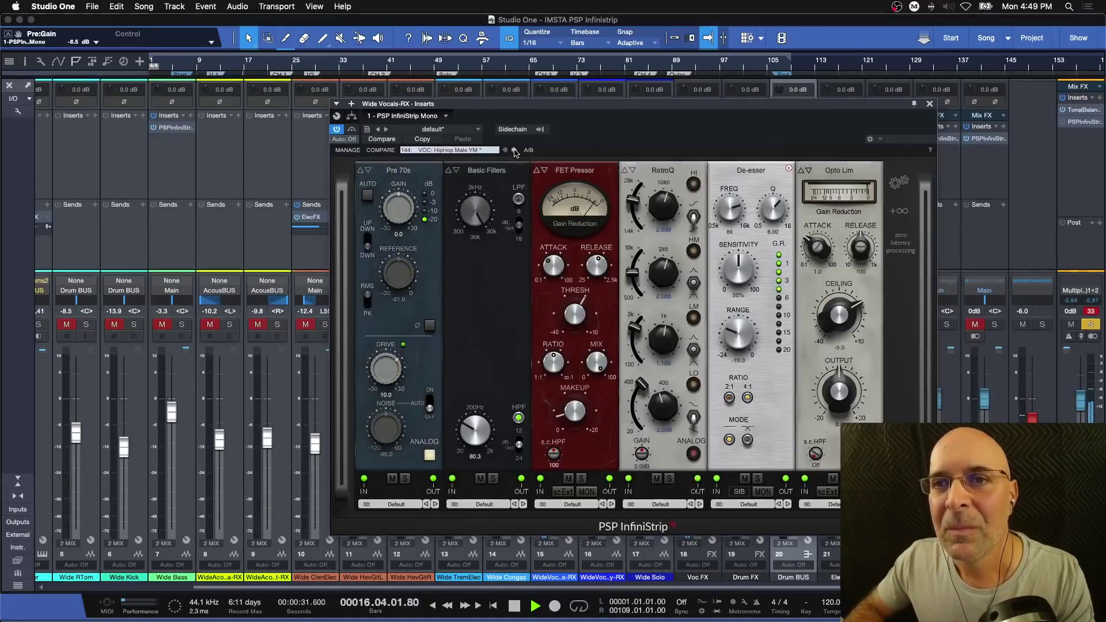
pyautogui.click(515, 151)
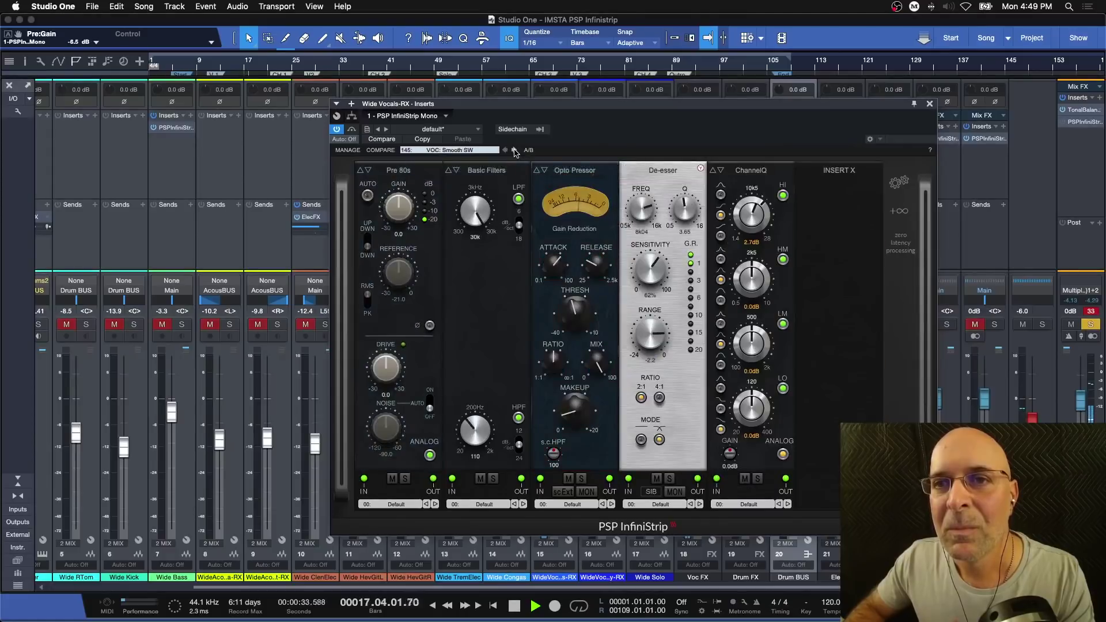
pyautogui.press('space')
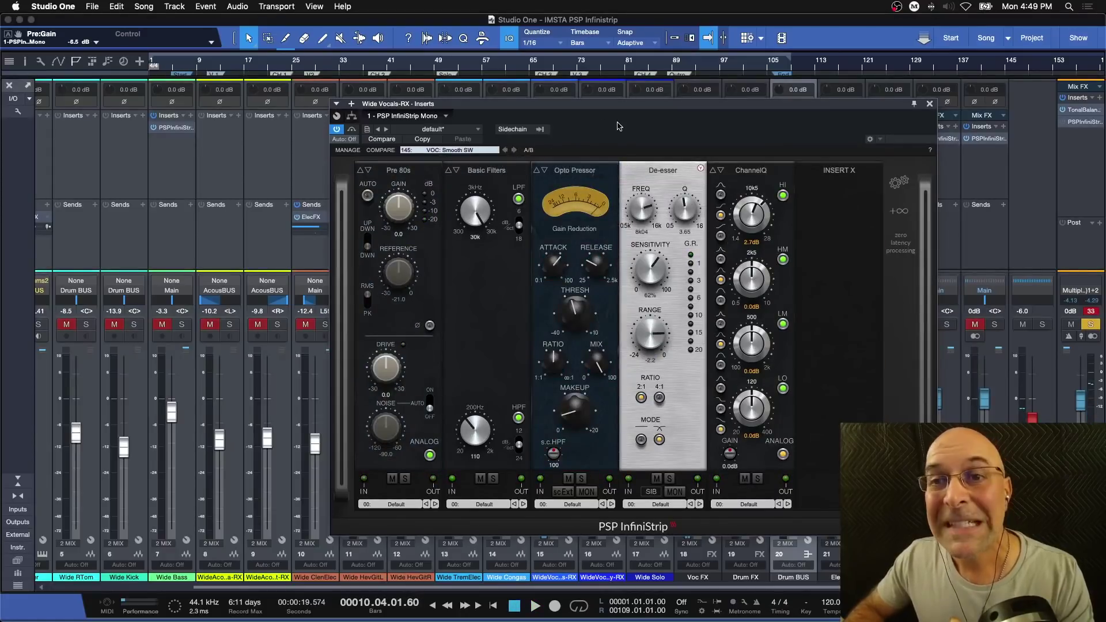
# Step: Unsolo Wide Vocals-RX and play the full mix with the Smooth SW preset on the vocal
pyautogui.moveTo(504, 111); pyautogui.dragTo(399, 348)
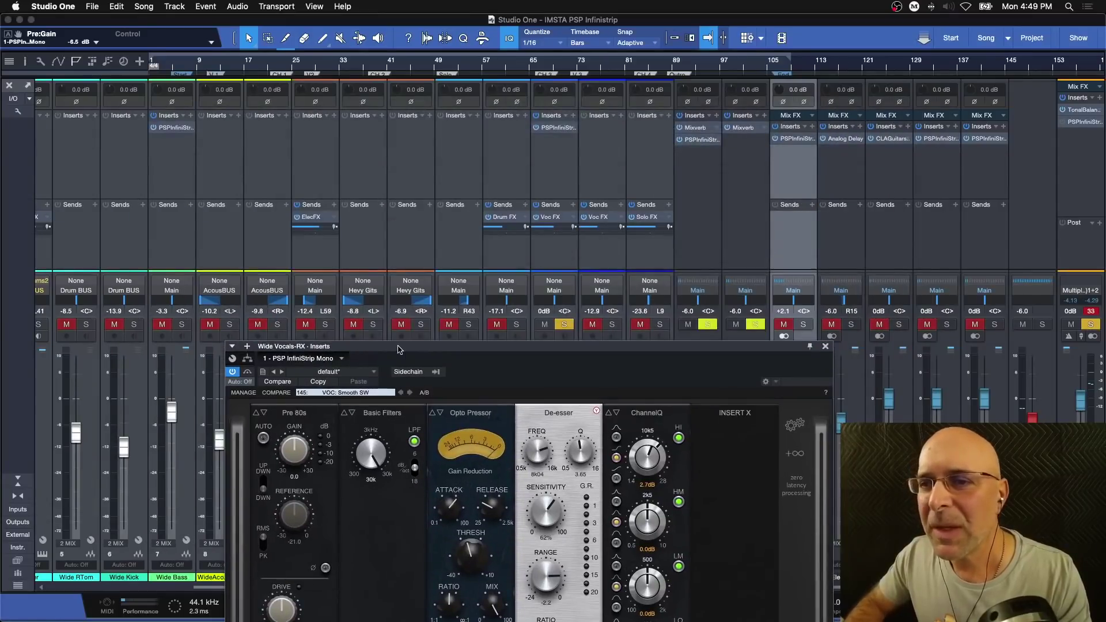
pyautogui.moveTo(562, 348); pyautogui.dragTo(563, 100)
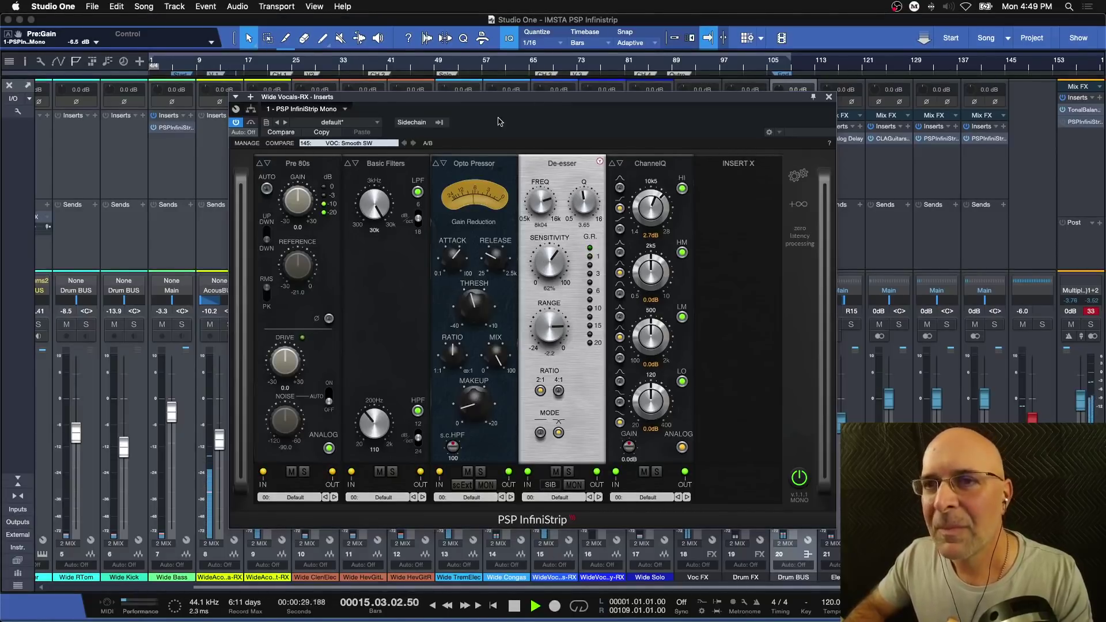
pyautogui.press('space')
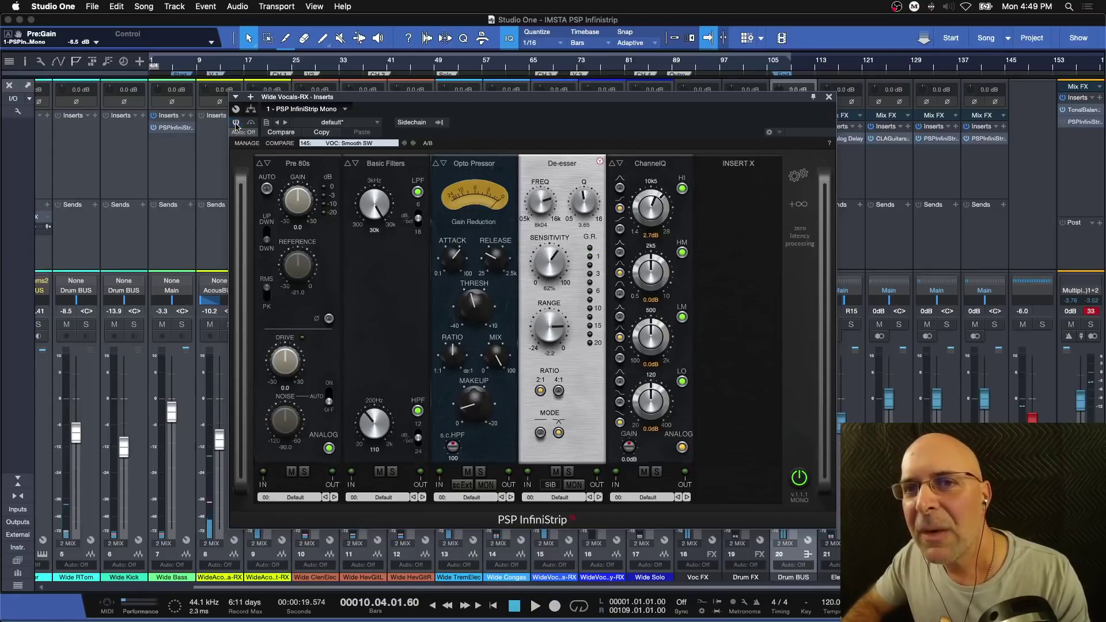
# Step: Compare the vocal in the full mix with its InfiniStrip bypassed and active, leaving the plug-in active
pyautogui.press('space')
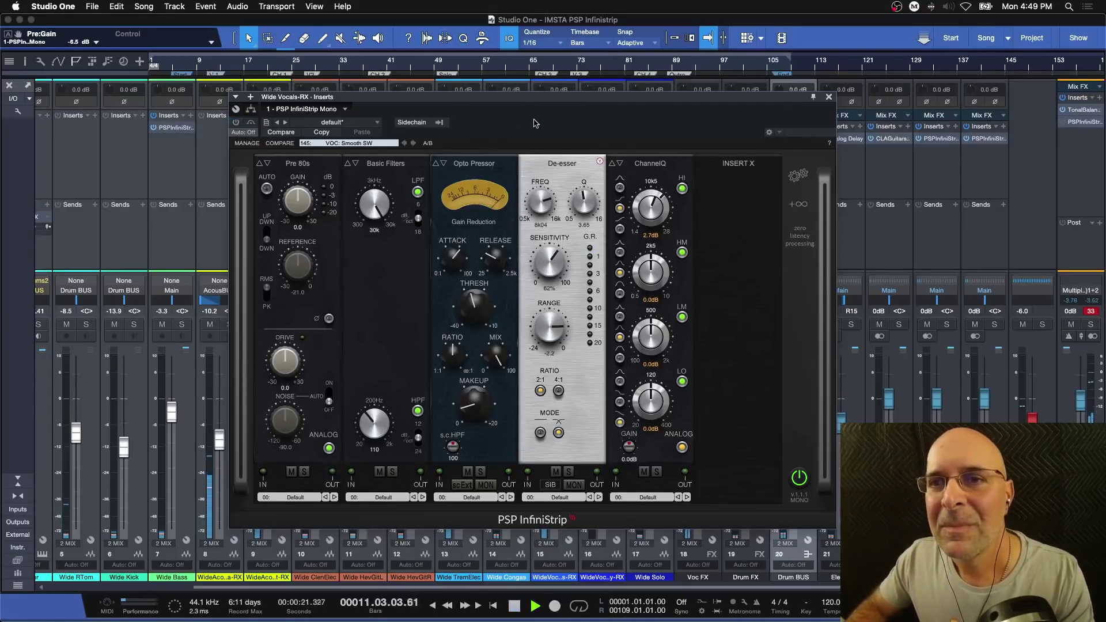
pyautogui.click(236, 122)
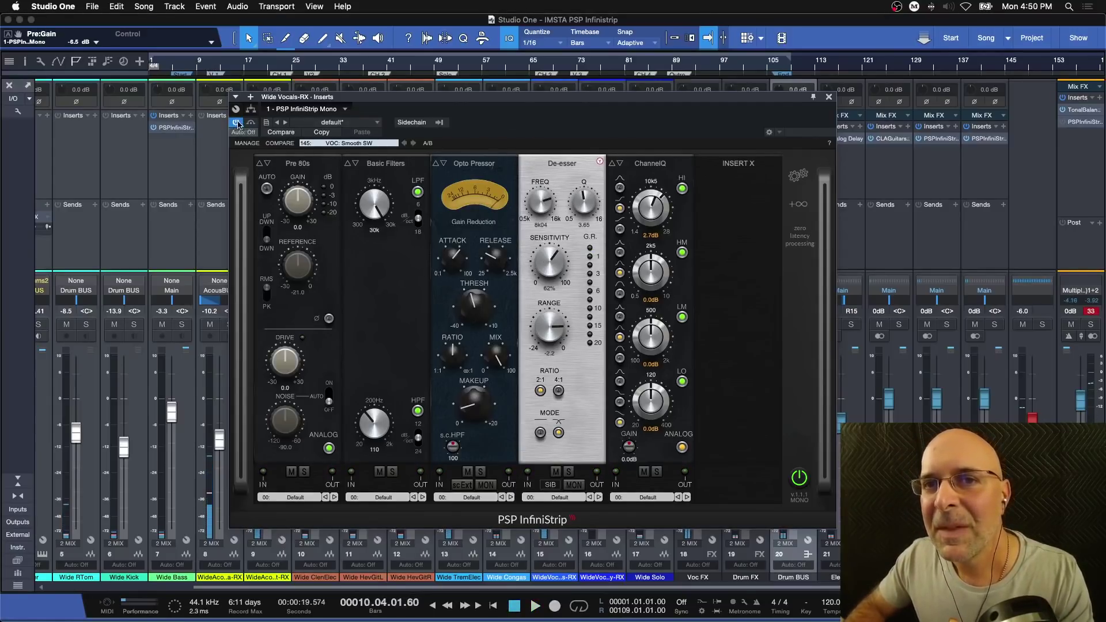
pyautogui.press('space')
pyautogui.press('space')
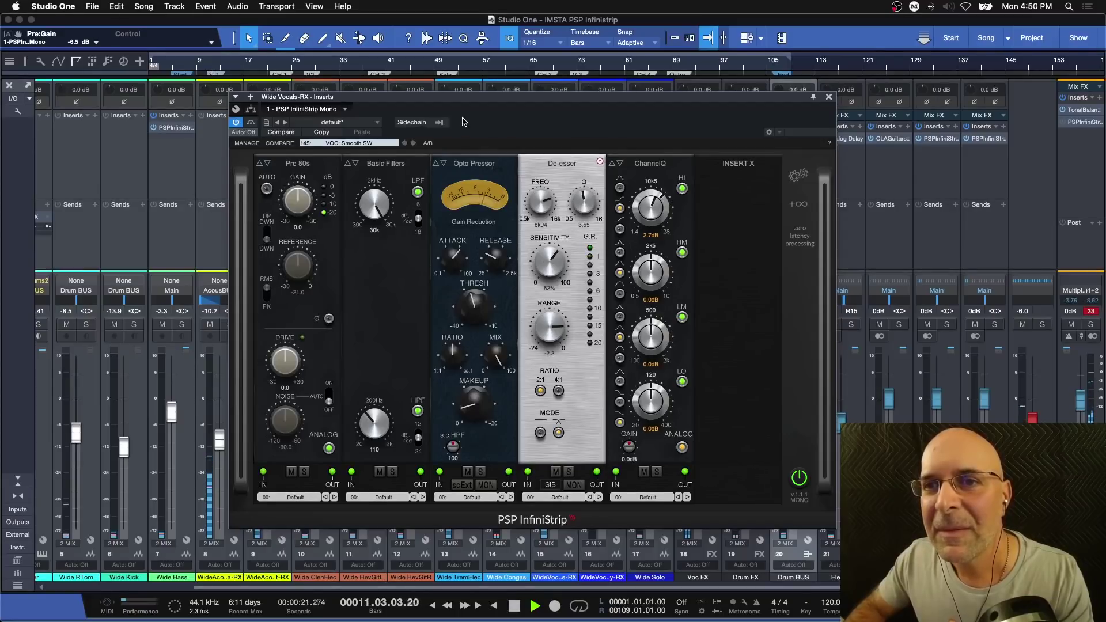
pyautogui.press('space')
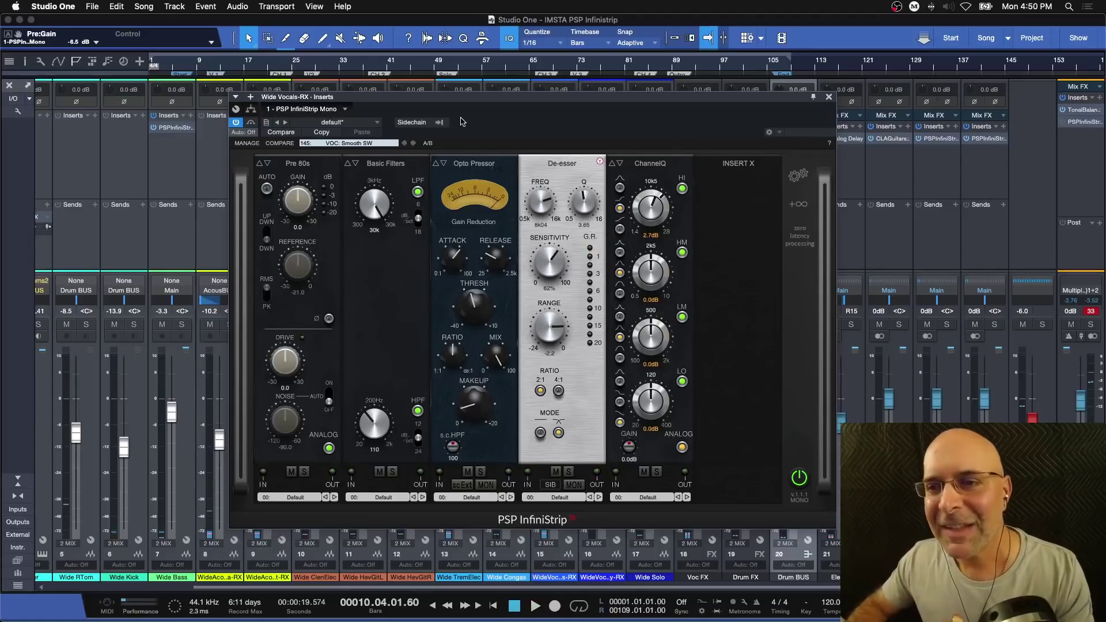
# Step: Load the preset "01: Let's start from scratc" in the Wide Vocals-RX InfiniStrip and move its window aside
pyautogui.click(384, 145)
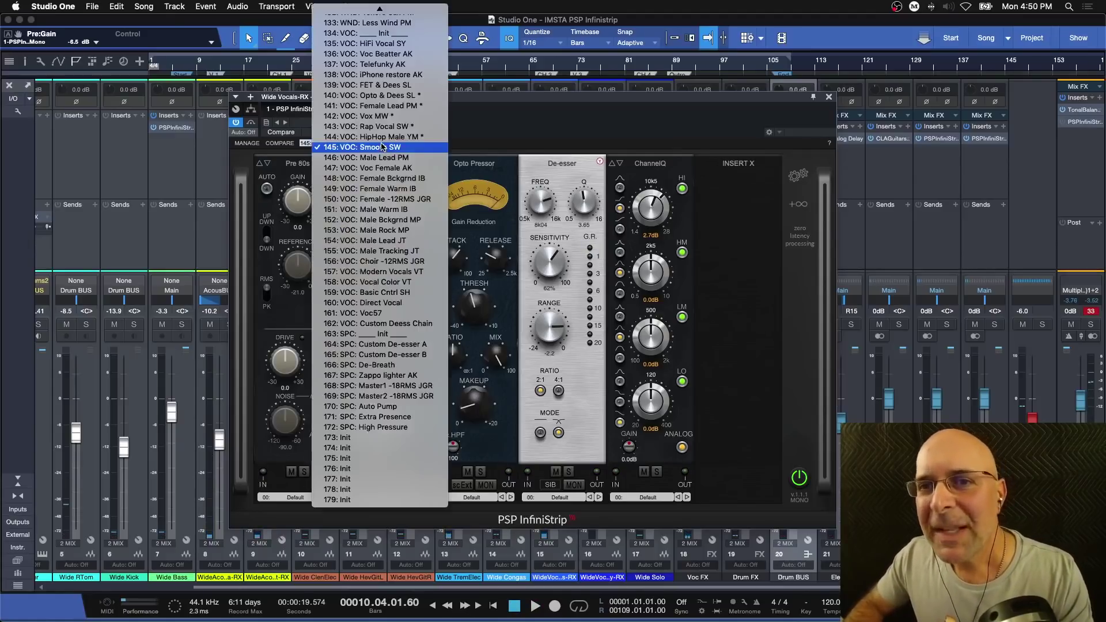
pyautogui.scroll(20, 382, 147)
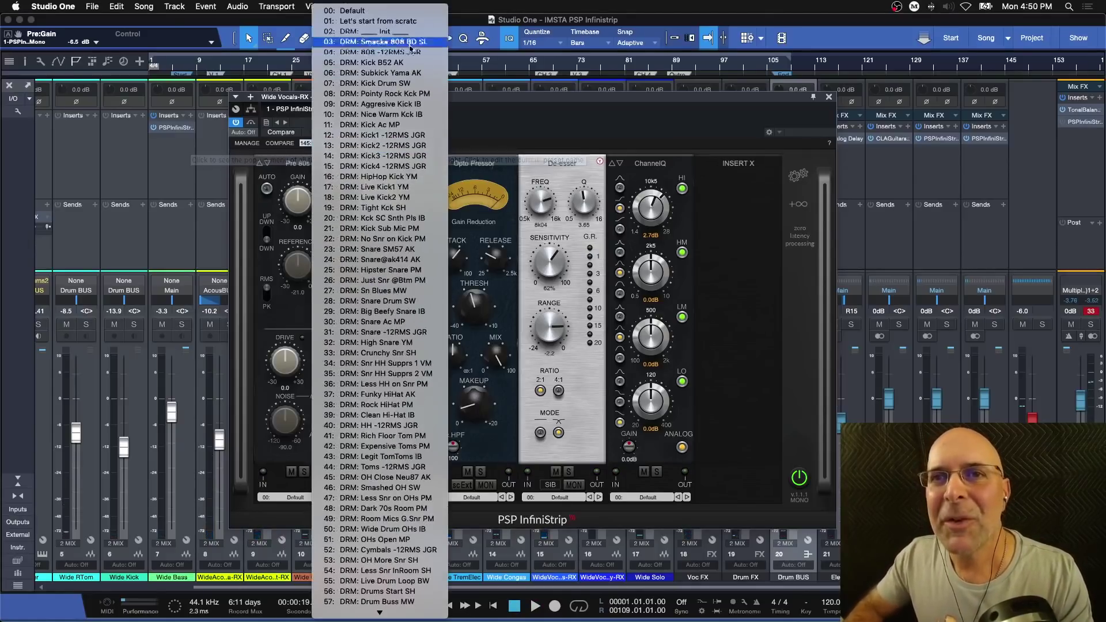
pyautogui.click(377, 22)
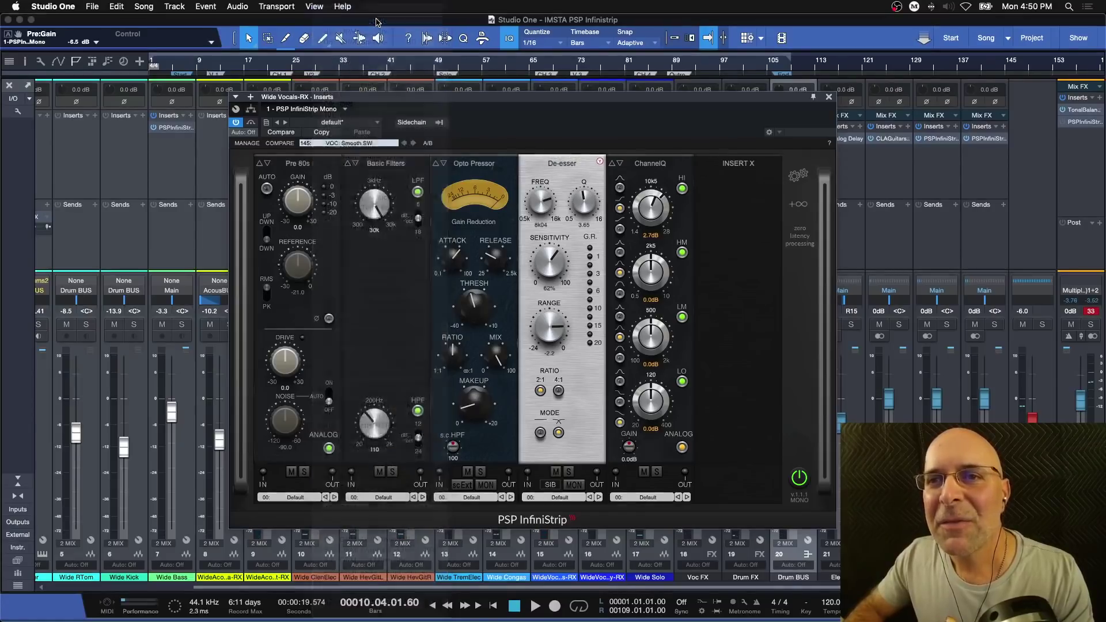
pyautogui.moveTo(411, 98); pyautogui.dragTo(528, 102)
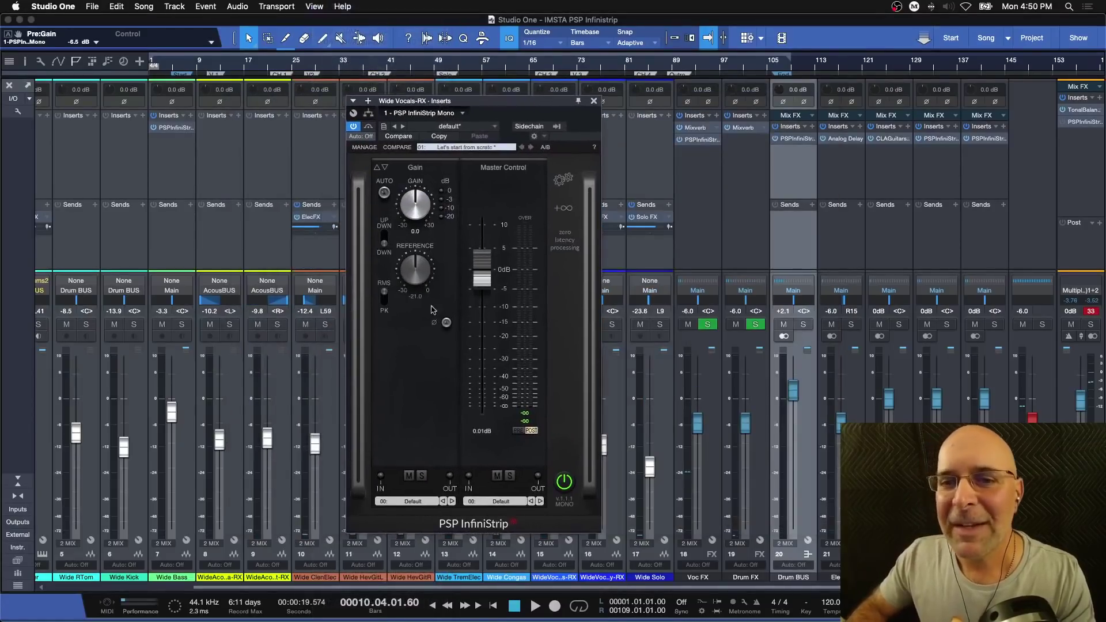
# Step: Switch the Gain module to Pre 70s and set its drive to 8.2 and gain to 2.8
pyautogui.click(385, 168)
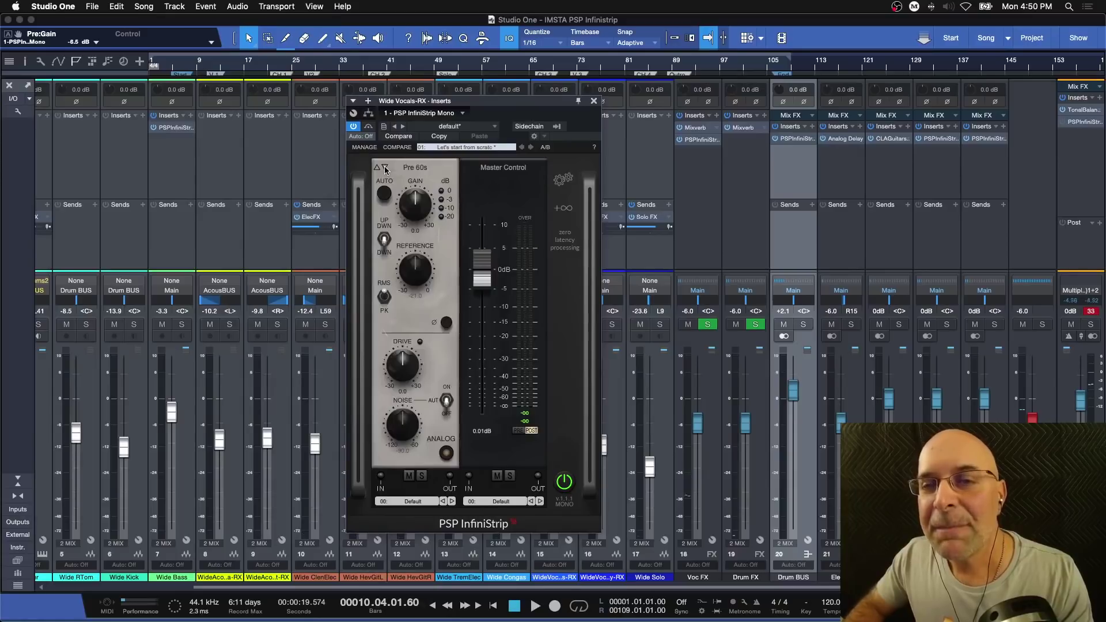
pyautogui.click(386, 168)
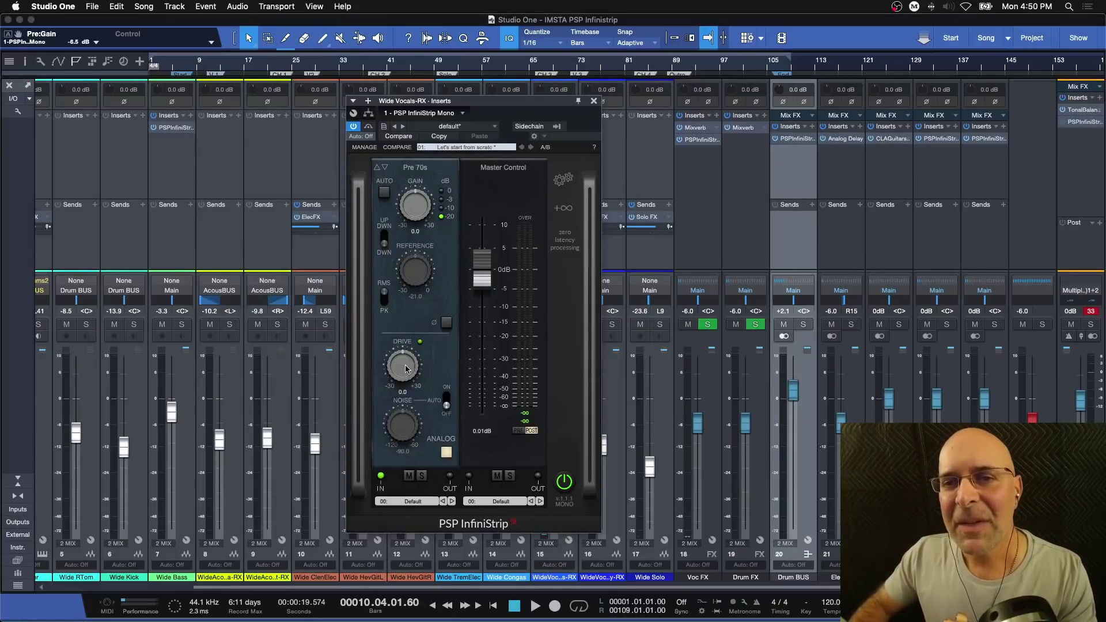
pyautogui.moveTo(405, 369); pyautogui.dragTo(416, 386)
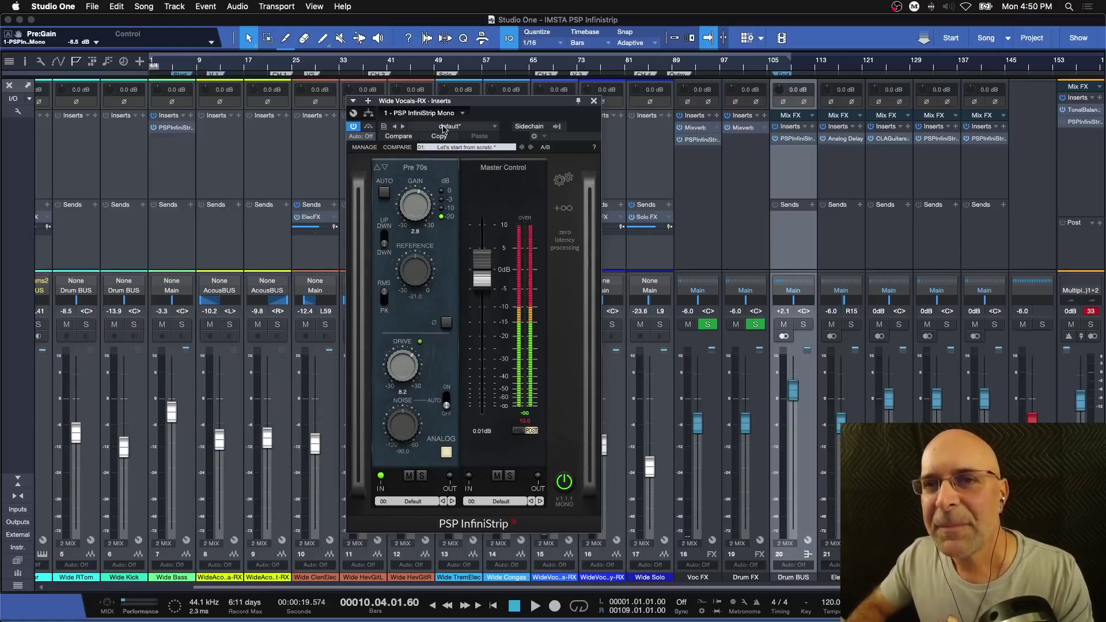
# Step: Solo Wide Vocals-RX and compare the vocal during playback with the Pre 70s module bypassed and active
pyautogui.moveTo(463, 105); pyautogui.dragTo(718, 129)
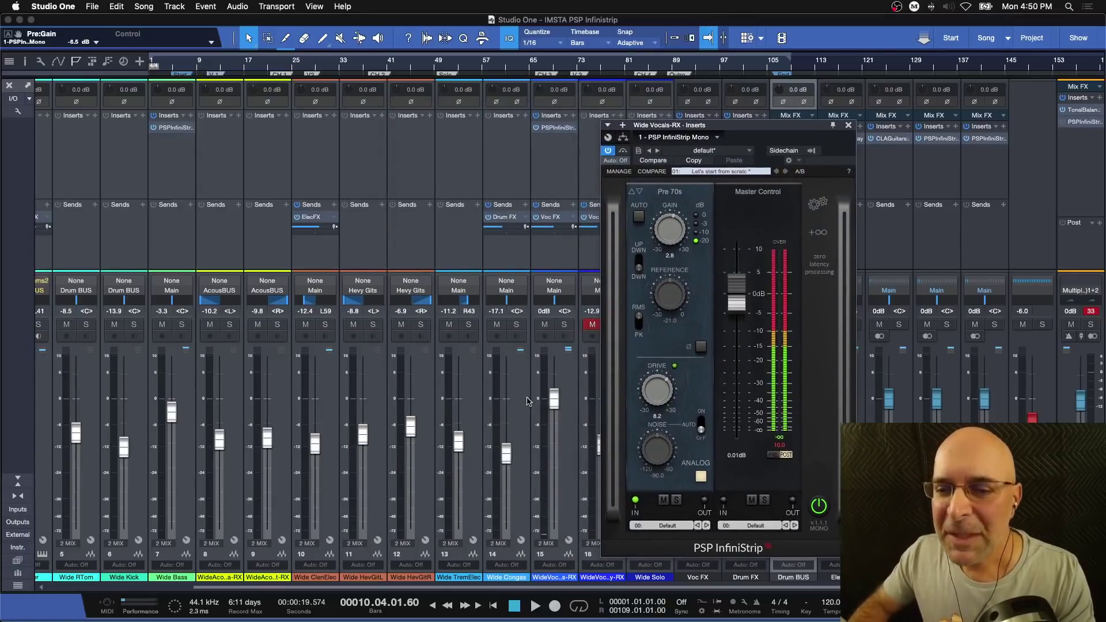
pyautogui.click(566, 325)
pyautogui.moveTo(728, 131); pyautogui.dragTo(489, 92)
pyautogui.press('space')
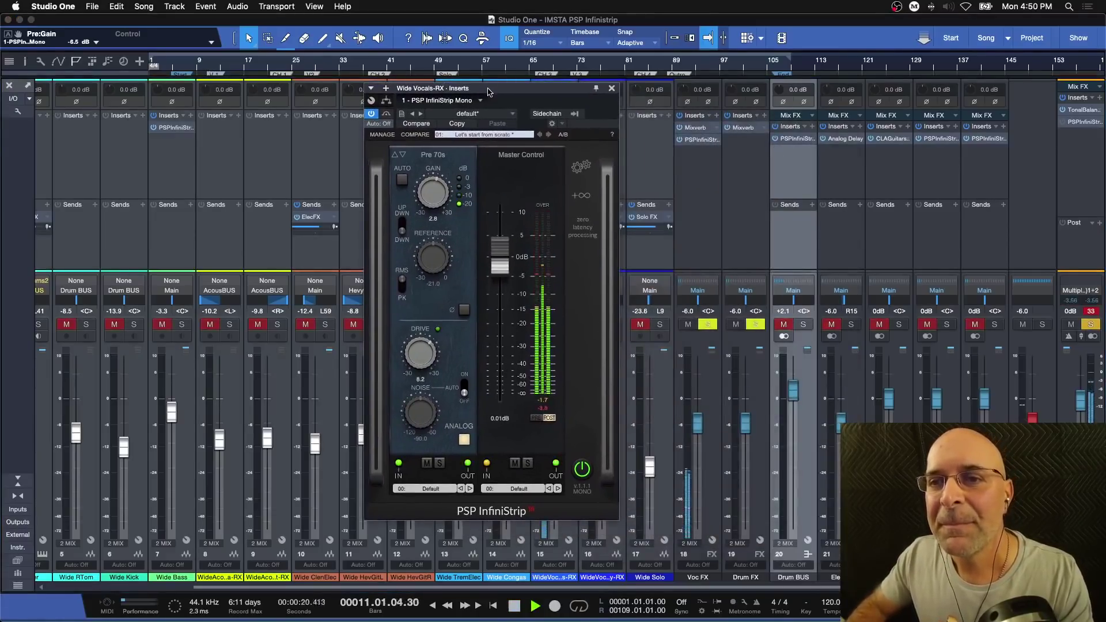
pyautogui.click(426, 464)
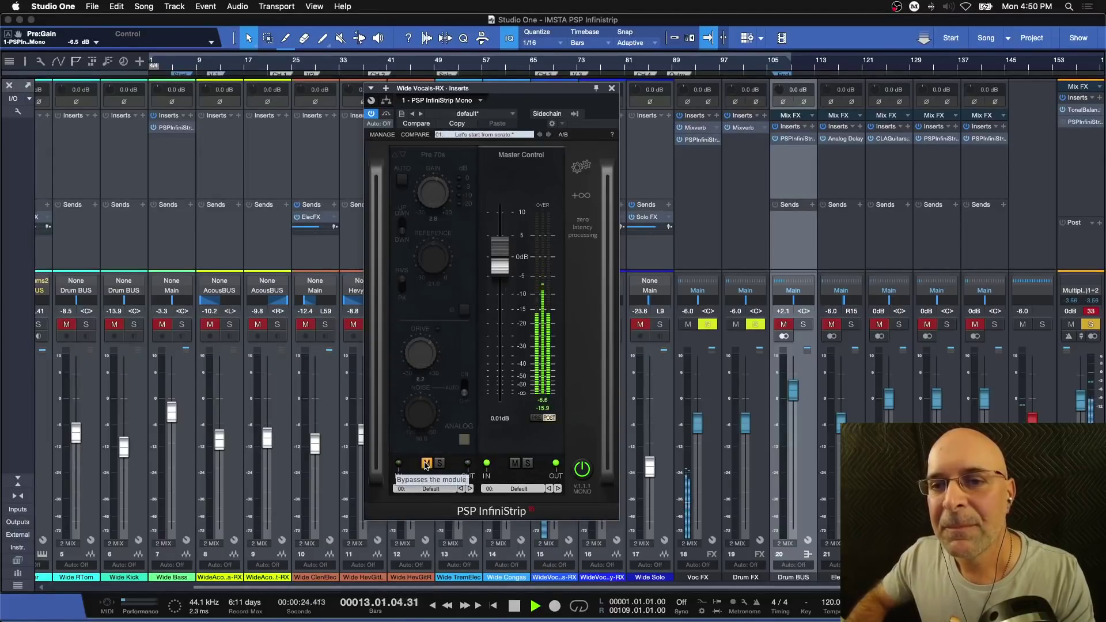
pyautogui.click(426, 464)
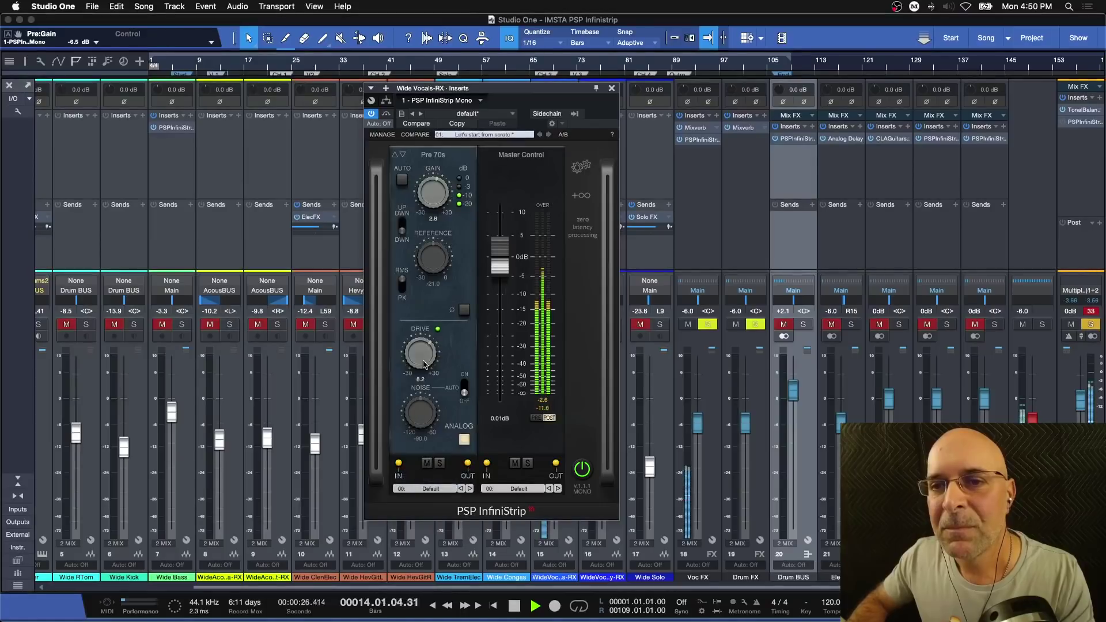
# Step: Set the Pre 70s drive to 9.2 and stop playback
pyautogui.scroll(2, 429, 352)
pyautogui.press('space')
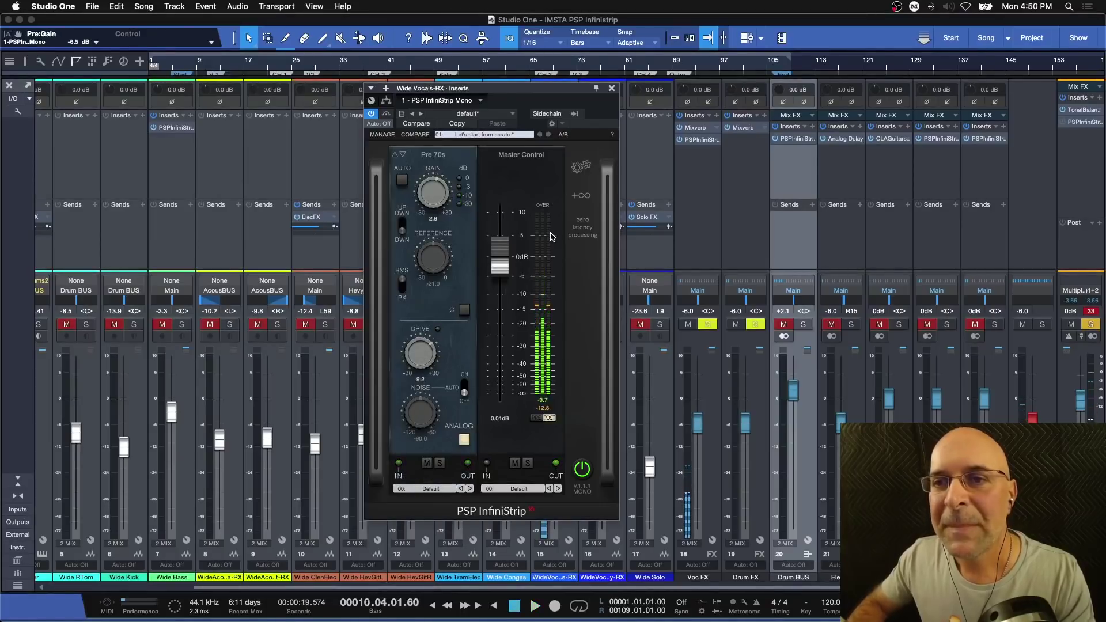
# Step: Add a Saturator module to the strip and set its shape to Tape 2
pyautogui.click(584, 198)
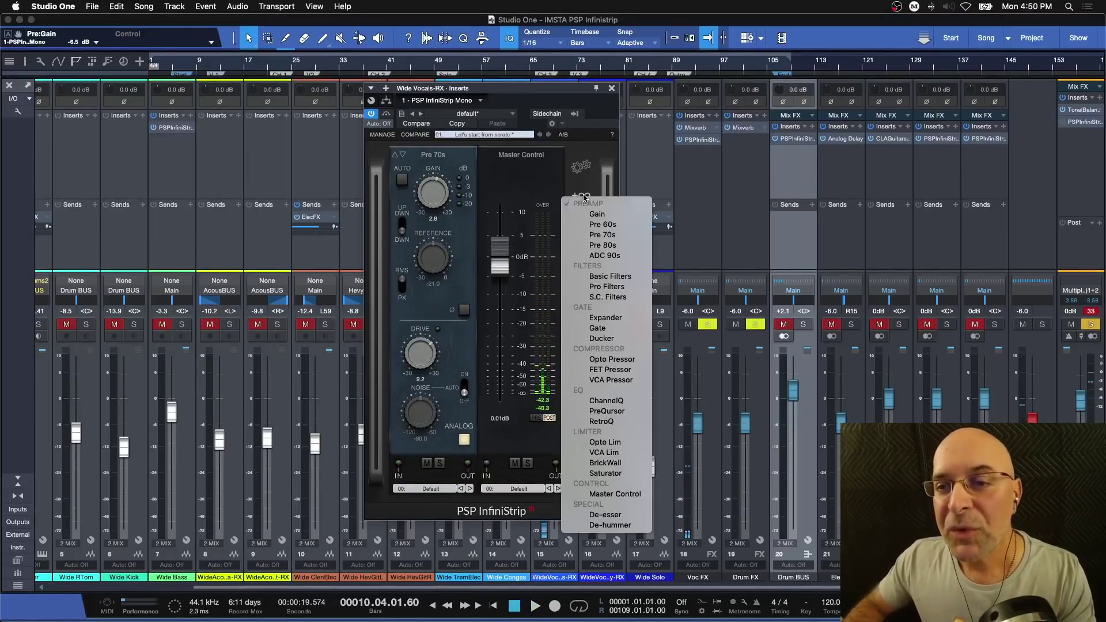
pyautogui.click(602, 473)
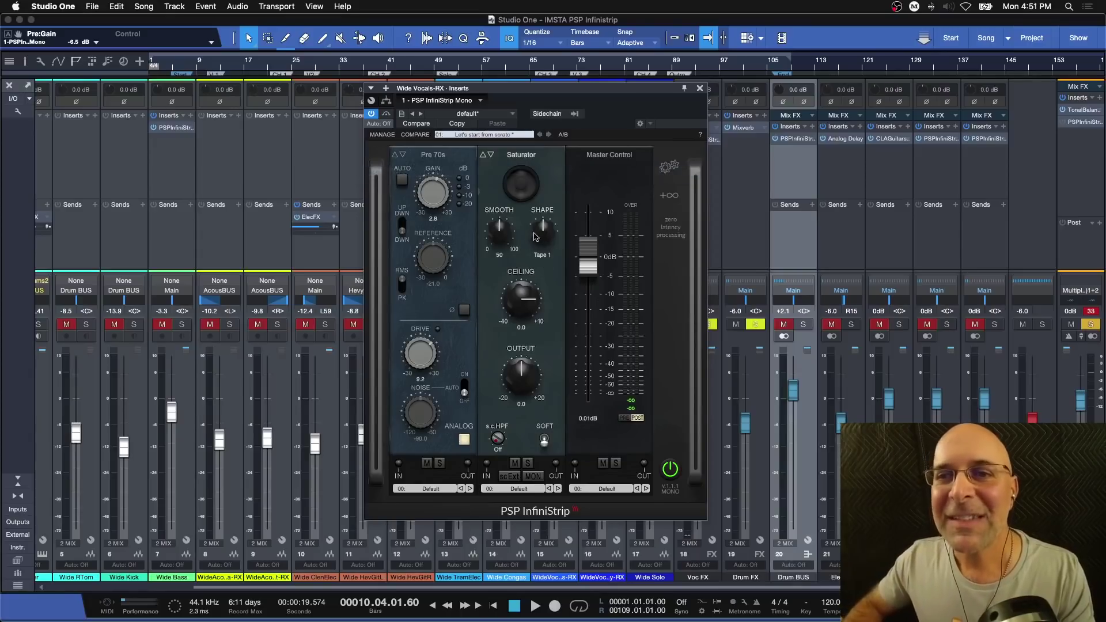
pyautogui.moveTo(542, 235); pyautogui.dragTo(537, 264)
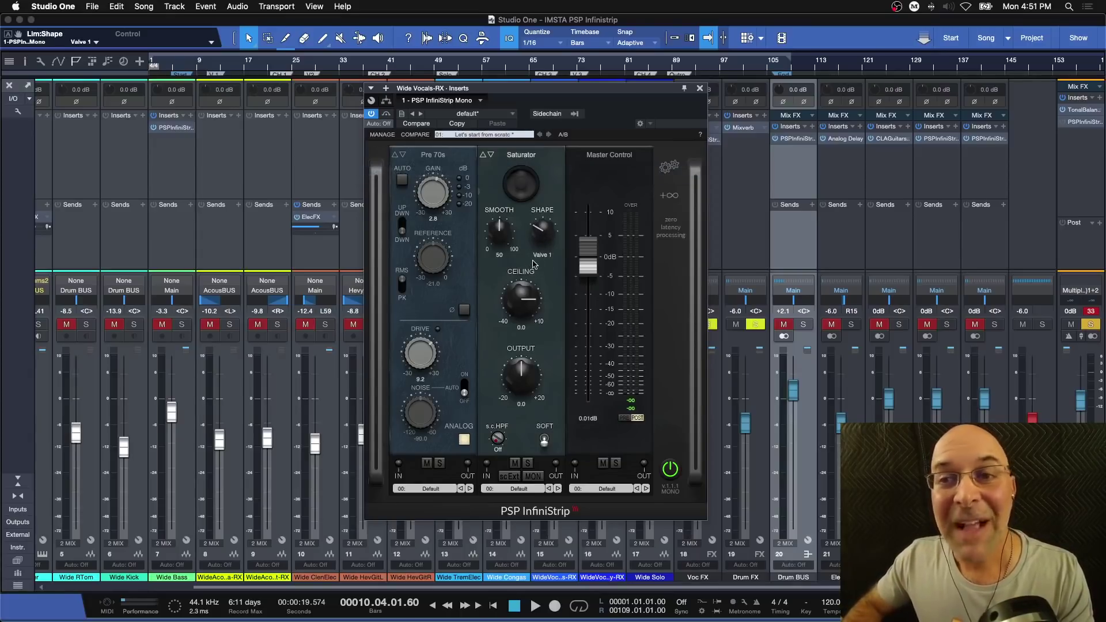
pyautogui.moveTo(529, 229)
pyautogui.mouseDown()
pyautogui.moveTo(545, 192)
pyautogui.moveTo(546, 225)
pyautogui.mouseUp()
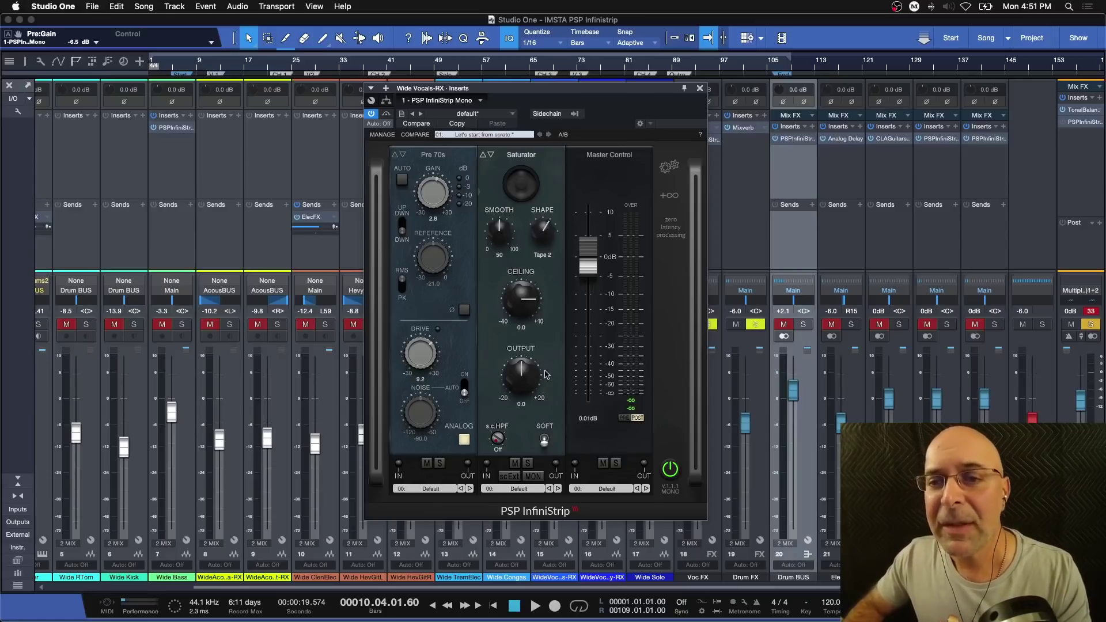
# Step: Play the vocal and compare it with the Saturator bypassed and active
pyautogui.press('space')
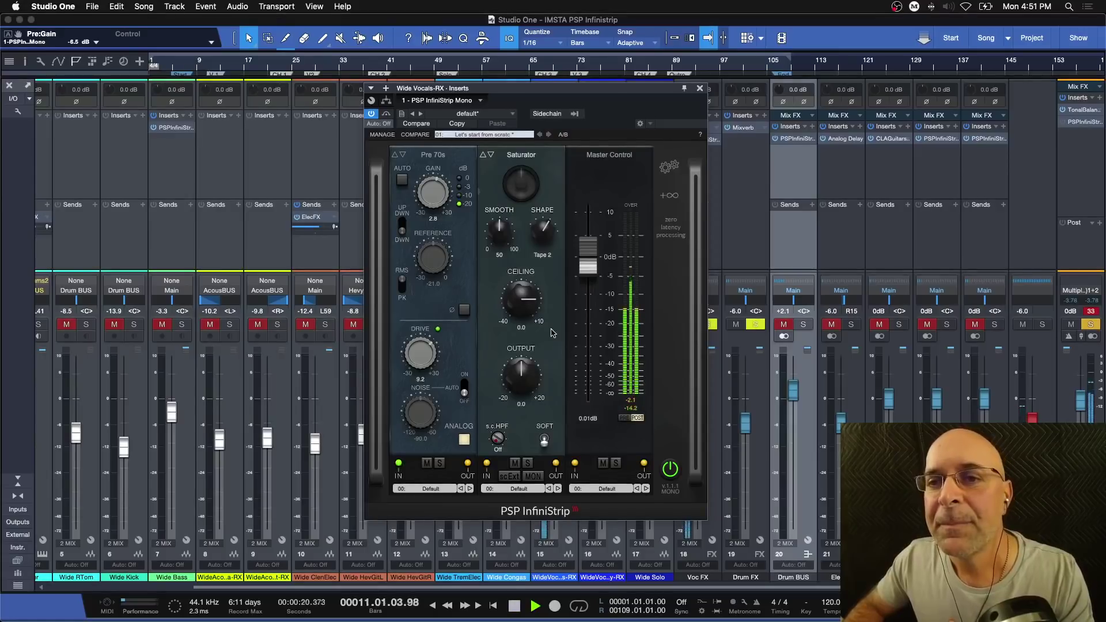
pyautogui.click(515, 463)
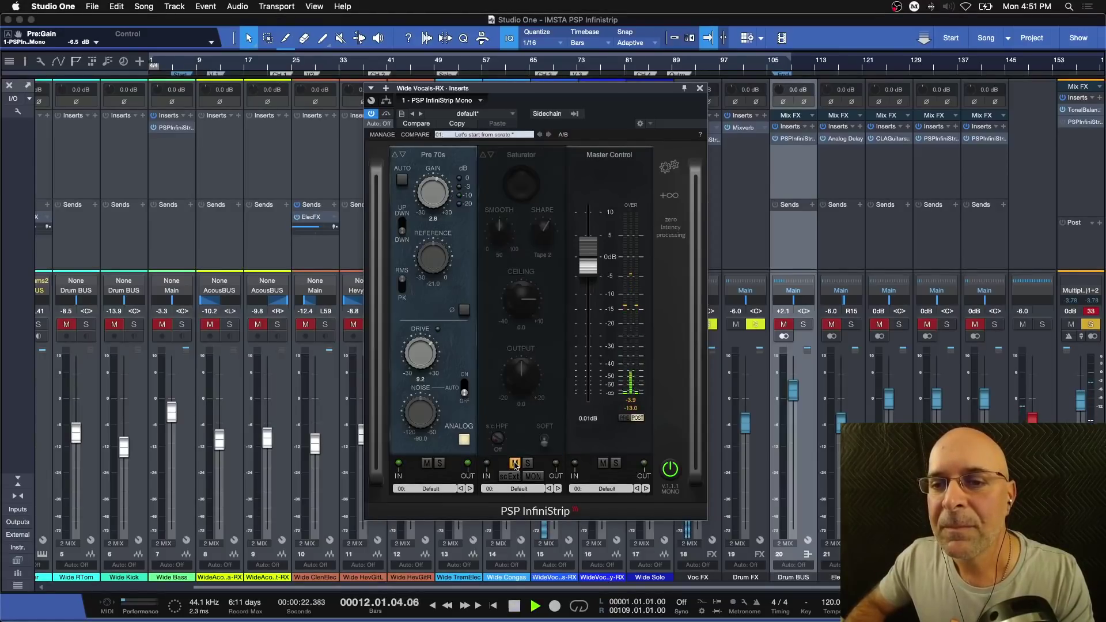
pyautogui.click(516, 464)
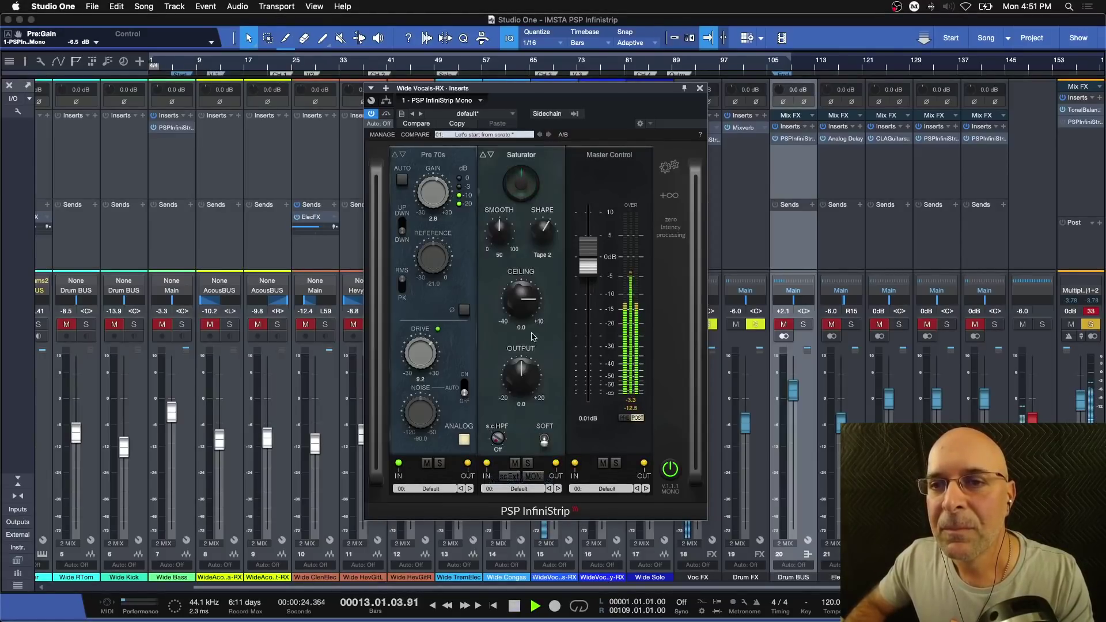
# Step: Set the Saturator's smooth to 57 and ceiling to 1.0 during playback, keeping the Tape 2 shape, and stop playback
pyautogui.moveTo(500, 232); pyautogui.dragTo(502, 229)
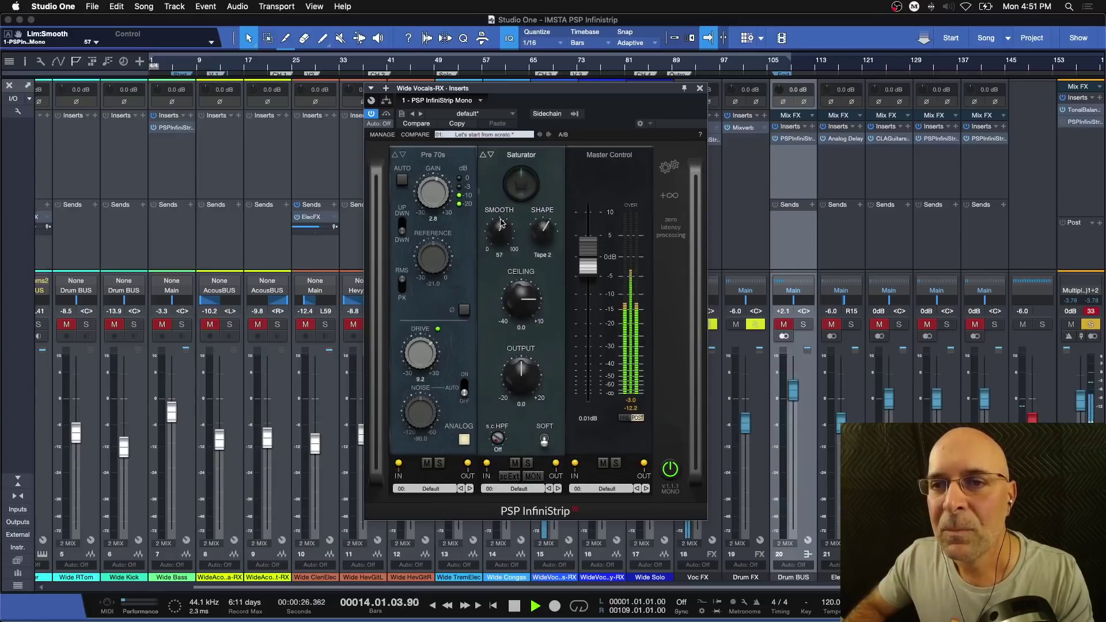
pyautogui.moveTo(523, 317)
pyautogui.mouseDown()
pyautogui.moveTo(524, 329)
pyautogui.moveTo(525, 311)
pyautogui.mouseUp()
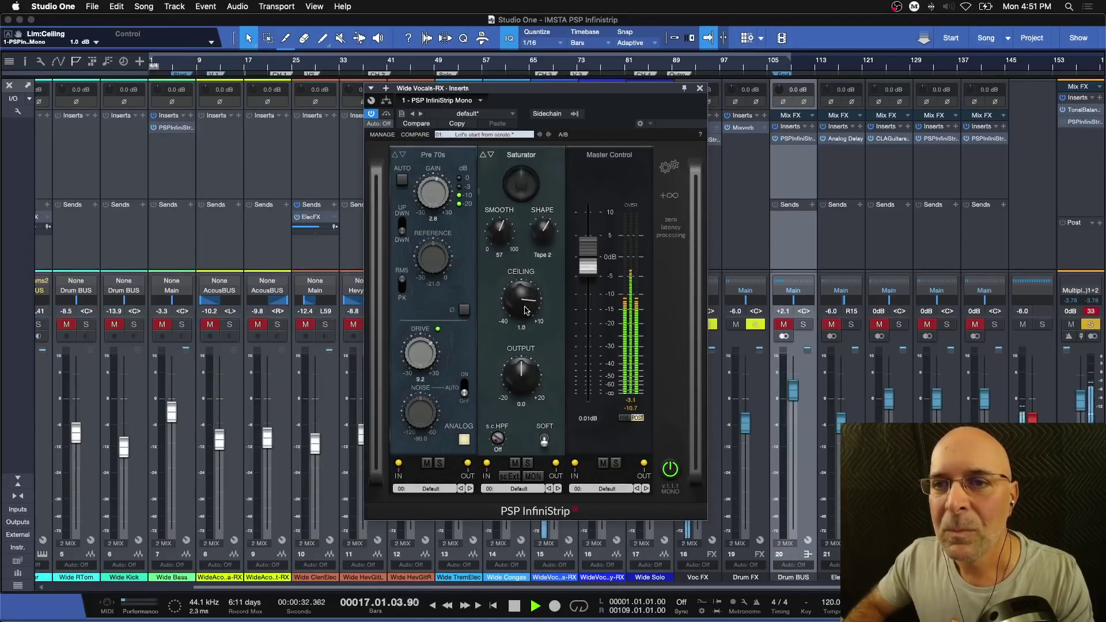
pyautogui.moveTo(536, 251); pyautogui.dragTo(544, 197)
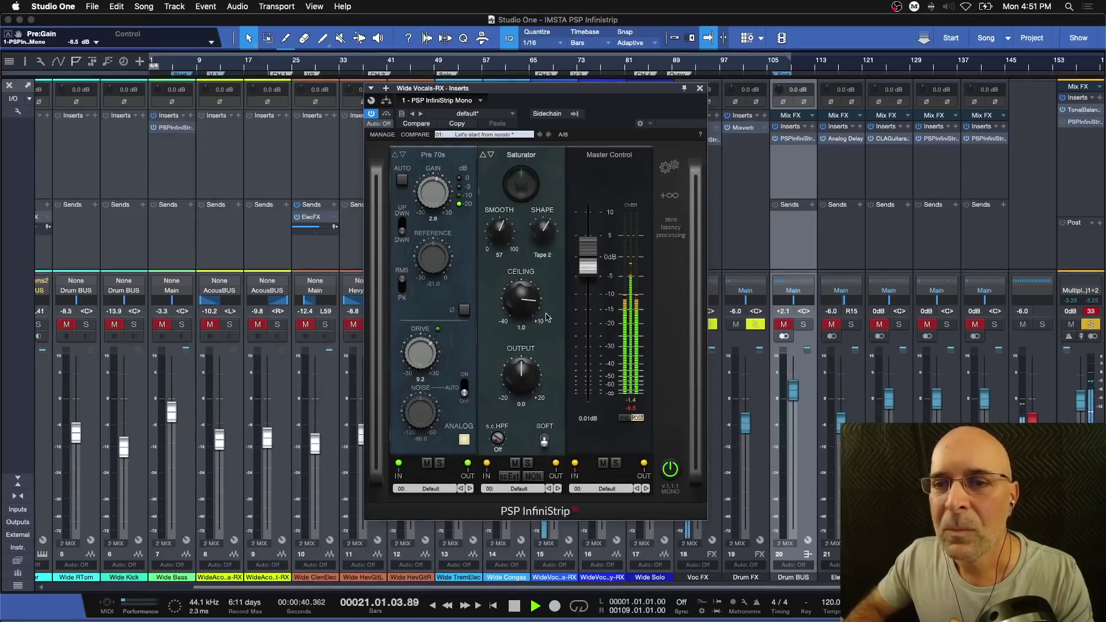
pyautogui.press('space')
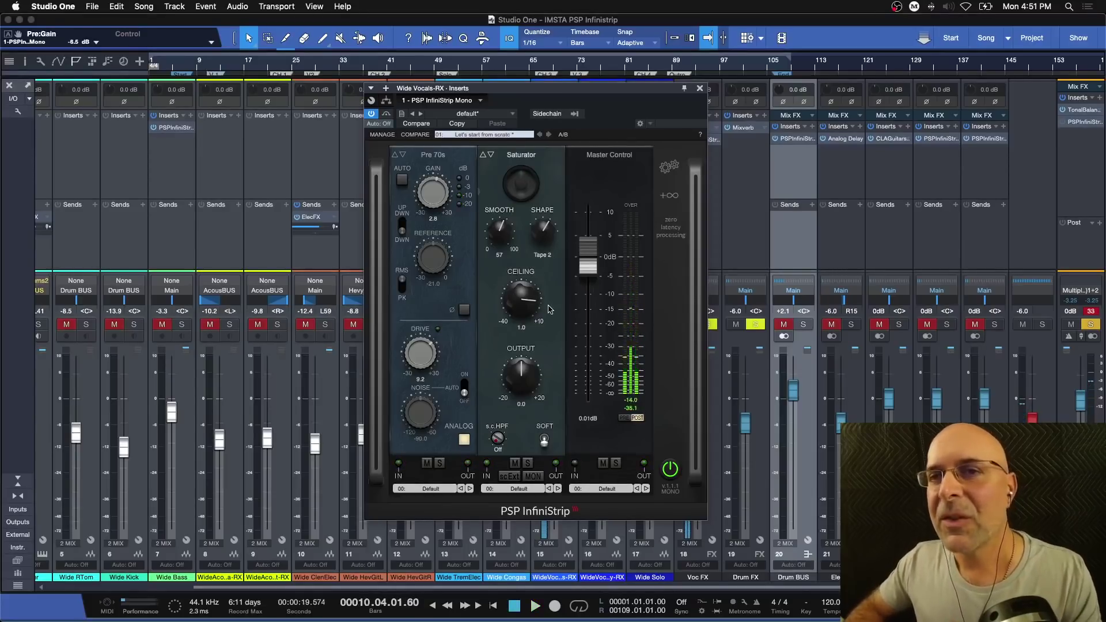
# Step: Replay the vocal to compare the adjusted Saturator bypassed and active, leaving the module active
pyautogui.press('space')
pyautogui.click(515, 464)
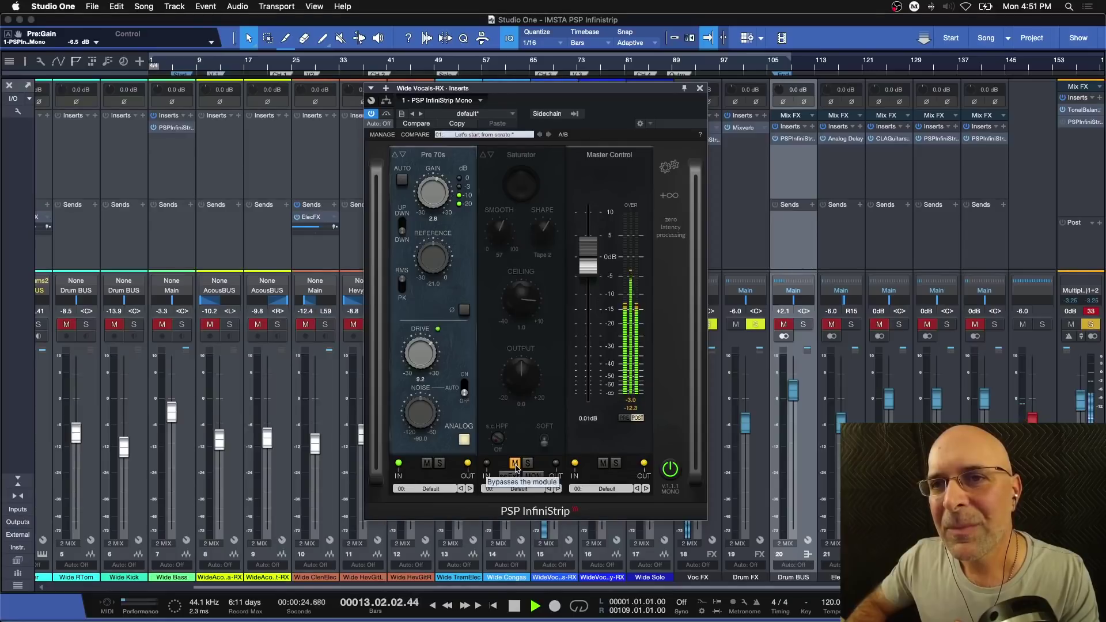
pyautogui.click(515, 463)
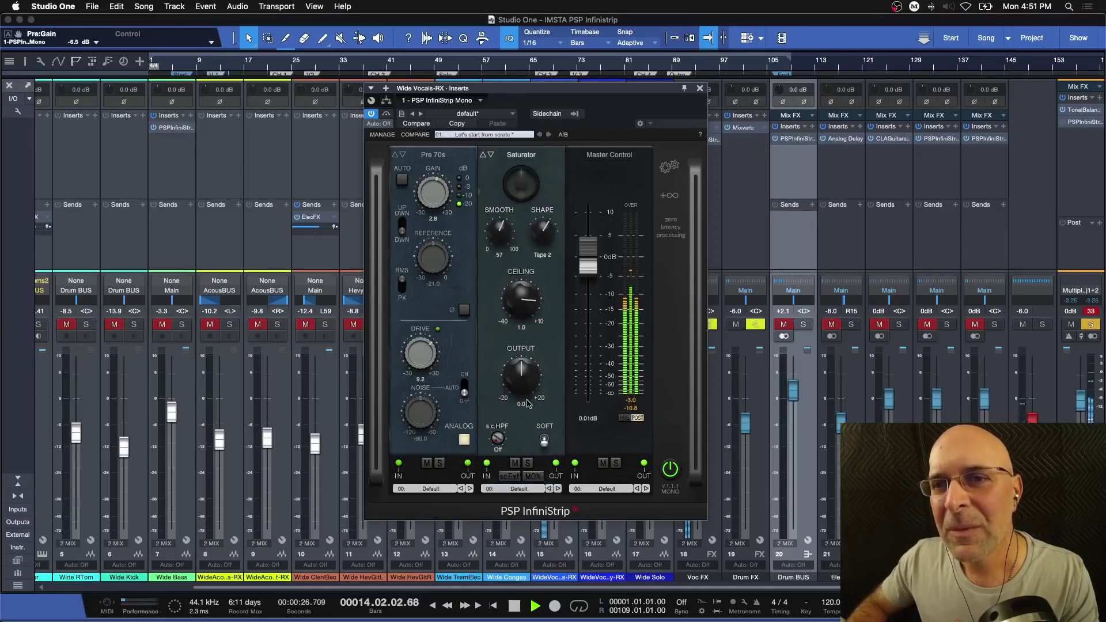
pyautogui.press('space')
# Step: Set the Saturator's output to 1.4 and ceiling to -0.3, and check the result with a short playback
pyautogui.moveTo(522, 378); pyautogui.dragTo(520, 373)
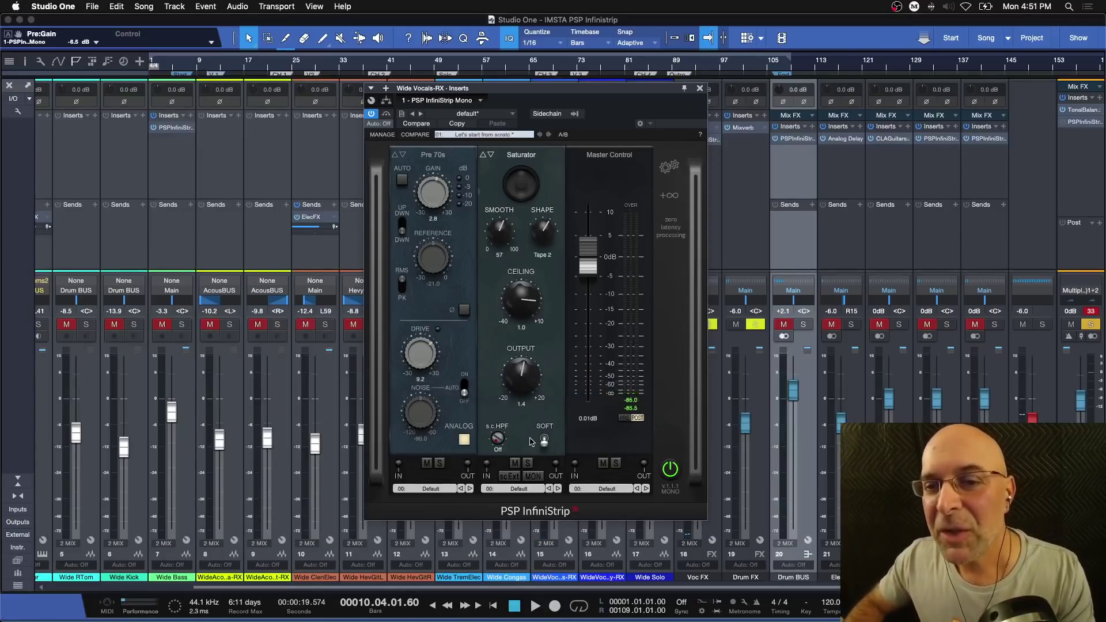
pyautogui.moveTo(522, 306)
pyautogui.mouseDown()
pyautogui.moveTo(522, 323)
pyautogui.moveTo(522, 311)
pyautogui.mouseUp()
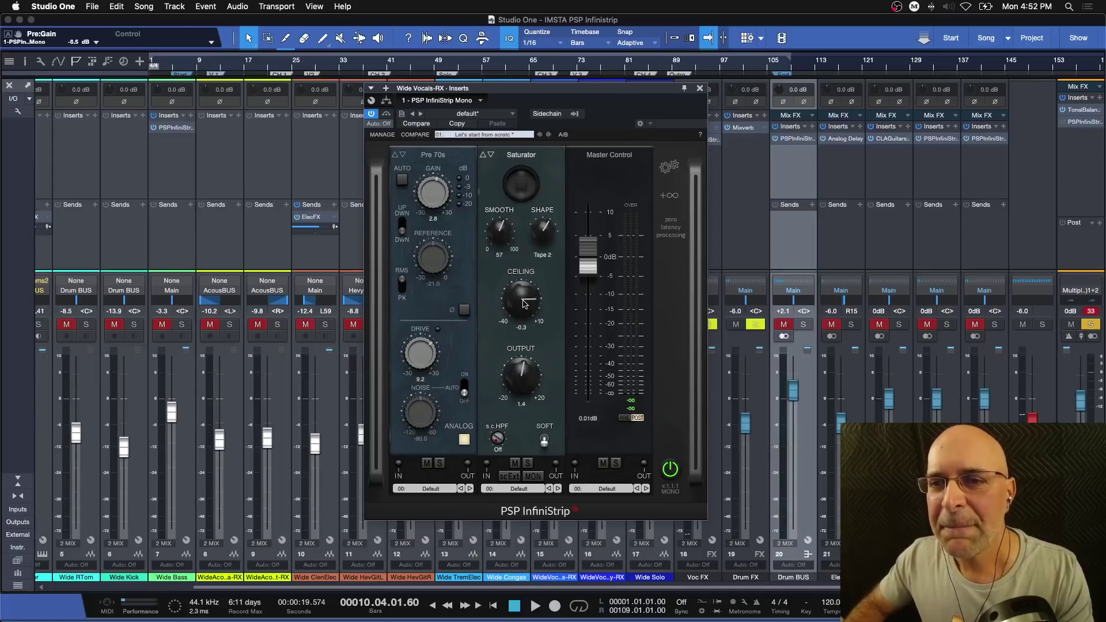
pyautogui.press('space')
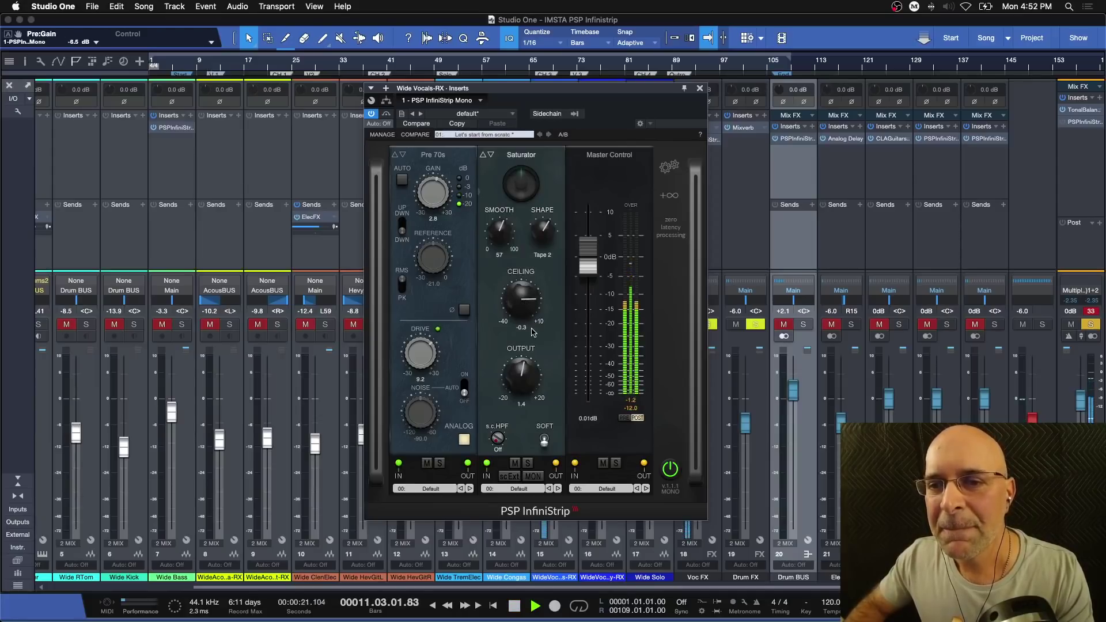
pyautogui.press('space')
# Step: Add a De-esser module and place it between the Saturator and Master Control
pyautogui.click(670, 196)
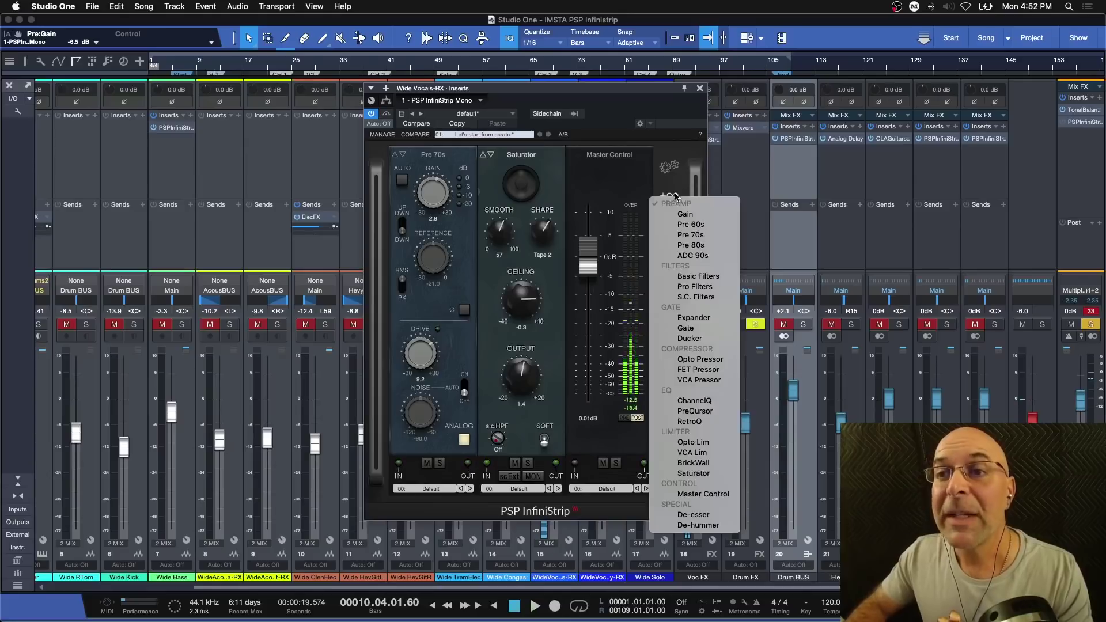
pyautogui.click(693, 516)
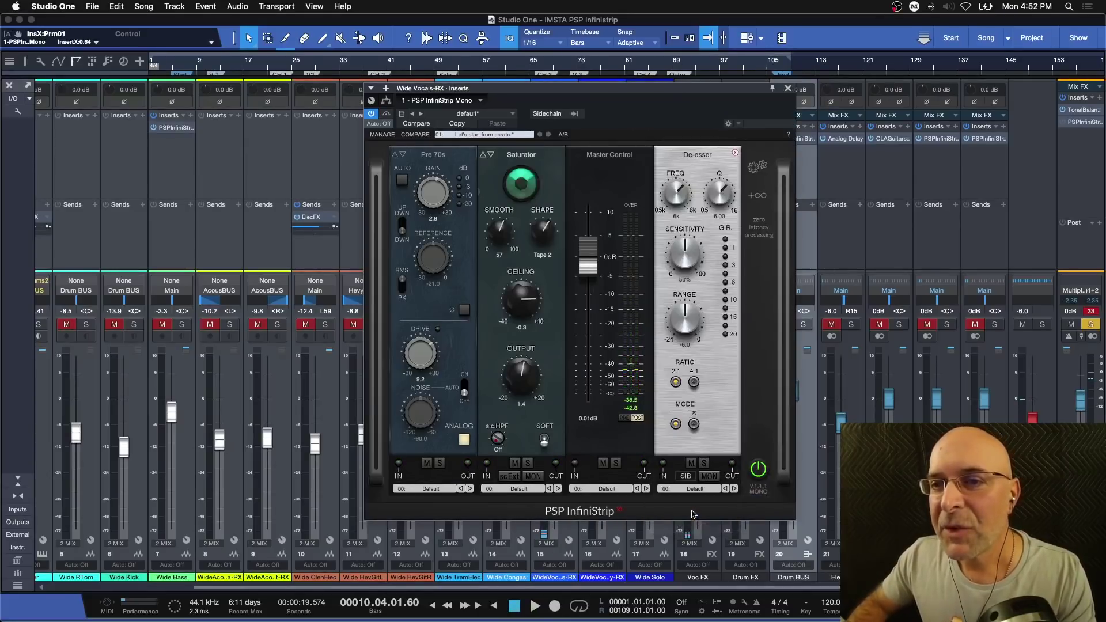
pyautogui.moveTo(677, 166); pyautogui.dragTo(607, 168)
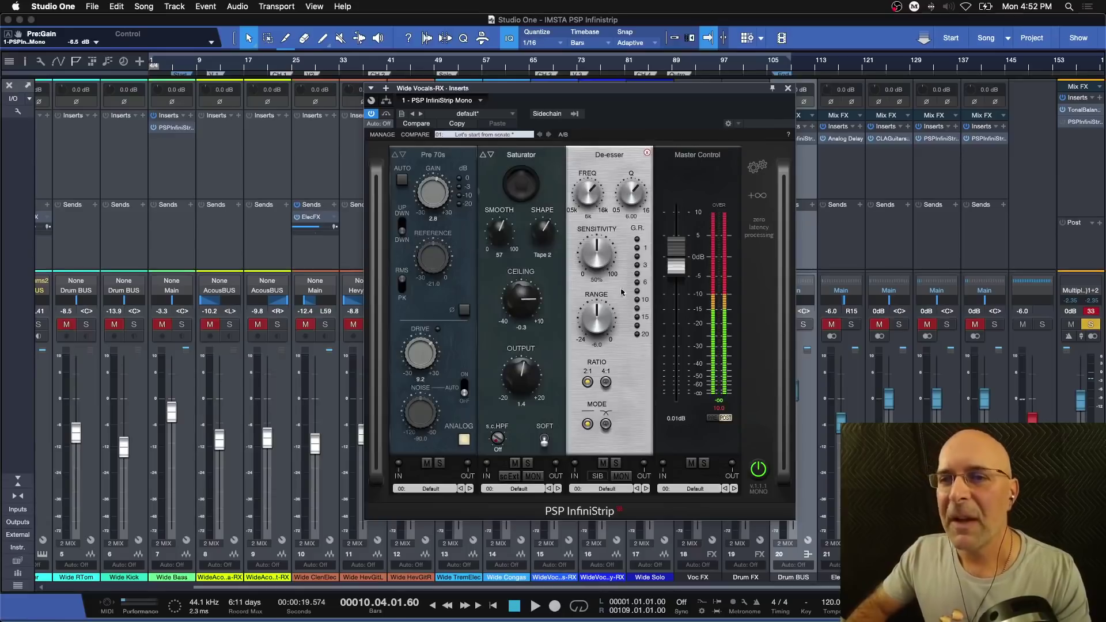
# Step: Set the De-esser's frequency to 2k72 and sensitivity to 60% while auditioning the vocal
pyautogui.moveTo(580, 202)
pyautogui.mouseDown()
pyautogui.moveTo(589, 206)
pyautogui.moveTo(572, 219)
pyautogui.moveTo(601, 205)
pyautogui.mouseUp()
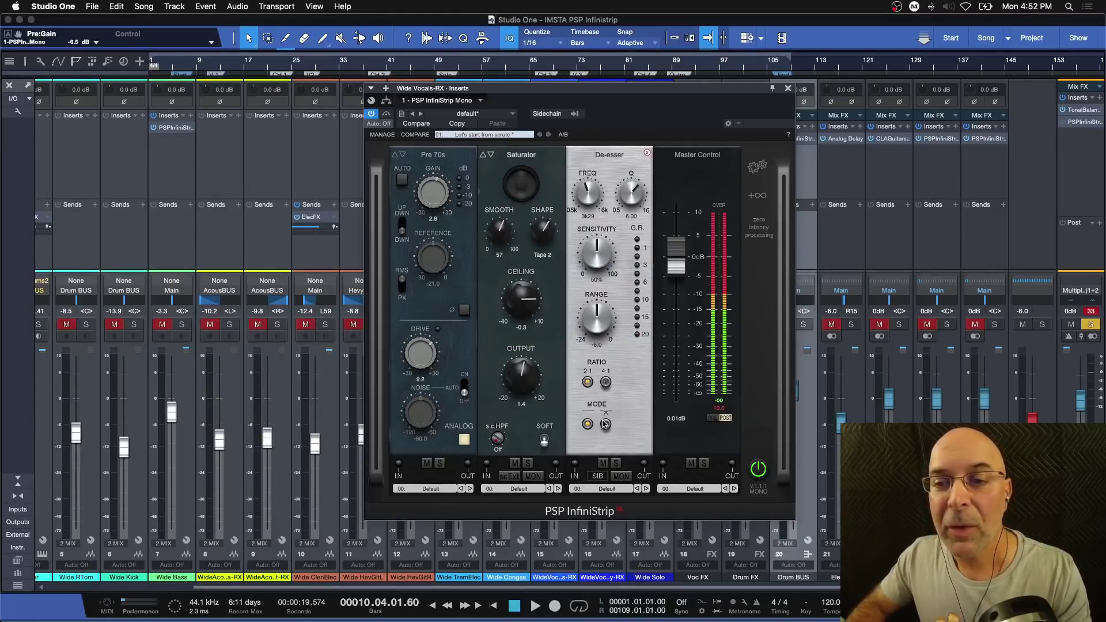
pyautogui.moveTo(588, 183); pyautogui.dragTo(593, 197)
pyautogui.press('space')
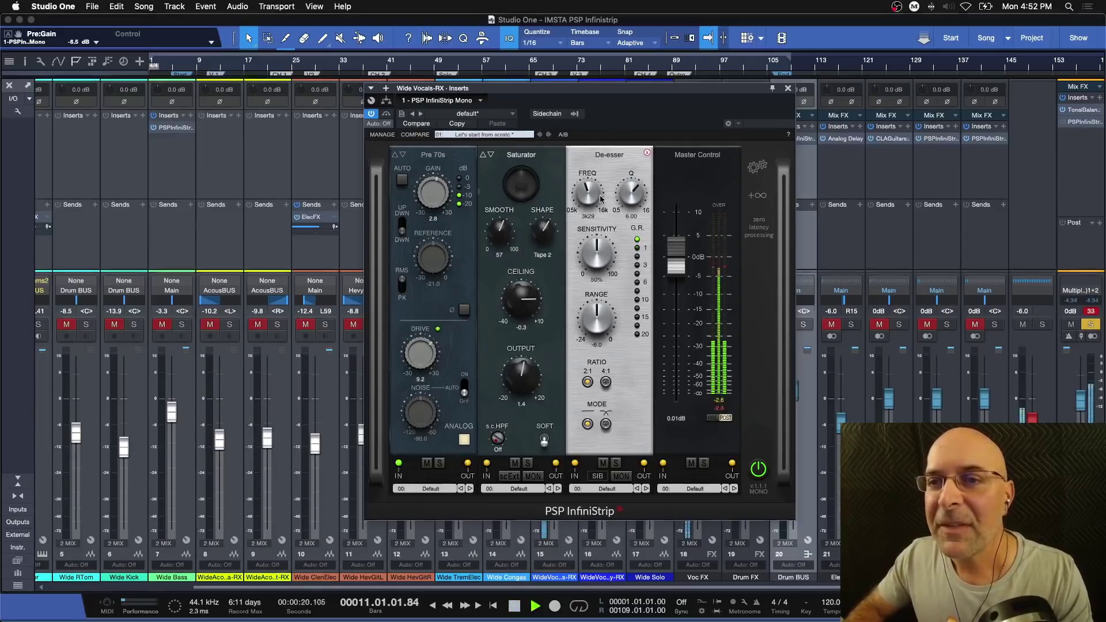
pyautogui.moveTo(596, 249); pyautogui.dragTo(594, 237)
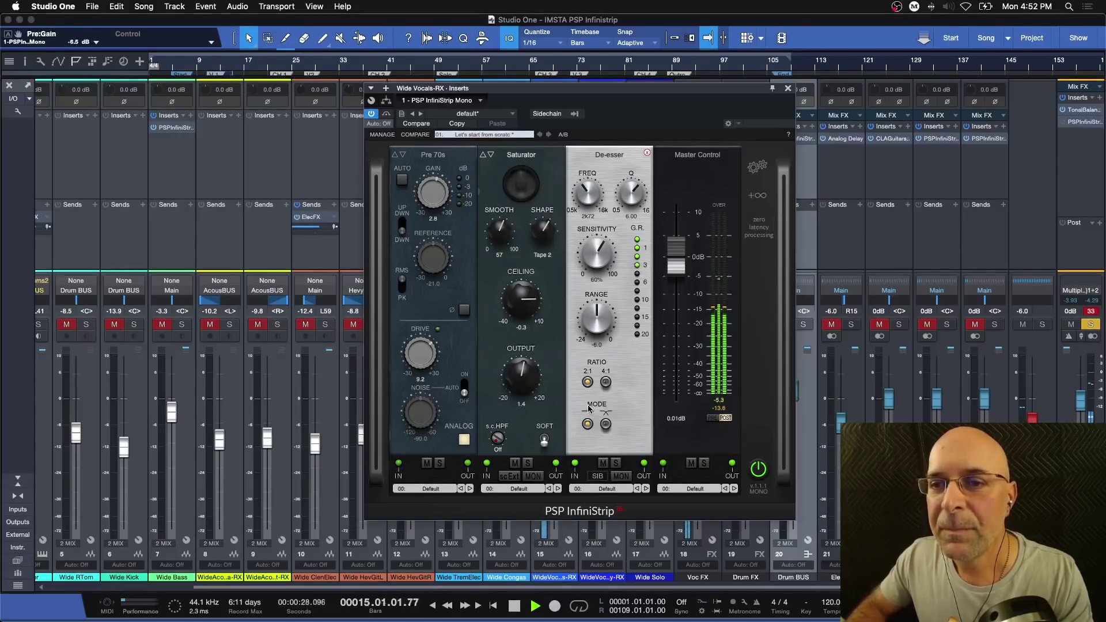
pyautogui.press('space')
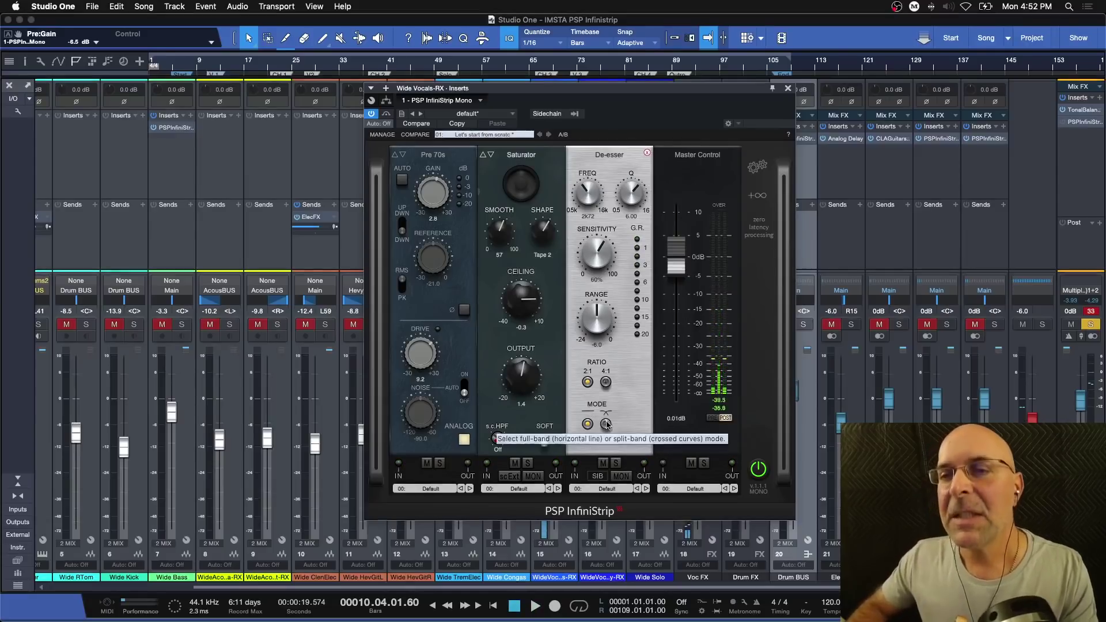
# Step: Compare the vocal with the De-esser active and bypassed, reactivate the module, and set its frequency to 2k86
pyautogui.press('space')
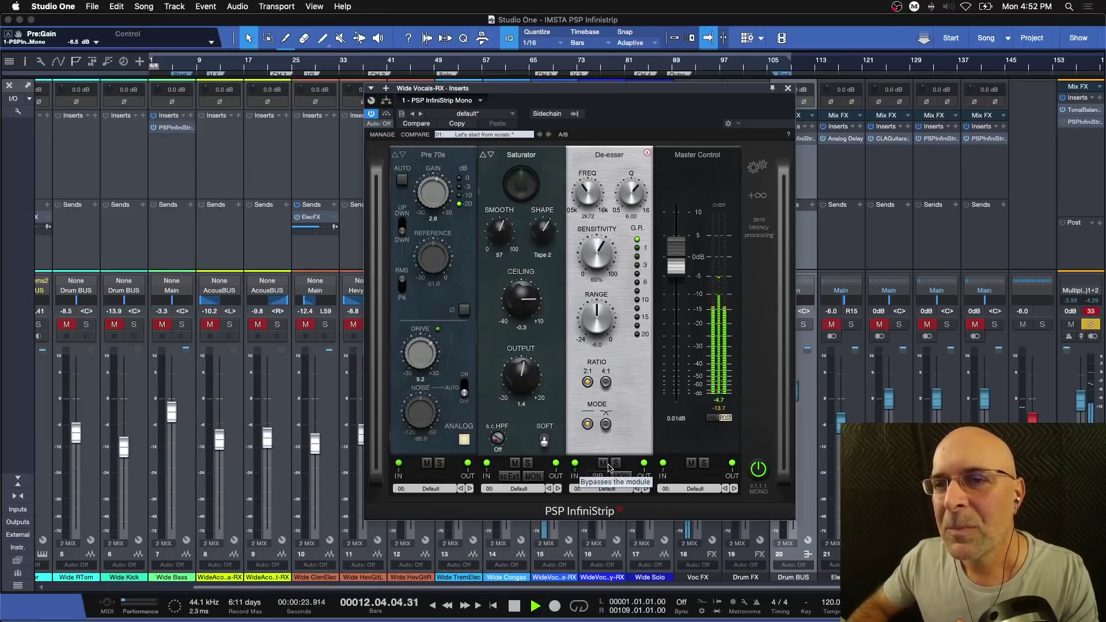
pyautogui.press('space')
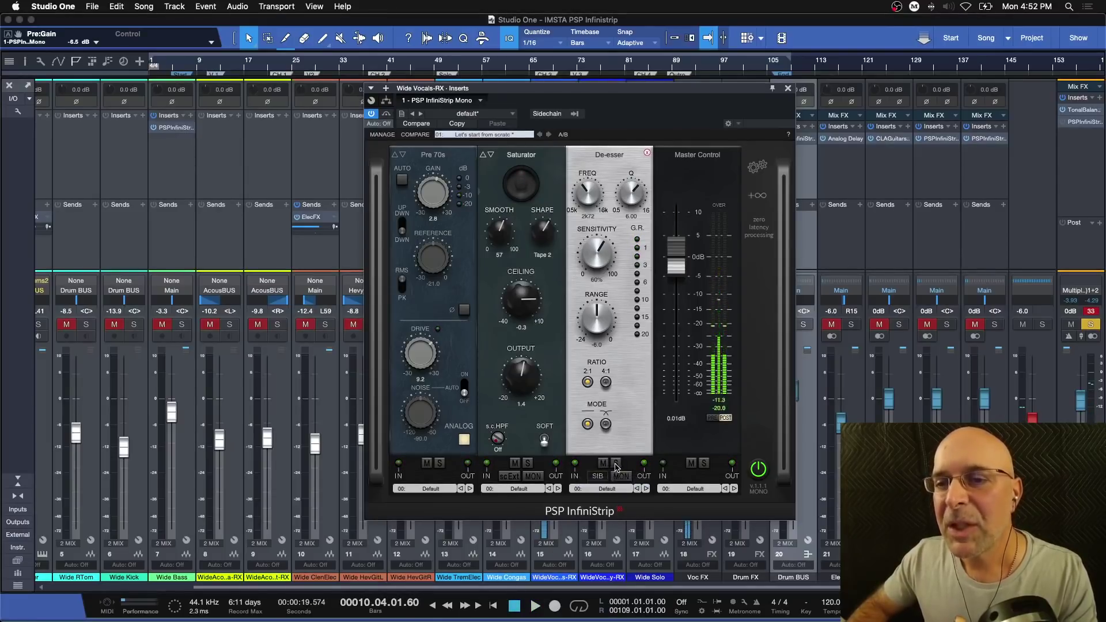
pyautogui.click(603, 464)
pyautogui.press('space')
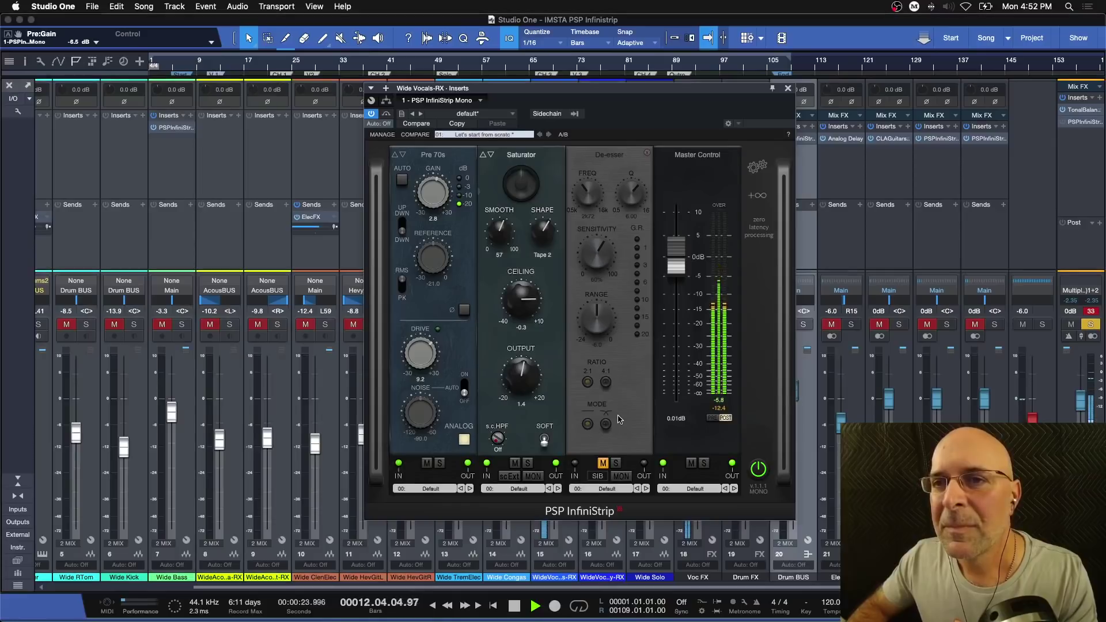
pyautogui.press('space')
pyautogui.click(604, 465)
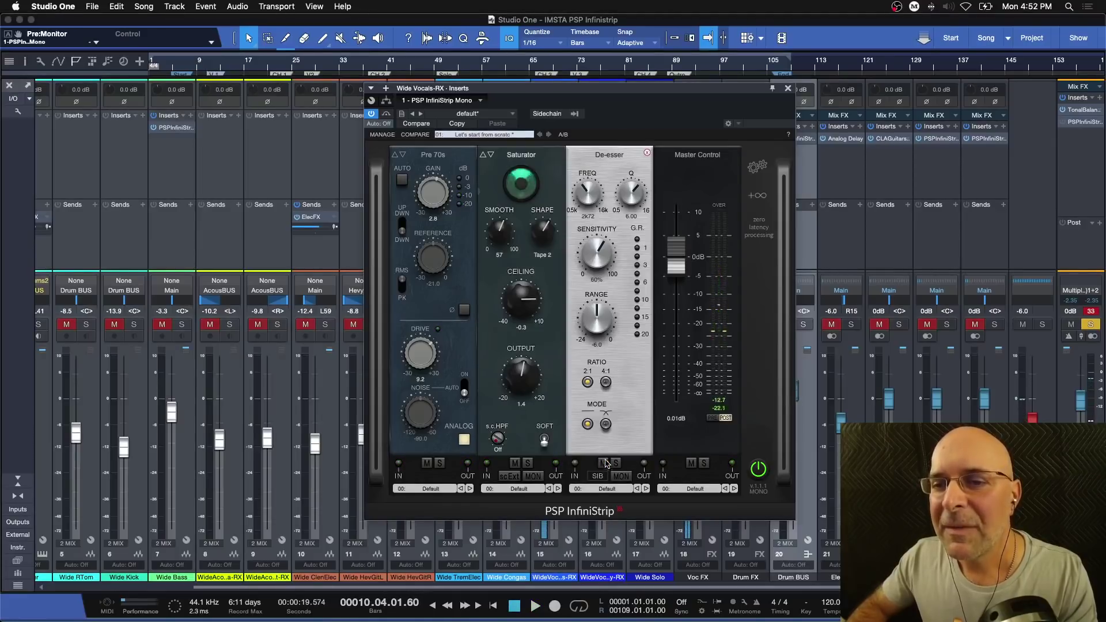
pyautogui.moveTo(585, 194); pyautogui.dragTo(584, 191)
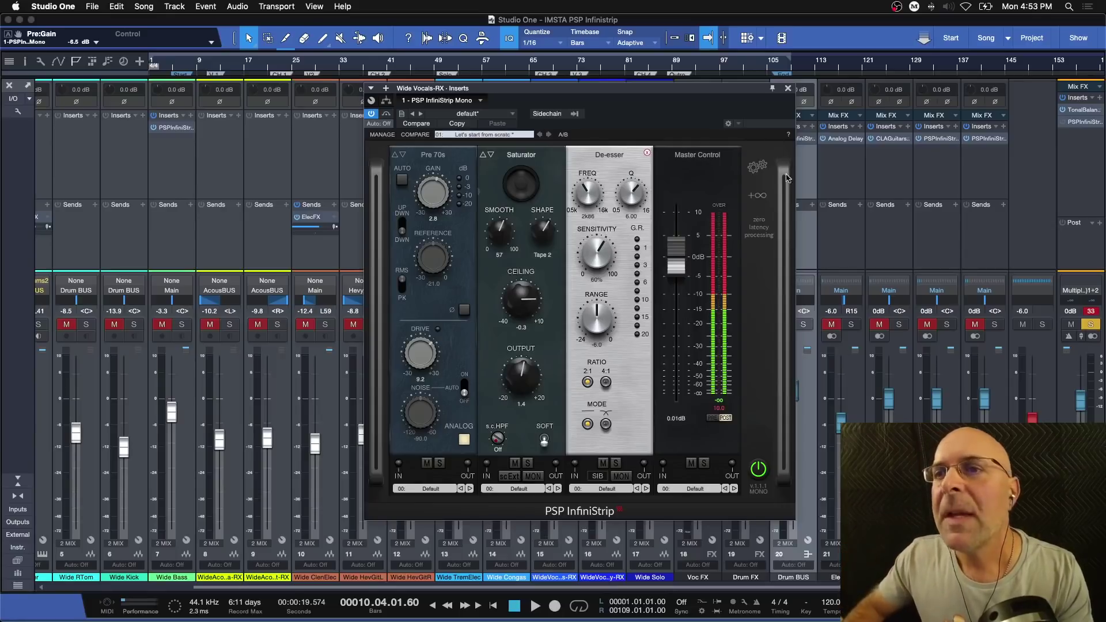
# Step: Add a RetroQ equalizer module and place it between the De-esser and Master Control
pyautogui.click(761, 196)
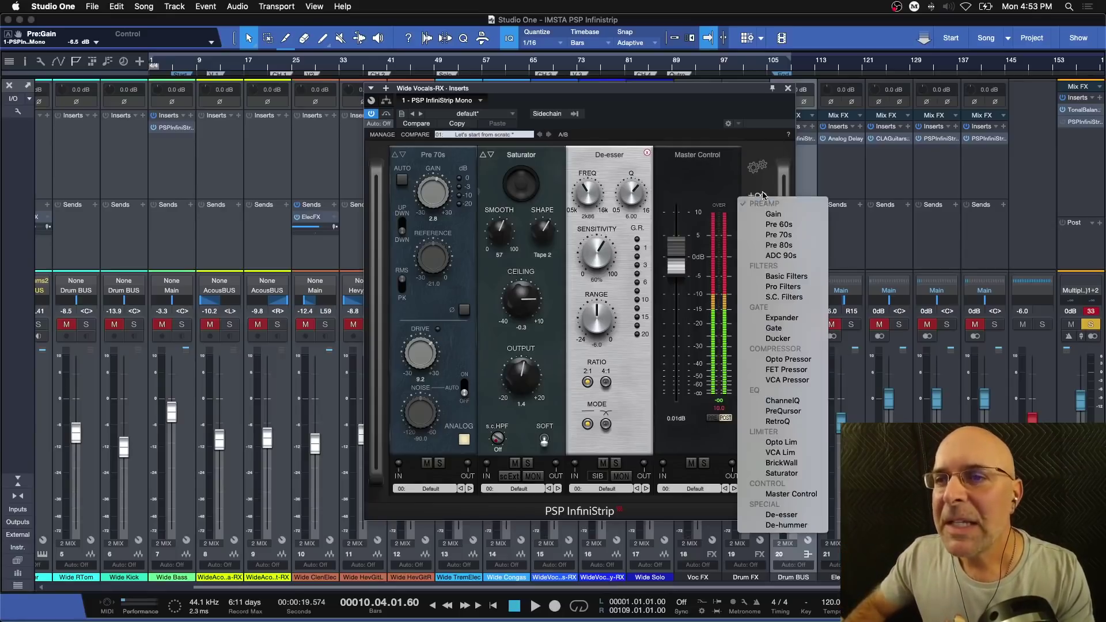
pyautogui.click(777, 421)
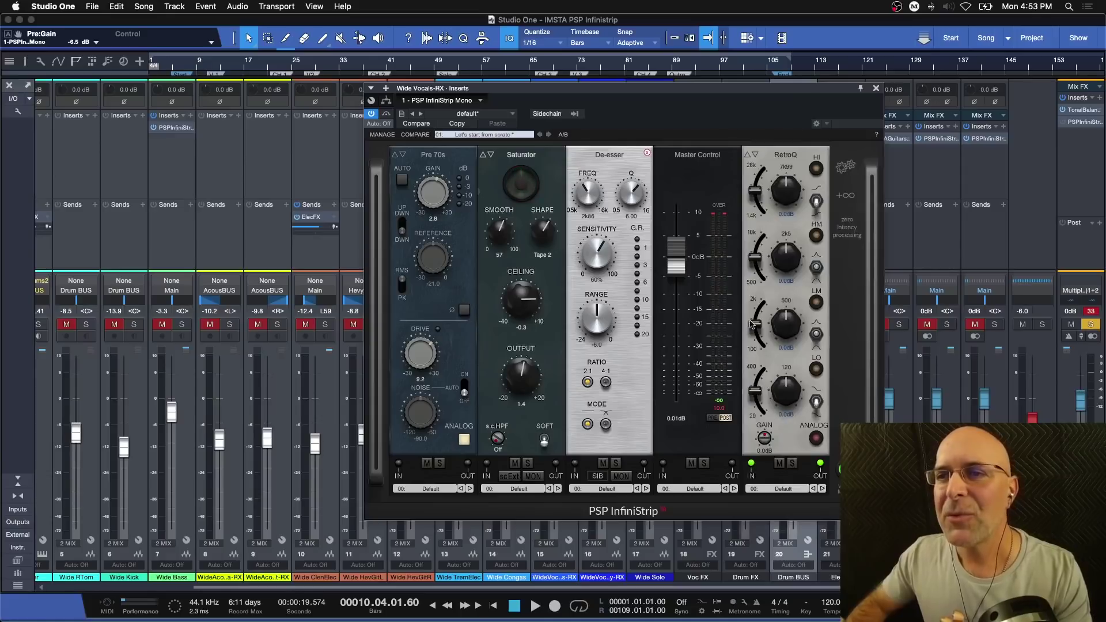
pyautogui.moveTo(781, 169); pyautogui.dragTo(681, 193)
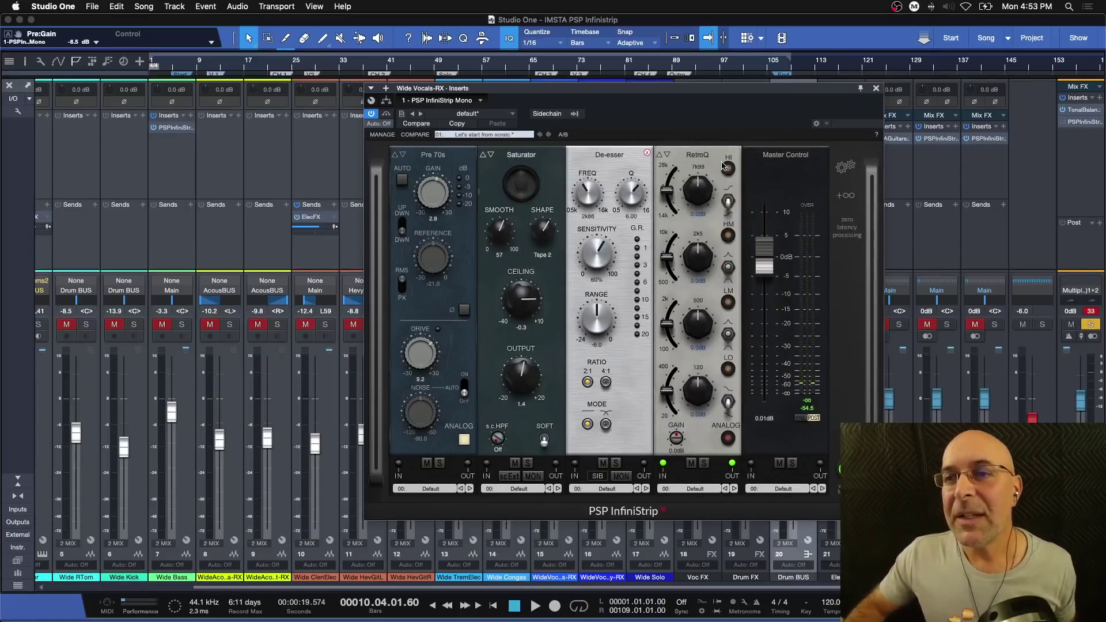
# Step: Load the "07: Warmer" preset in the RetroQ module and start playback to hear it
pyautogui.click(686, 490)
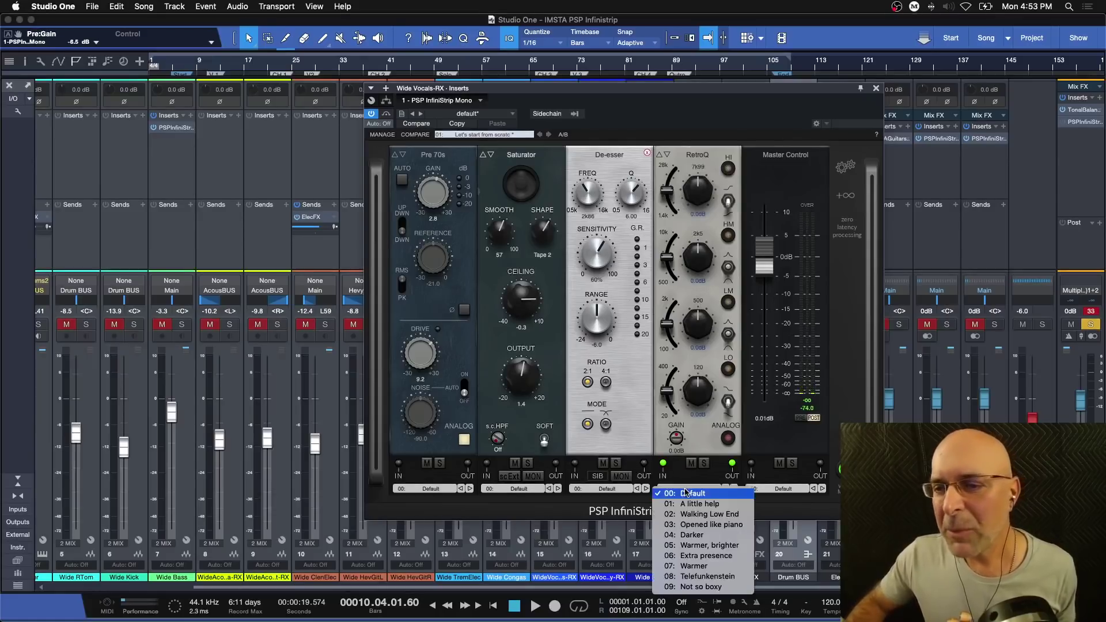
pyautogui.click(712, 567)
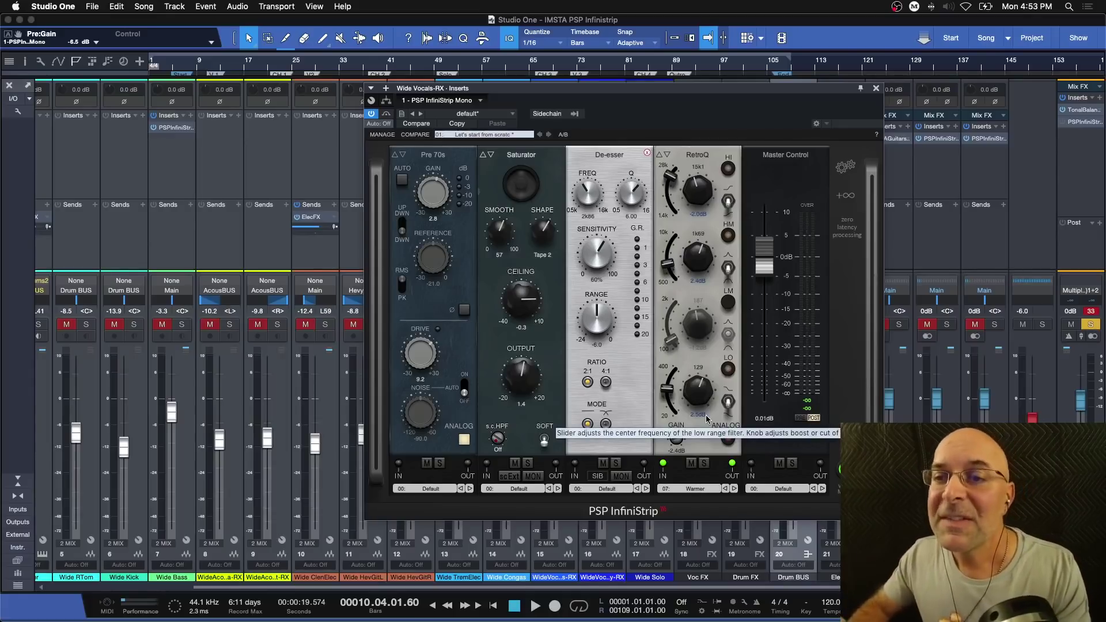
pyautogui.press('space')
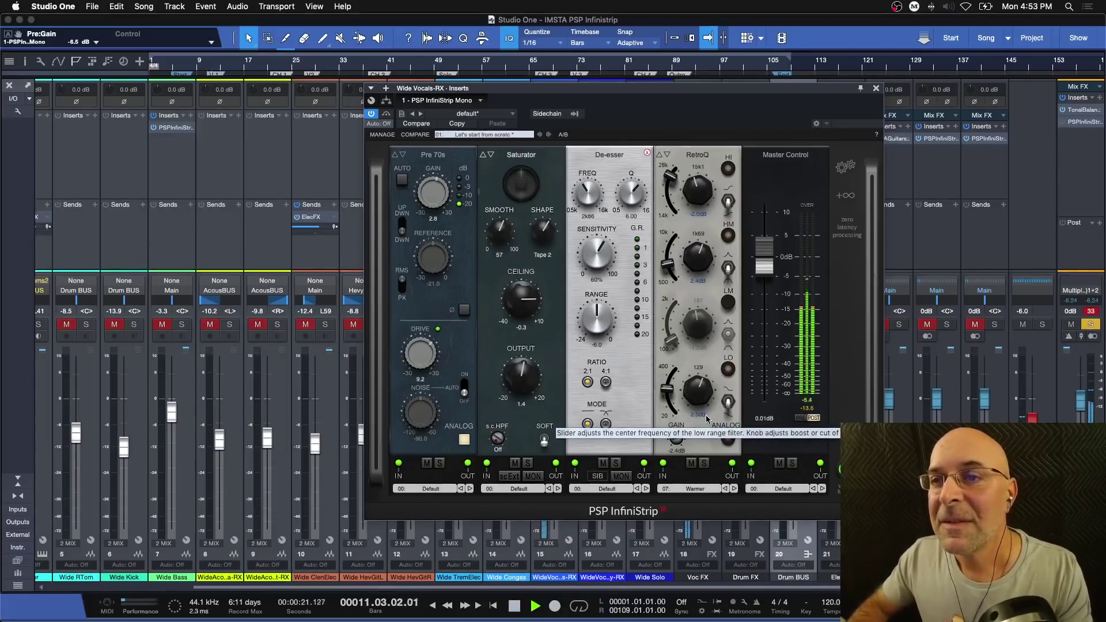
# Step: Compare the vocal with the RetroQ module bypassed and active, and stop playback
pyautogui.click(692, 464)
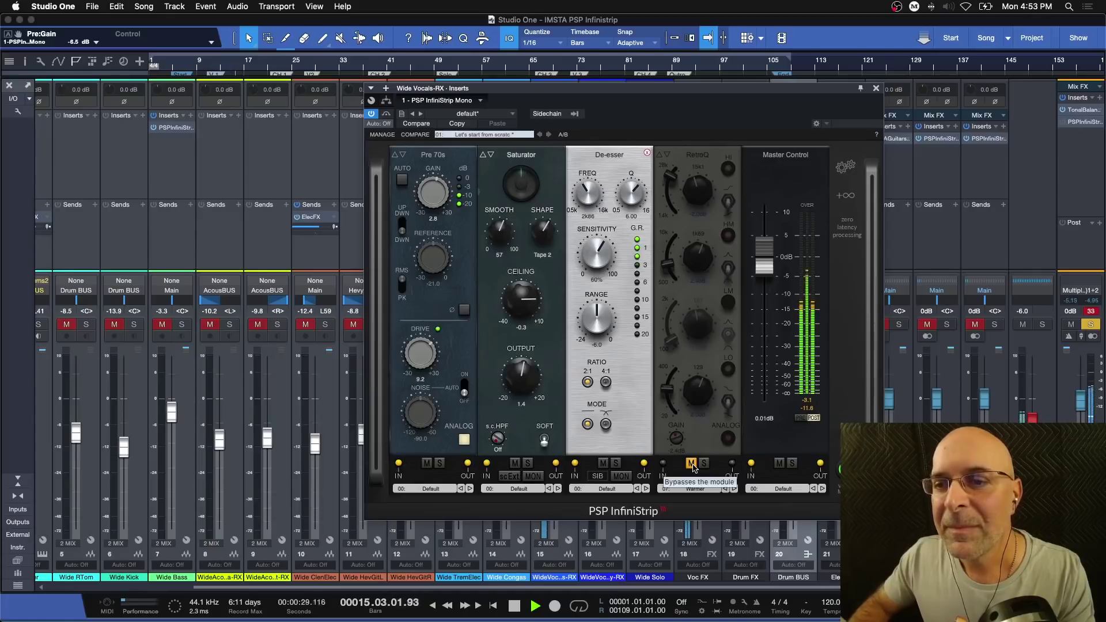
pyautogui.click(693, 464)
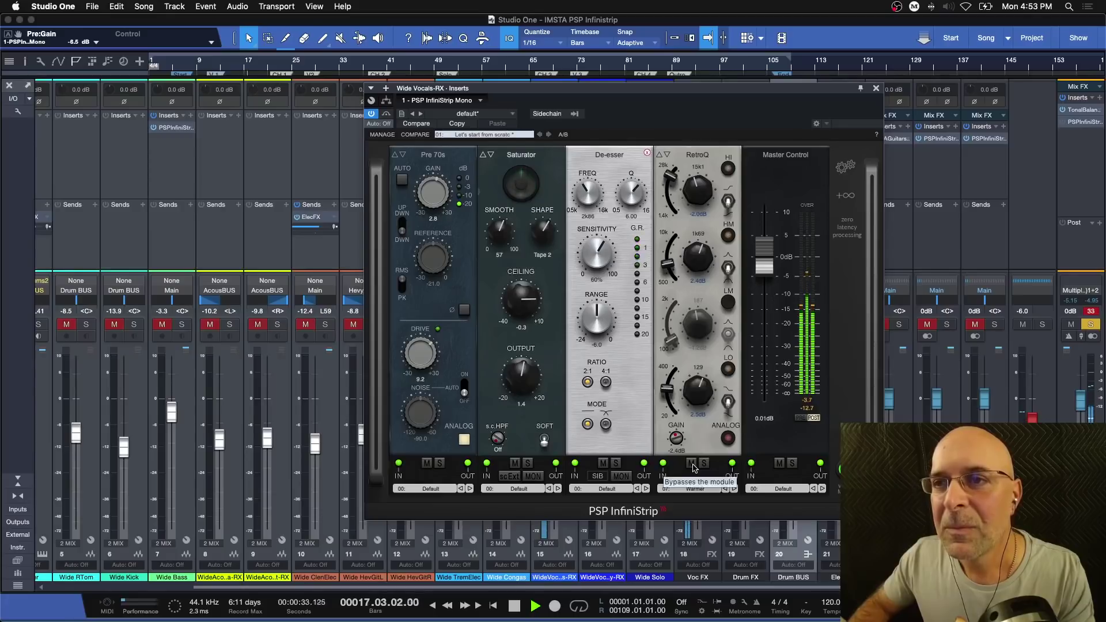
pyautogui.press('space')
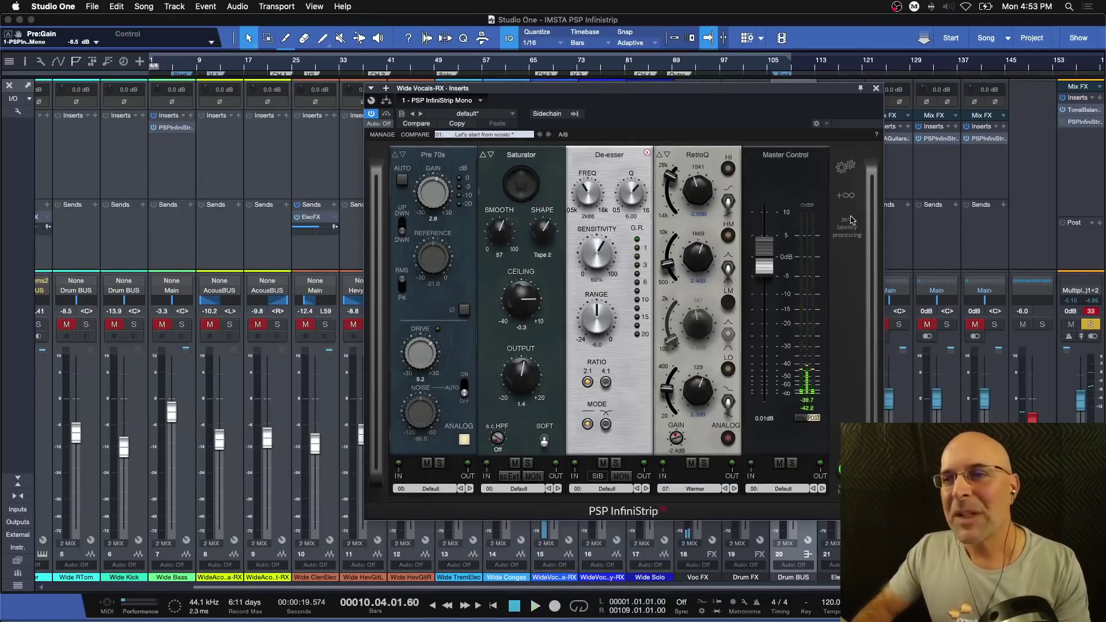
# Step: Add an Opto Pressor compressor module and place it between the De-esser and the RetroQ
pyautogui.click(847, 197)
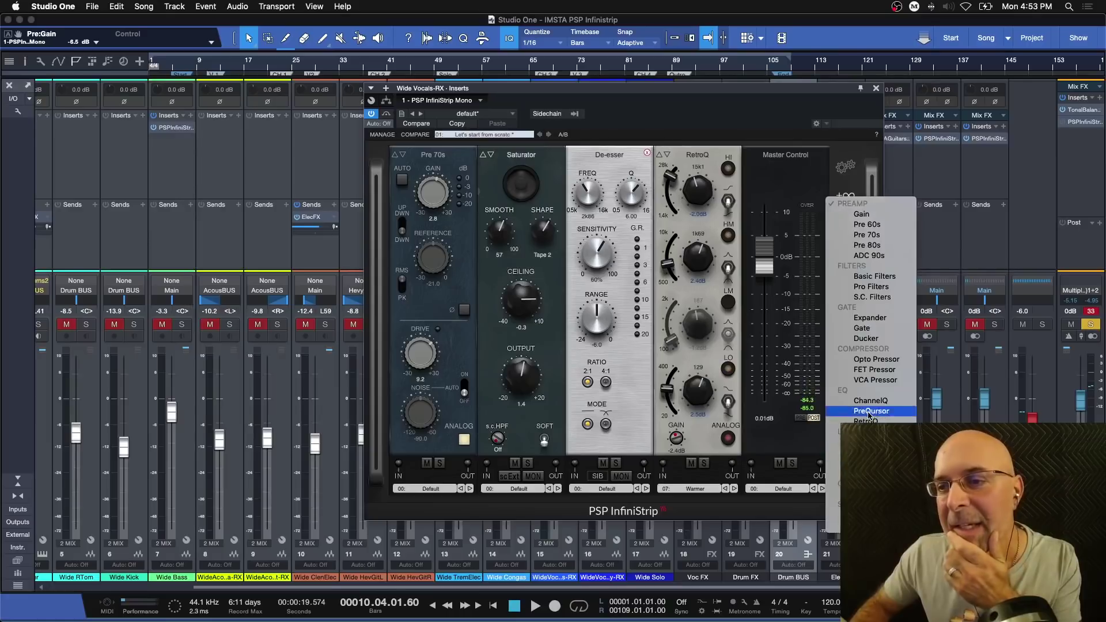
pyautogui.click(869, 360)
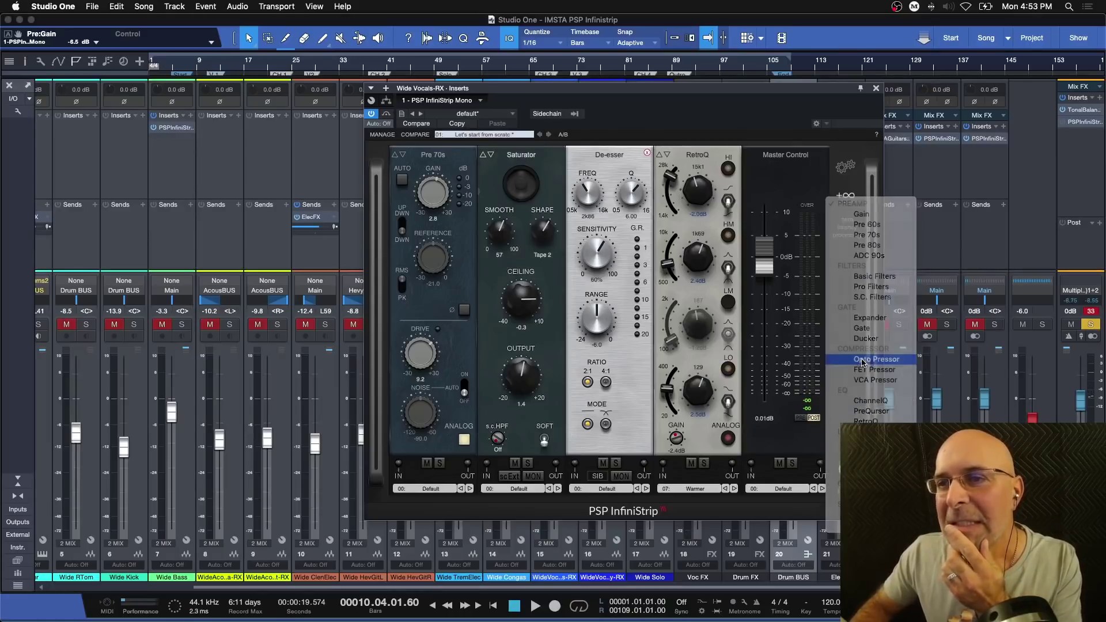
pyautogui.moveTo(828, 163); pyautogui.dragTo(656, 159)
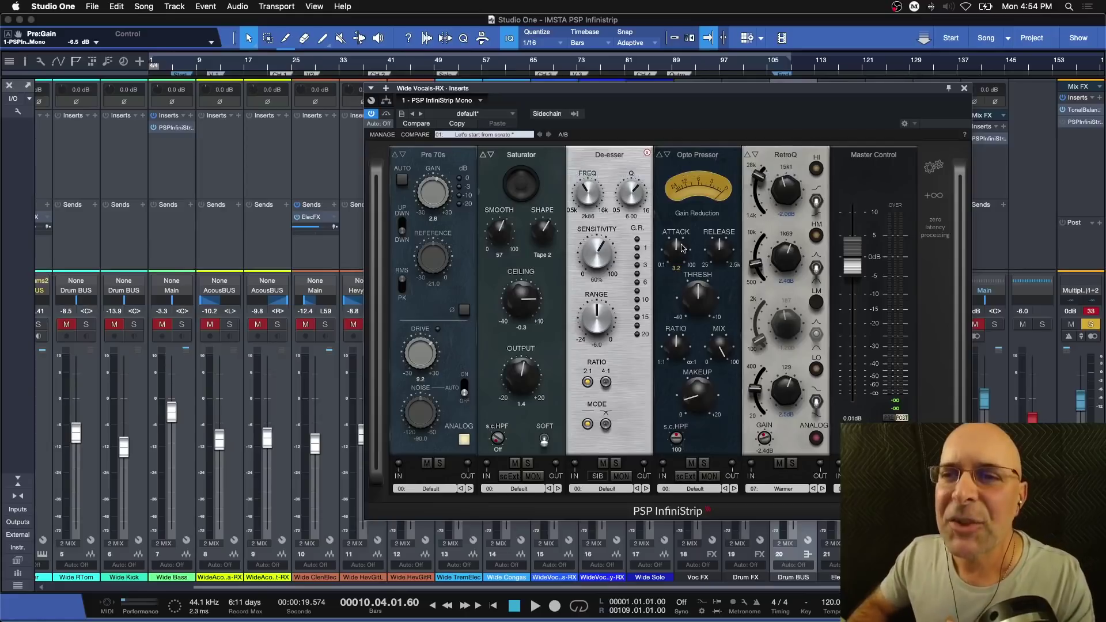
# Step: Cycle the new compressor module through the alternative compressor types up to VCA Pressor and return to Opto Pressor
pyautogui.click(666, 155)
pyautogui.click(666, 155)
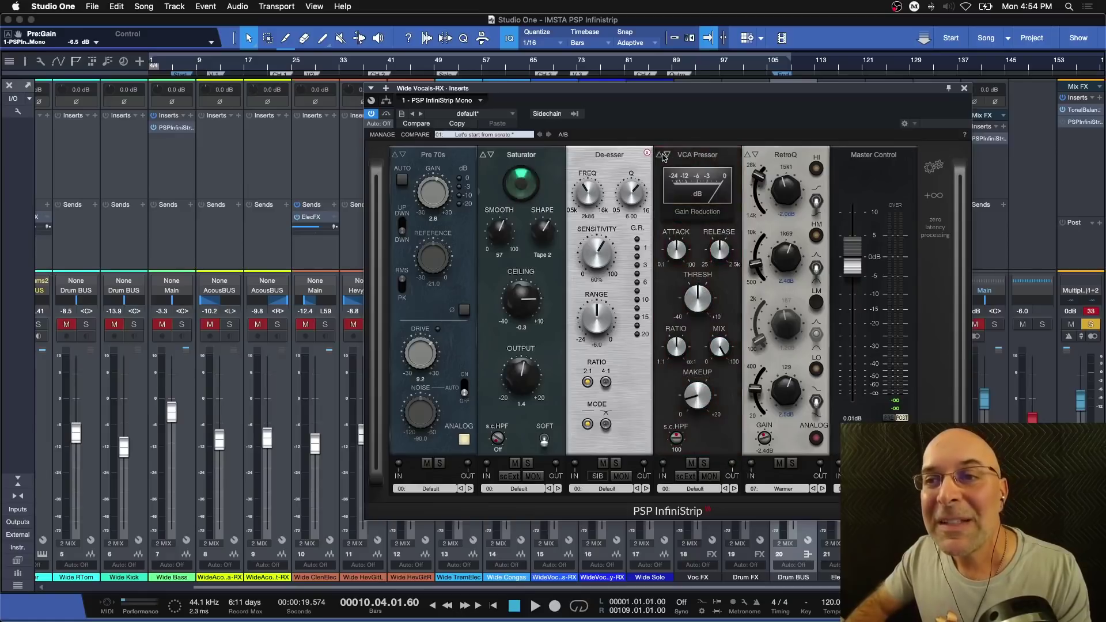
pyautogui.click(661, 155)
pyautogui.click(661, 156)
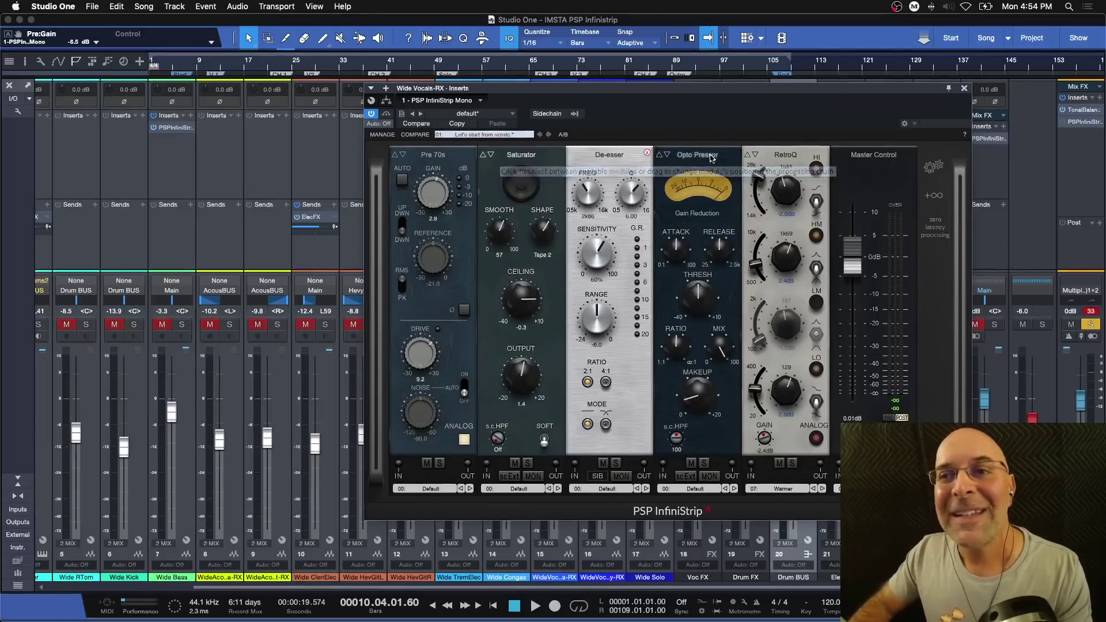
# Step: Play the vocal and set the Opto Pressor's threshold to -3.3 and its ratio to 3.3:1
pyautogui.moveTo(715, 93); pyautogui.dragTo(610, 107)
pyautogui.moveTo(590, 294)
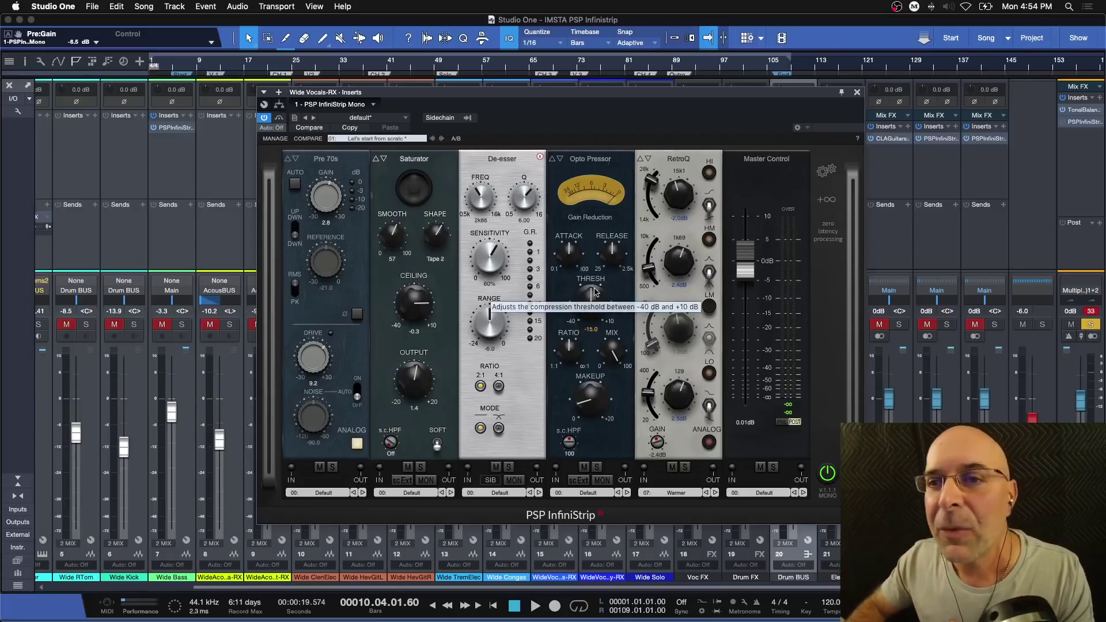
pyautogui.press('space')
pyautogui.moveTo(592, 297); pyautogui.dragTo(586, 263)
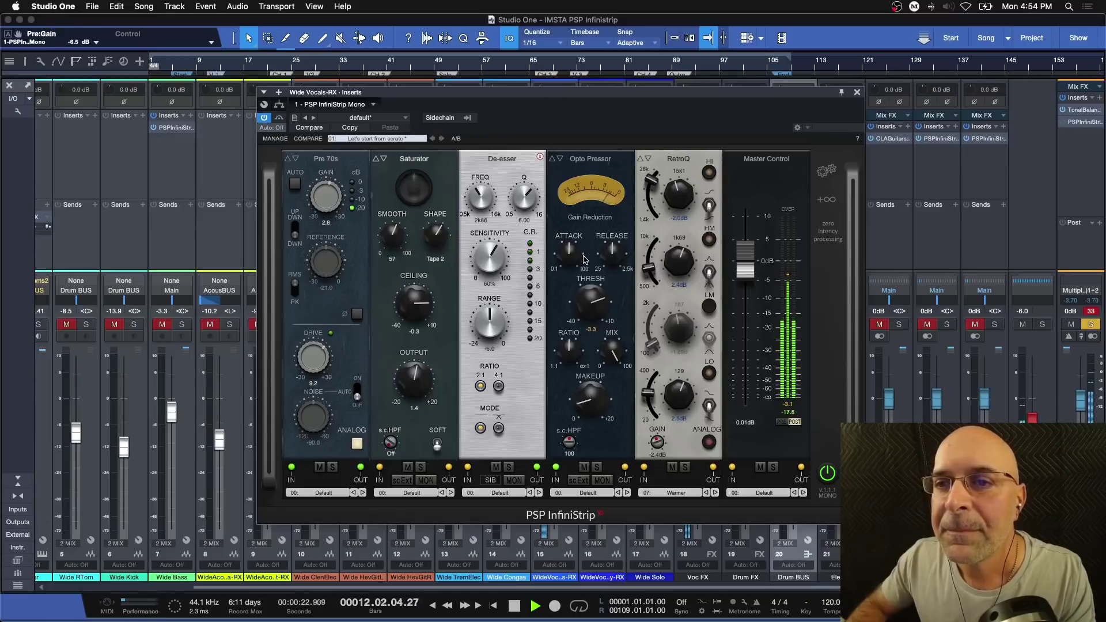
pyautogui.moveTo(580, 355)
pyautogui.moveTo(579, 355); pyautogui.dragTo(573, 365)
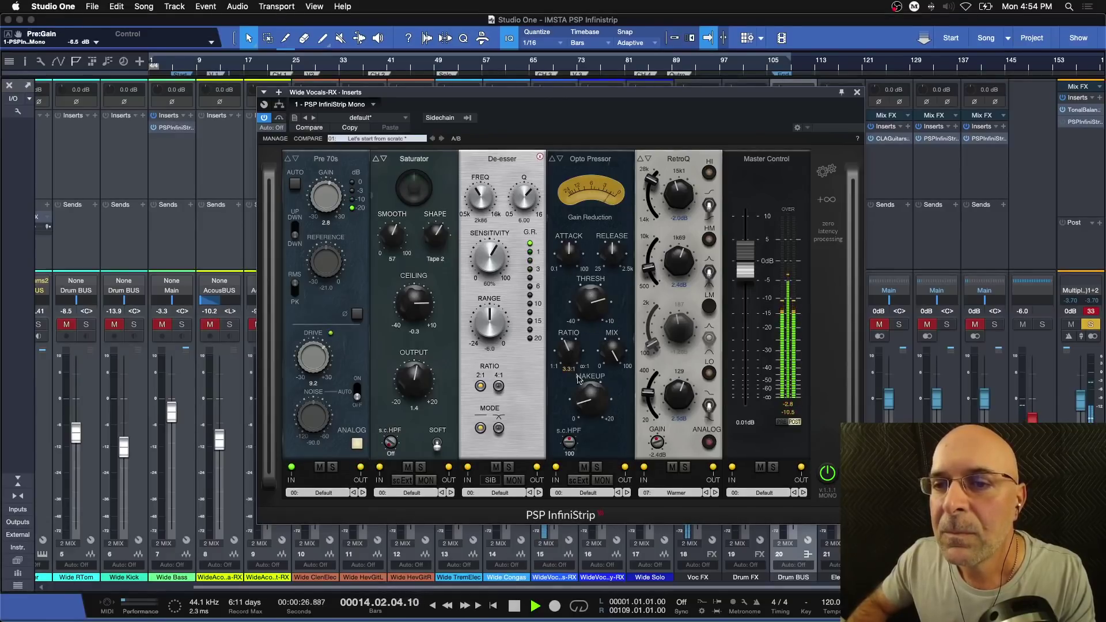
# Step: Set the Opto Pressor's attack to 1.7 and shorten its release while the vocal plays
pyautogui.moveTo(588, 398)
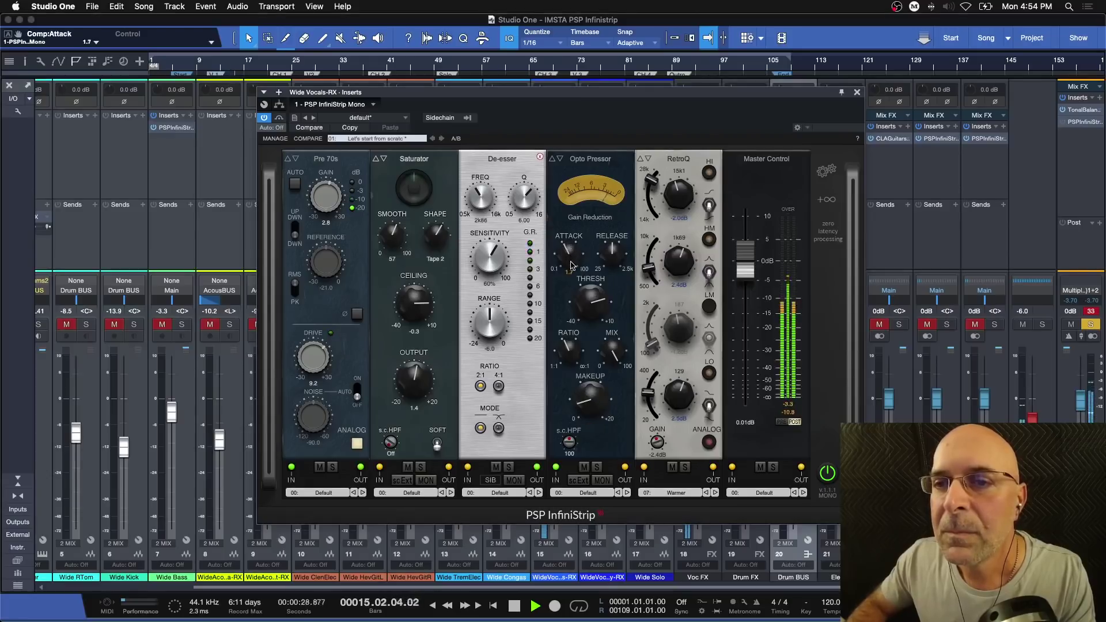
pyautogui.moveTo(620, 250)
pyautogui.moveTo(619, 249); pyautogui.dragTo(616, 270)
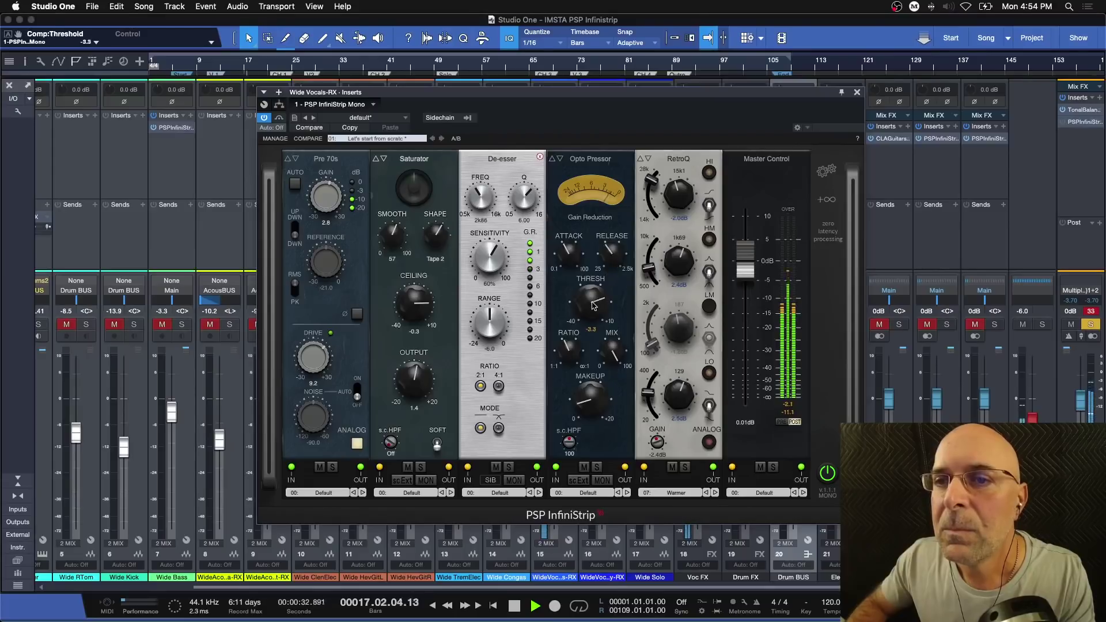
pyautogui.moveTo(594, 305)
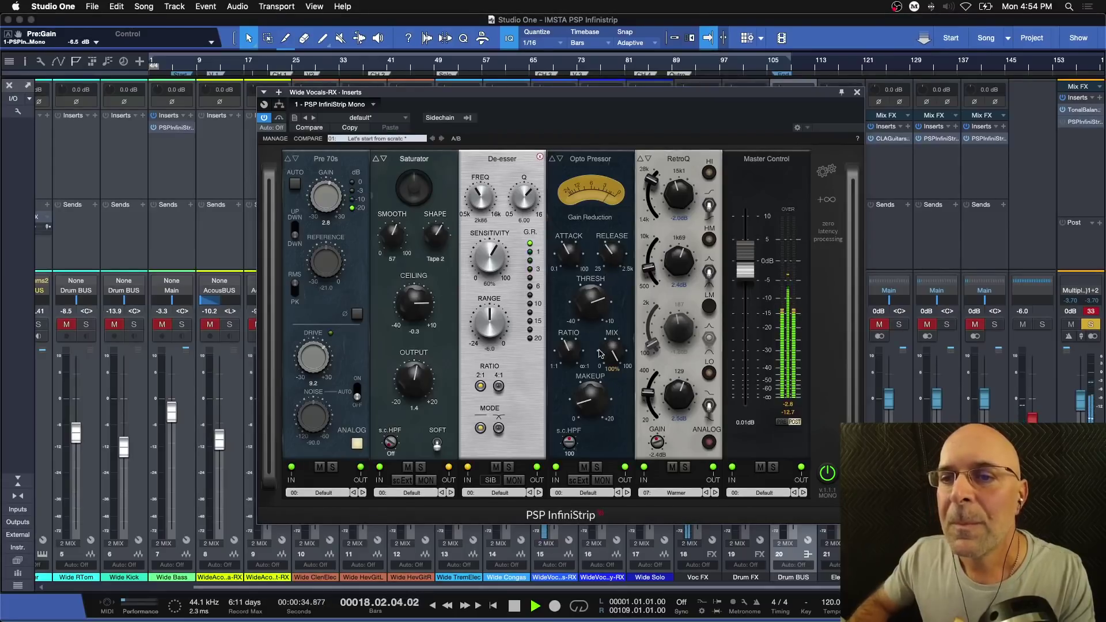
# Step: Compare the vocal with the Opto Pressor bypassed and active, leaving the module active and playback stopped
pyautogui.press('space')
pyautogui.click(584, 468)
pyautogui.press('space')
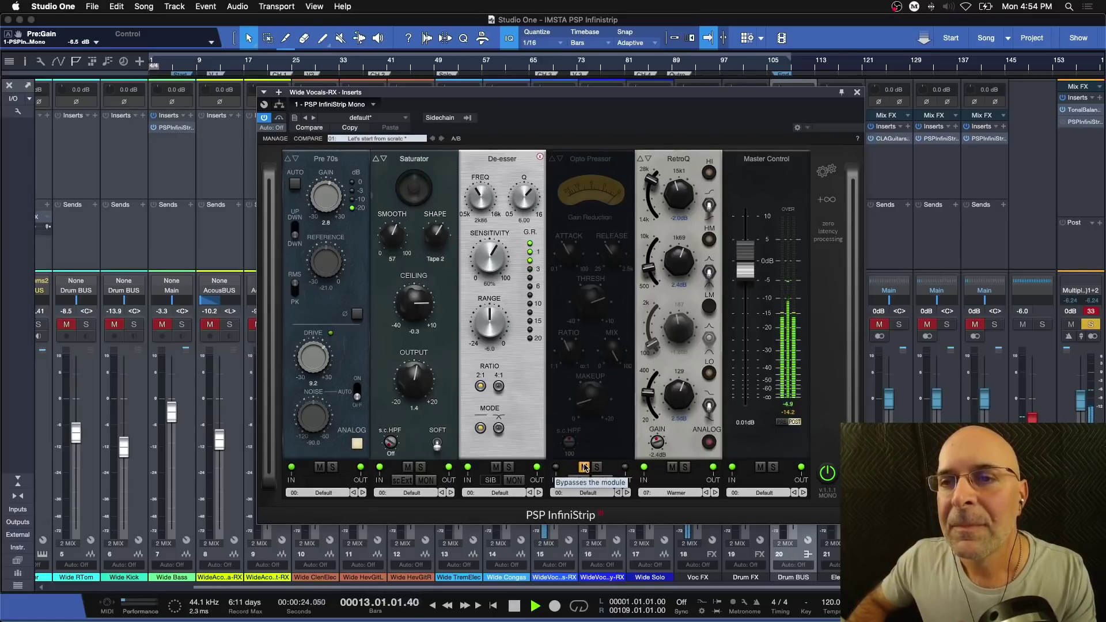
pyautogui.click(585, 468)
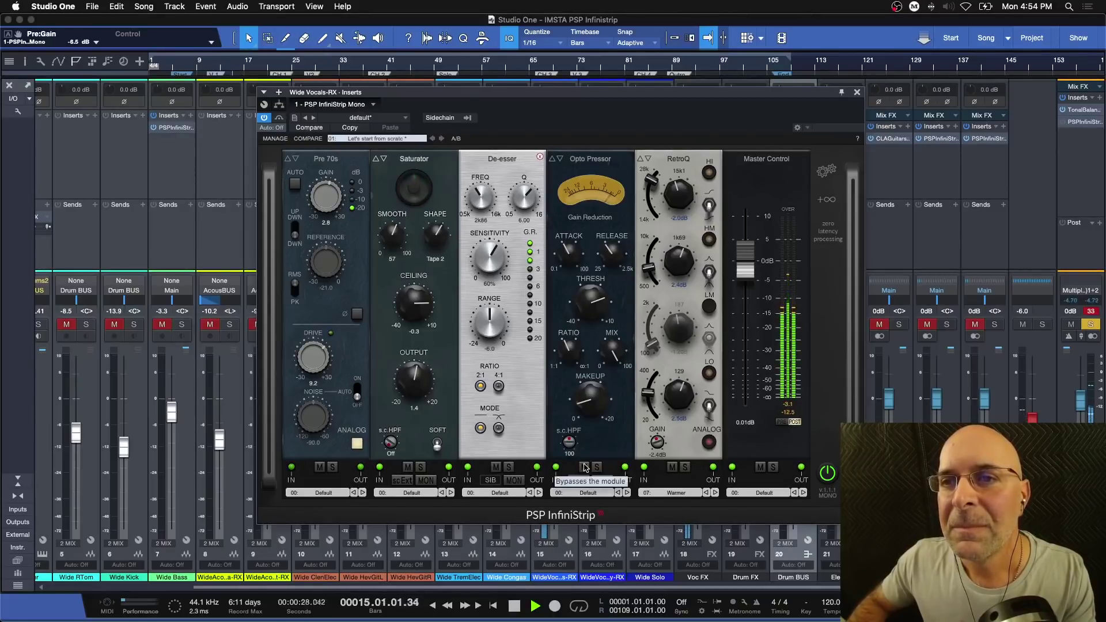
pyautogui.press('space')
pyautogui.press('space')
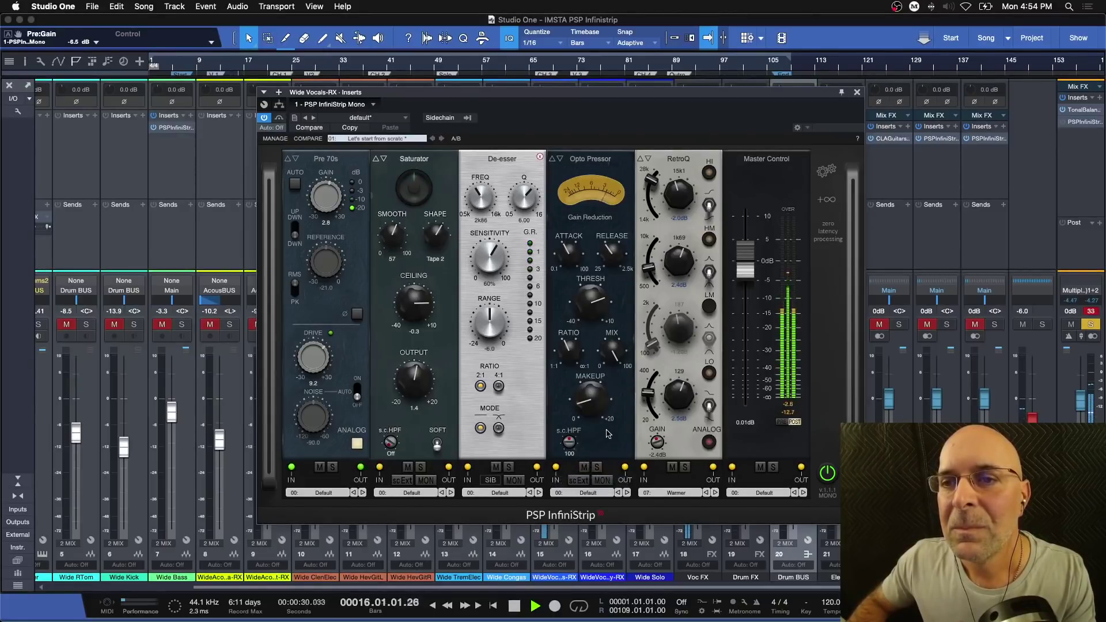
pyautogui.press('space')
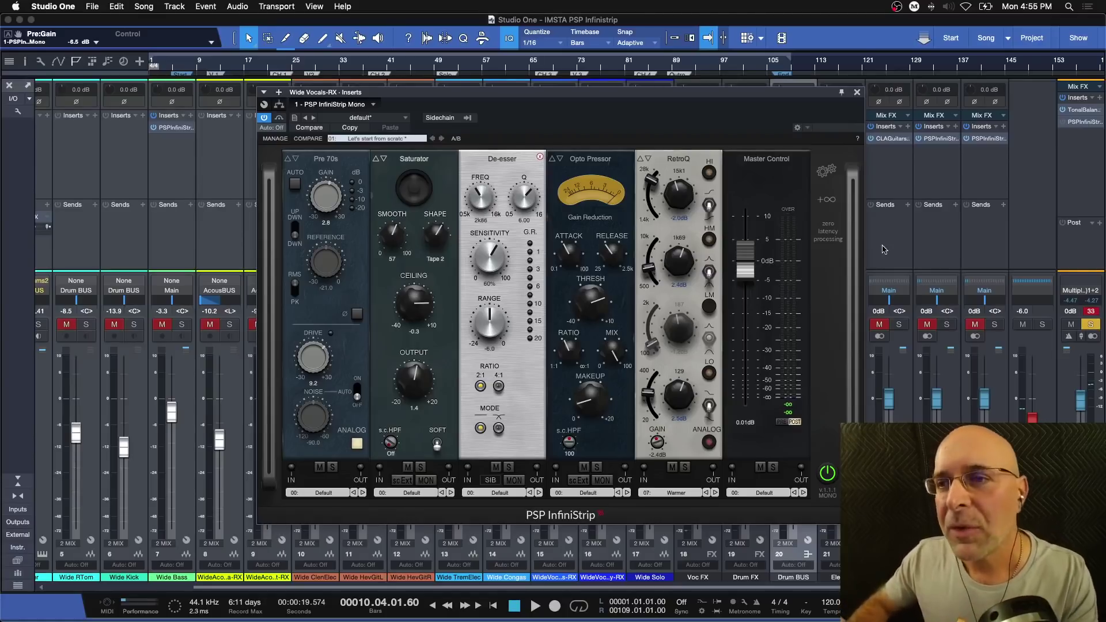
# Step: Add a second compressor module, change it to FET Pressor, and place it between the De-esser and the Opto Pressor
pyautogui.click(827, 202)
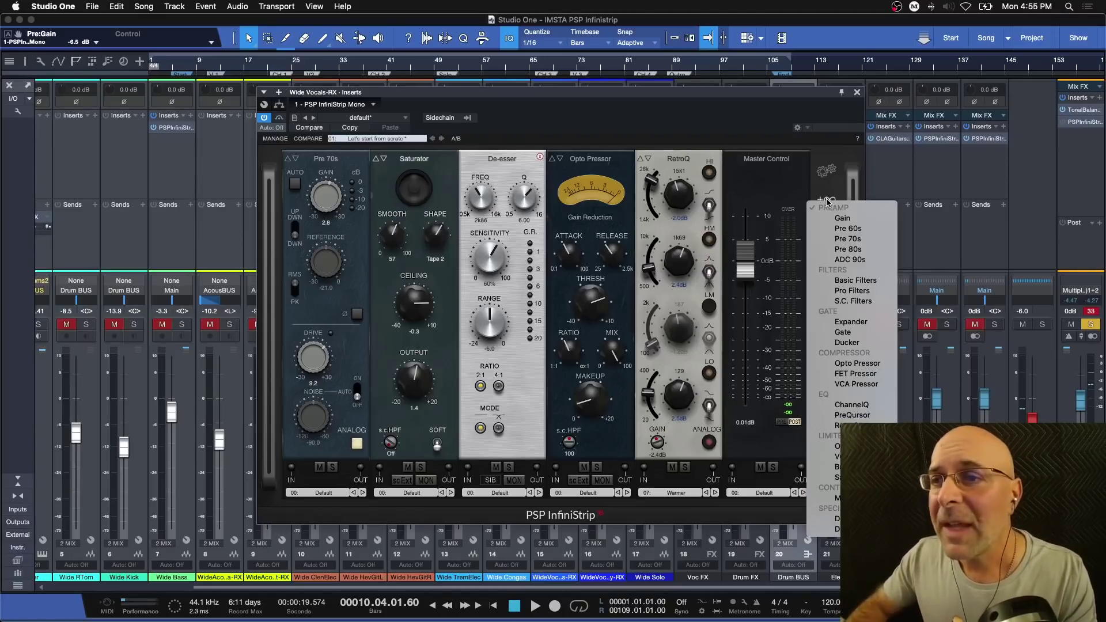
pyautogui.click(842, 363)
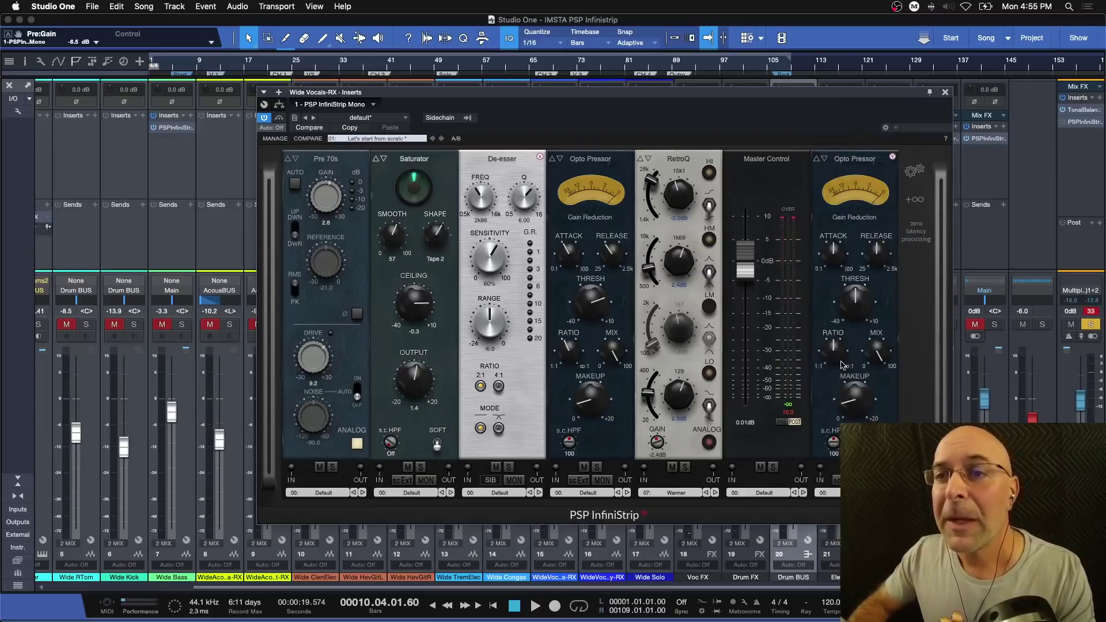
pyautogui.moveTo(826, 93); pyautogui.dragTo(771, 89)
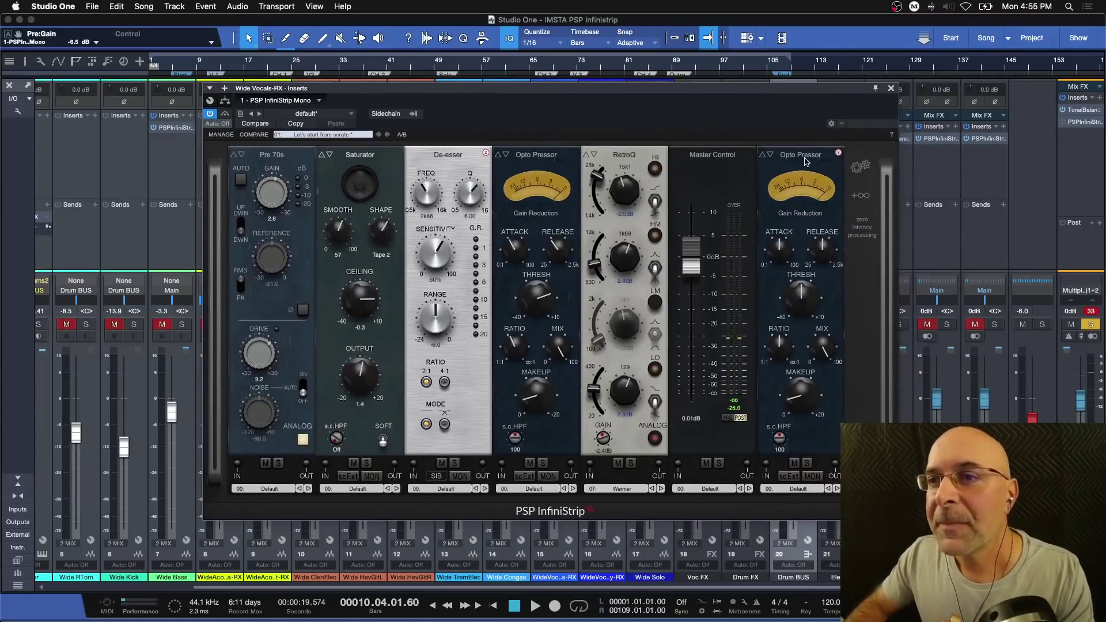
pyautogui.click(771, 156)
pyautogui.moveTo(798, 159); pyautogui.dragTo(547, 160)
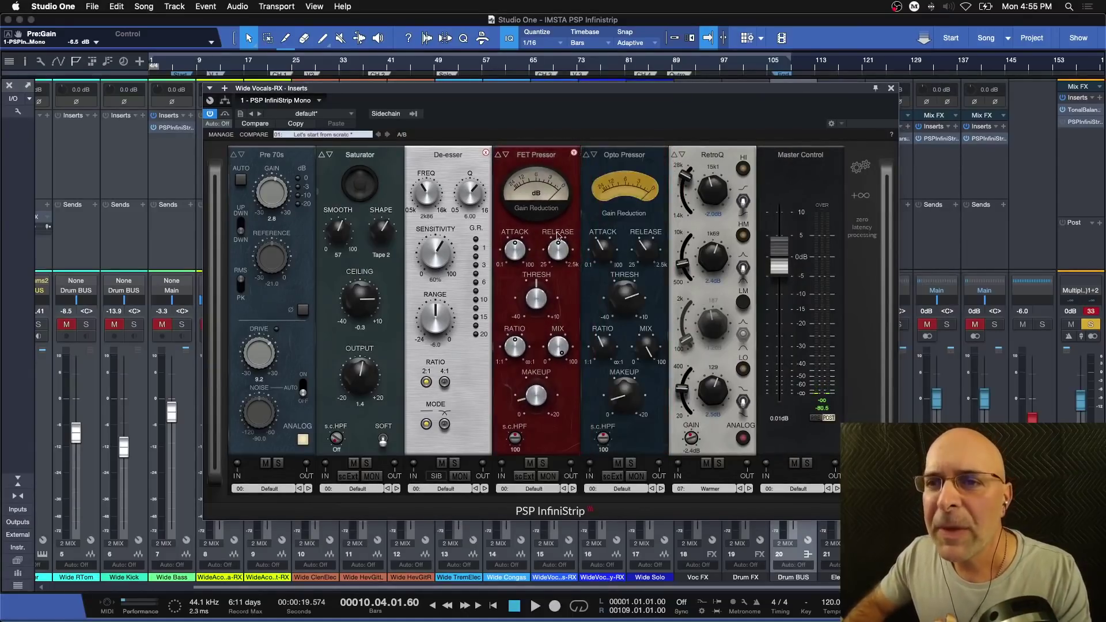
# Step: Bypass the Opto Pressor and set the FET Pressor's threshold to -9.8 while auditioning the vocal
pyautogui.moveTo(631, 281)
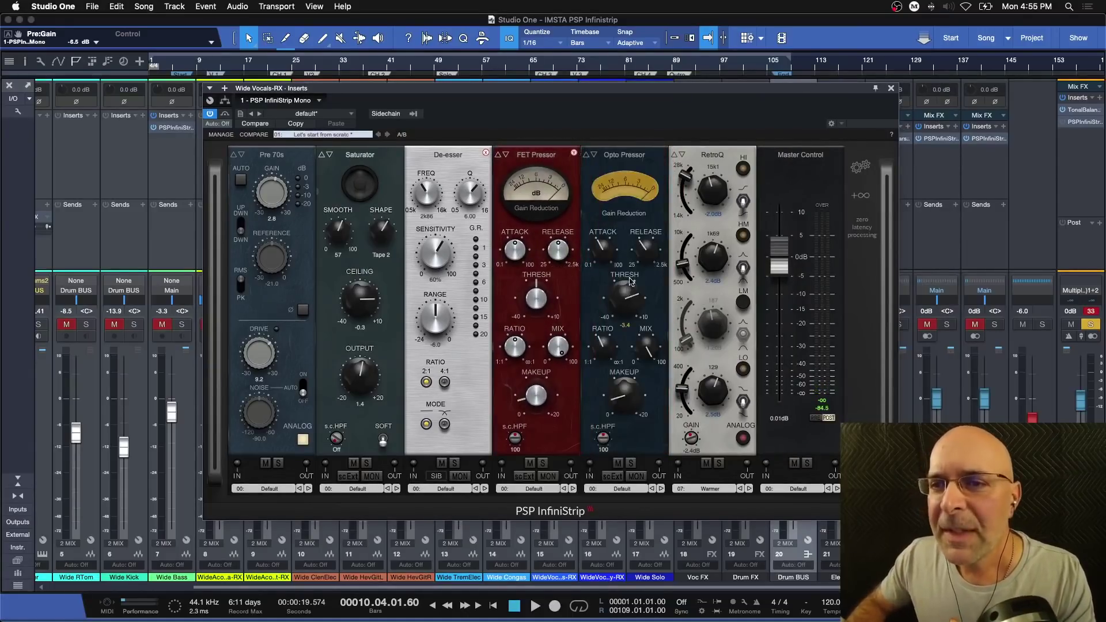
pyautogui.click(618, 464)
pyautogui.moveTo(553, 364)
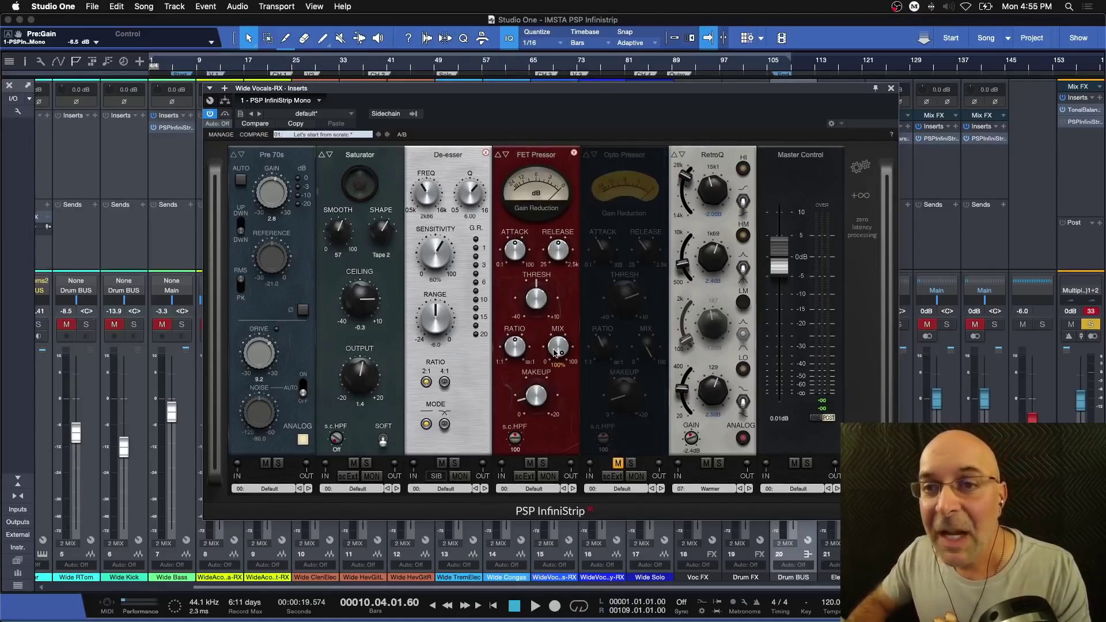
pyautogui.press('space')
pyautogui.moveTo(540, 302)
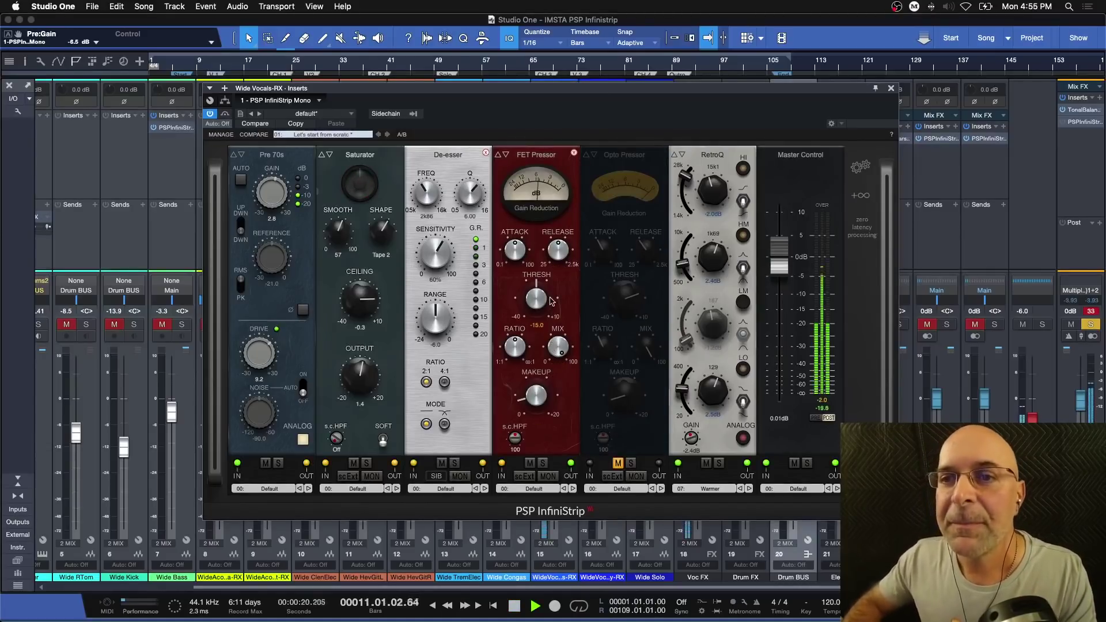
pyautogui.moveTo(540, 302)
pyautogui.mouseDown()
pyautogui.moveTo(541, 263)
pyautogui.moveTo(544, 285)
pyautogui.mouseUp()
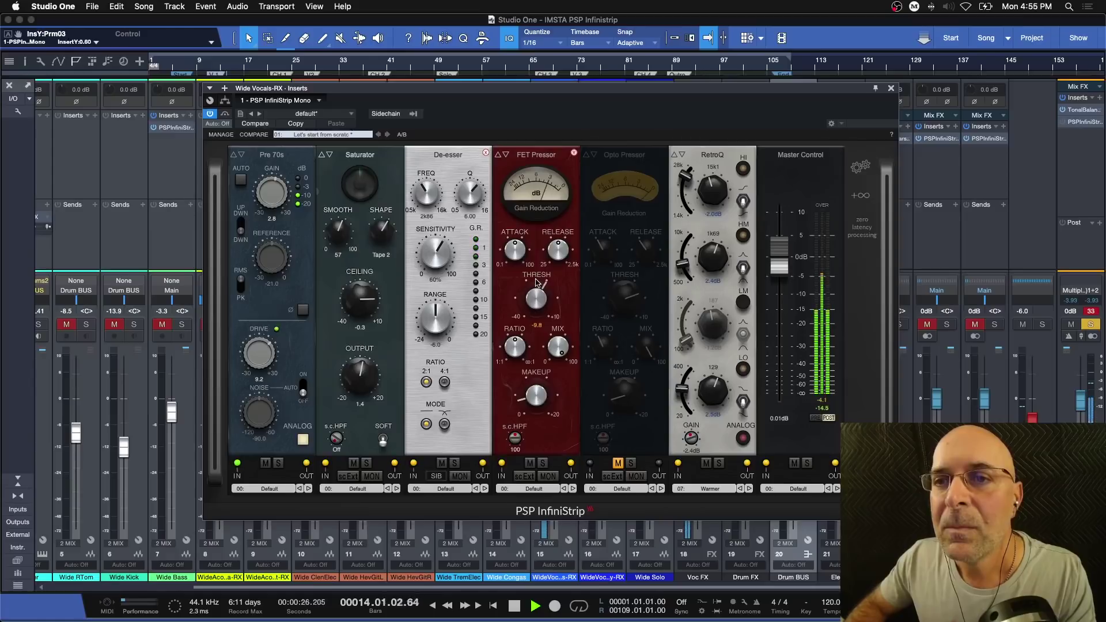
pyautogui.press('space')
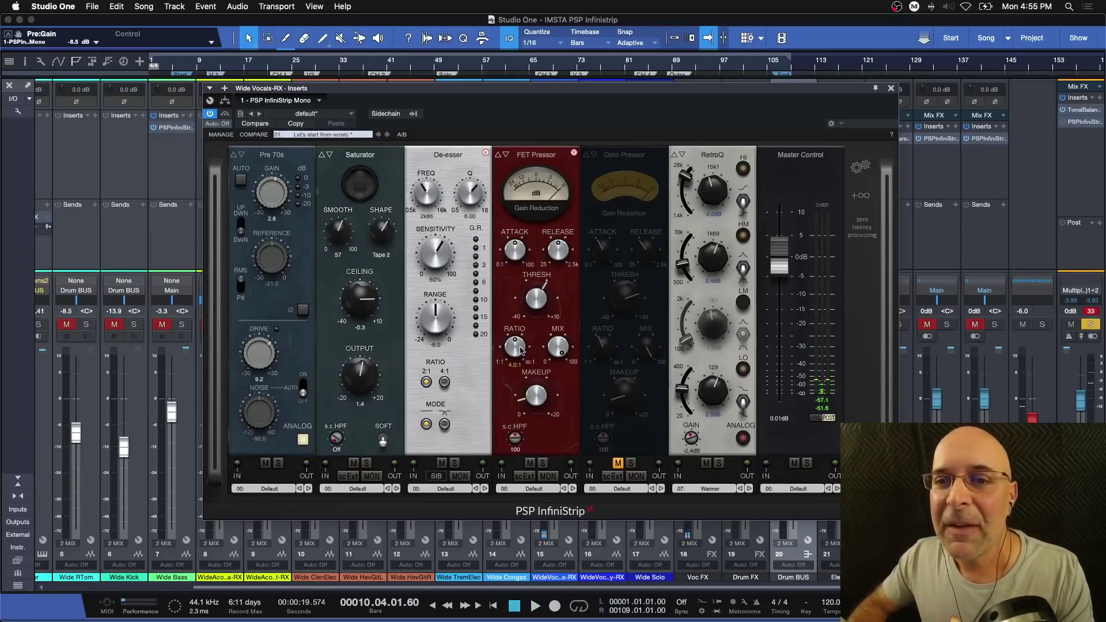
# Step: Adjust the FET Pressor's ratio and set its attack to 0.8 and release to 196.2
pyautogui.moveTo(521, 354)
pyautogui.moveTo(520, 348); pyautogui.dragTo(518, 360)
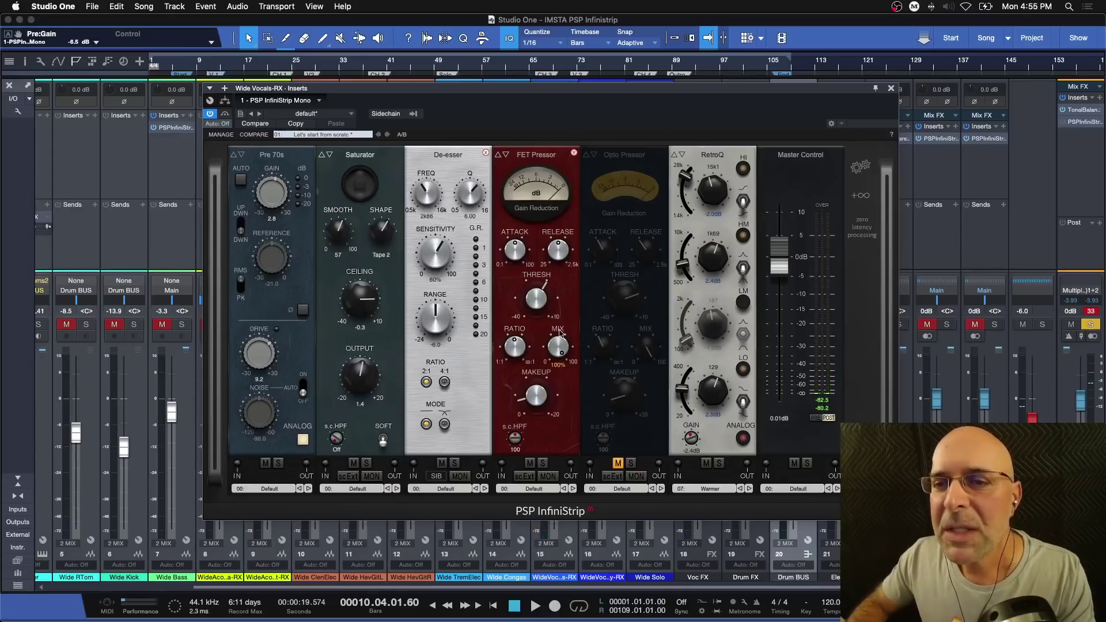
pyautogui.moveTo(562, 350)
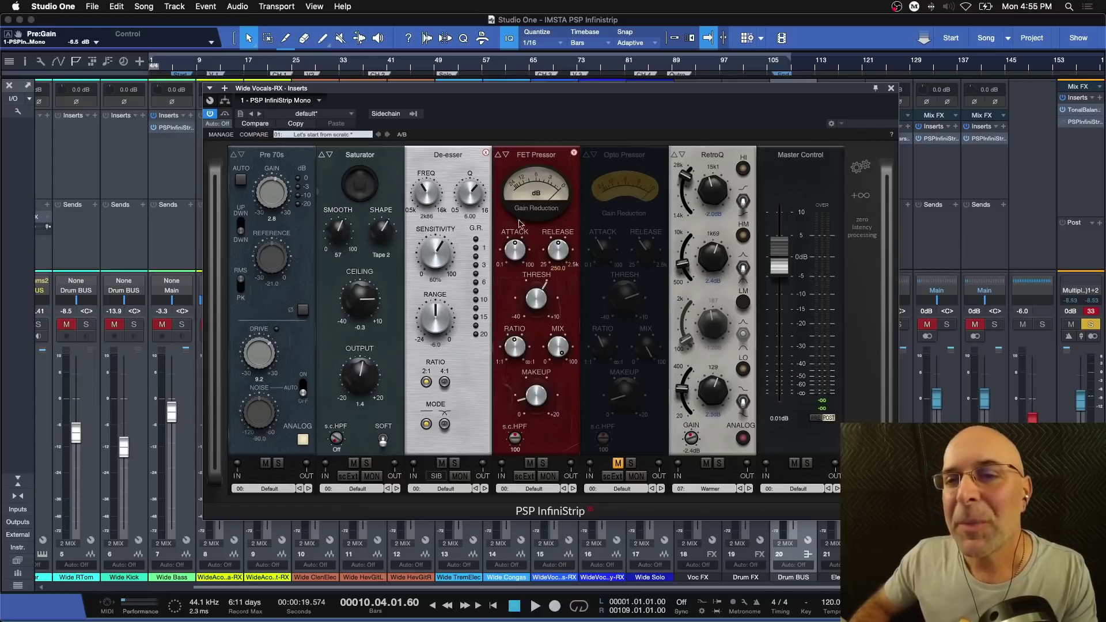
pyautogui.moveTo(515, 251); pyautogui.dragTo(519, 285)
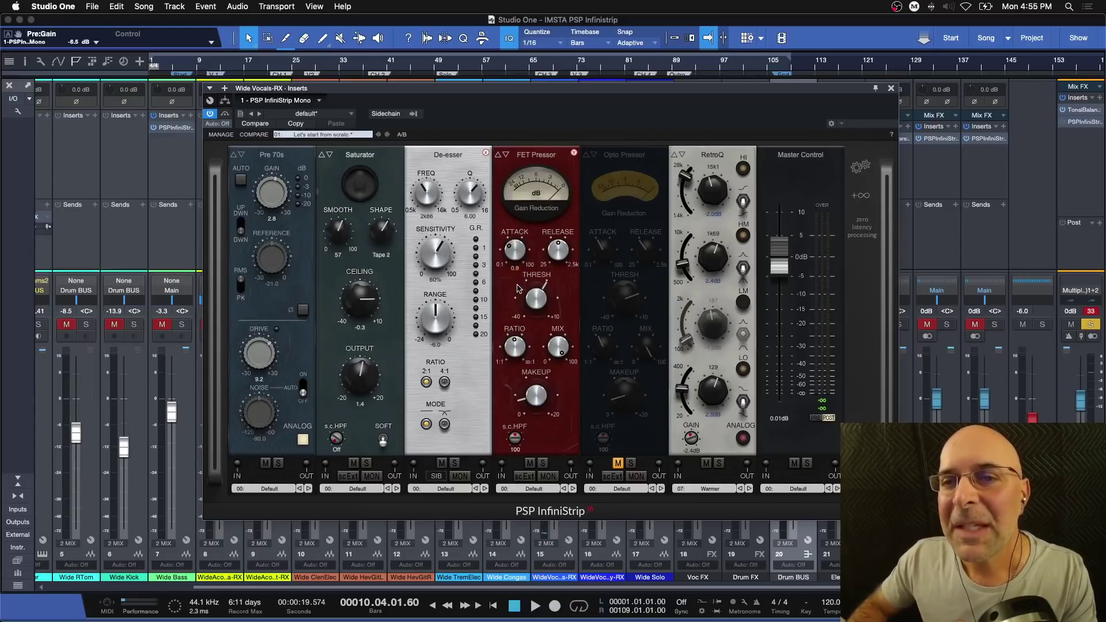
pyautogui.moveTo(559, 252)
pyautogui.moveTo(560, 251); pyautogui.dragTo(561, 259)
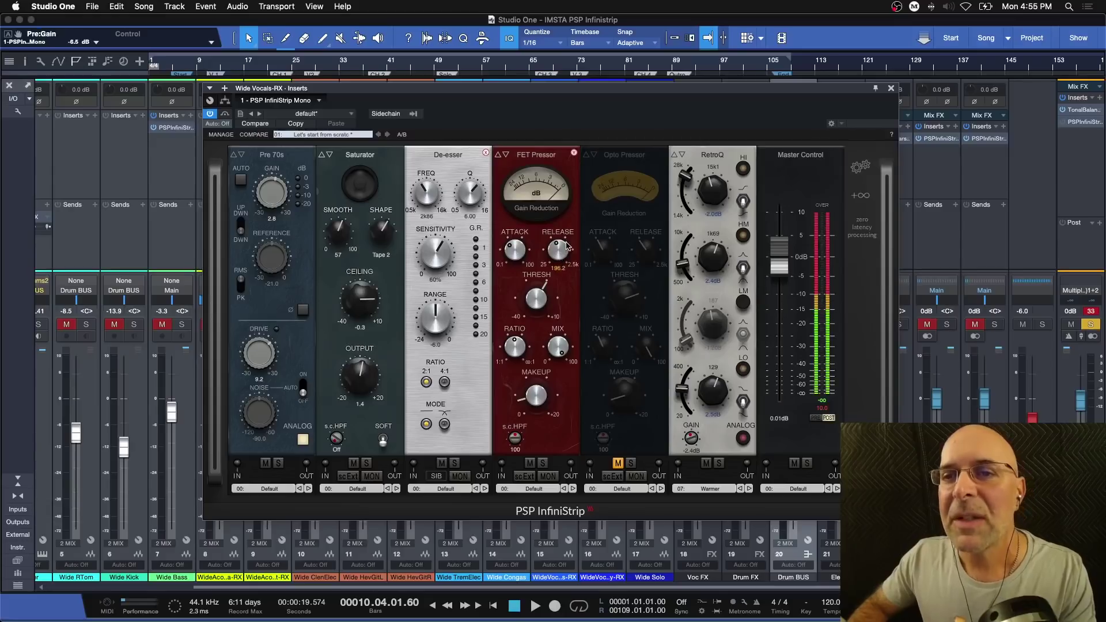
# Step: Compare the vocal with the FET Pressor active and bypassed, stop playback, and reactivate the Opto Pressor
pyautogui.press('space')
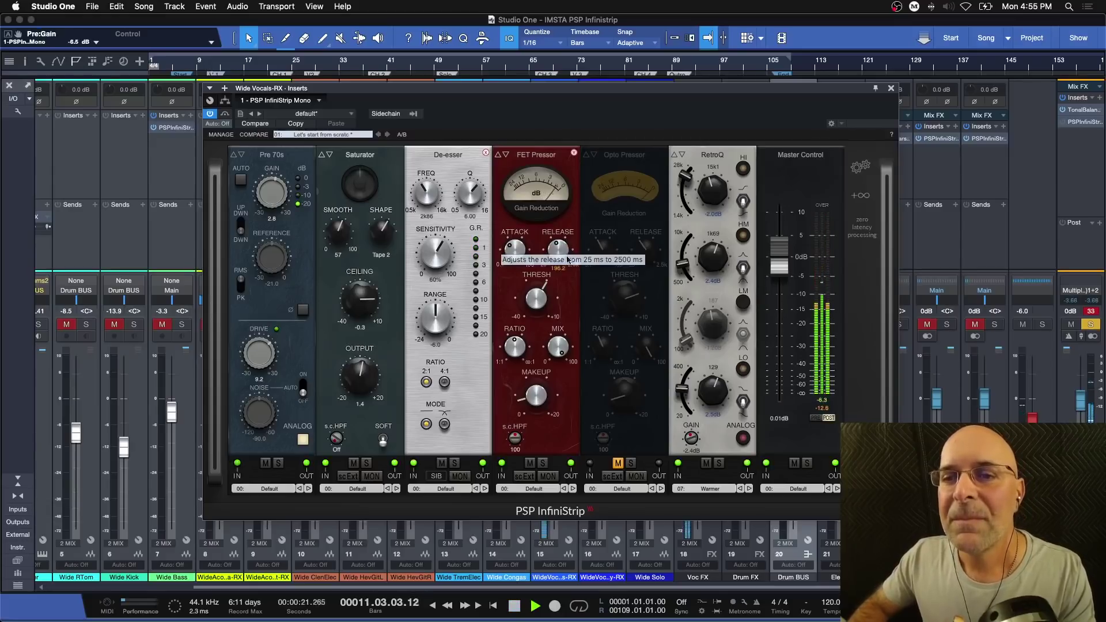
pyautogui.click(530, 464)
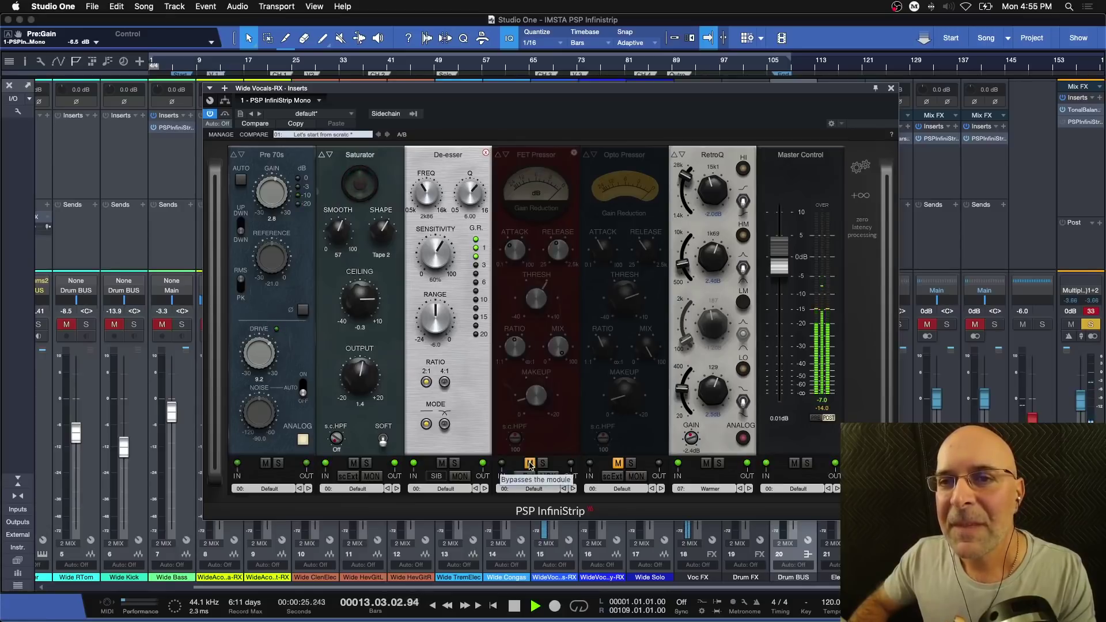
pyautogui.click(531, 464)
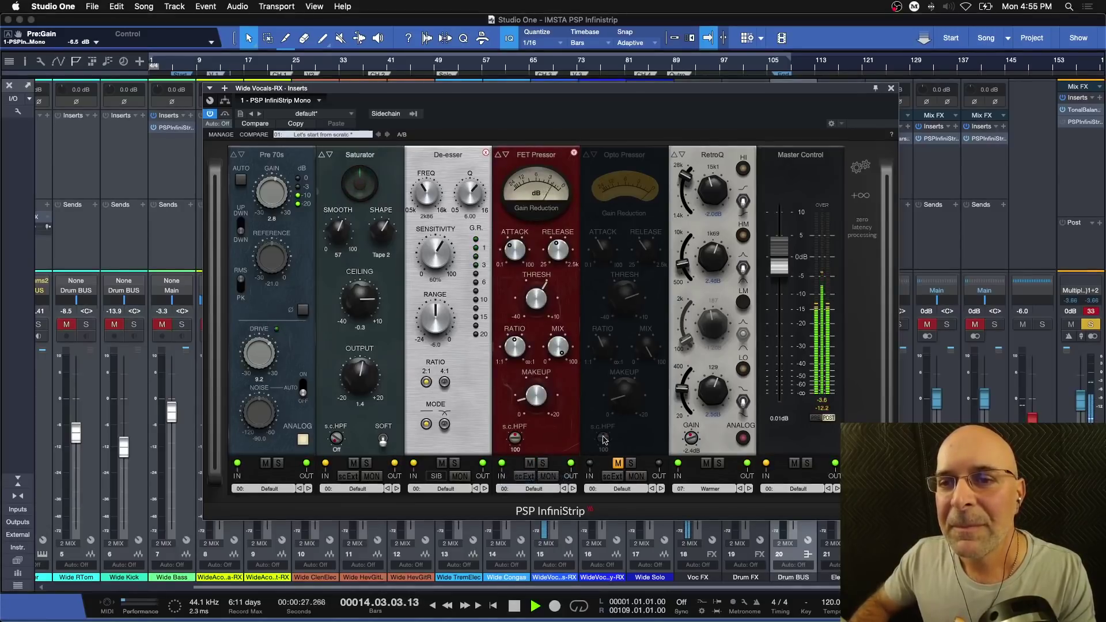
pyautogui.press('space')
pyautogui.click(618, 463)
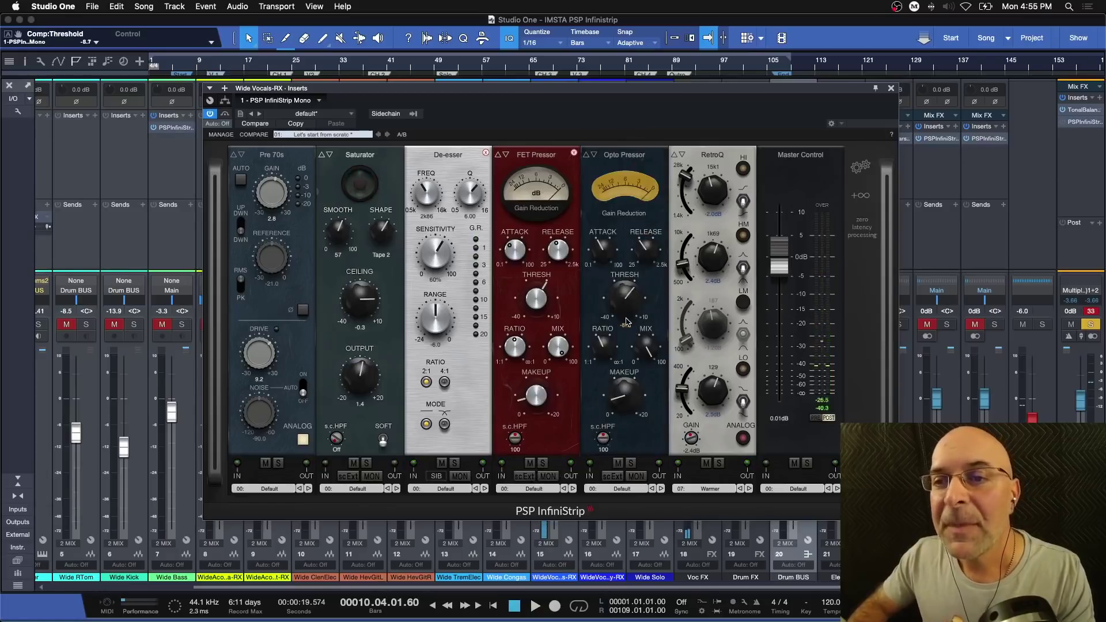
# Step: Fine-tune the Opto Pressor's threshold and attack while auditioning the vocal through both compressors, and stop playback
pyautogui.moveTo(628, 296)
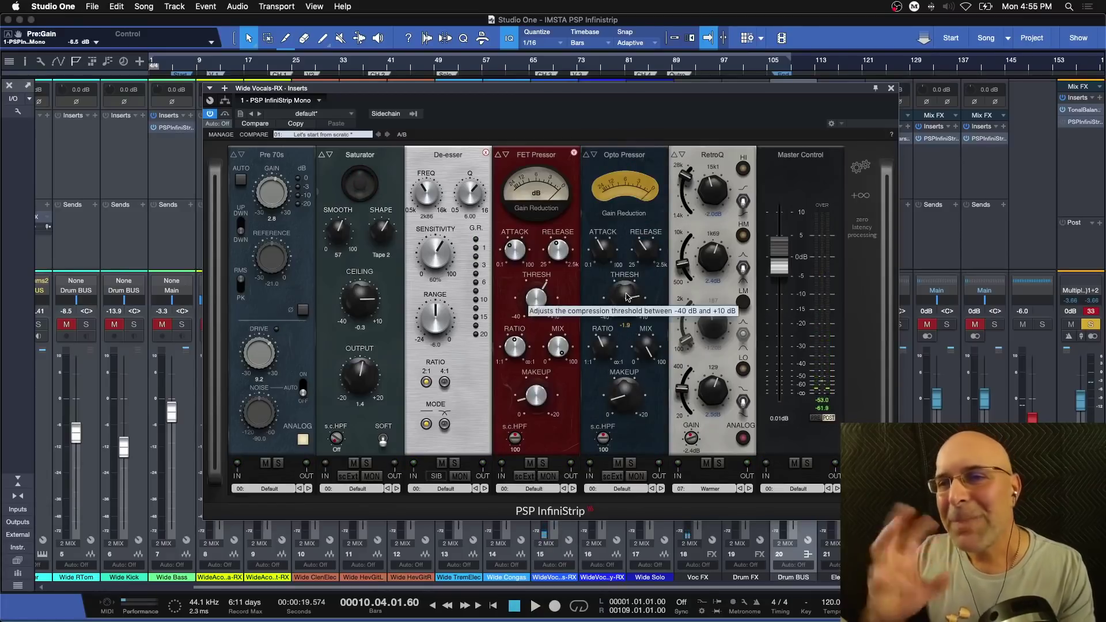
pyautogui.press('space')
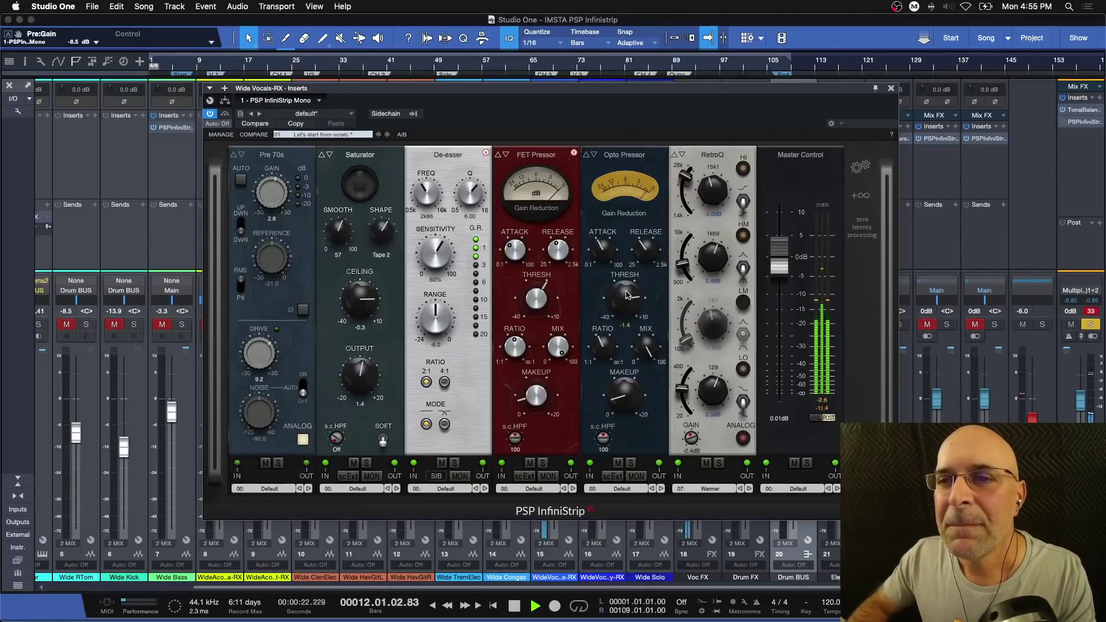
pyautogui.moveTo(619, 253)
pyautogui.moveTo(618, 254)
pyautogui.mouseDown()
pyautogui.moveTo(627, 266)
pyautogui.moveTo(611, 255)
pyautogui.mouseUp()
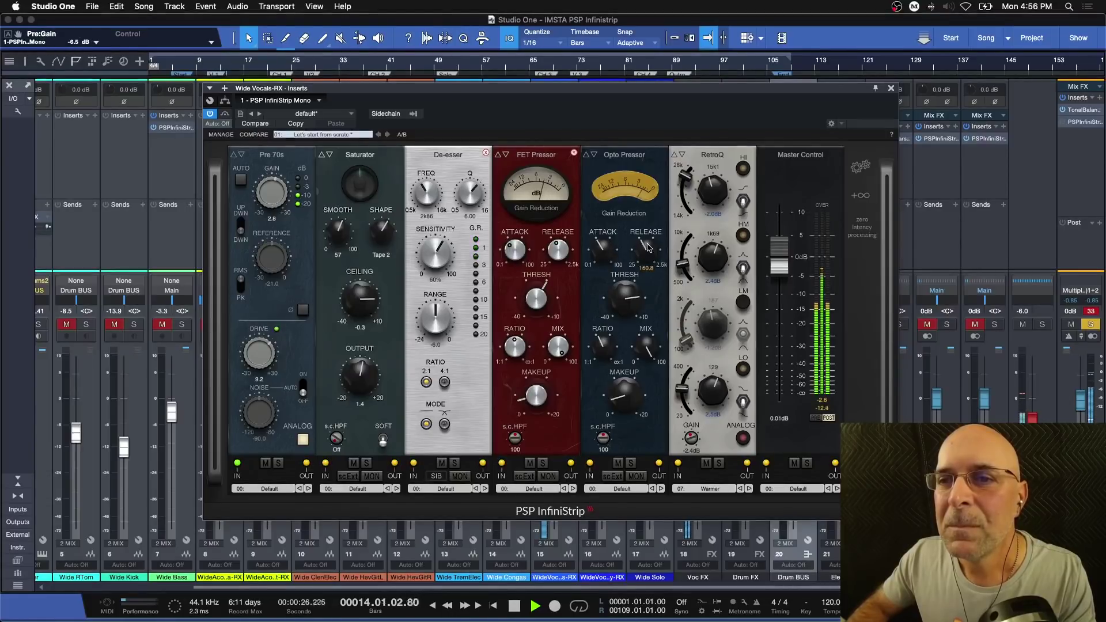
pyautogui.moveTo(638, 395)
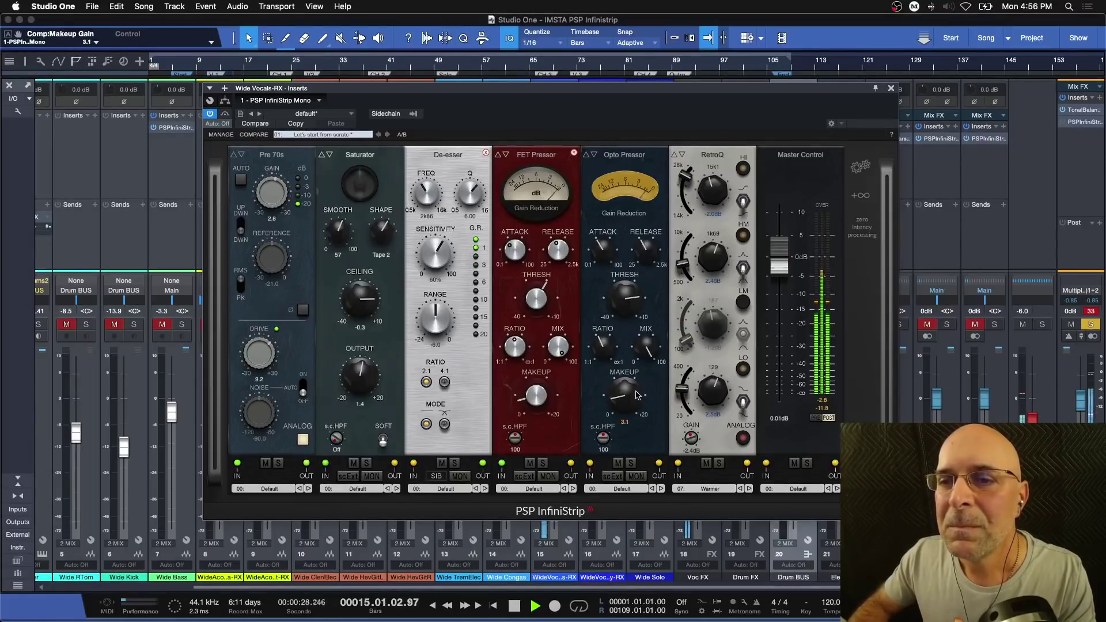
pyautogui.press('space')
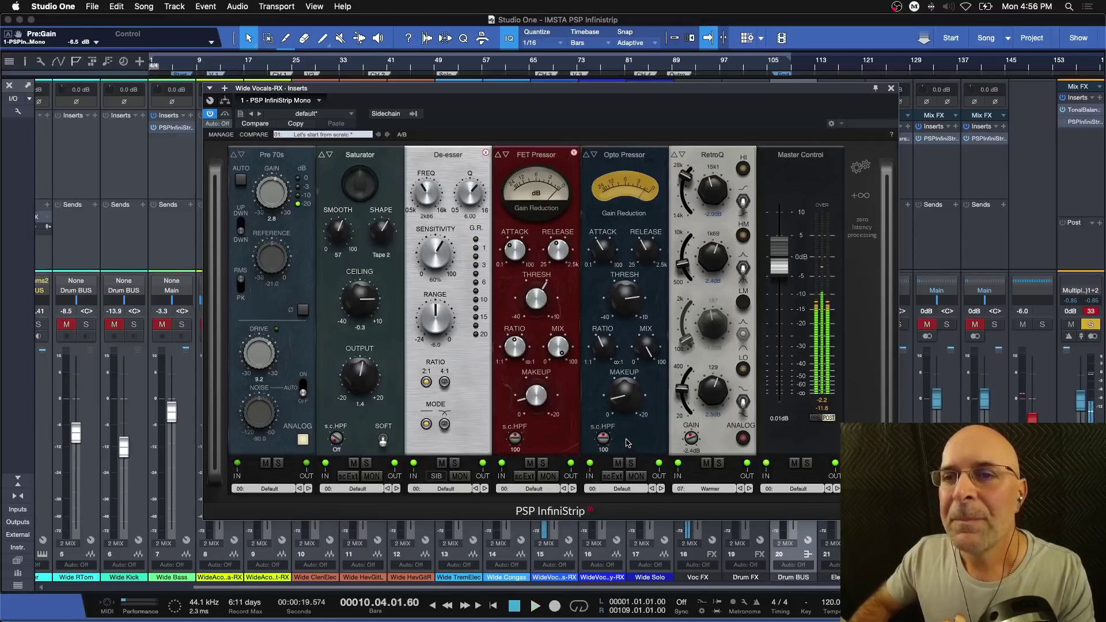
# Step: Compare the vocal with the whole InfiniStrip bypassed and active, and close its window
pyautogui.click(209, 115)
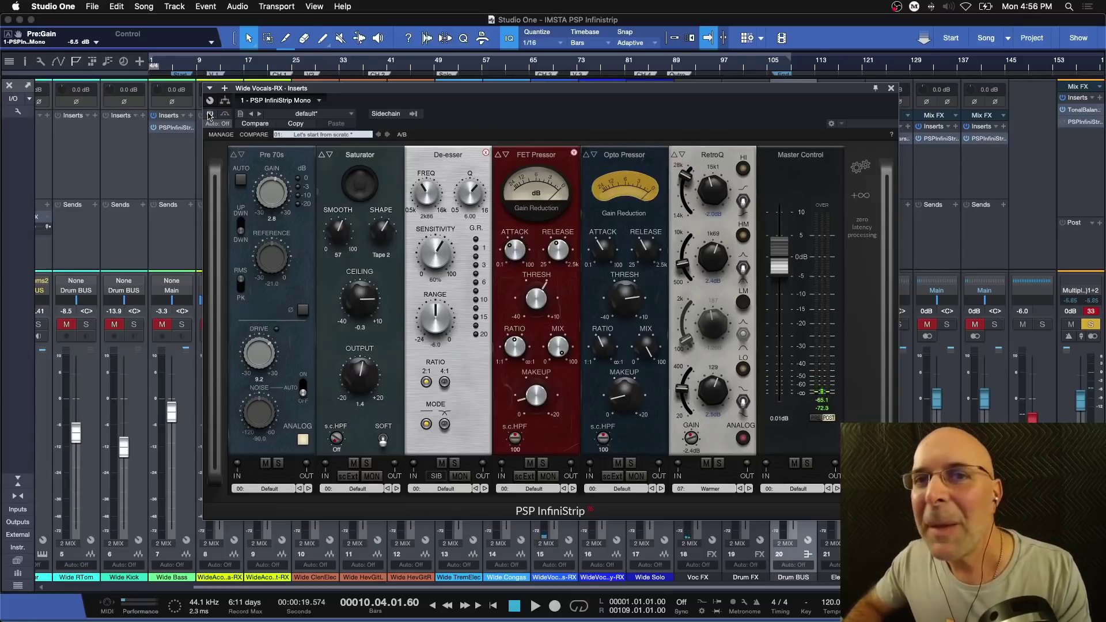
pyautogui.press('space')
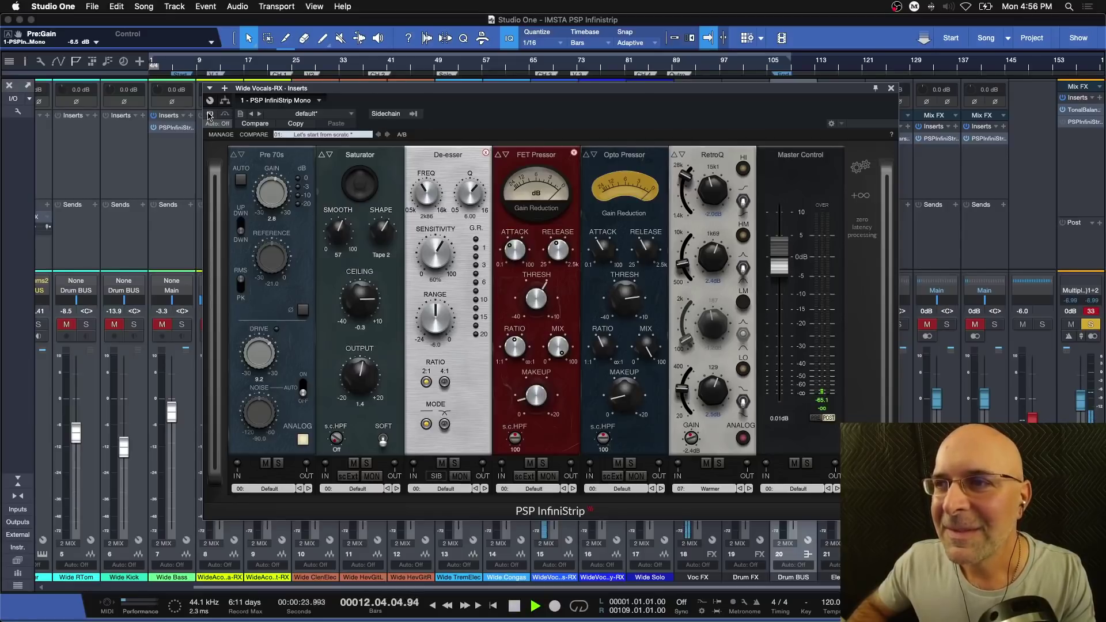
pyautogui.press('space')
pyautogui.click(209, 115)
pyautogui.press('space')
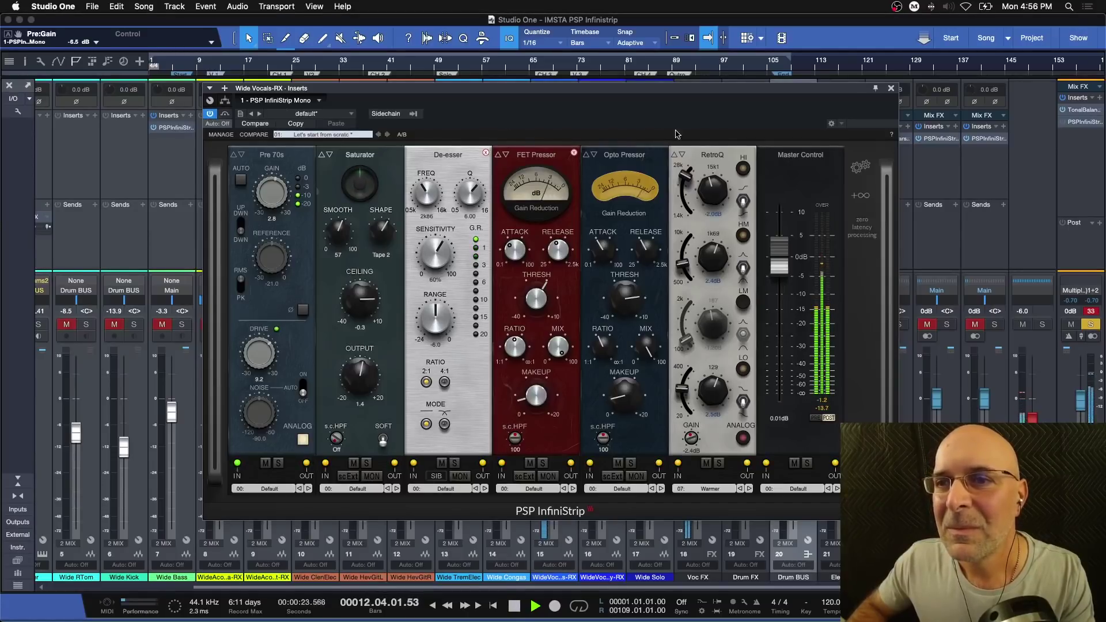
pyautogui.press('space')
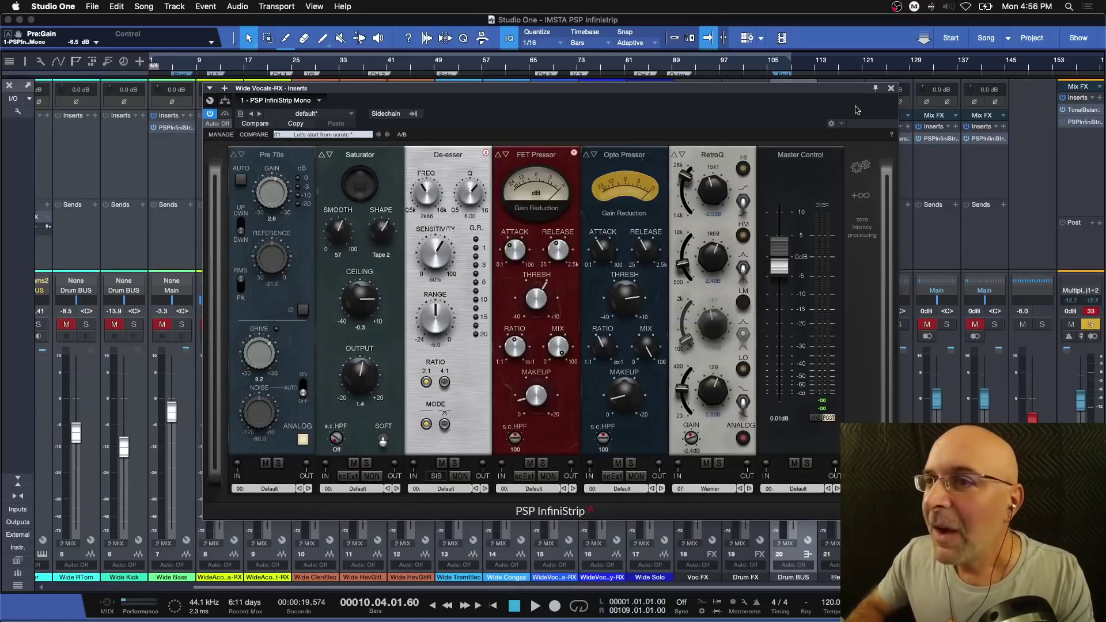
pyautogui.click(891, 89)
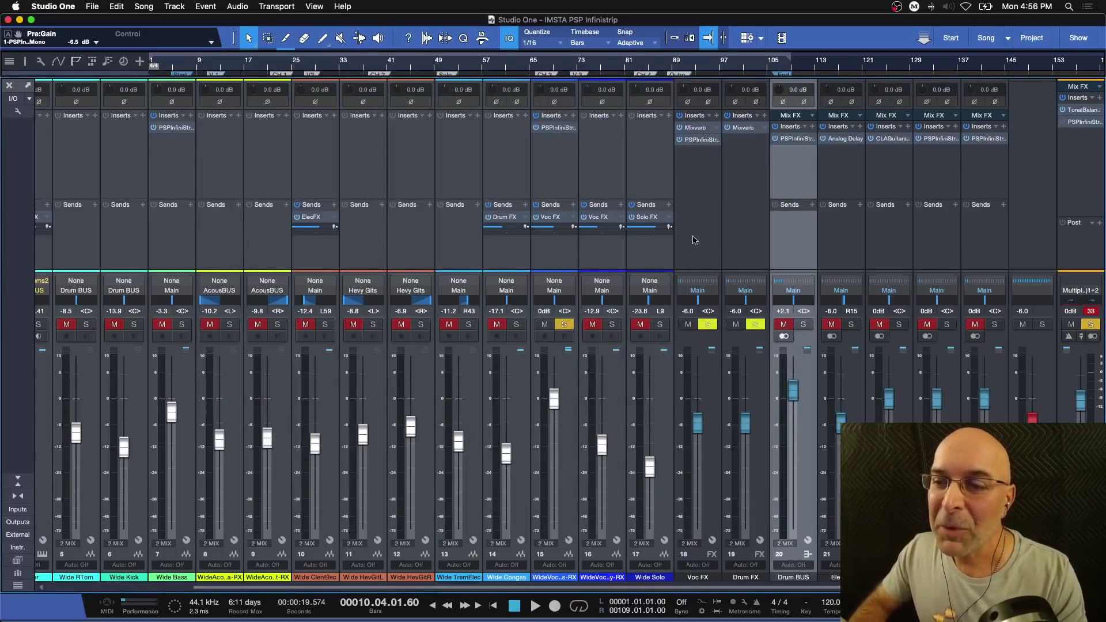
# Step: Open the InfiniStrip on the Voc FX channel and check the choices for its Master Control module
pyautogui.doubleClick(699, 140)
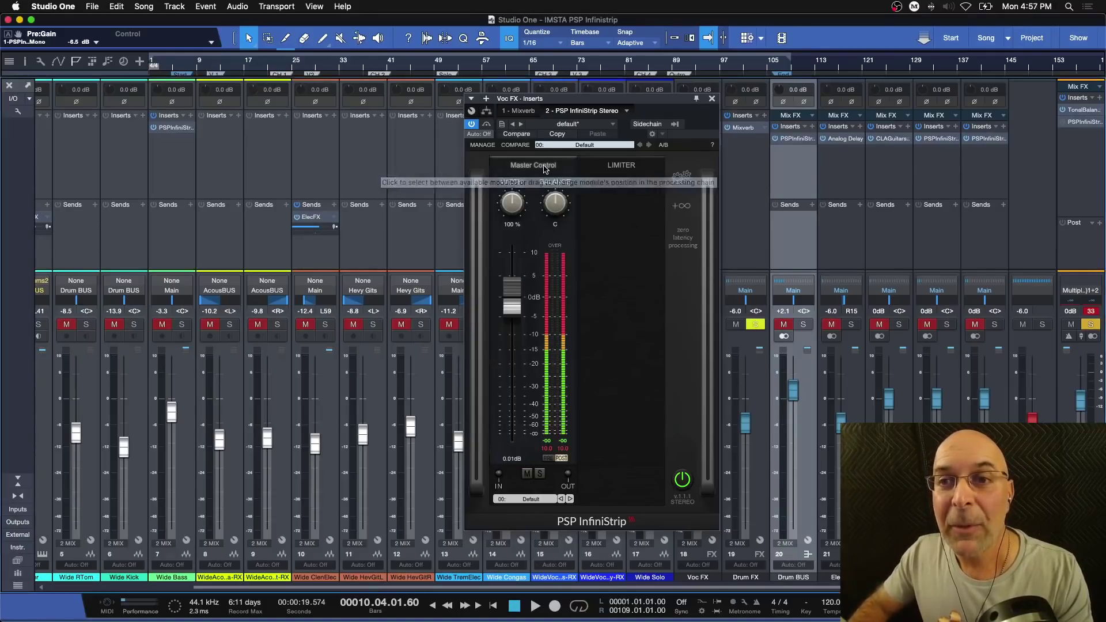
pyautogui.click(545, 167)
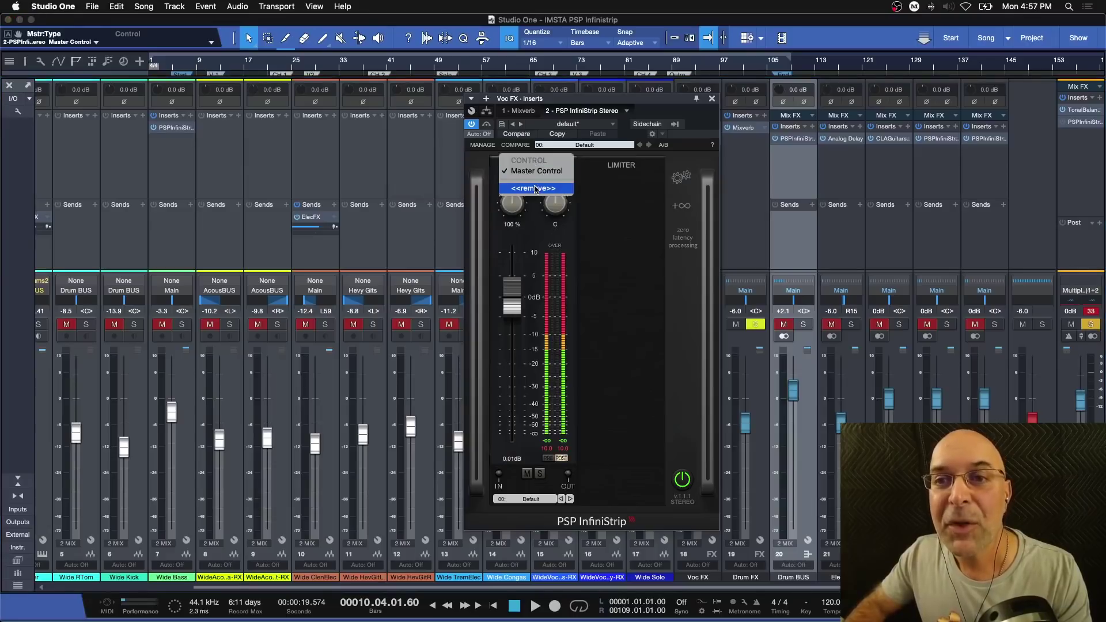
pyautogui.click(601, 181)
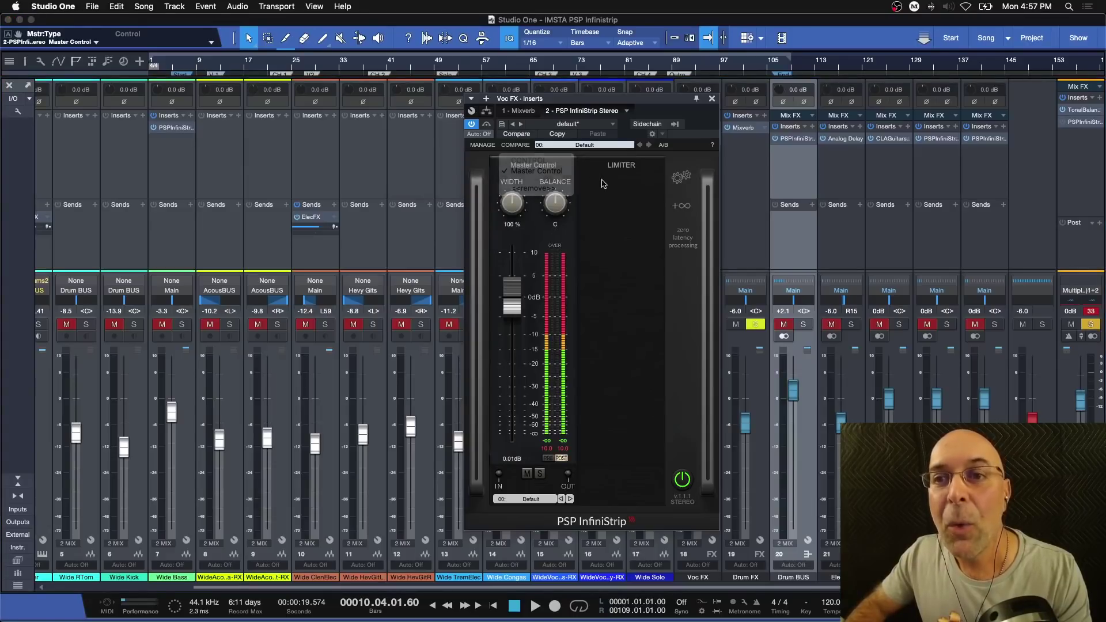
# Step: Remove the Master Control module from the Voc FX strip and add it back to the chain
pyautogui.moveTo(530, 382); pyautogui.dragTo(522, 568)
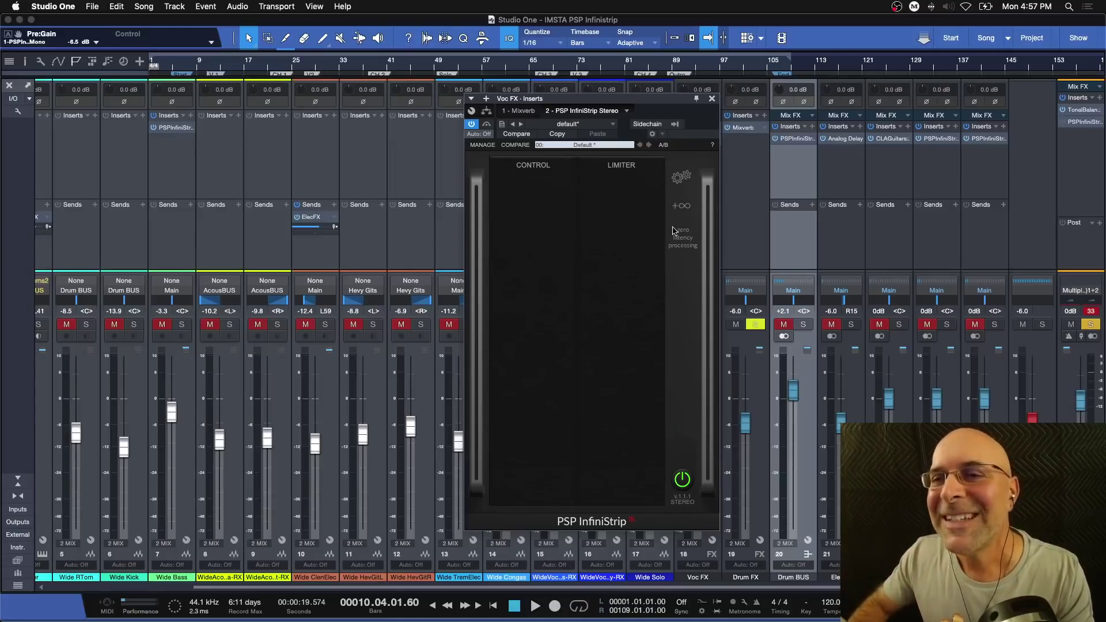
pyautogui.click(682, 205)
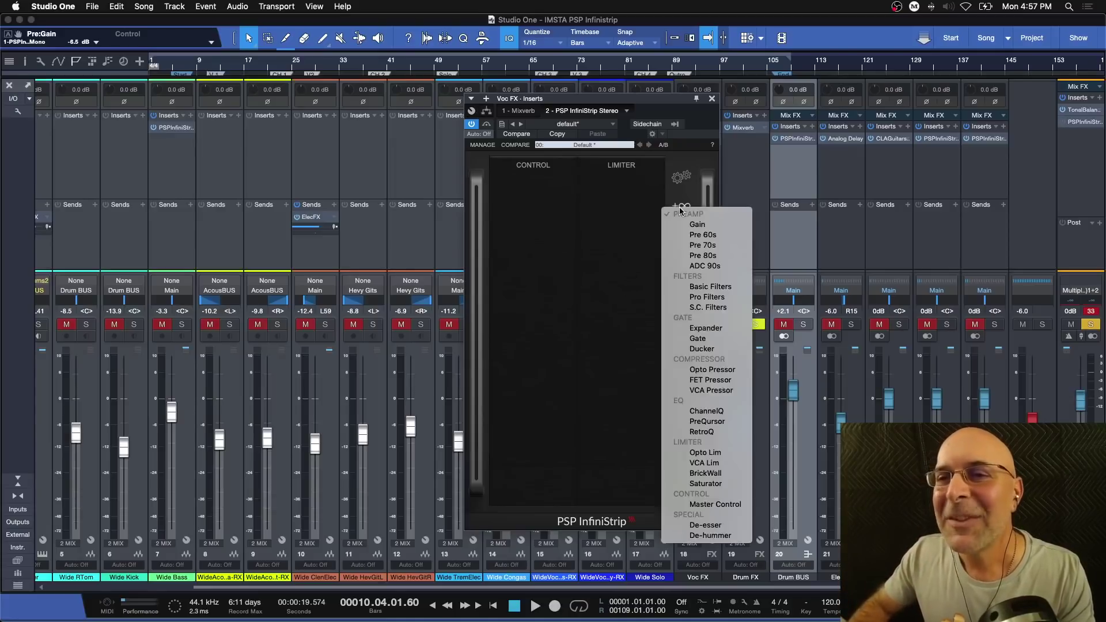
pyautogui.click(715, 505)
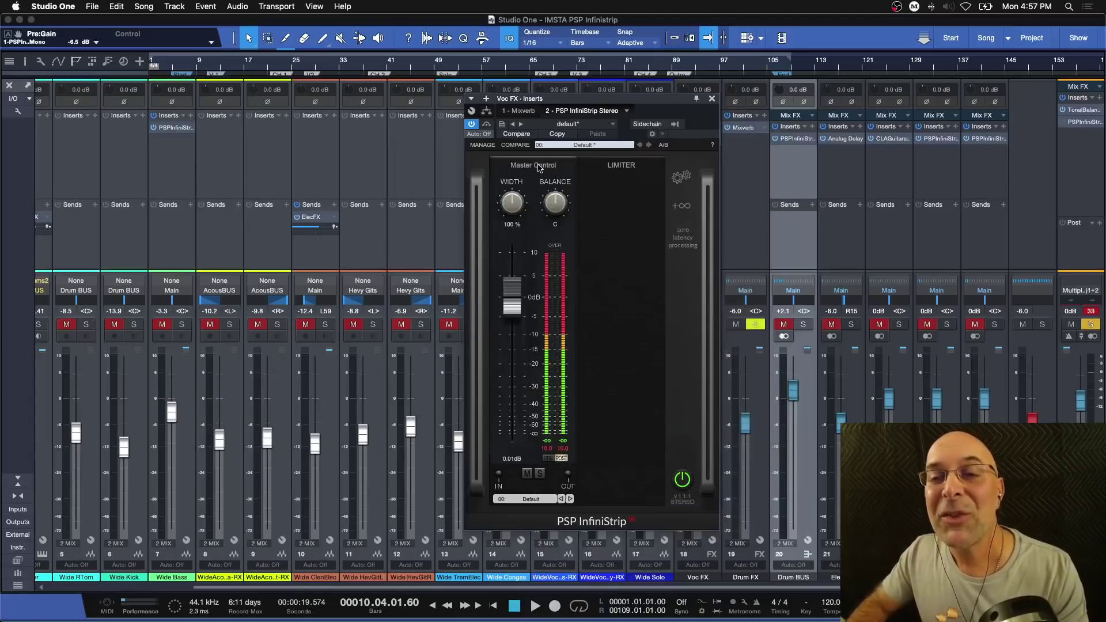
pyautogui.click(539, 167)
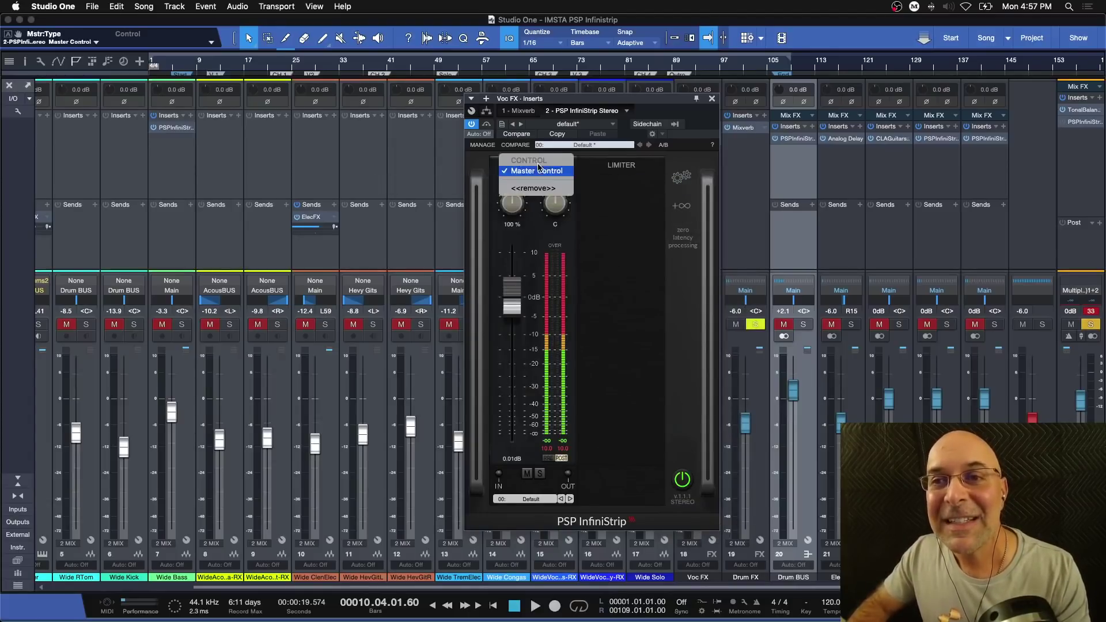
pyautogui.click(599, 179)
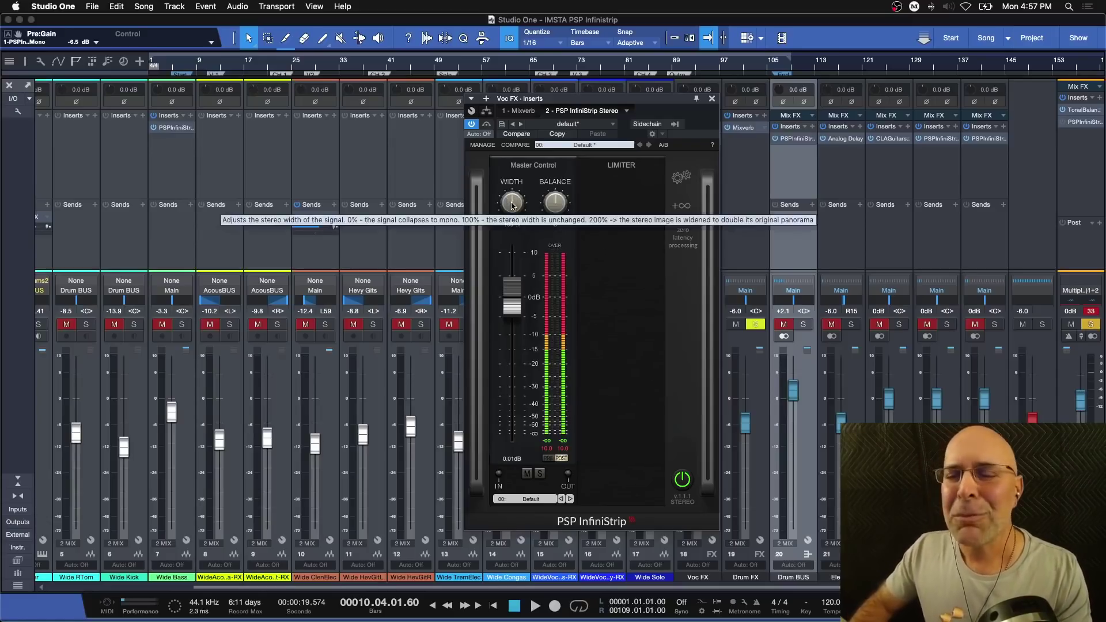
# Step: Collapse the Voc FX stereo width to 0%, and widen it to 161% while auditioning the vocal effect
pyautogui.moveTo(513, 206); pyautogui.dragTo(510, 183)
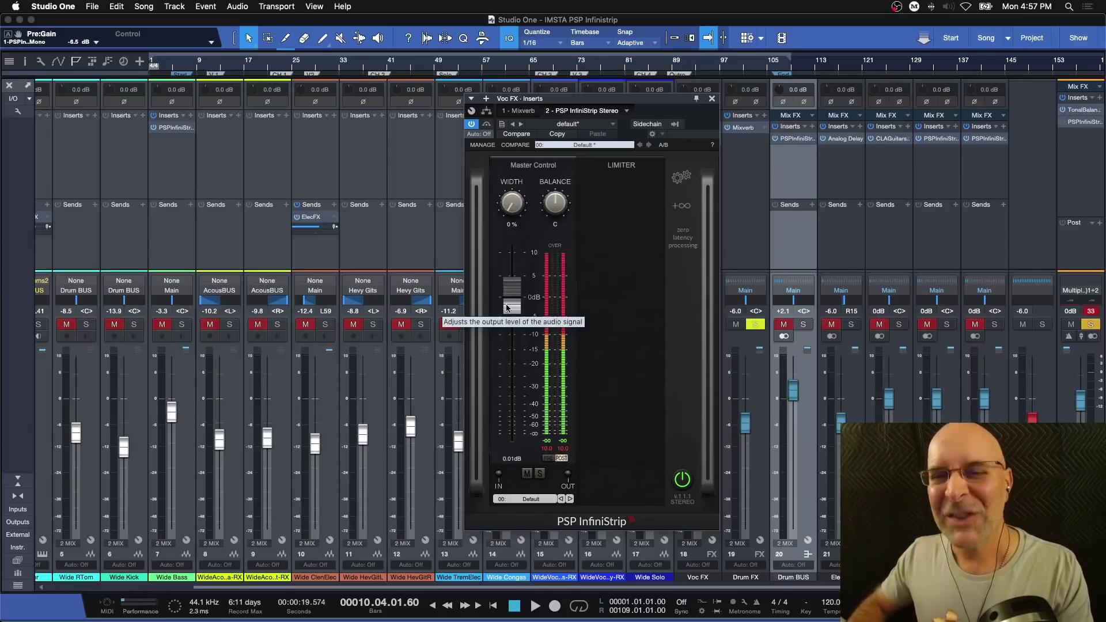
pyautogui.press('space')
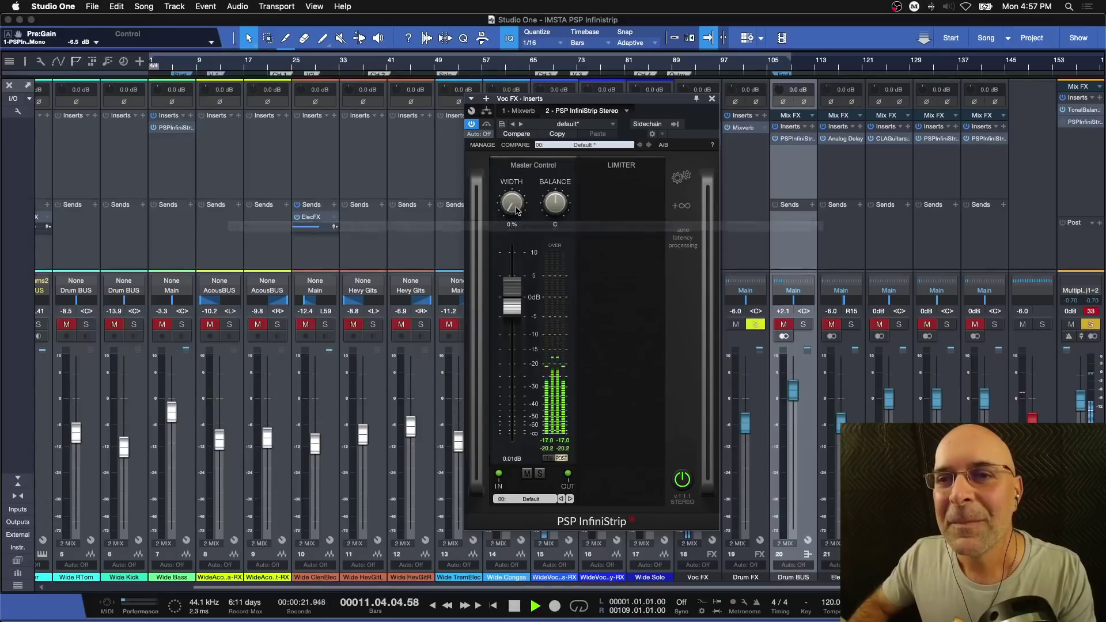
pyautogui.moveTo(519, 212); pyautogui.dragTo(508, 119)
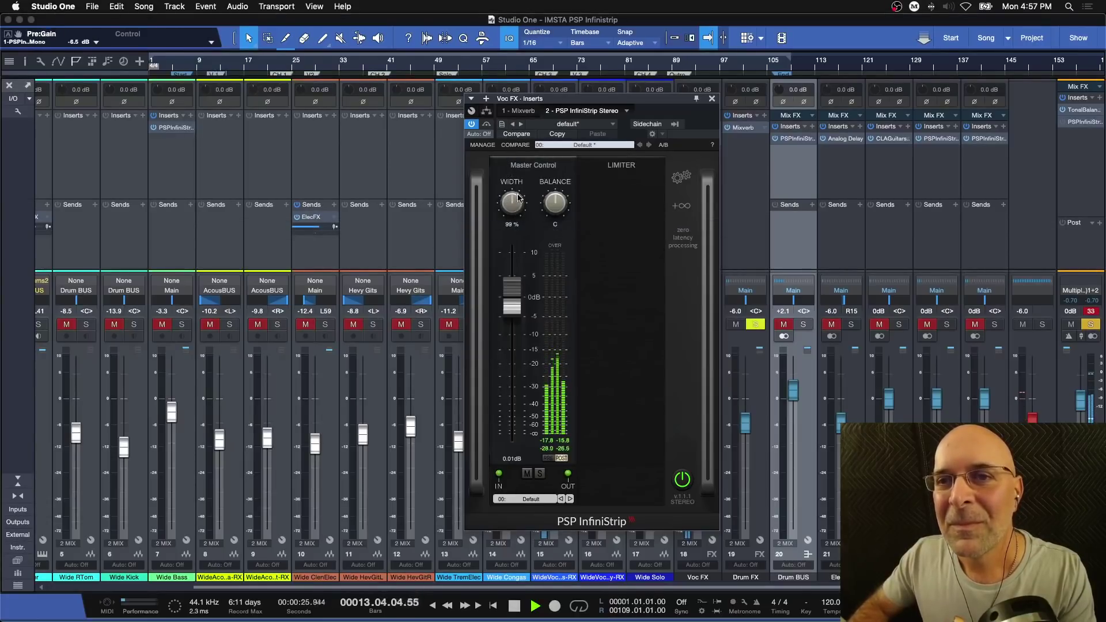
pyautogui.moveTo(519, 203); pyautogui.dragTo(518, 149)
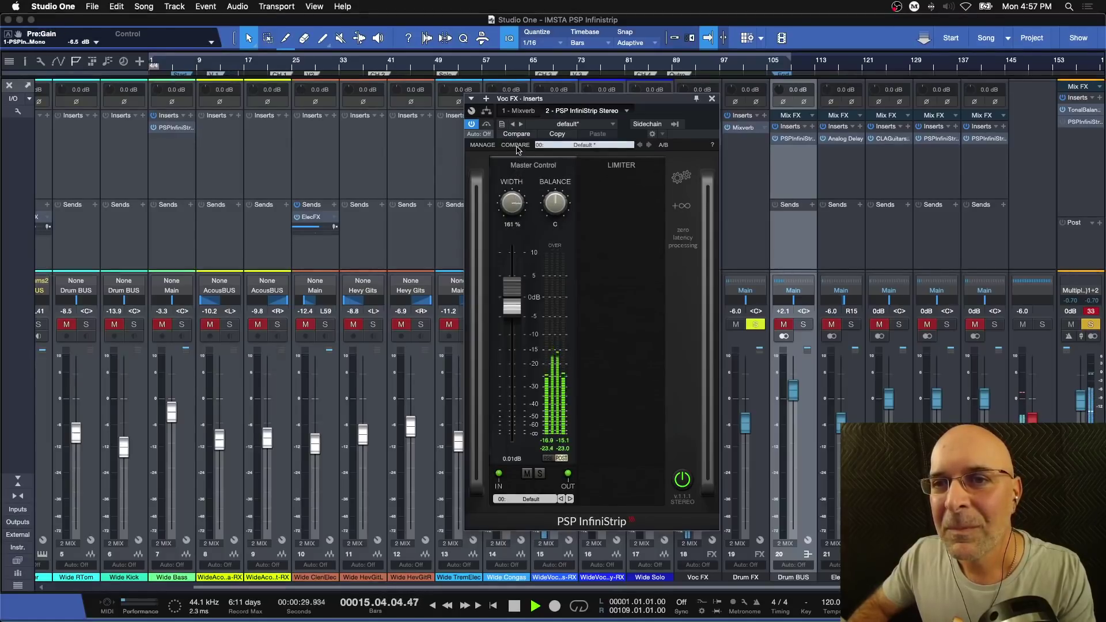
pyautogui.press('space')
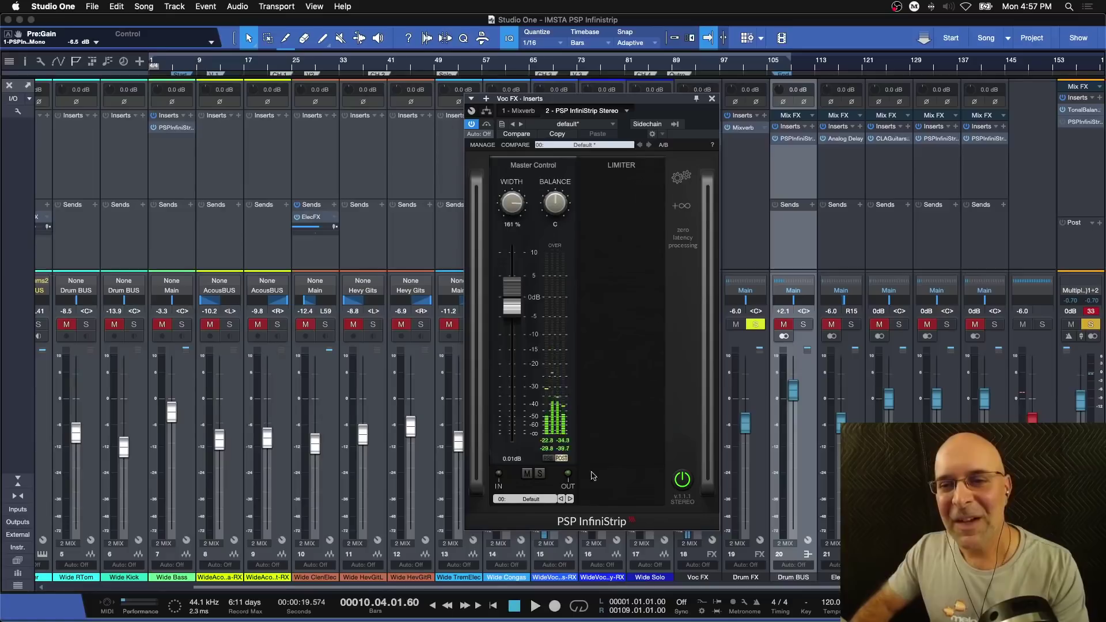
# Step: Bypass the Master Control module and play the song from the CH 1 marker, returning to the mixer
pyautogui.click(527, 475)
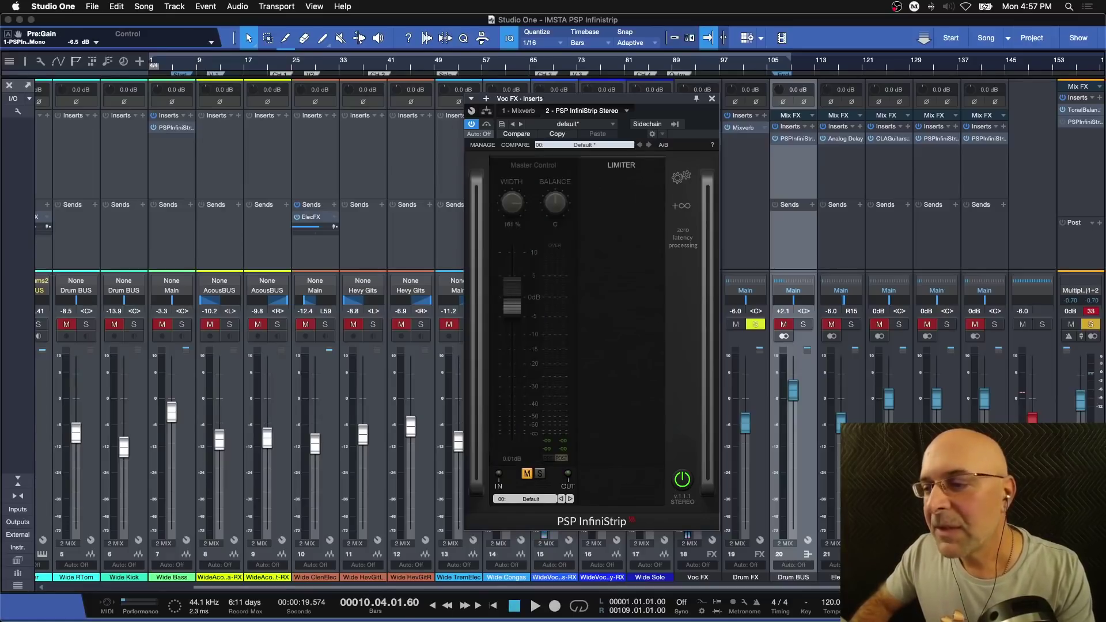
pyautogui.press('F3')
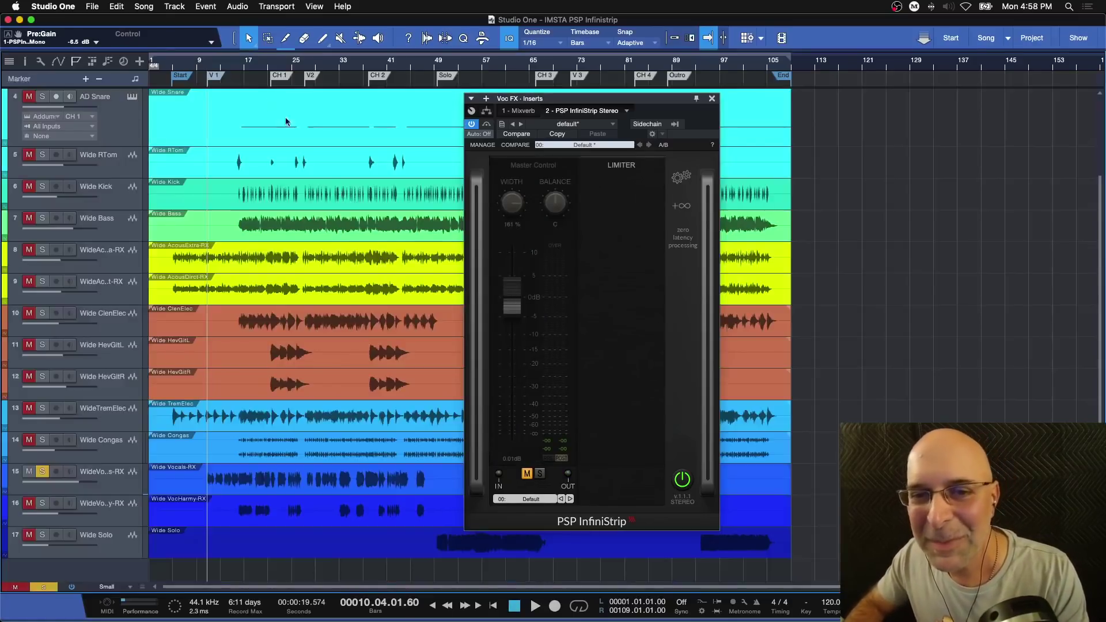
pyautogui.click(270, 65)
pyautogui.press('space')
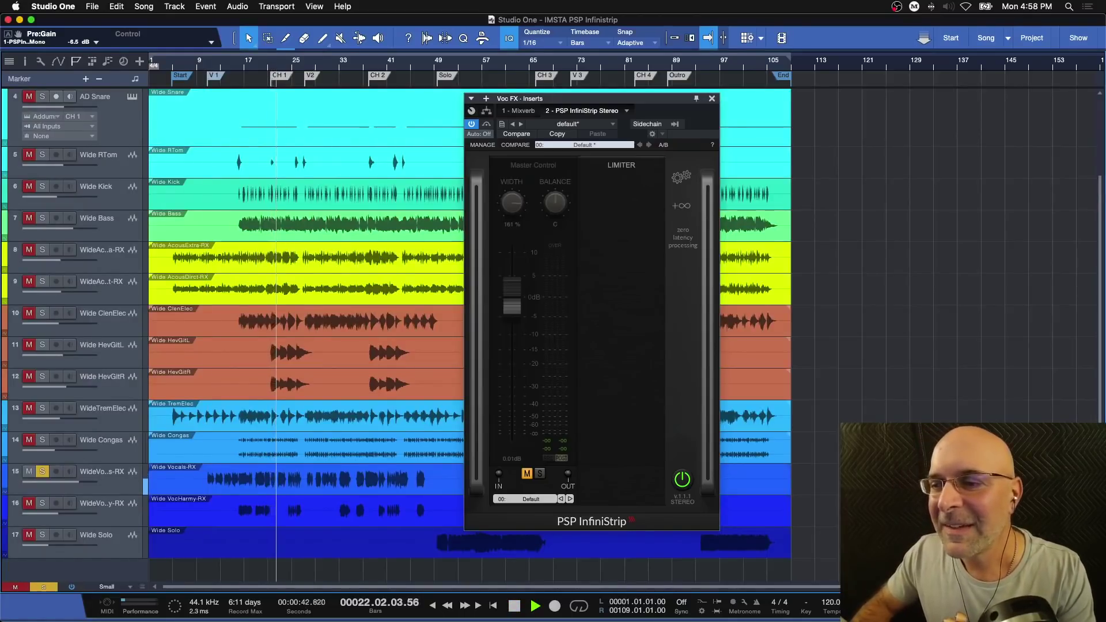
pyautogui.press('F3')
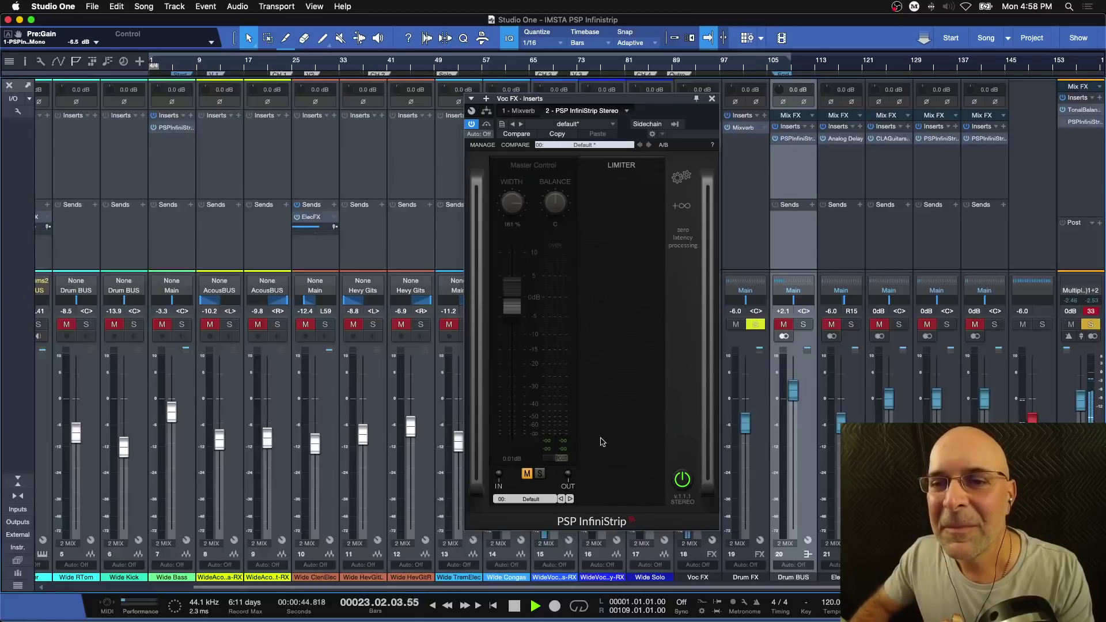
# Step: Compare the vocal effect with the Master Control active and bypassed, leave it active, stop playback, and close the Voc FX plug-in window
pyautogui.click(527, 474)
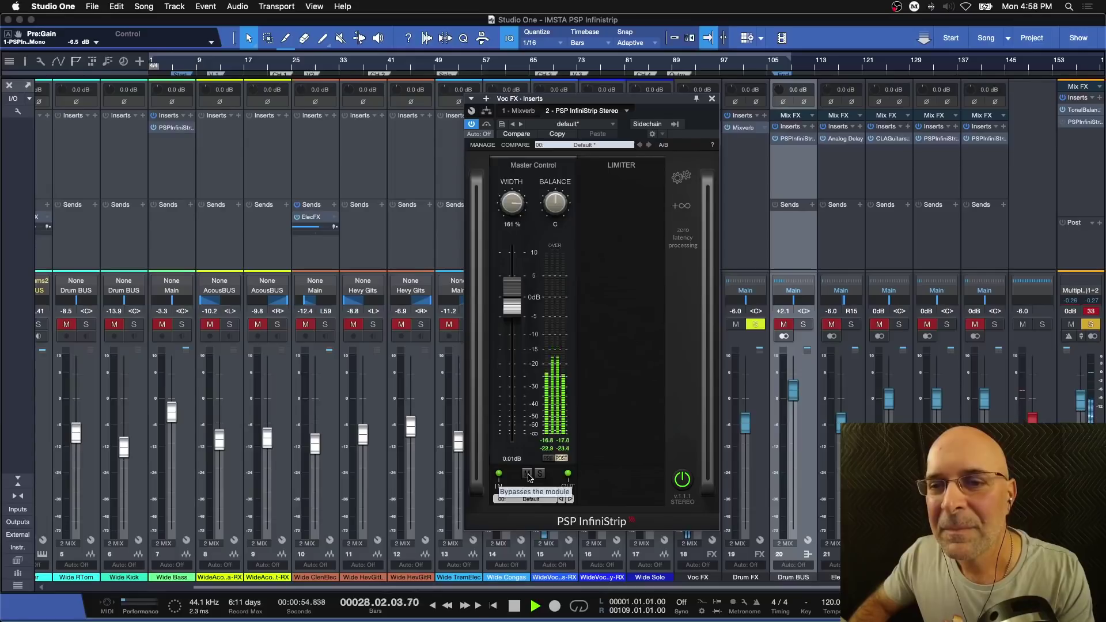
pyautogui.click(527, 474)
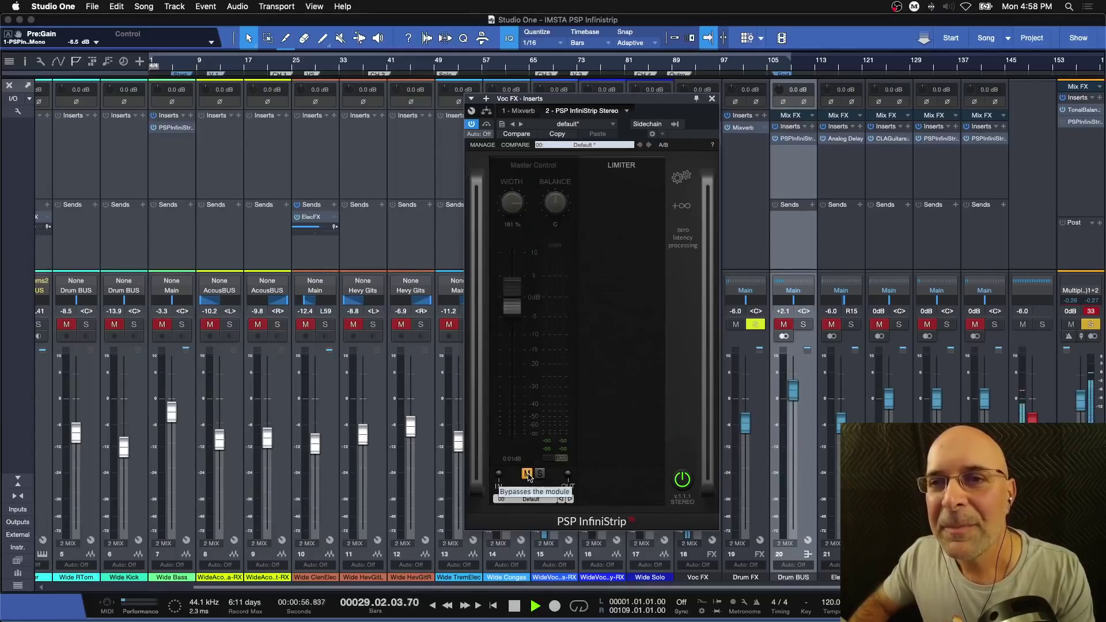
pyautogui.click(528, 474)
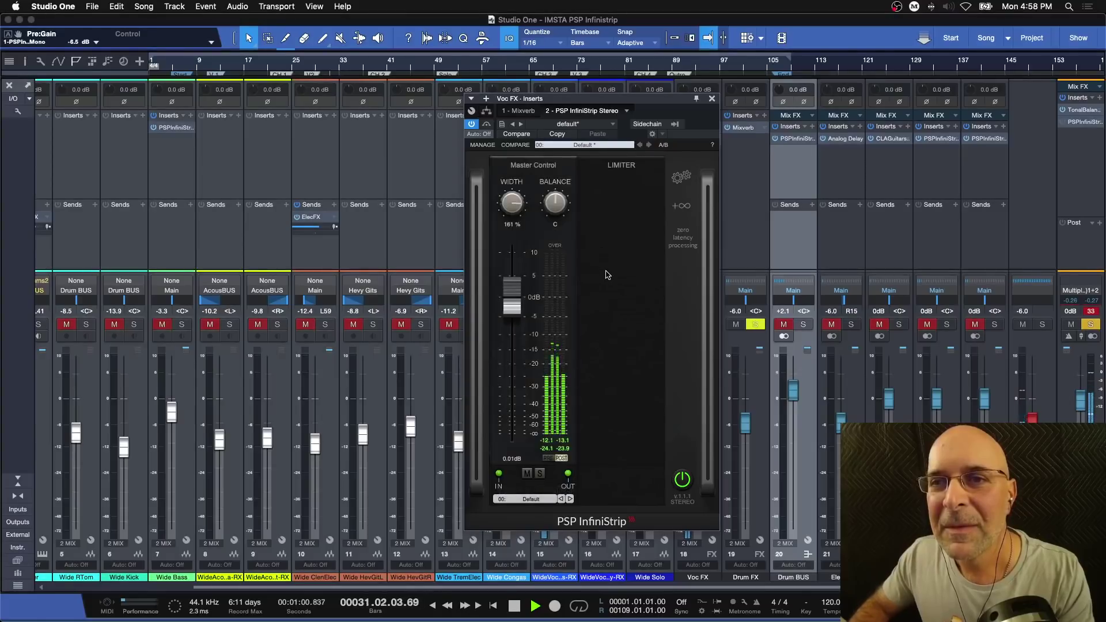
pyautogui.press('space')
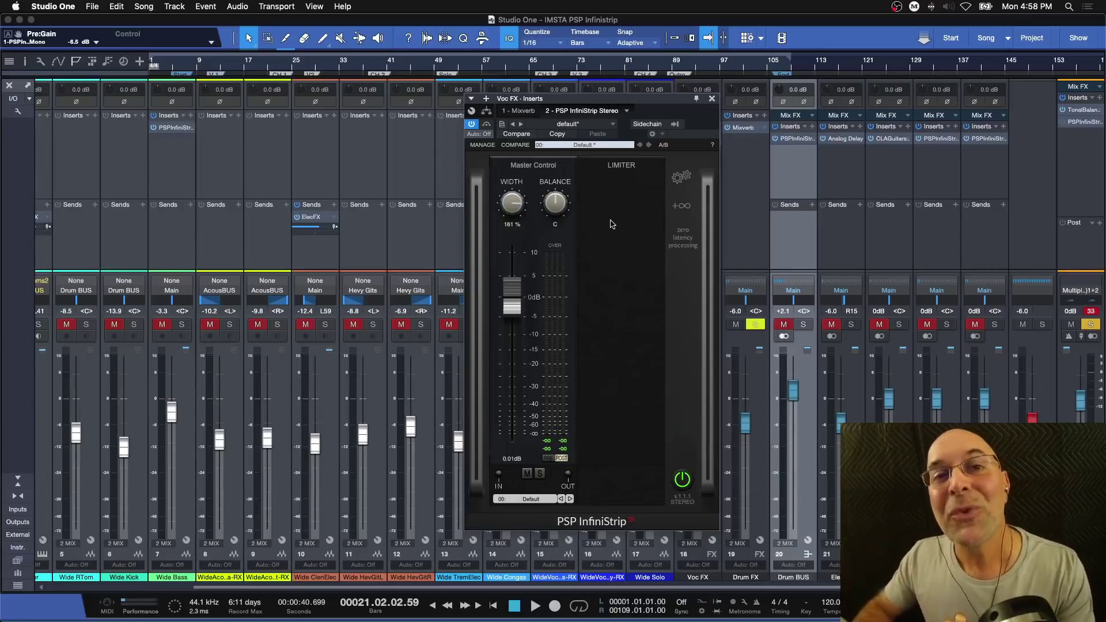
pyautogui.click(713, 99)
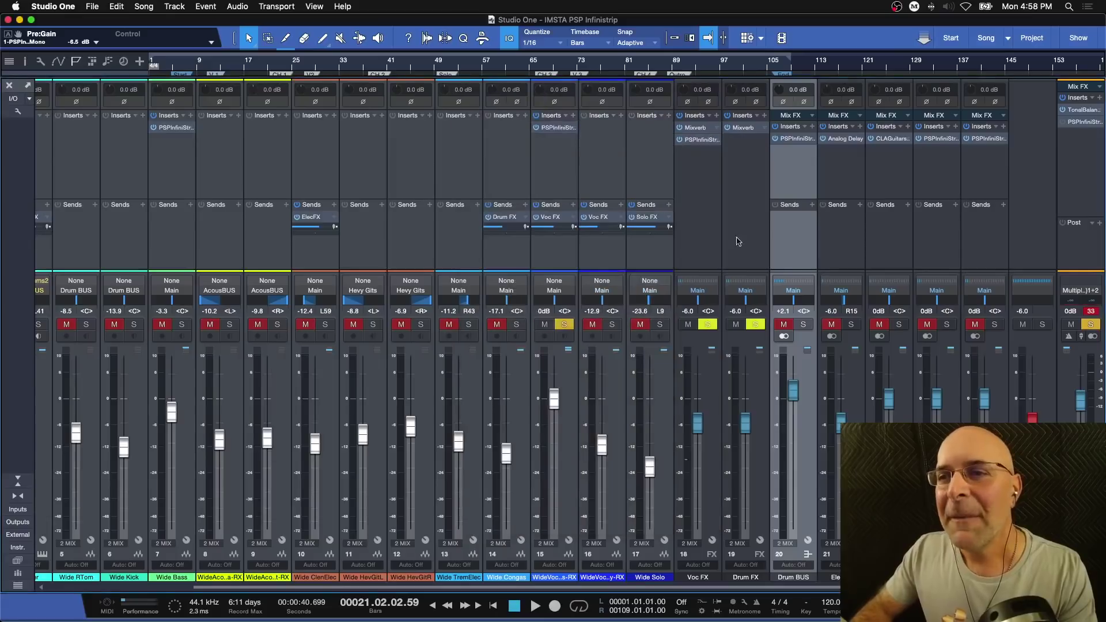
# Step: Unsolo the Wide Vocals-RX track, unmute the Wide VocHarmy-RX track, and audition the full mix
pyautogui.click(565, 325)
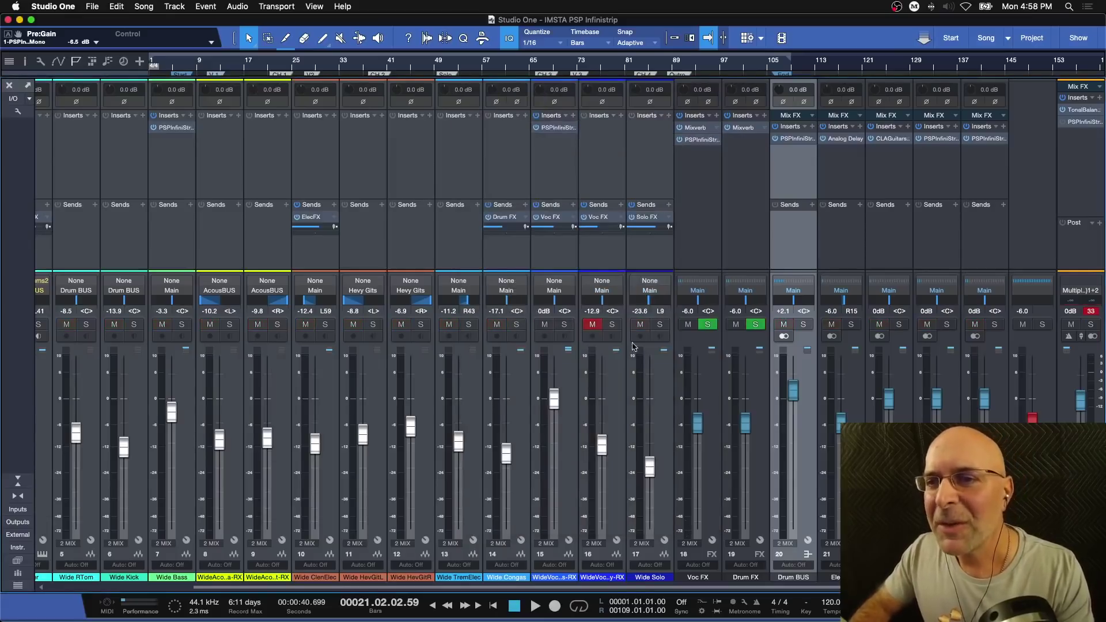
pyautogui.click(592, 324)
pyautogui.press('space')
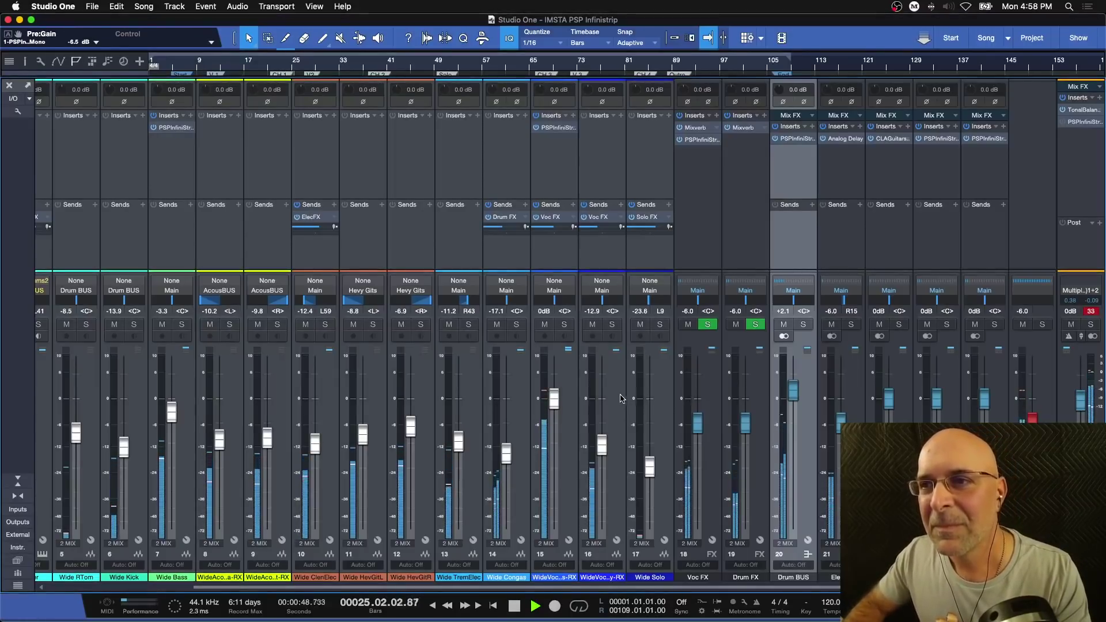
pyautogui.press('space')
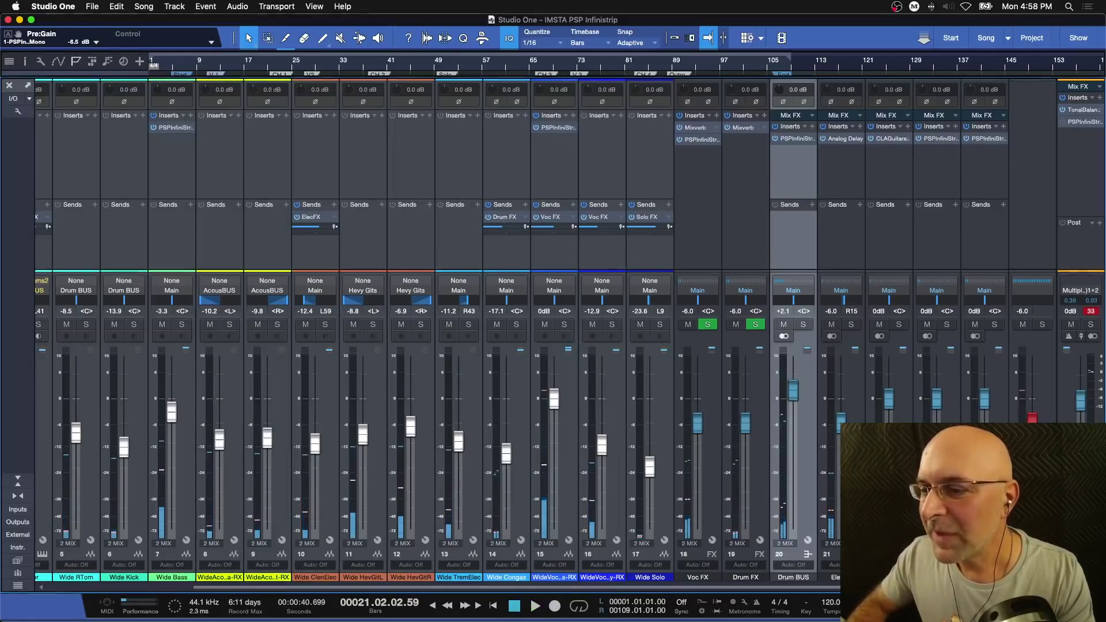
# Step: Open the PSP InfiniStrip on the Hevy Gits bus, solo the bus, and audition the heavy guitars
pyautogui.click(940, 142)
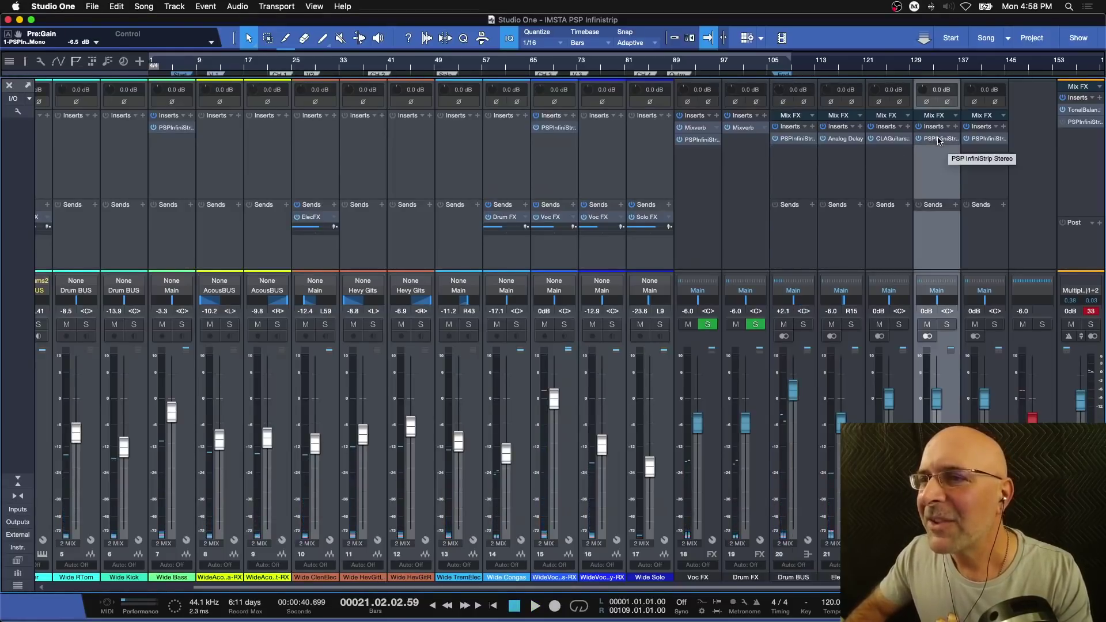
pyautogui.click(940, 141)
pyautogui.moveTo(576, 92); pyautogui.dragTo(539, 101)
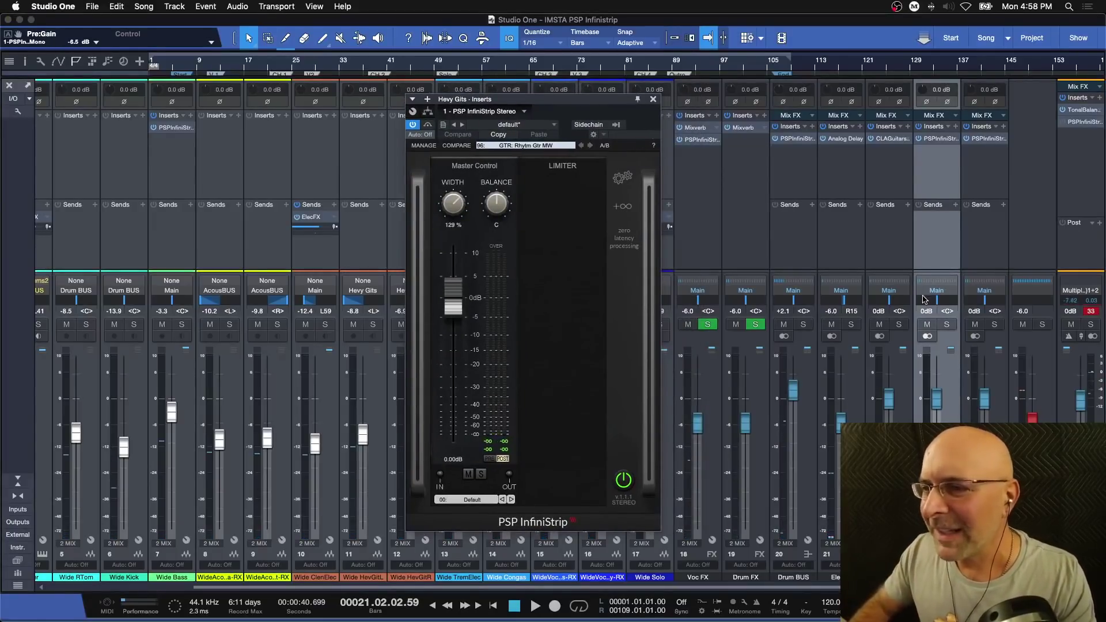
pyautogui.click(947, 325)
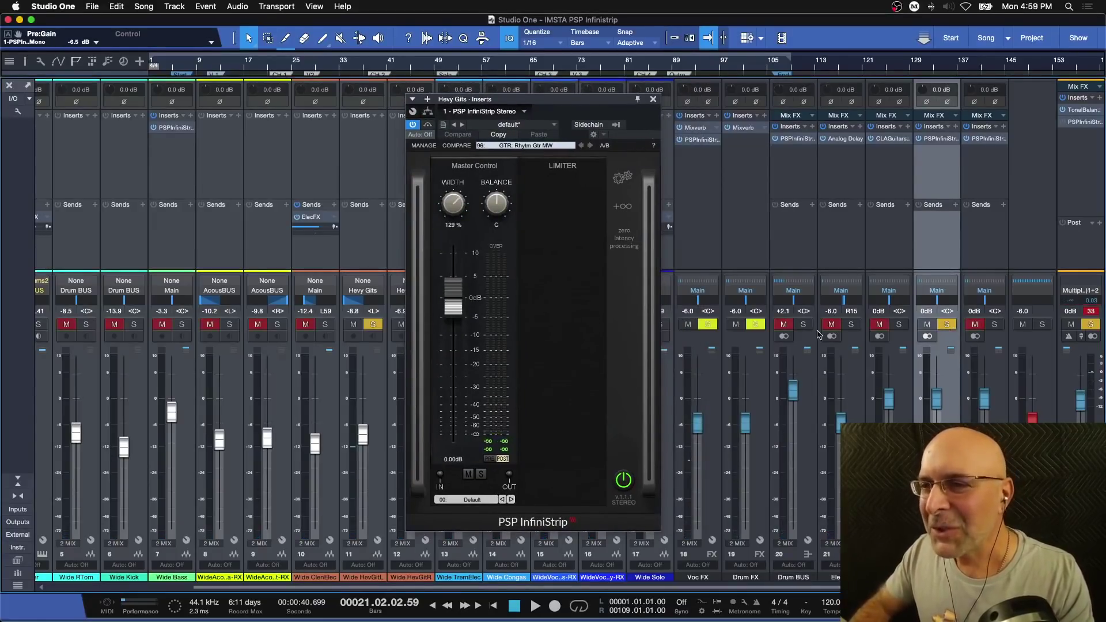
pyautogui.press('space')
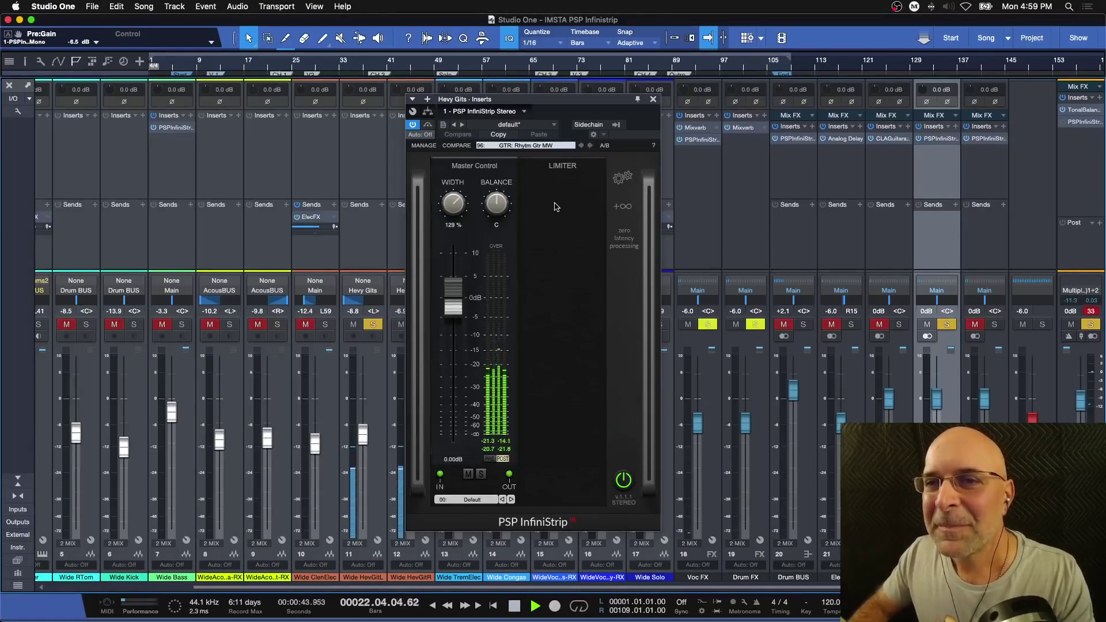
pyautogui.press('space')
# Step: Add a Pre 80s preamp module to the Hevy Gits strip with gain at 4.3 and drive at 3.7, and play the guitars
pyautogui.click(623, 206)
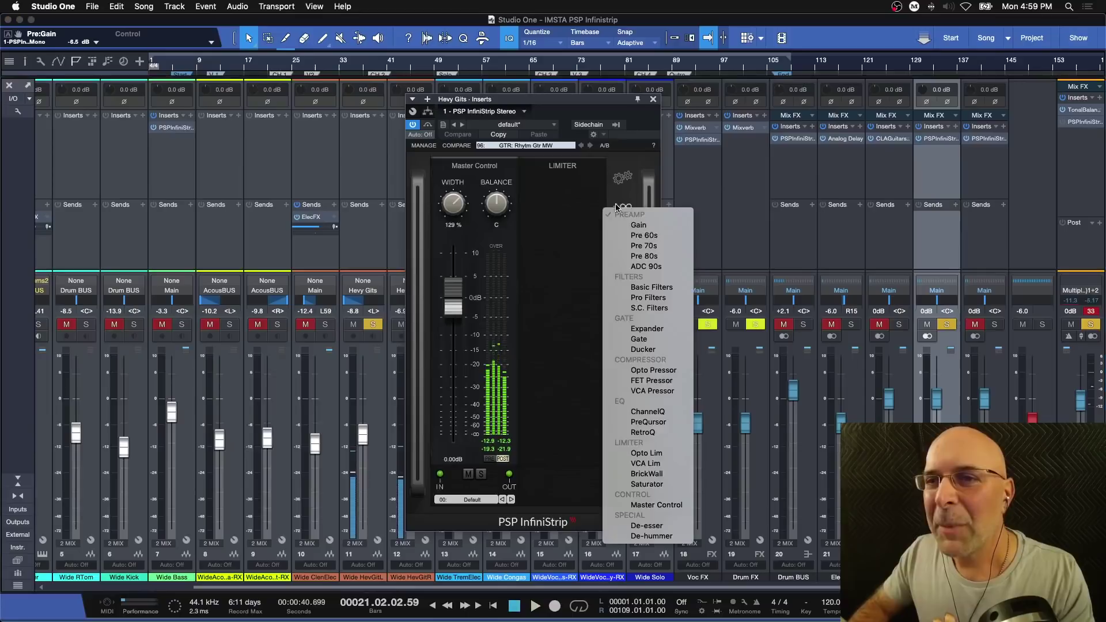
pyautogui.click(649, 256)
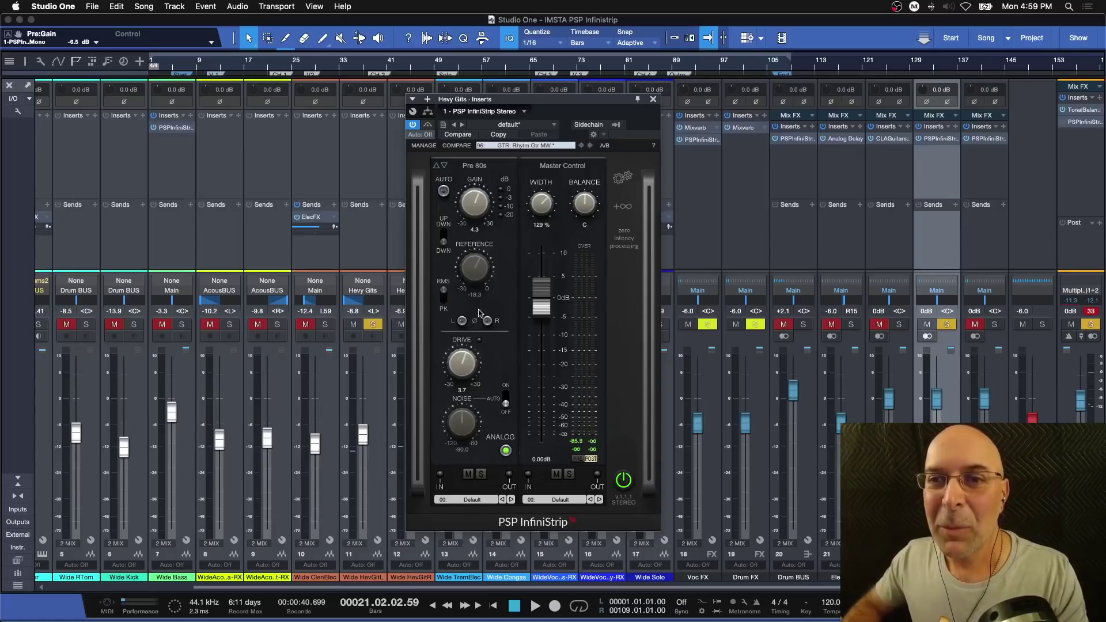
pyautogui.press('space')
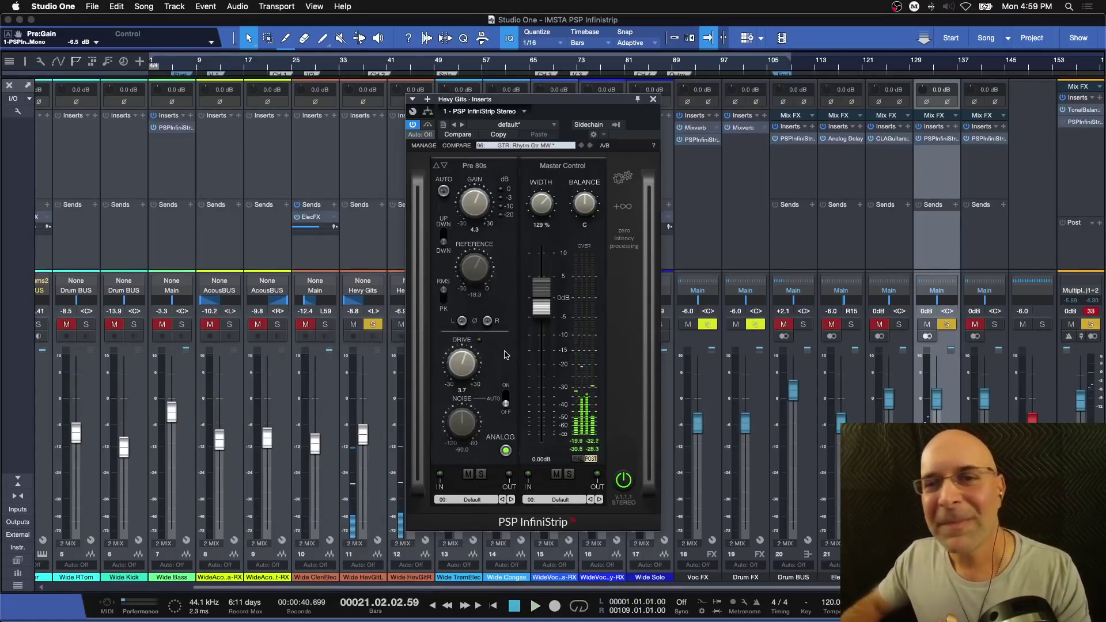
# Step: Compare the soloed guitars with the Pre 80s module bypassed and active, leaving it active and playback stopped
pyautogui.click(470, 474)
pyautogui.press('space')
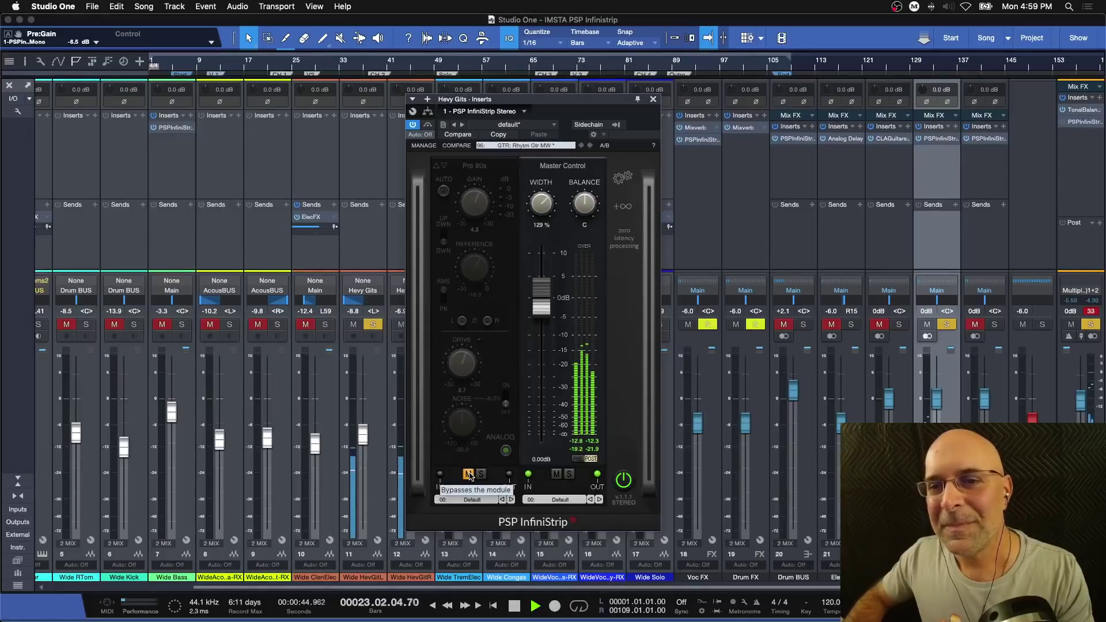
pyautogui.press('space')
pyautogui.click(468, 474)
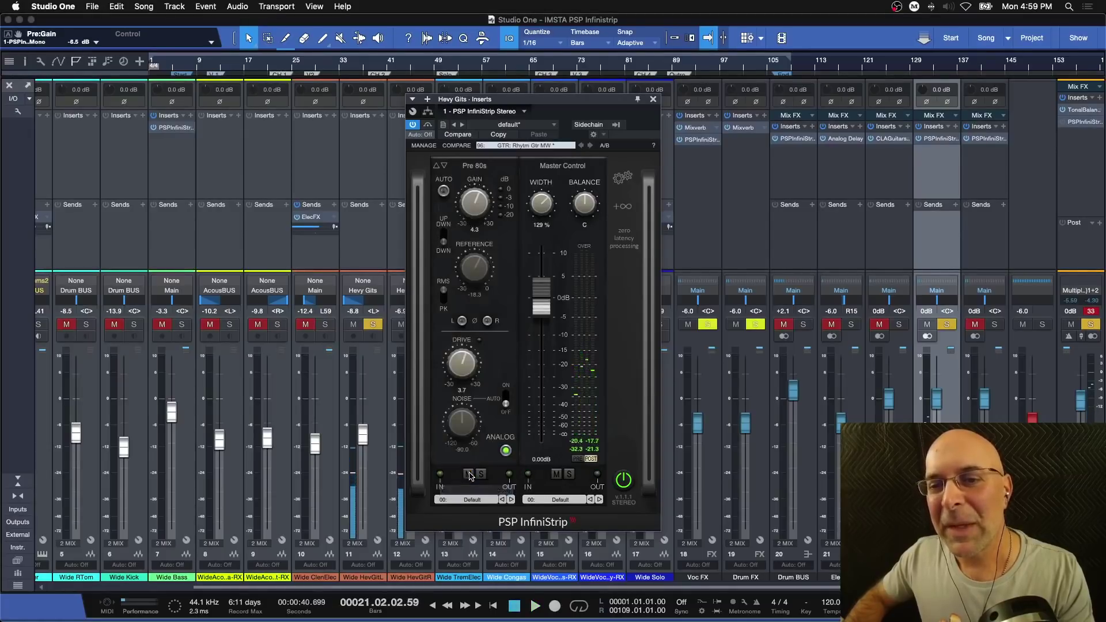
pyautogui.press('space')
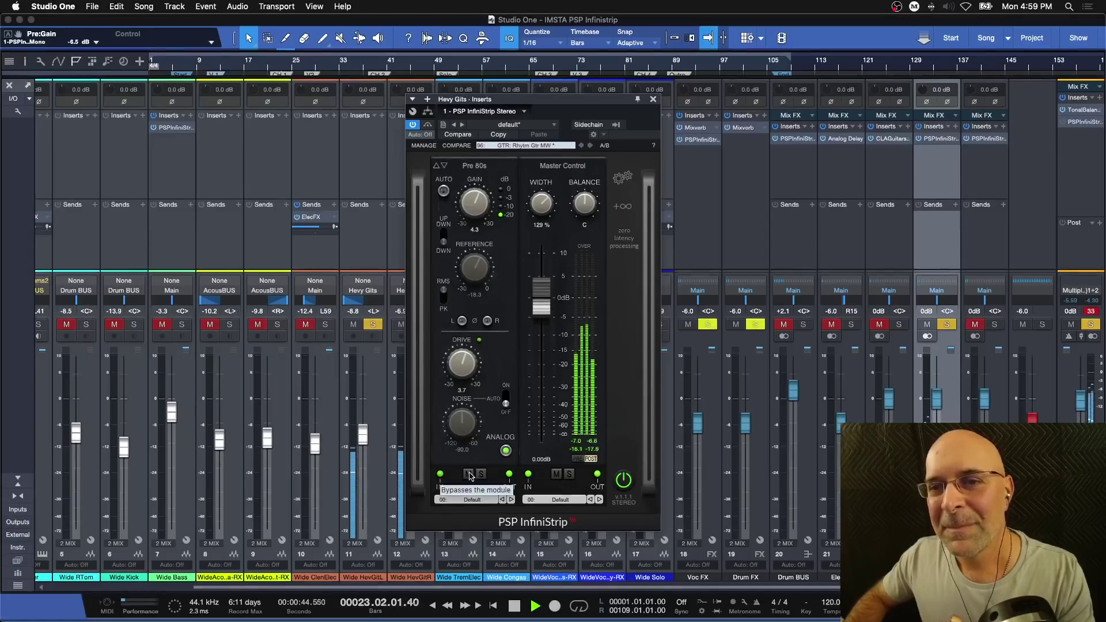
pyautogui.press('space')
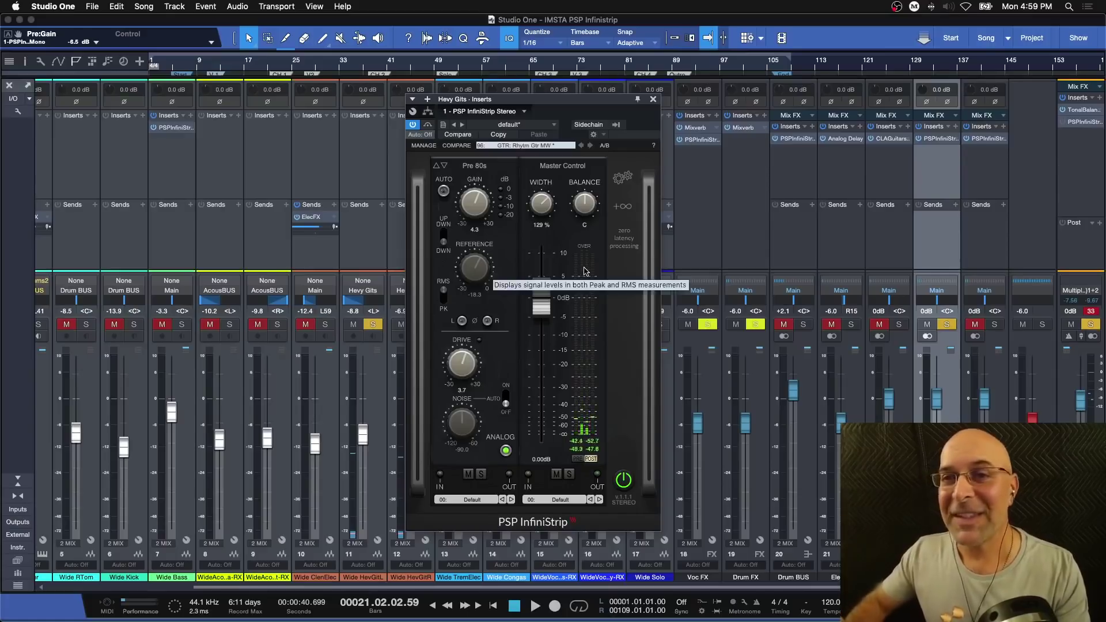
# Step: Add a Saturator between Pre 80s and Master Control, setting its shape to Valve 1 and smooth to 57
pyautogui.click(622, 206)
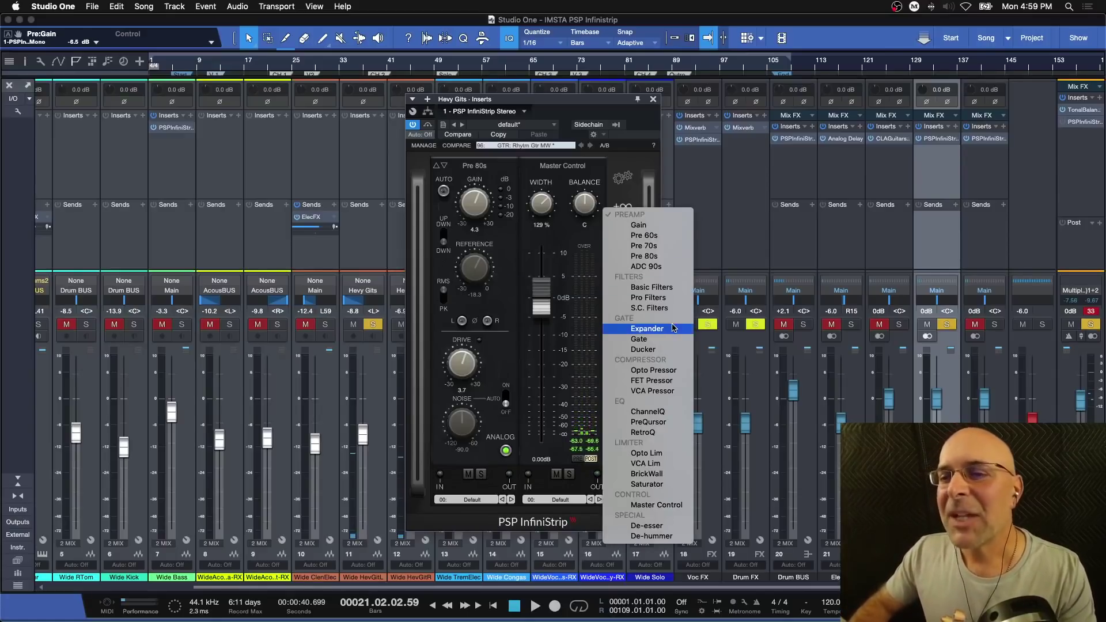
pyautogui.click(658, 486)
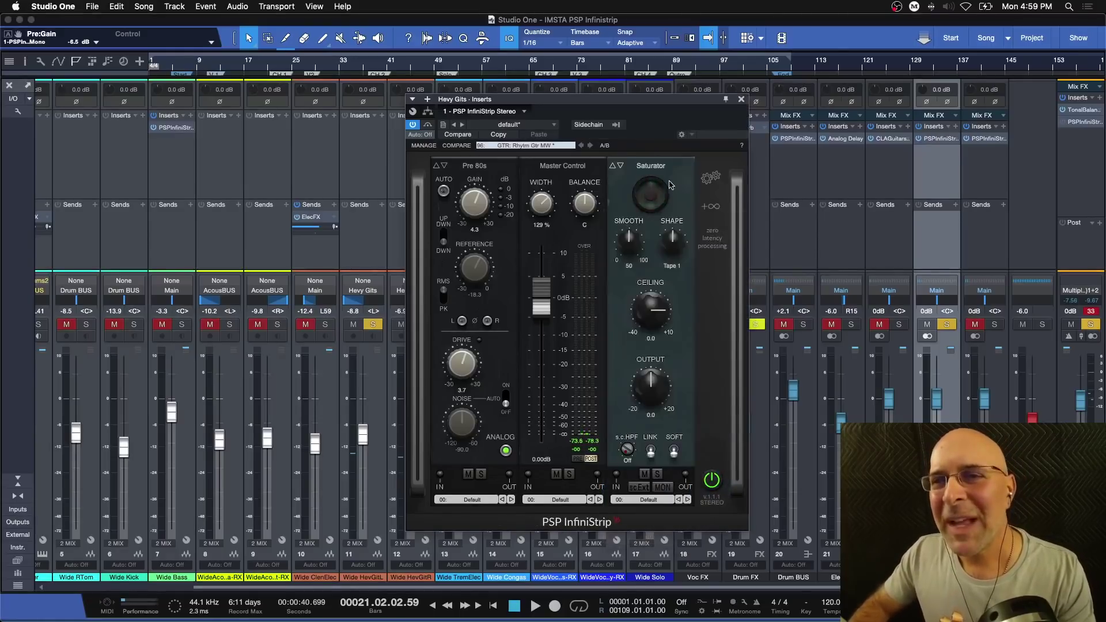
pyautogui.moveTo(670, 185); pyautogui.dragTo(582, 185)
pyautogui.moveTo(583, 238); pyautogui.dragTo(588, 253)
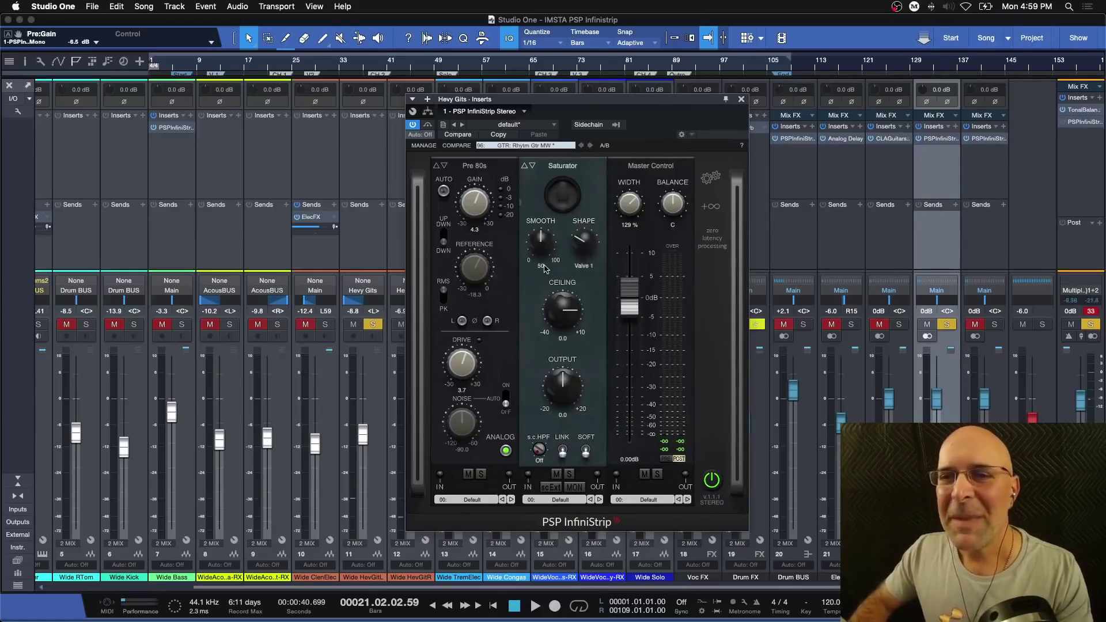
pyautogui.moveTo(542, 244); pyautogui.dragTo(542, 234)
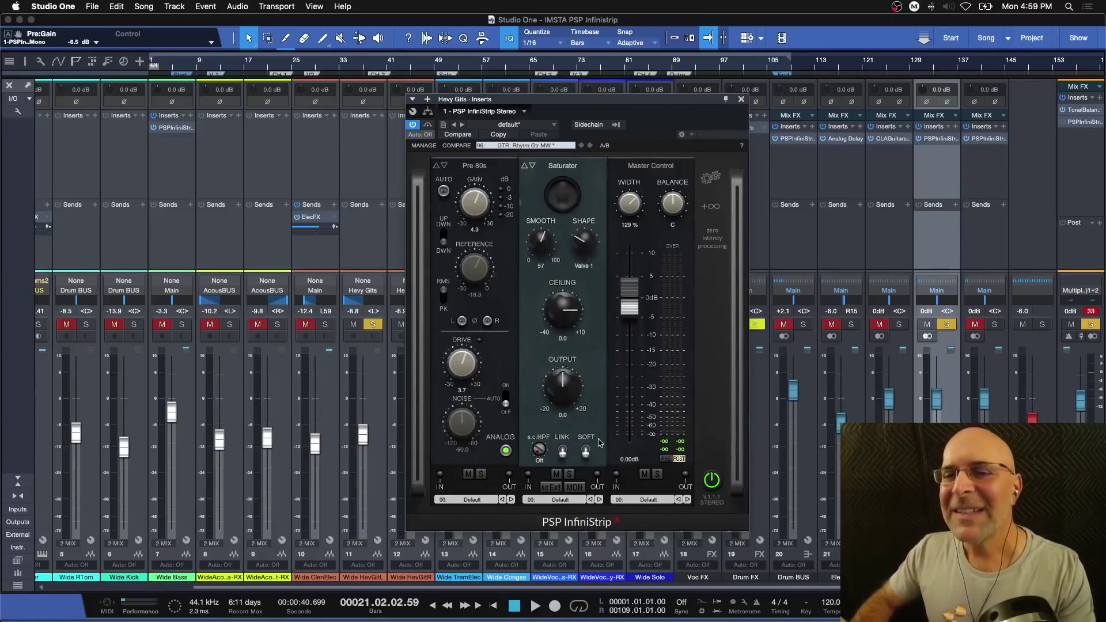
# Step: Audition the saturated guitars, compare them with the Saturator bypassed and active, and leave the module active
pyautogui.press('space')
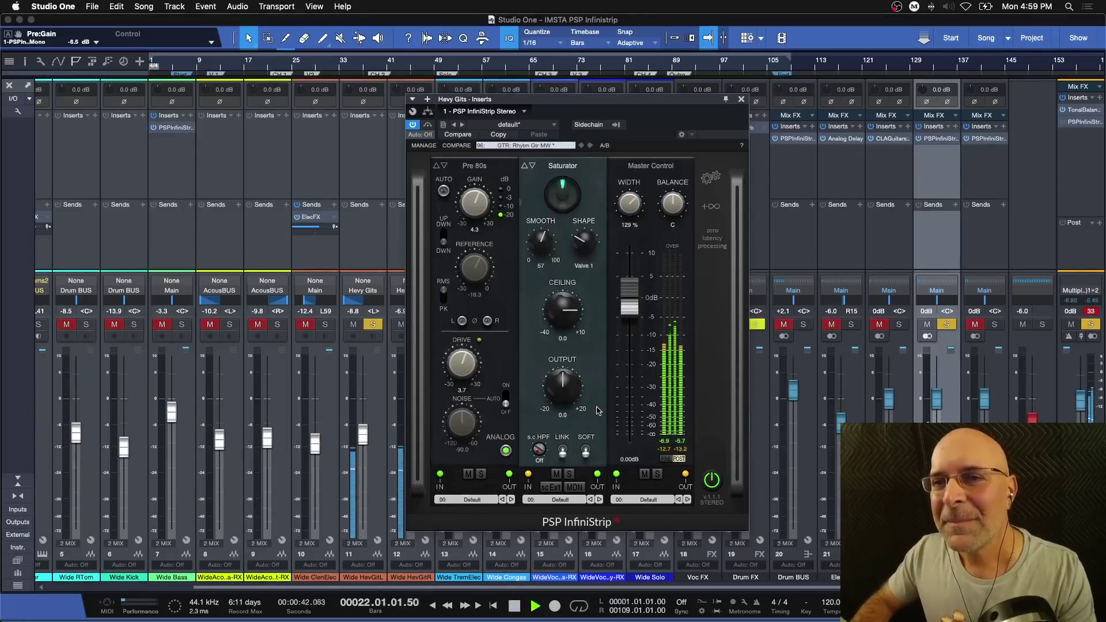
pyautogui.press('space')
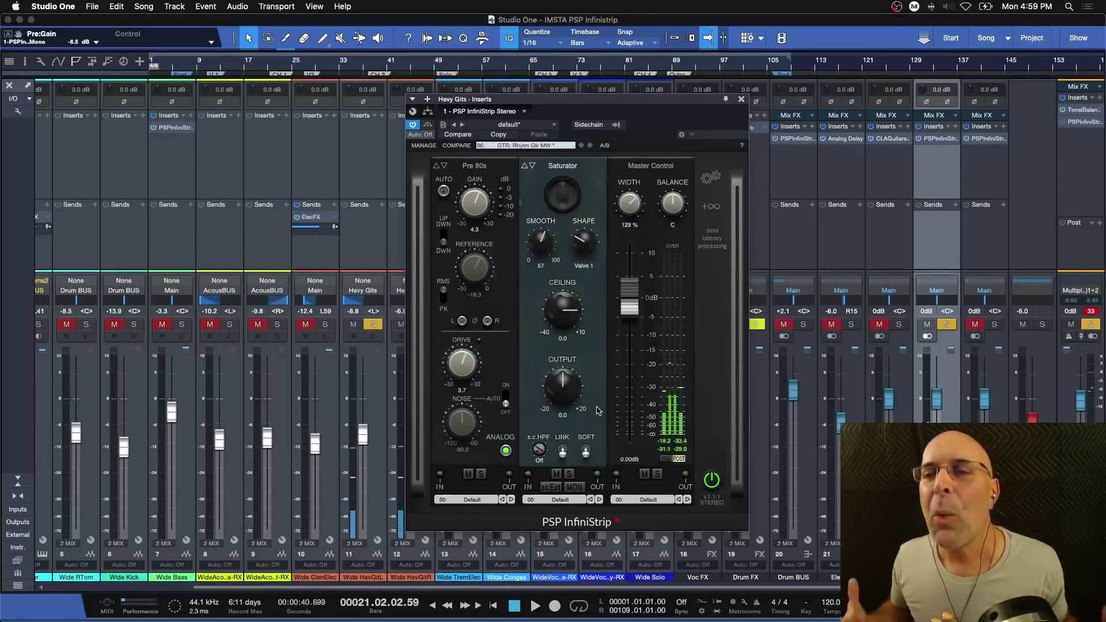
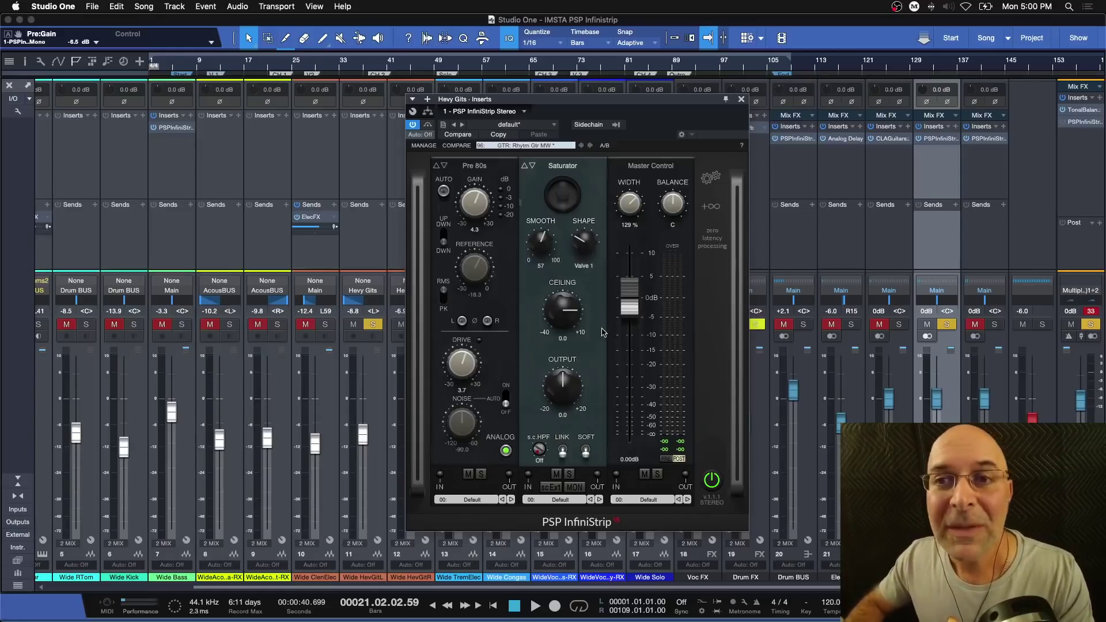
pyautogui.press('space')
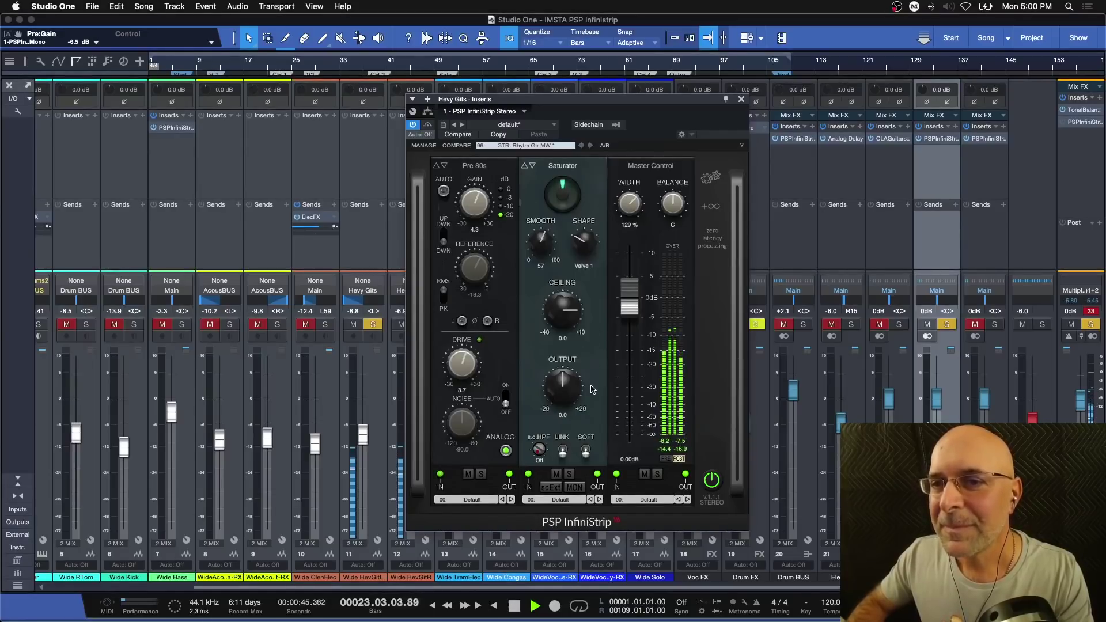
pyautogui.click(556, 474)
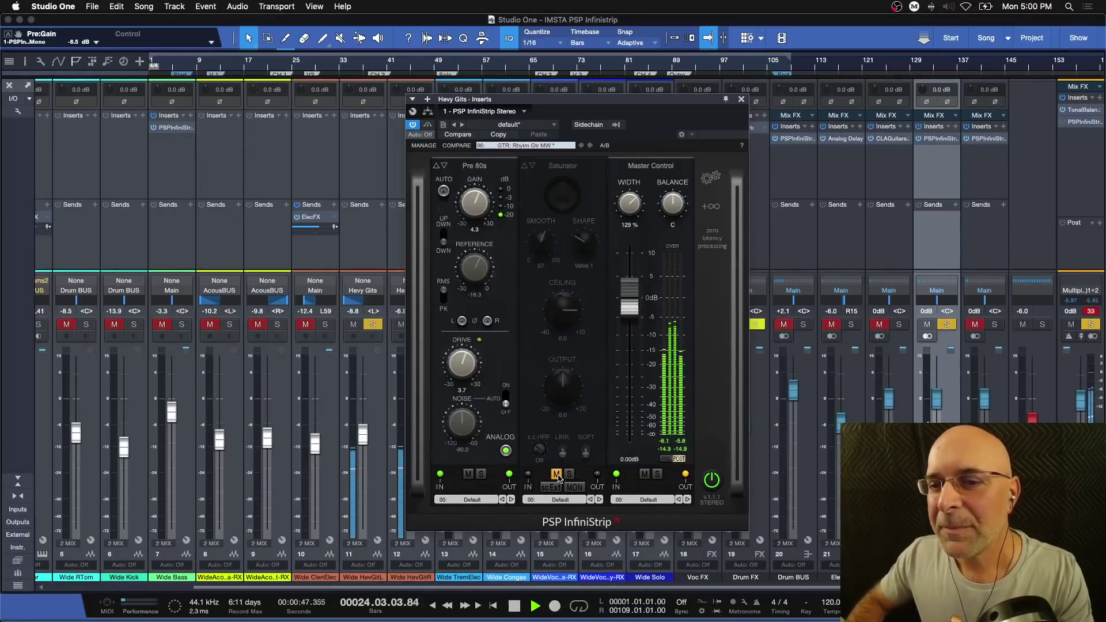
pyautogui.click(557, 475)
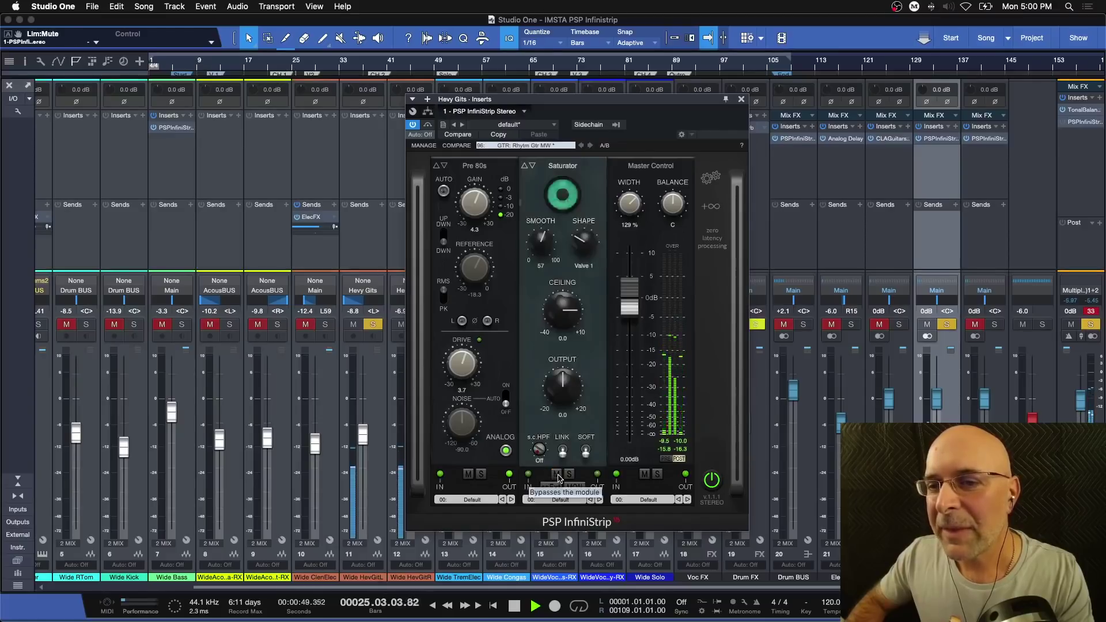
pyautogui.press('space')
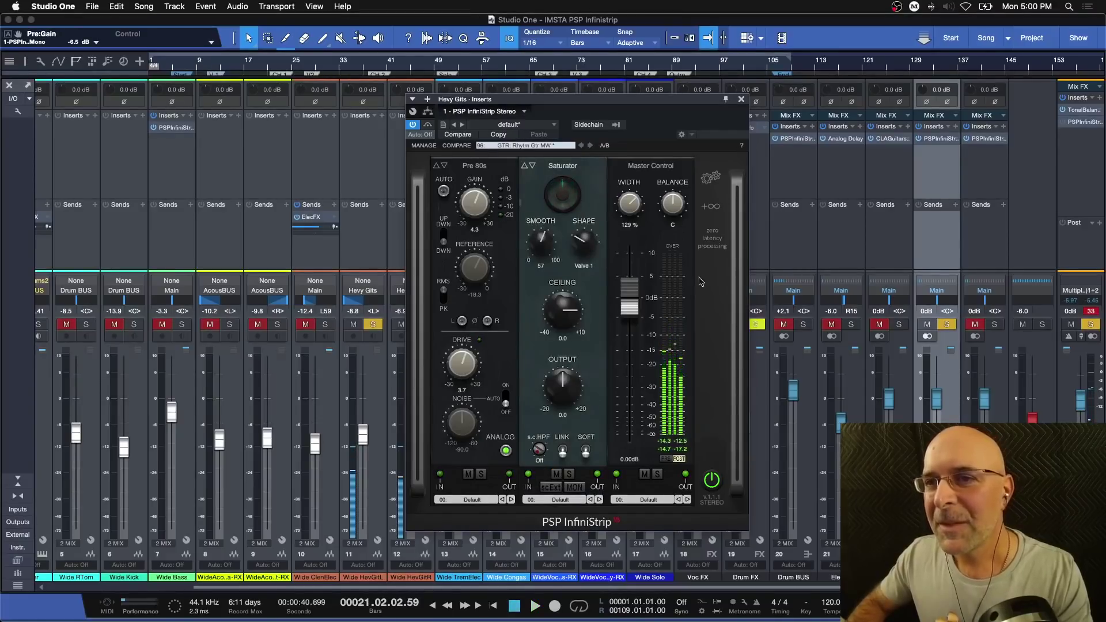
# Step: Add a FET Pressor compressor after Master Control and move the plug-in window so the whole chain is in view
pyautogui.click(713, 206)
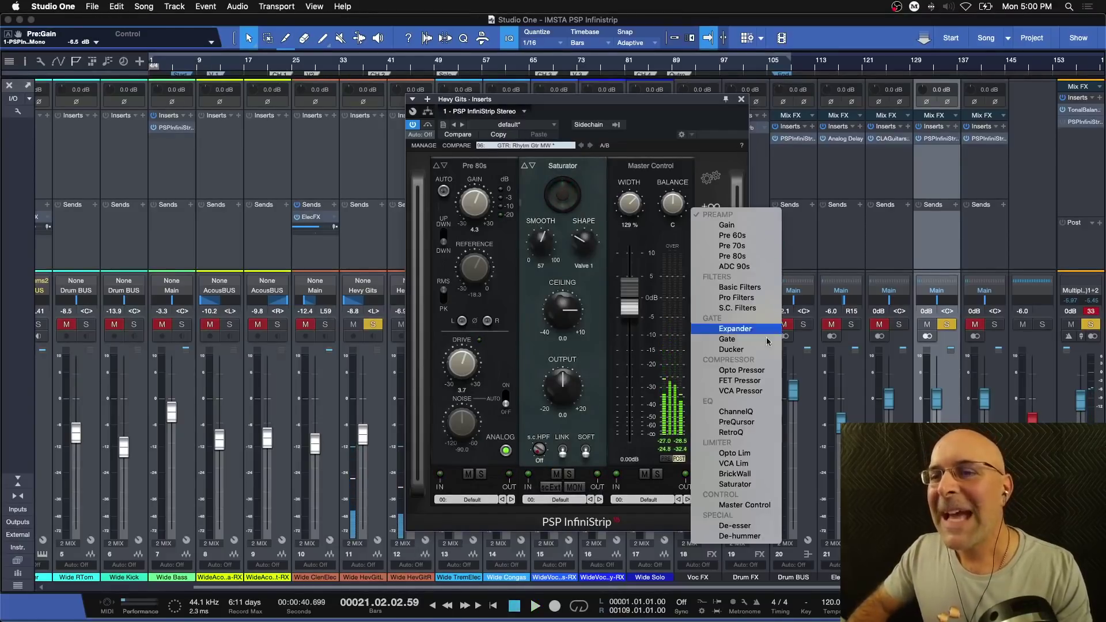
pyautogui.click(736, 383)
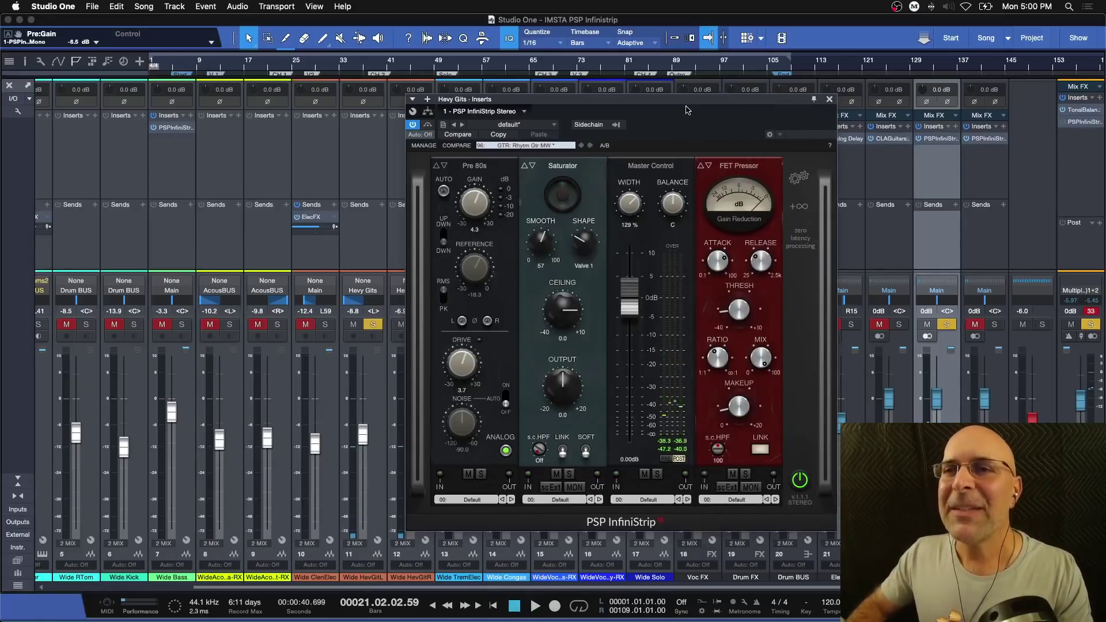
pyautogui.moveTo(687, 109); pyautogui.dragTo(597, 107)
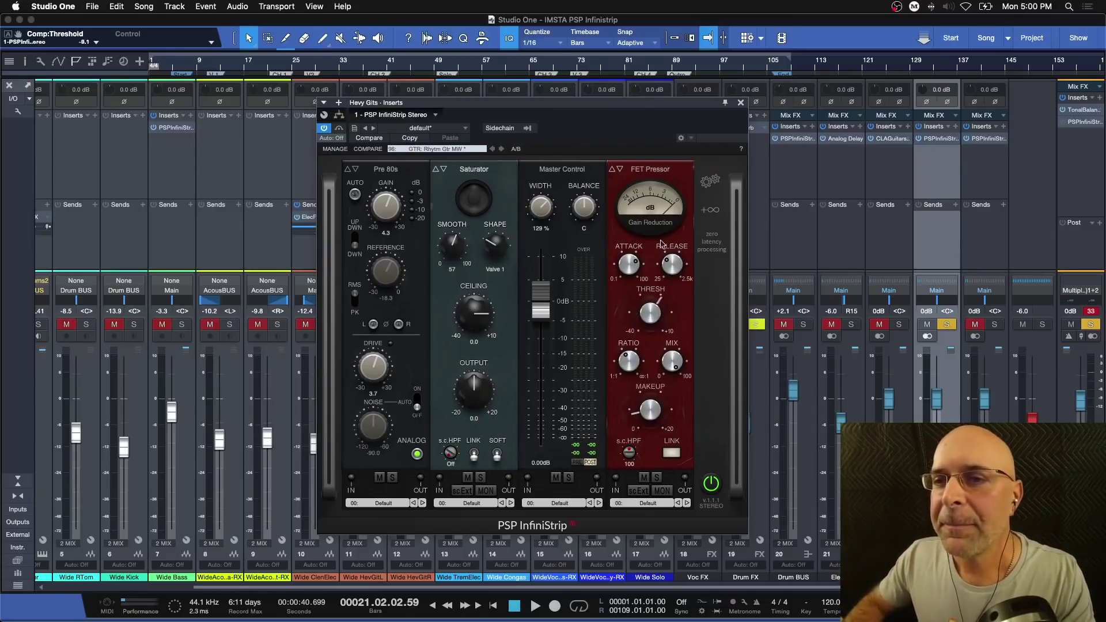
# Step: While the guitars play, set the FET Pressor's attack to about 0.5, lower its threshold, raise its makeup gain, and stop playback
pyautogui.press('space')
pyautogui.moveTo(651, 314); pyautogui.dragTo(649, 366)
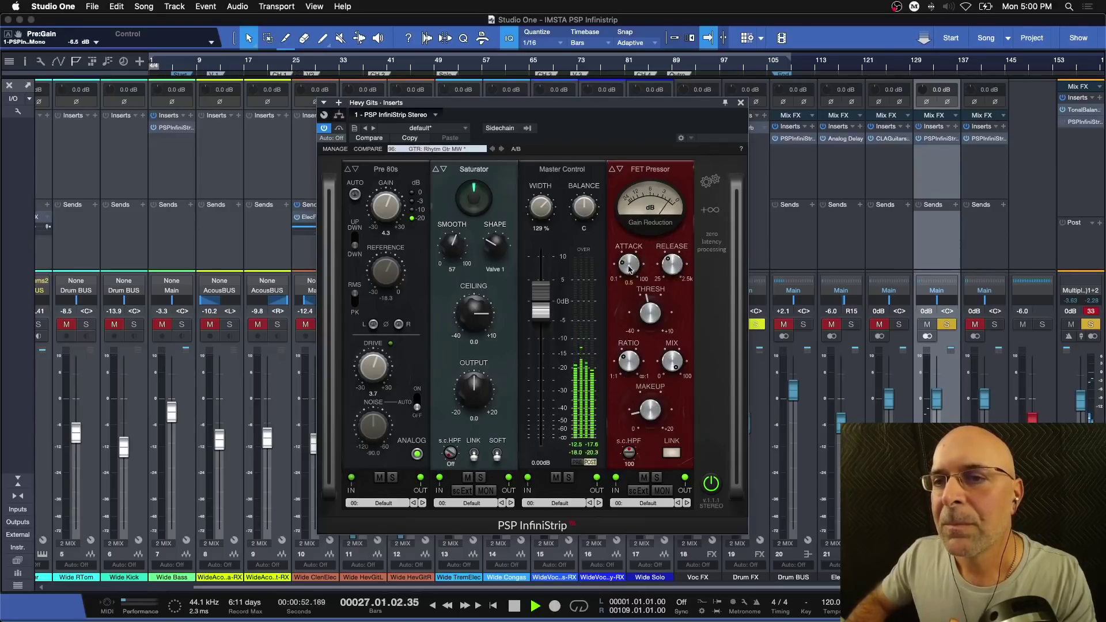
pyautogui.scroll(2, 629, 264)
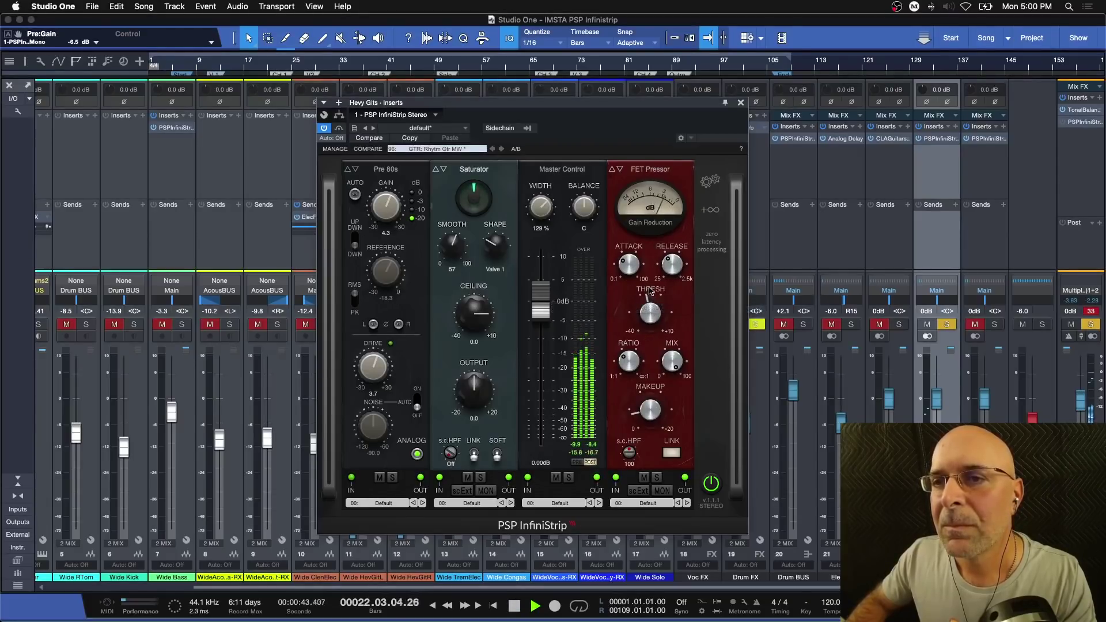
pyautogui.click(649, 411)
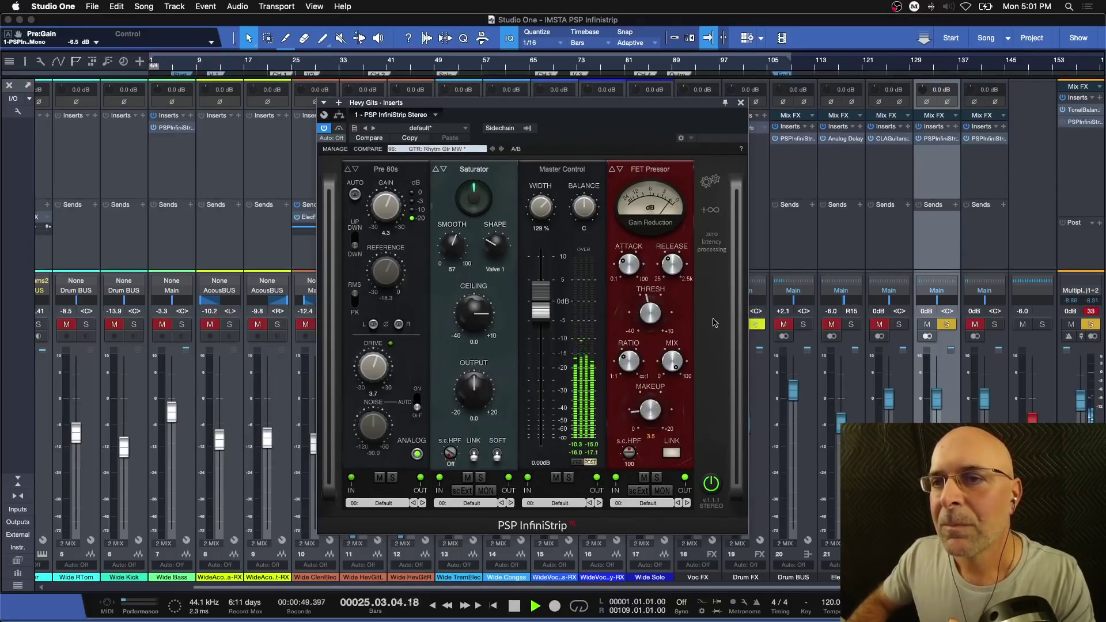
pyautogui.press('space')
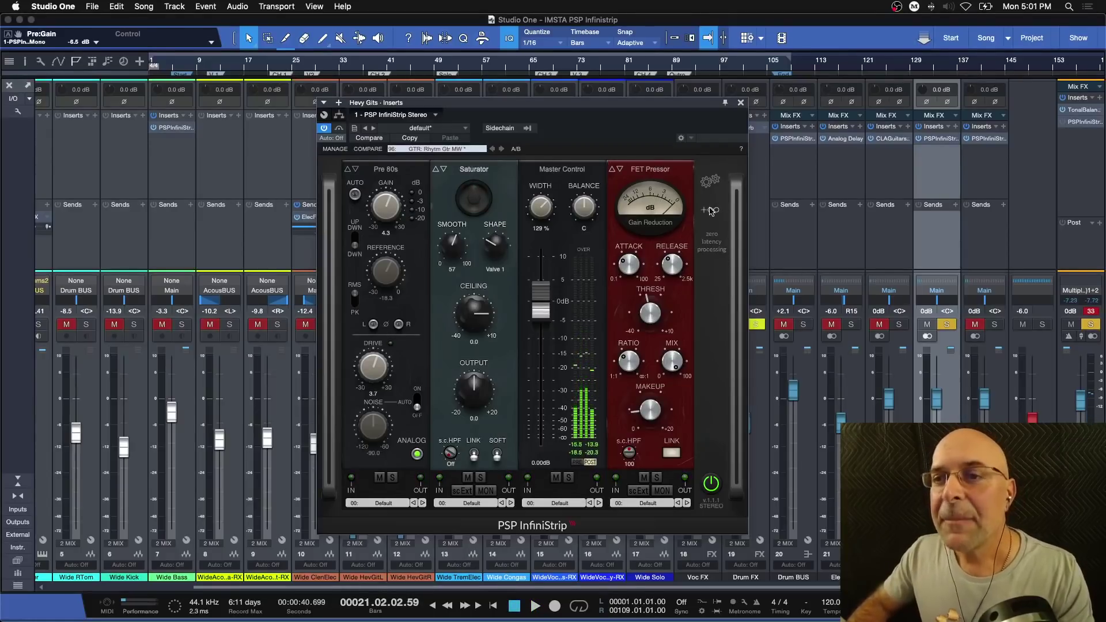
# Step: Add a second Master Control after the FET Pressor, unsolo the Hevy Gits bus, and widen the new module to 113% during playback
pyautogui.rightClick(723, 247)
pyautogui.click(744, 509)
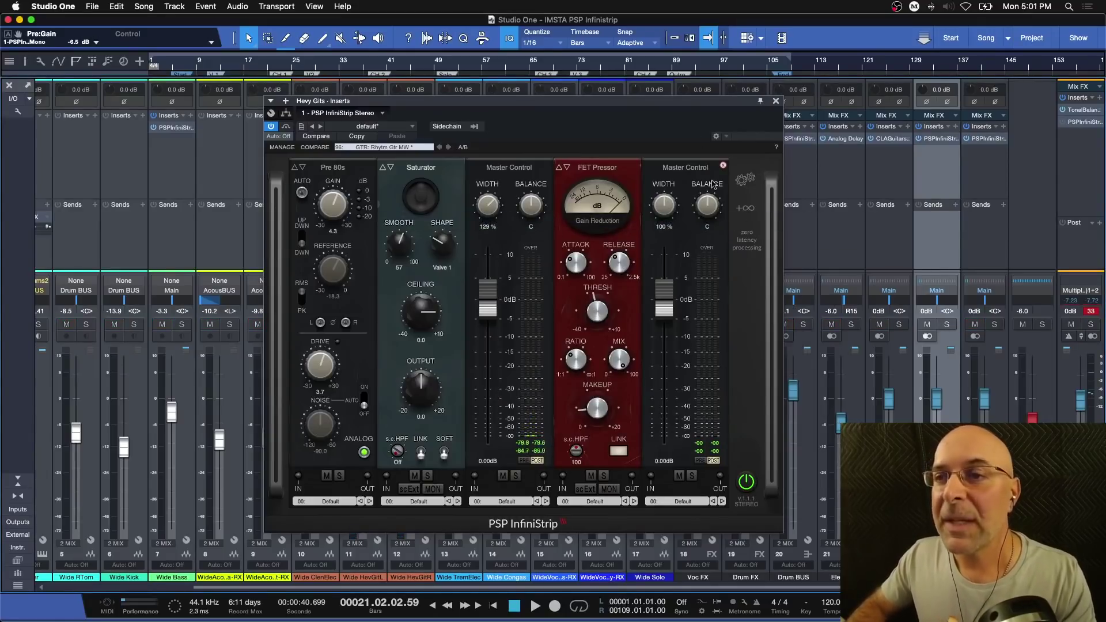
pyautogui.press('space')
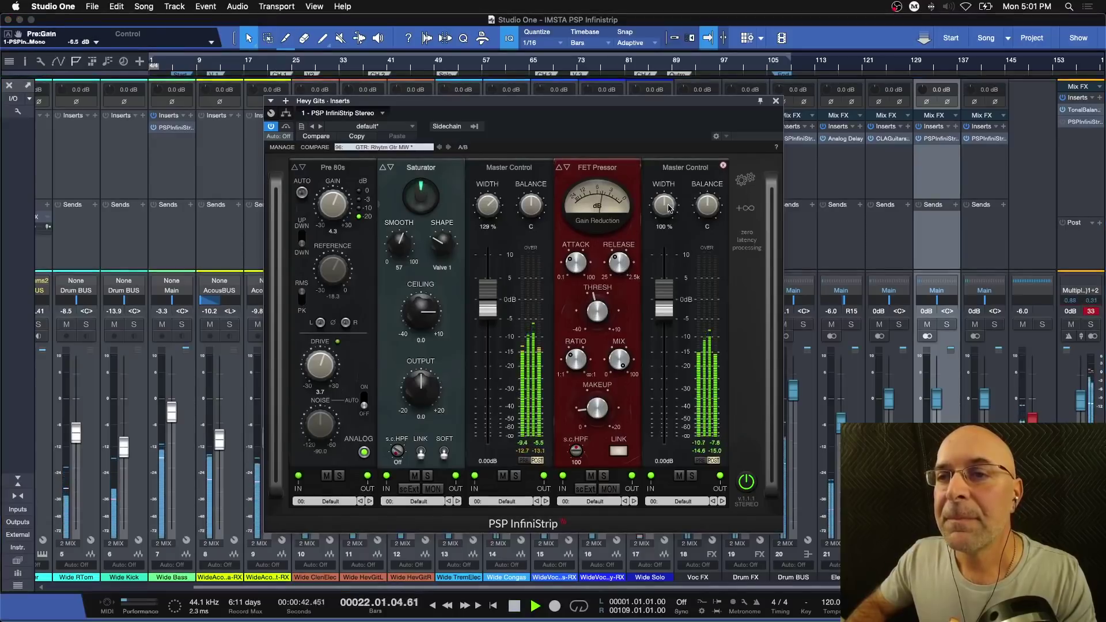
pyautogui.moveTo(669, 209); pyautogui.dragTo(670, 198)
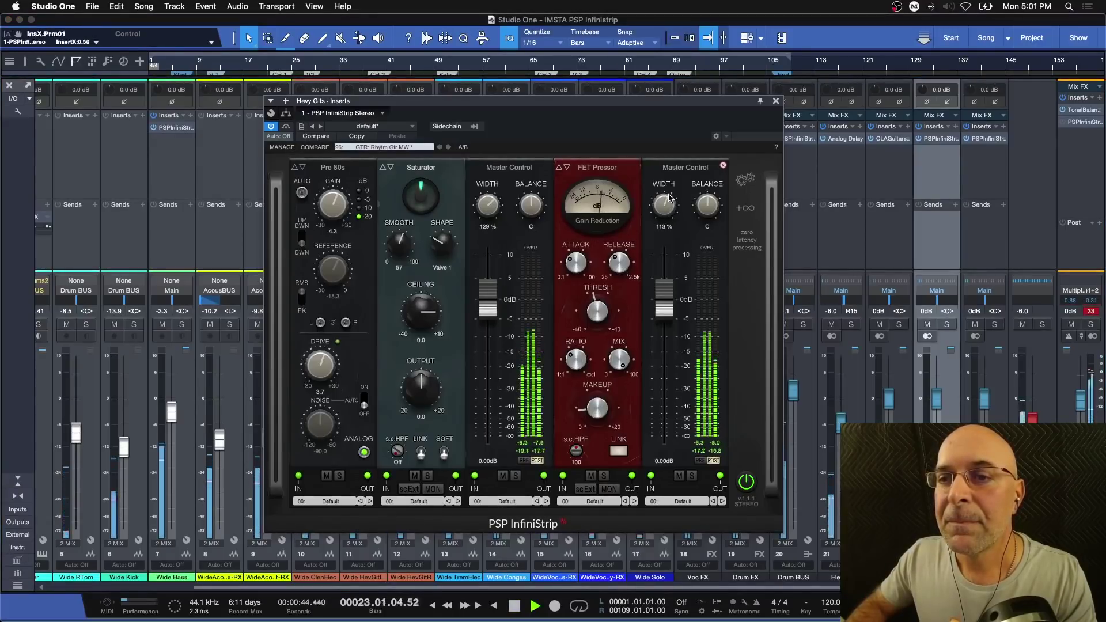
pyautogui.press('space')
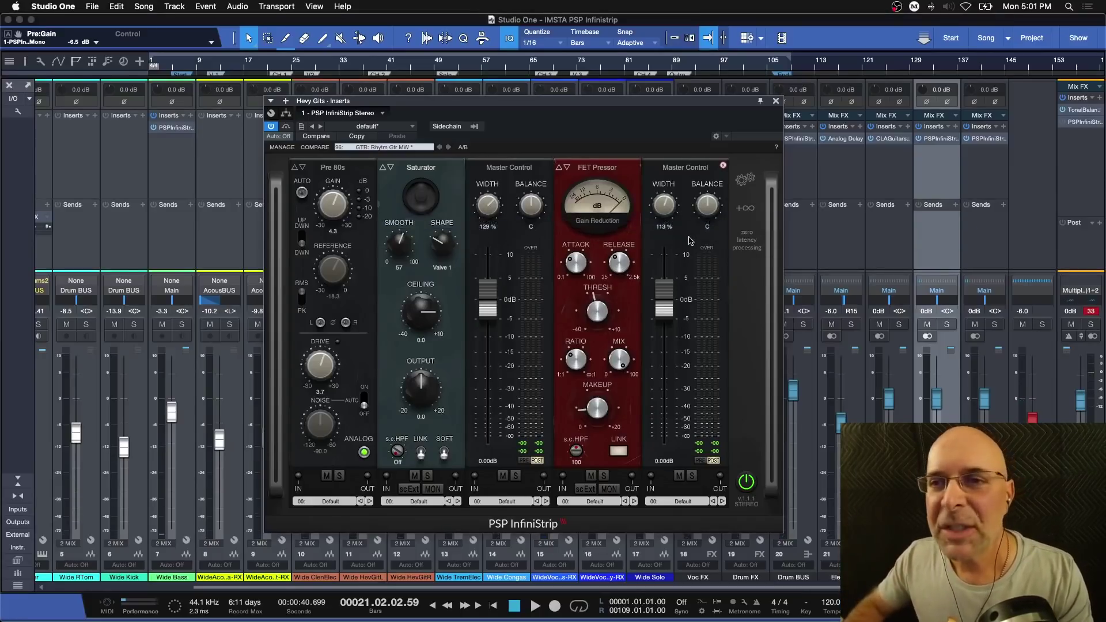
# Step: Audition the processed guitars in the full mix, stop playback, and close the Hevy Gits plug-in window
pyautogui.press('space')
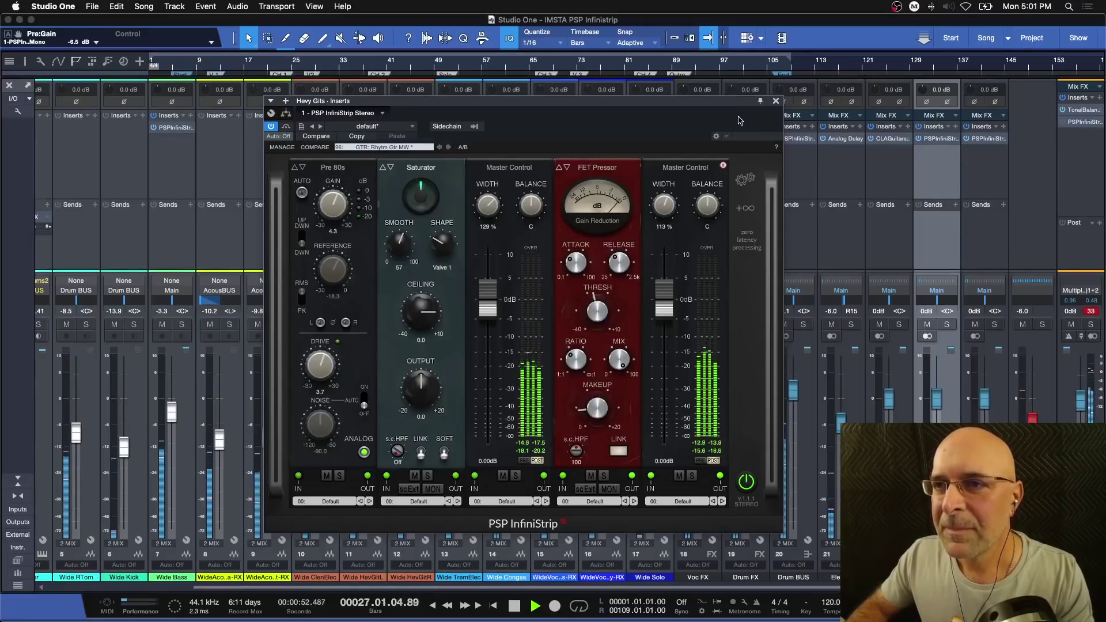
pyautogui.press('space')
pyautogui.click(776, 100)
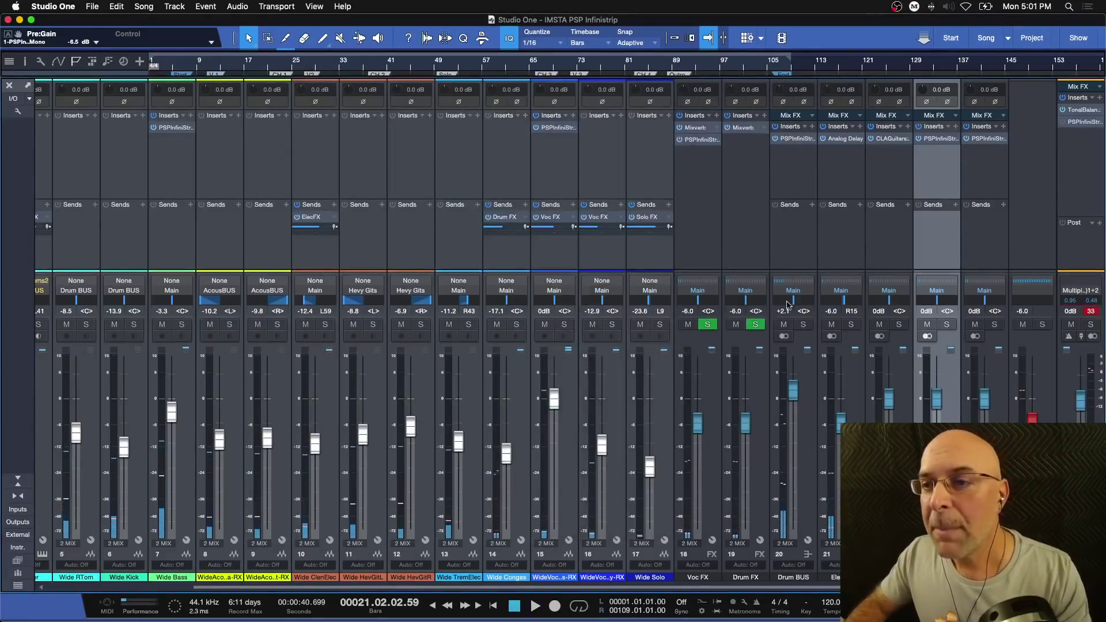
# Step: Open the InfiniStrip on the Drum BUS, move its window up clear of the transport, solo the bus and audition the drums briefly
pyautogui.click(797, 141)
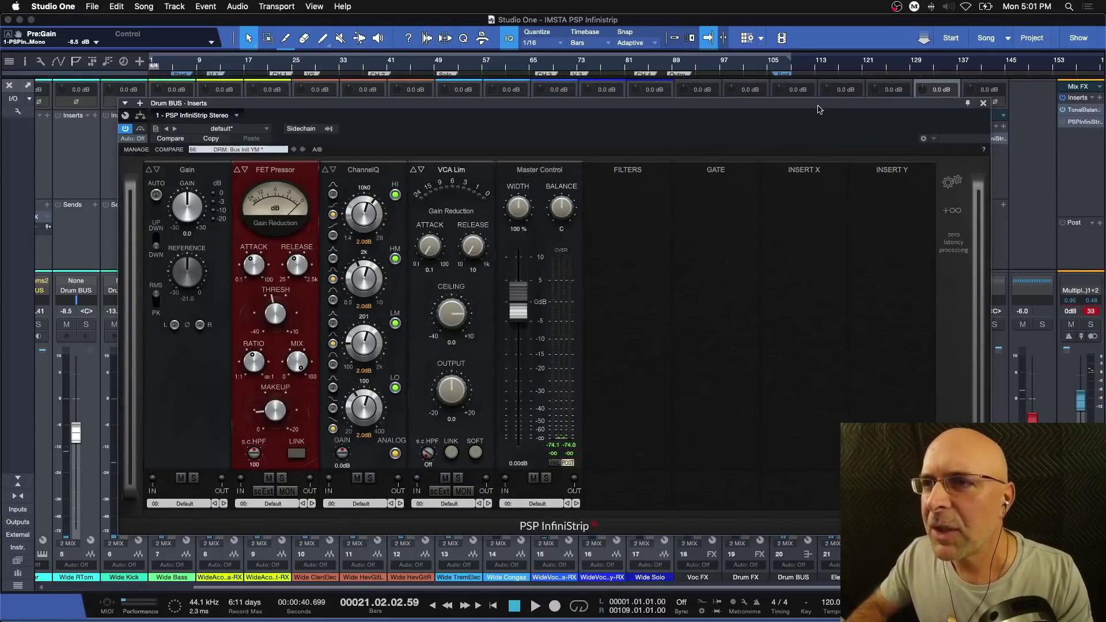
pyautogui.moveTo(820, 109); pyautogui.dragTo(877, 94)
pyautogui.click(803, 325)
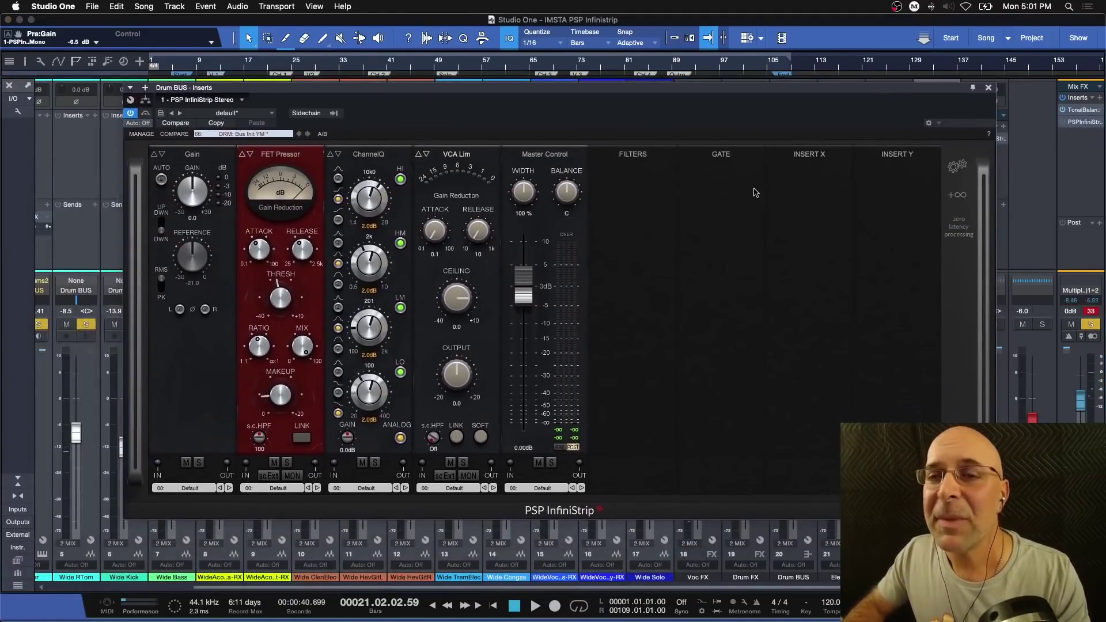
pyautogui.press('space')
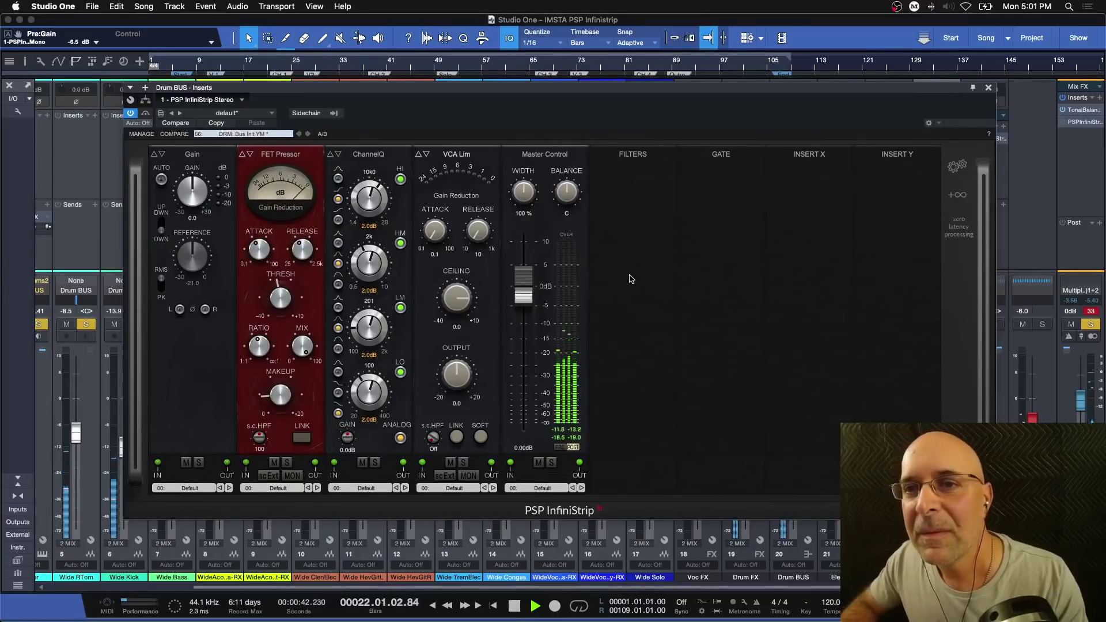
pyautogui.press('space')
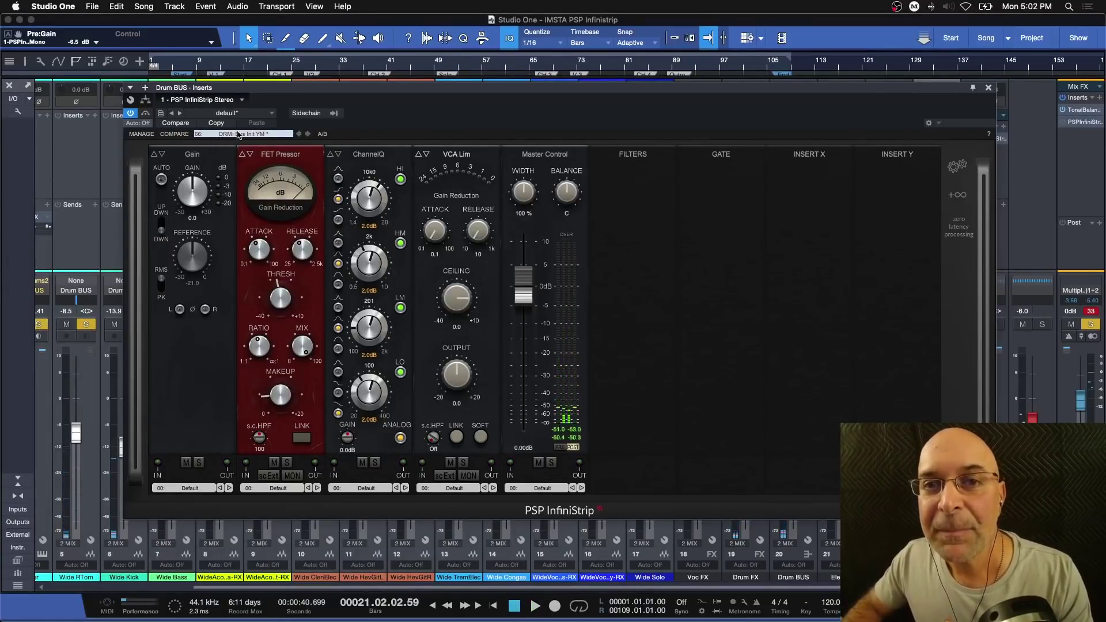
# Step: Compare the drum bus with the InfiniStrip active and bypassed during playback, leave the plug-in enabled, and stop playback
pyautogui.press('space')
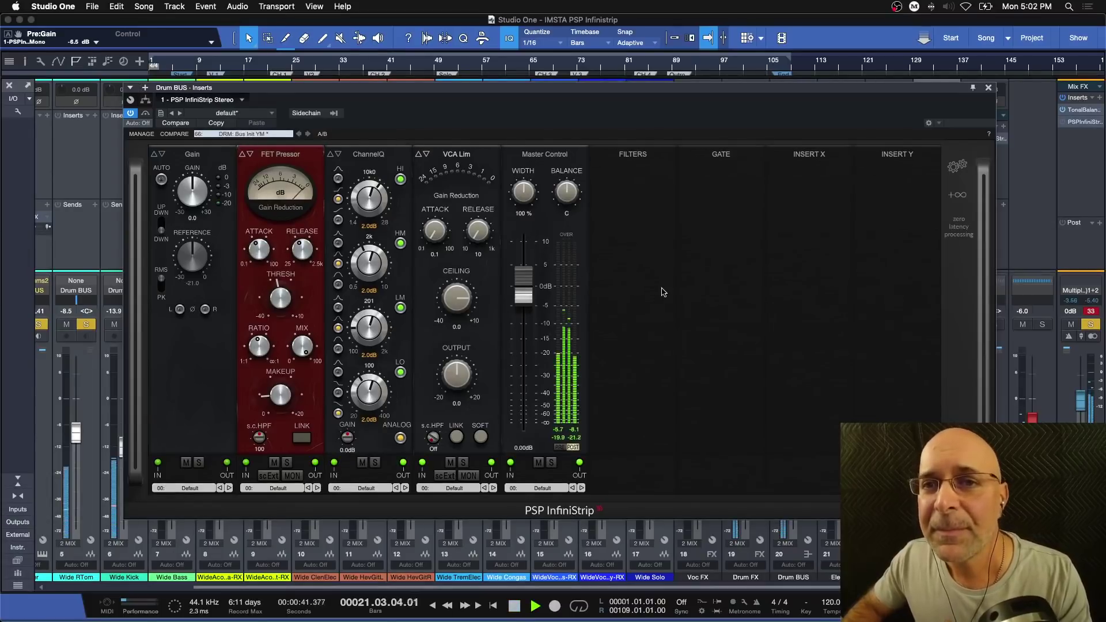
pyautogui.click(130, 113)
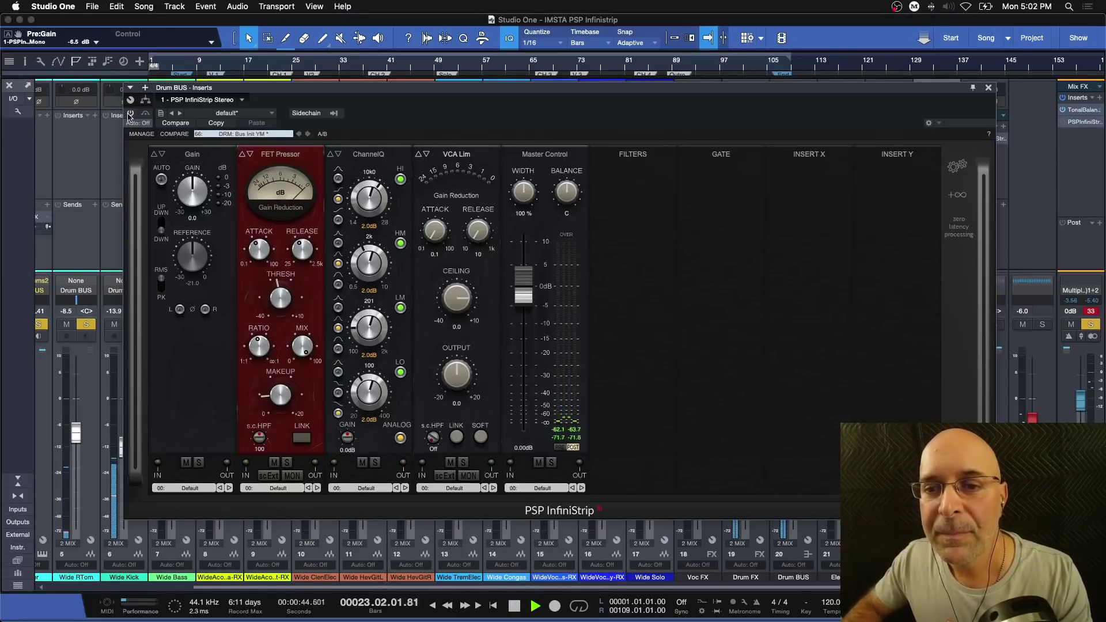
pyautogui.press('space')
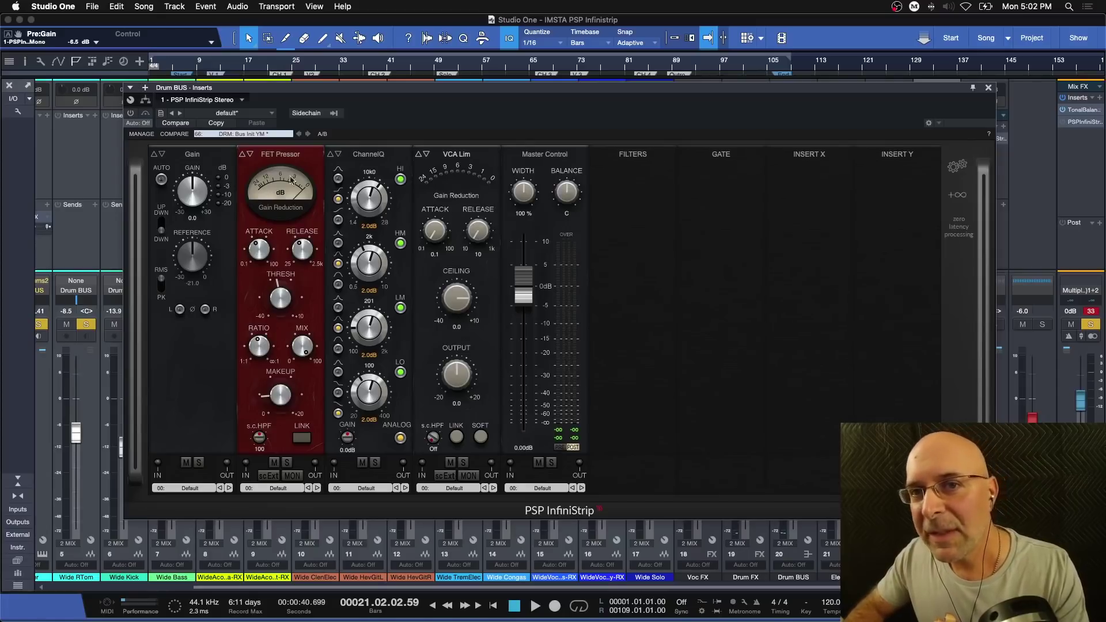
pyautogui.press('space')
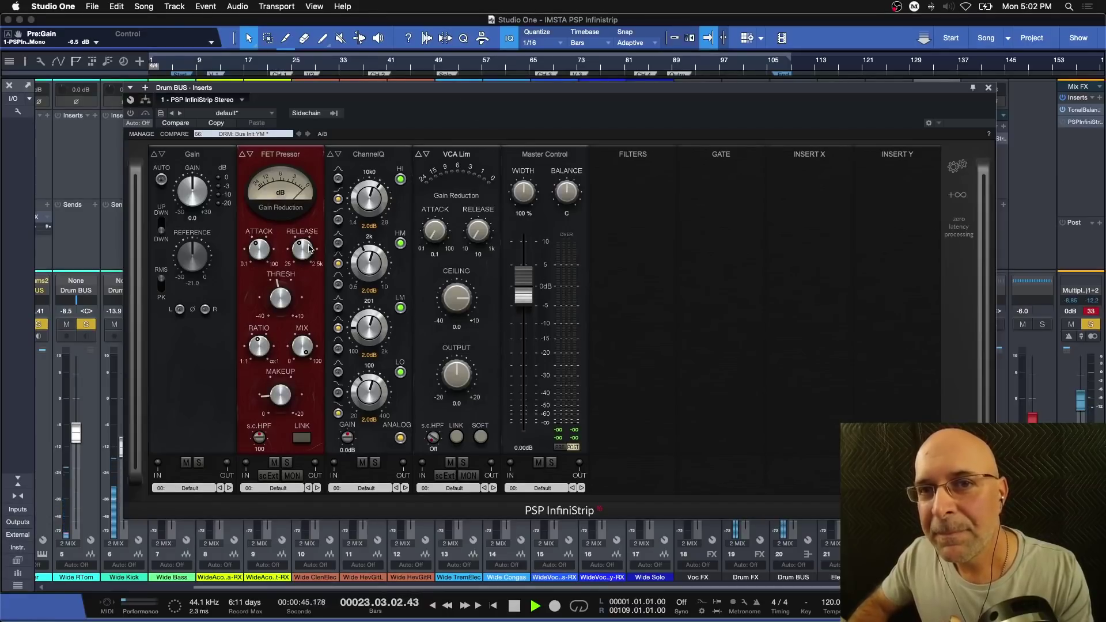
pyautogui.press('space')
pyautogui.click(131, 114)
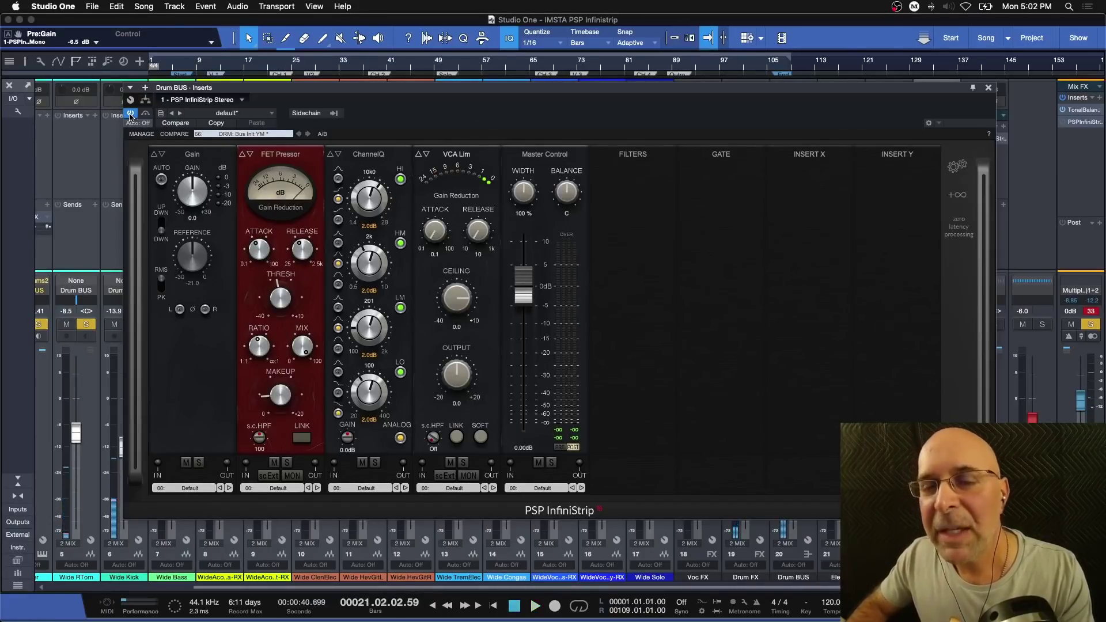
pyautogui.press('space')
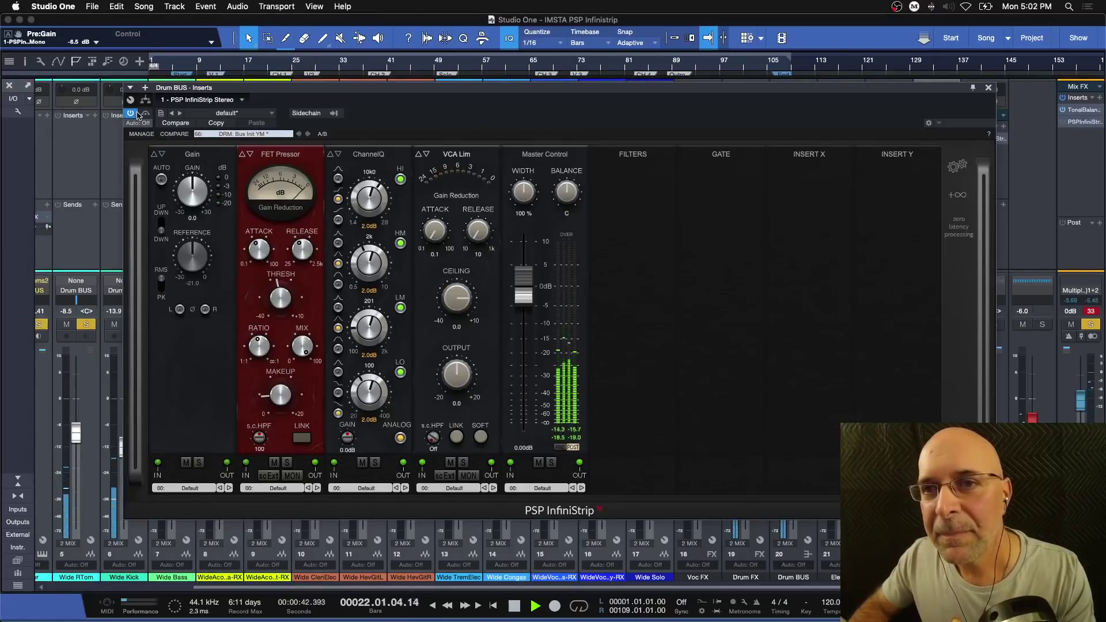
pyautogui.press('space')
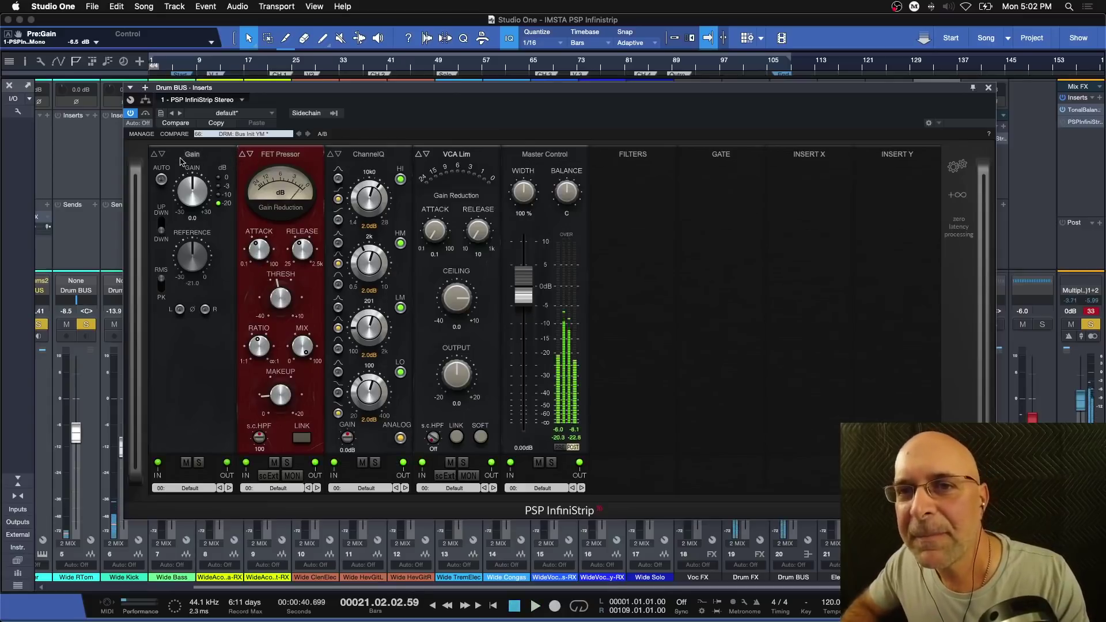
# Step: Switch the first module from Gain to the ADC 90s preamp and raise its drive to about 5.6
pyautogui.click(163, 155)
pyautogui.click(163, 155)
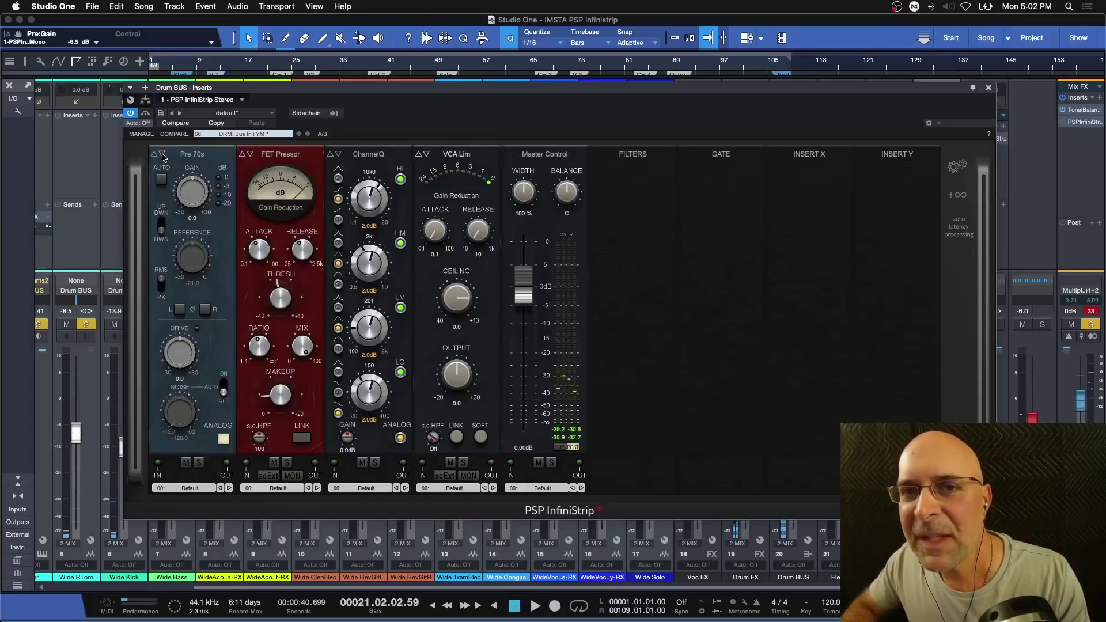
pyautogui.click(163, 155)
pyautogui.click(162, 155)
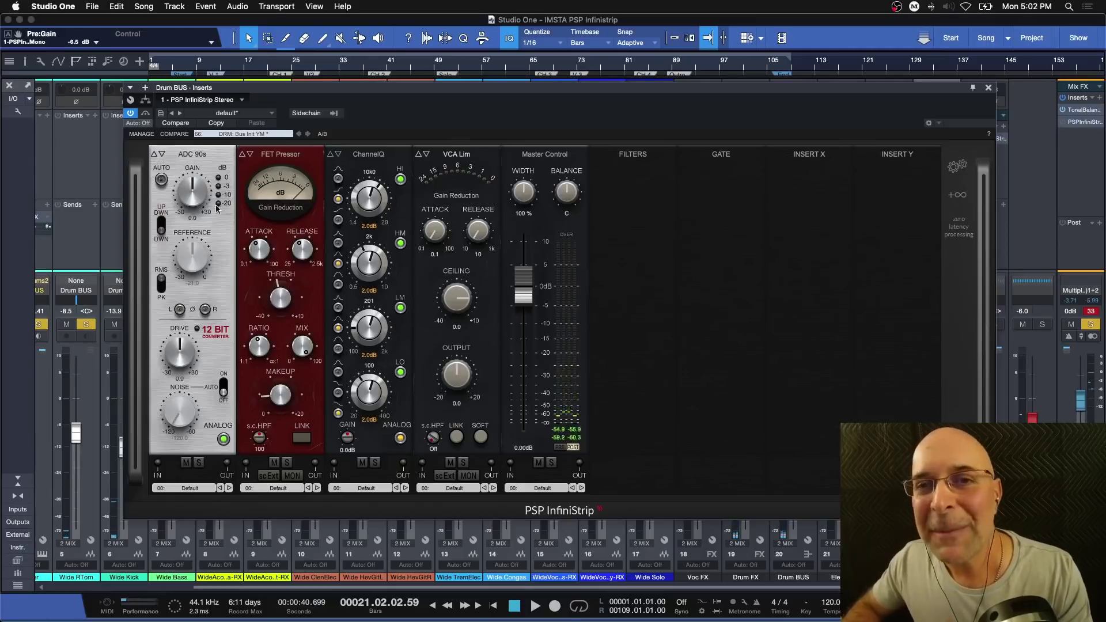
pyautogui.moveTo(181, 358); pyautogui.dragTo(184, 344)
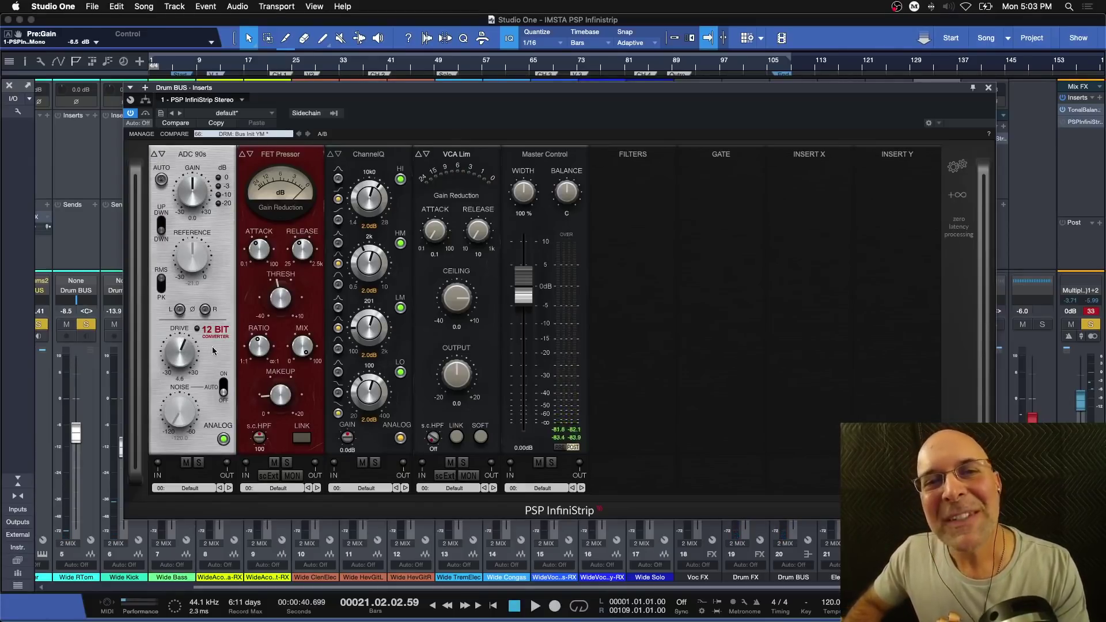
pyautogui.moveTo(182, 357); pyautogui.dragTo(182, 353)
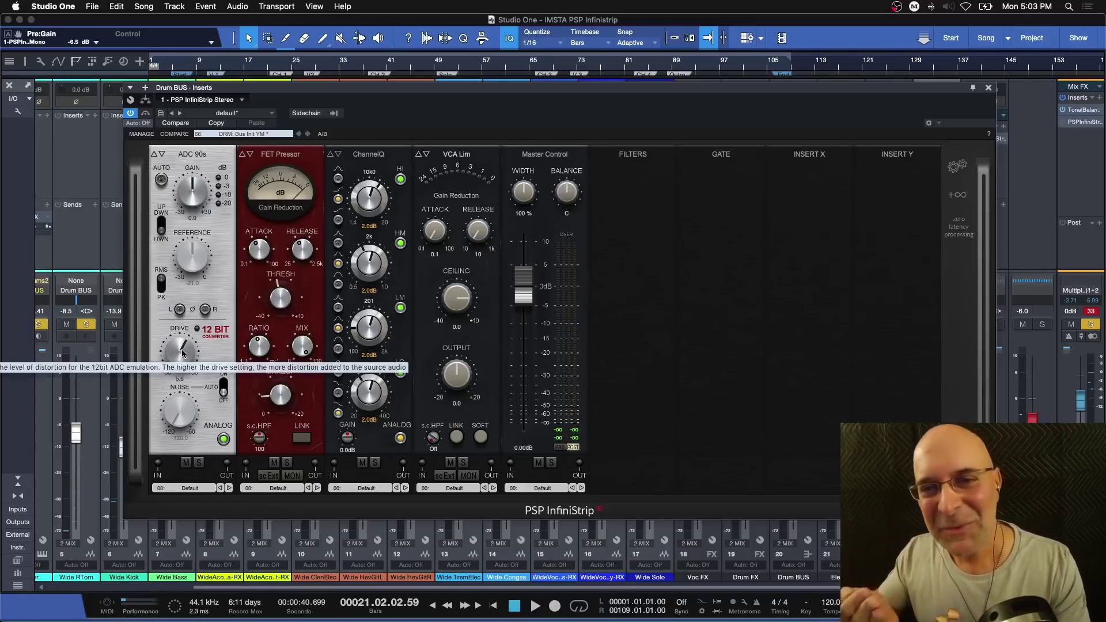
# Step: Audition the ADC 90s module soloed, raising its drive to about 14.8 and gain to 2.4, then stop playback and unsolo it
pyautogui.press('space')
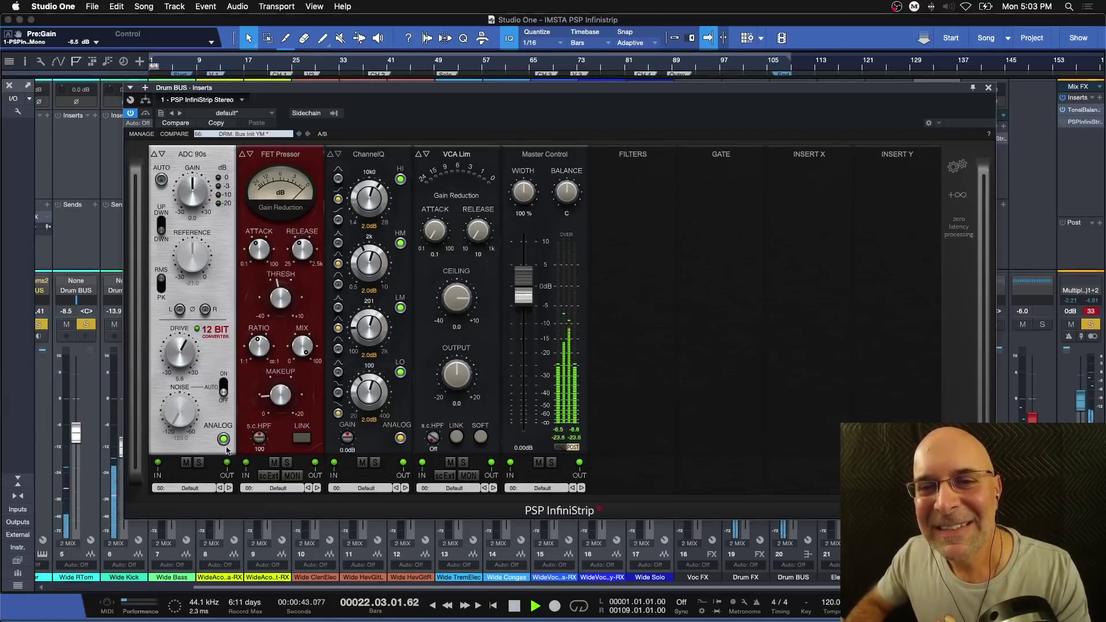
pyautogui.press('space')
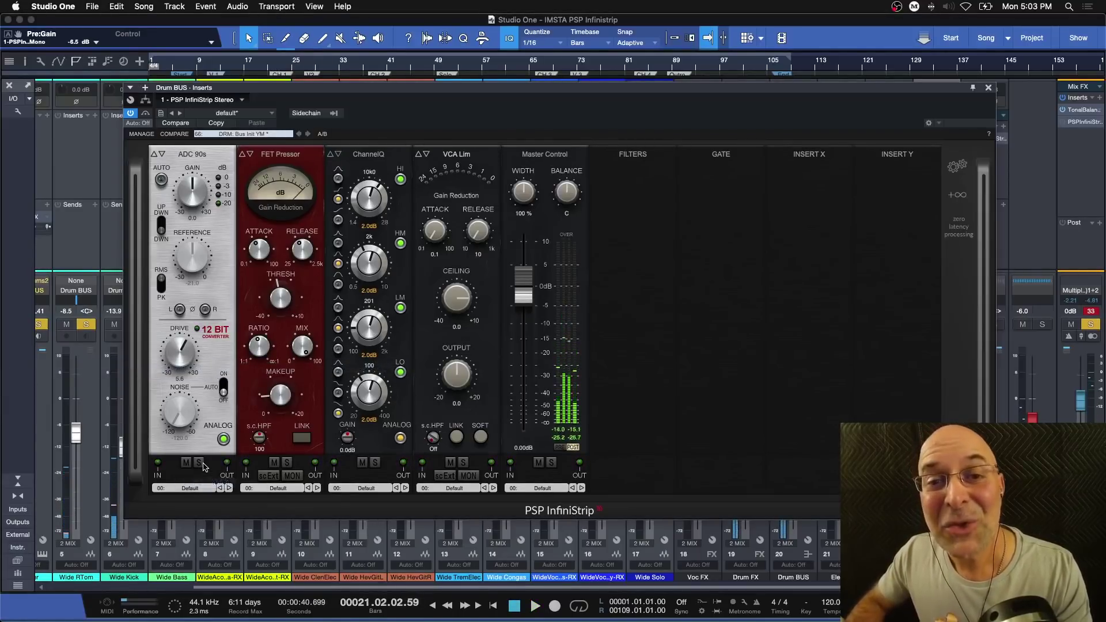
pyautogui.click(199, 464)
pyautogui.press('space')
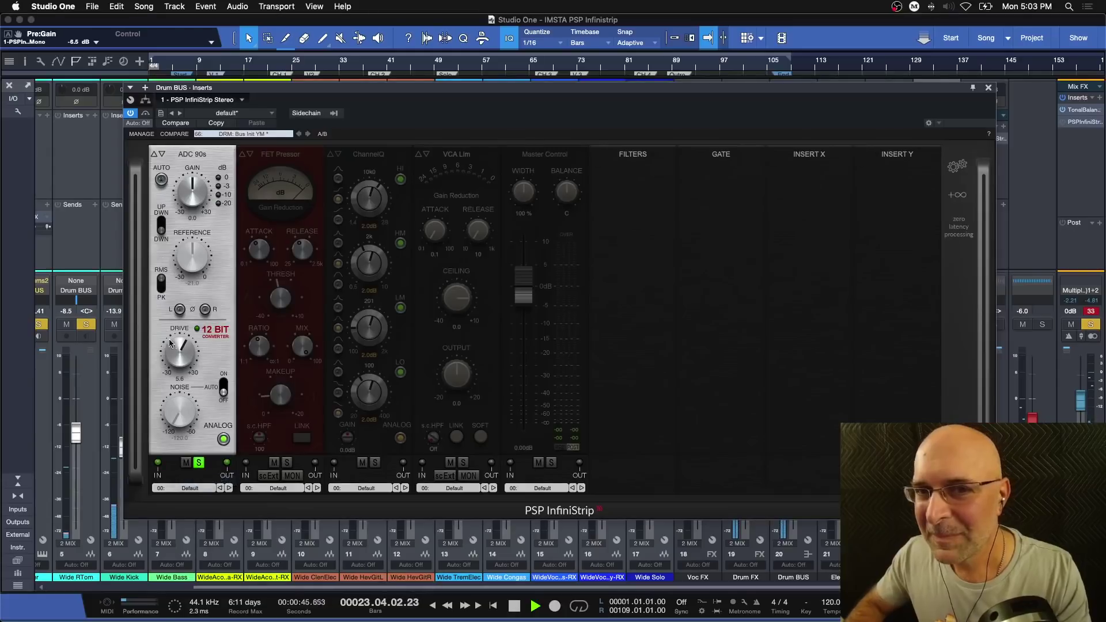
pyautogui.moveTo(175, 362)
pyautogui.mouseDown()
pyautogui.moveTo(176, 327)
pyautogui.moveTo(176, 360)
pyautogui.mouseUp()
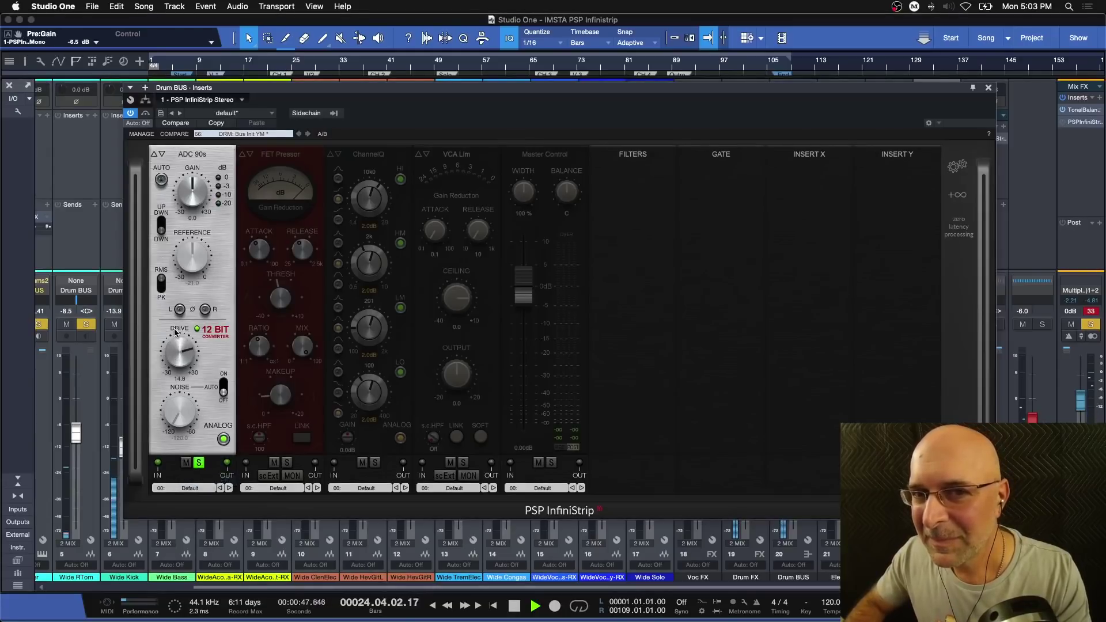
pyautogui.moveTo(196, 191); pyautogui.dragTo(196, 176)
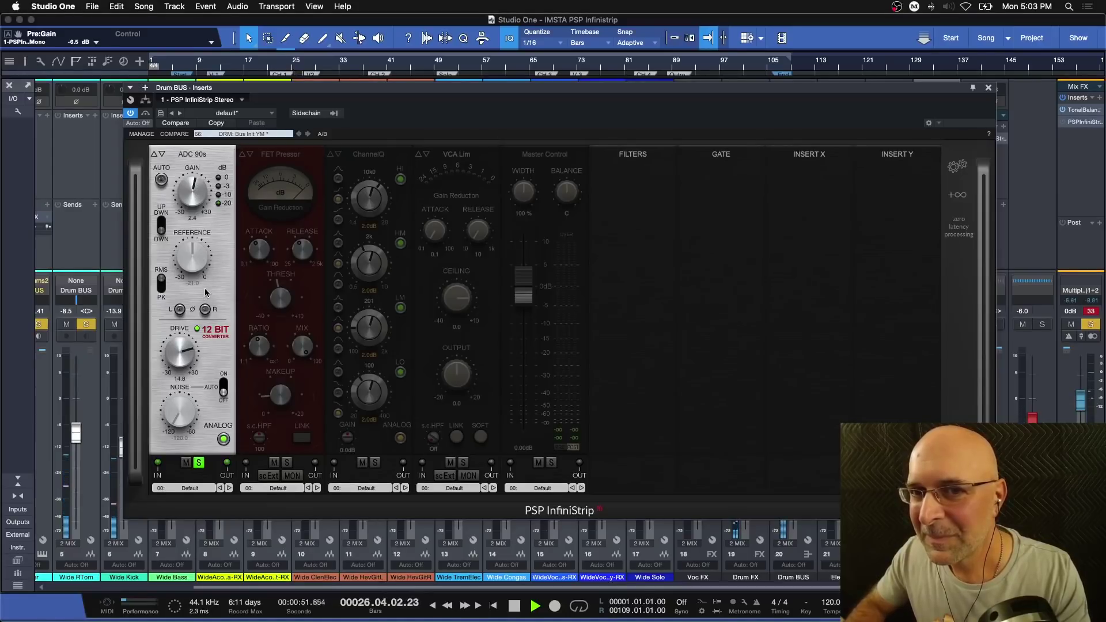
pyautogui.click(222, 400)
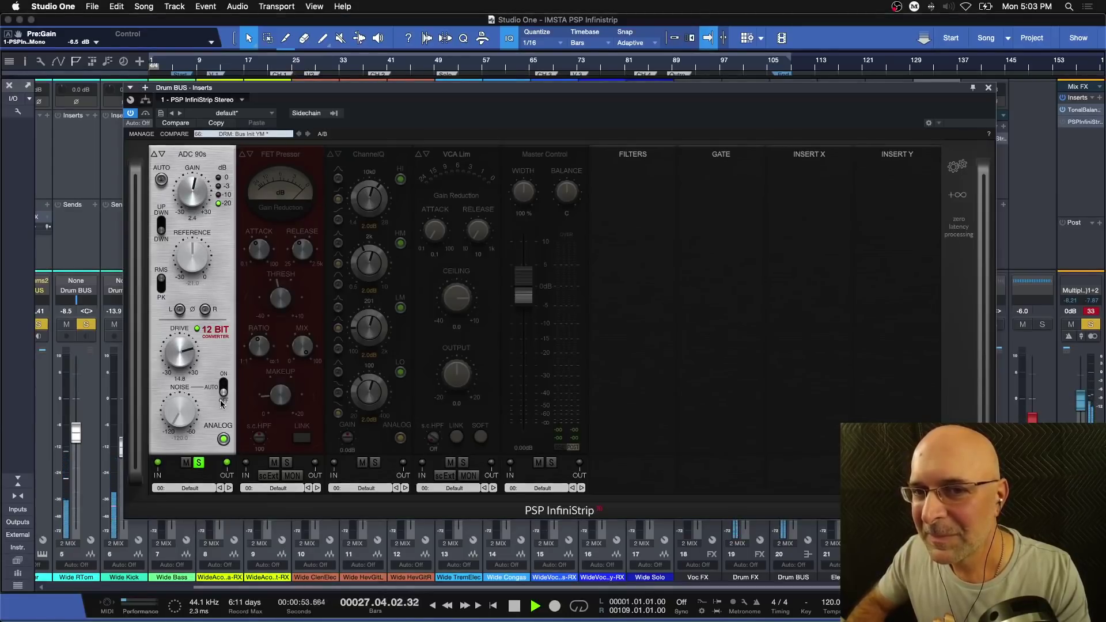
pyautogui.press('space')
pyautogui.click(199, 463)
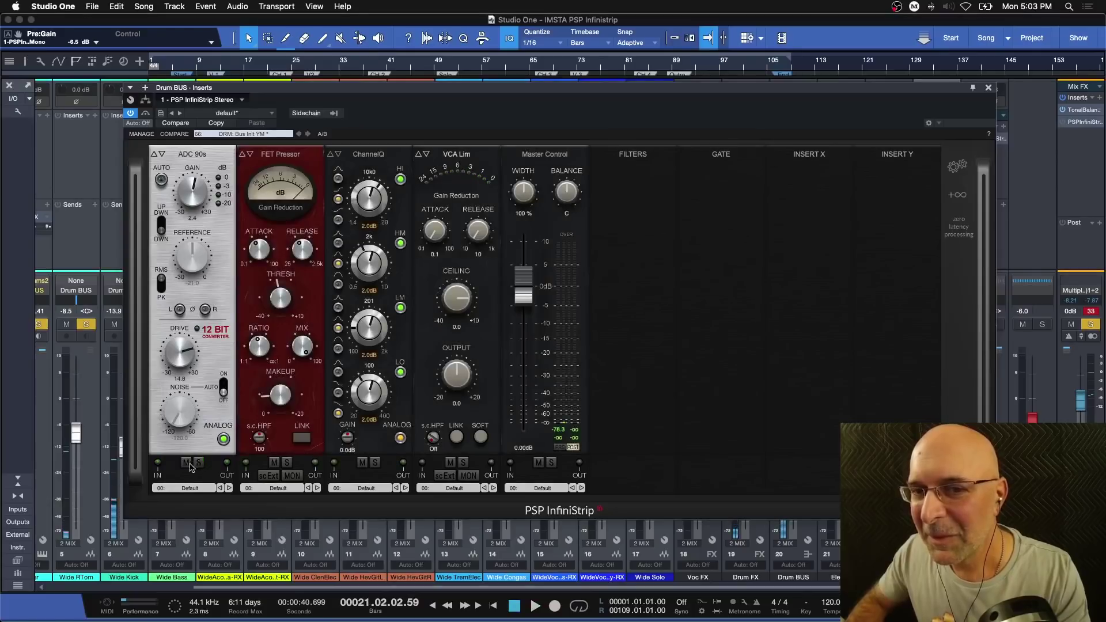
# Step: Compare the drums with the ADC 90s module active and bypassed, leave it active, and stop playback
pyautogui.press('space')
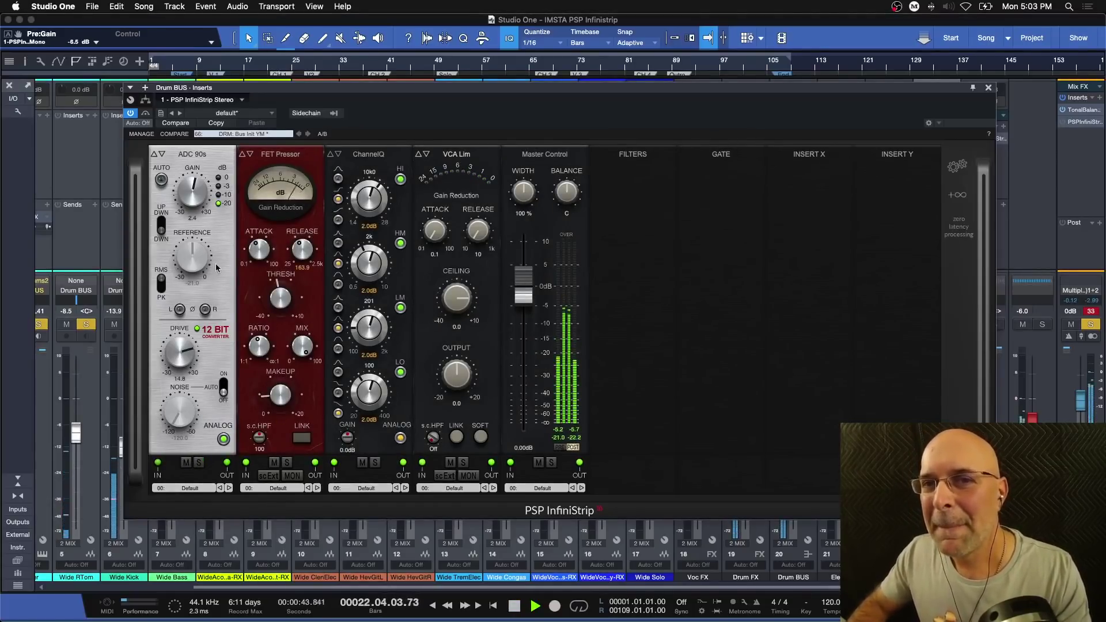
pyautogui.click(185, 463)
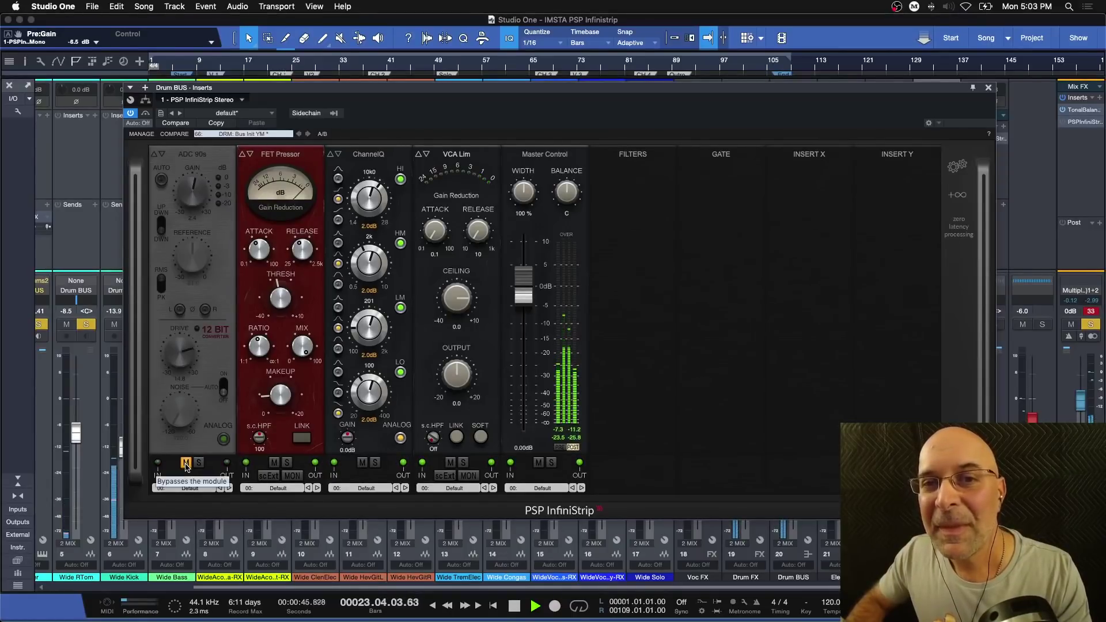
pyautogui.press('space')
pyautogui.press('space')
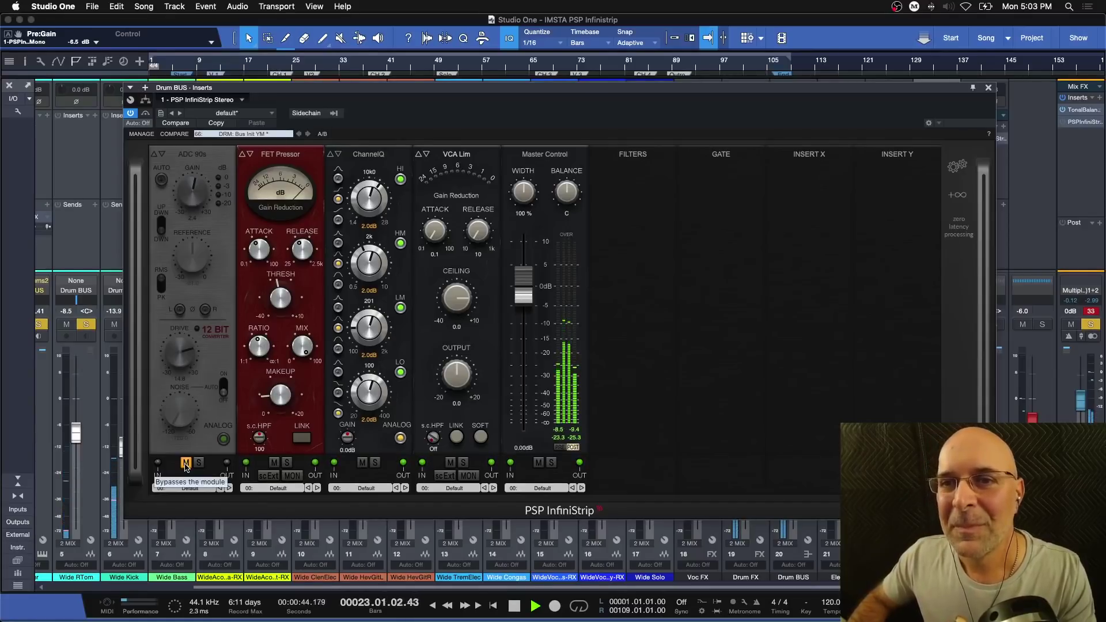
pyautogui.press('space')
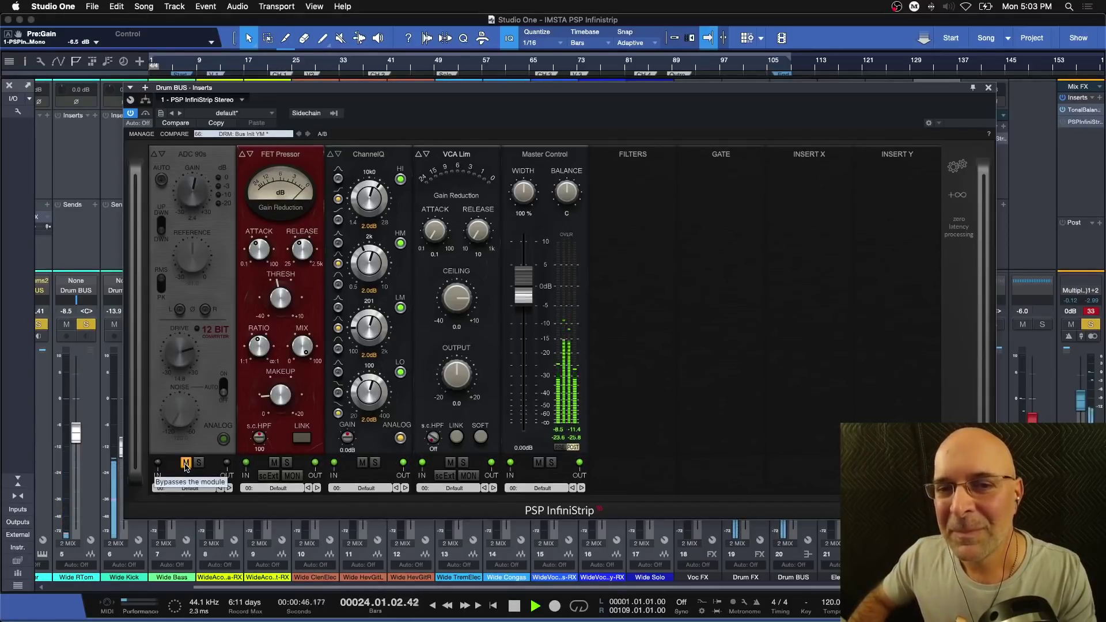
pyautogui.click(185, 463)
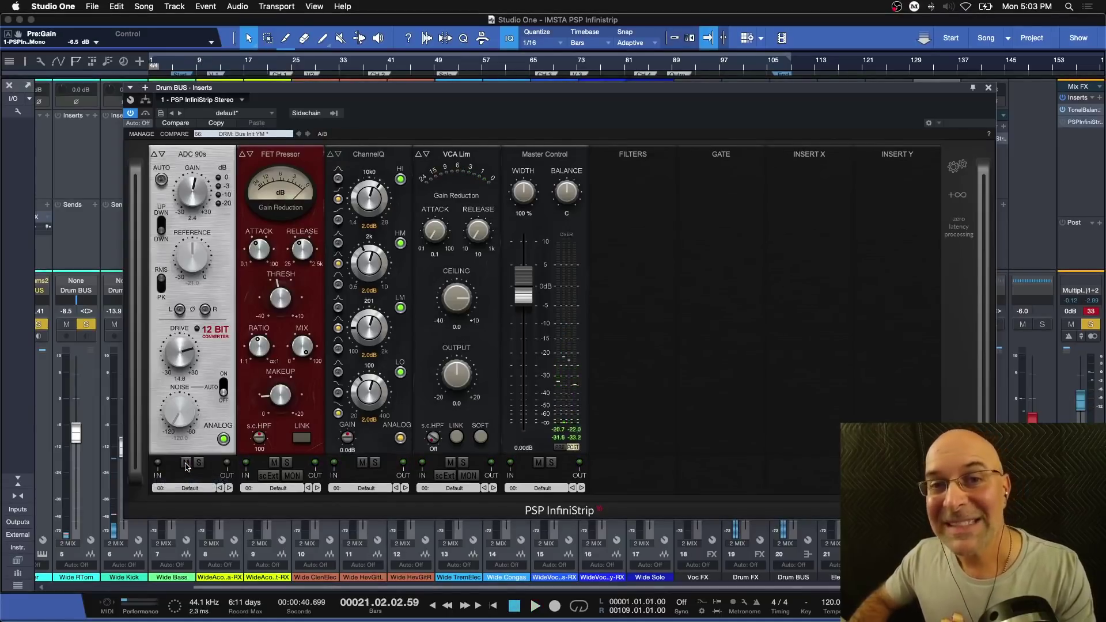
pyautogui.press('space')
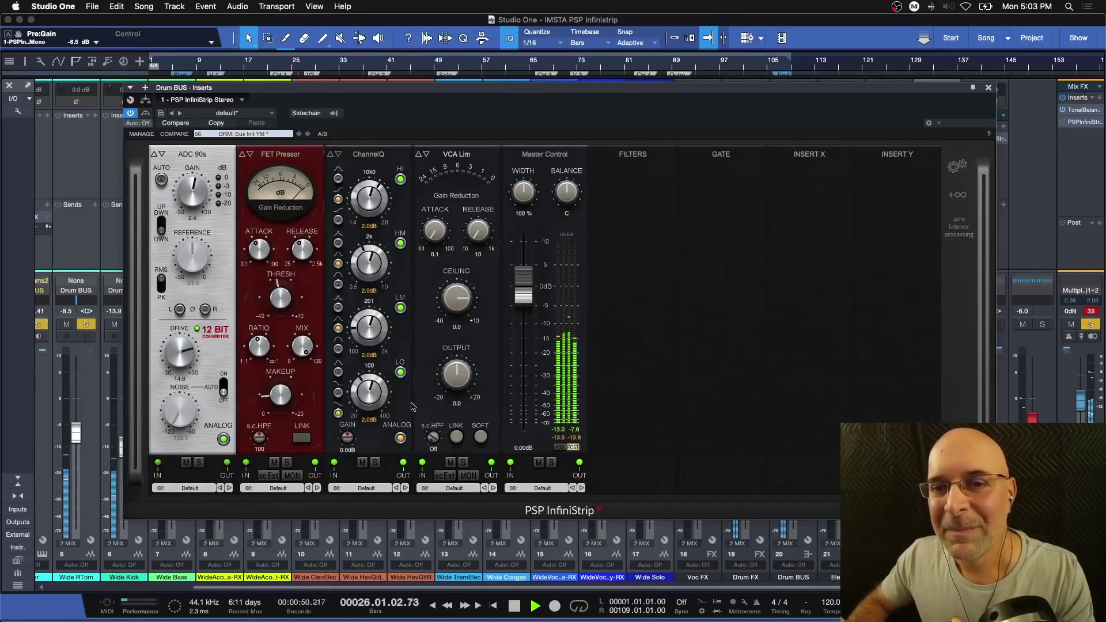
pyautogui.press('space')
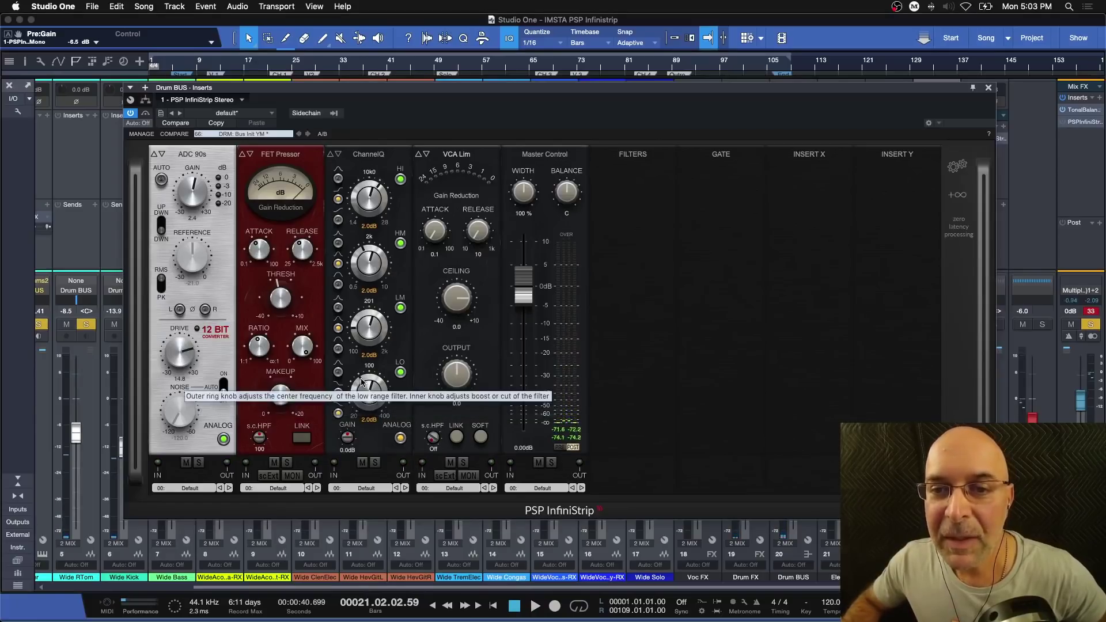
# Step: Demonstrate the ChannelQ's LM, HM and HI band switches by turning each band off and back on
pyautogui.moveTo(362, 382); pyautogui.dragTo(362, 384)
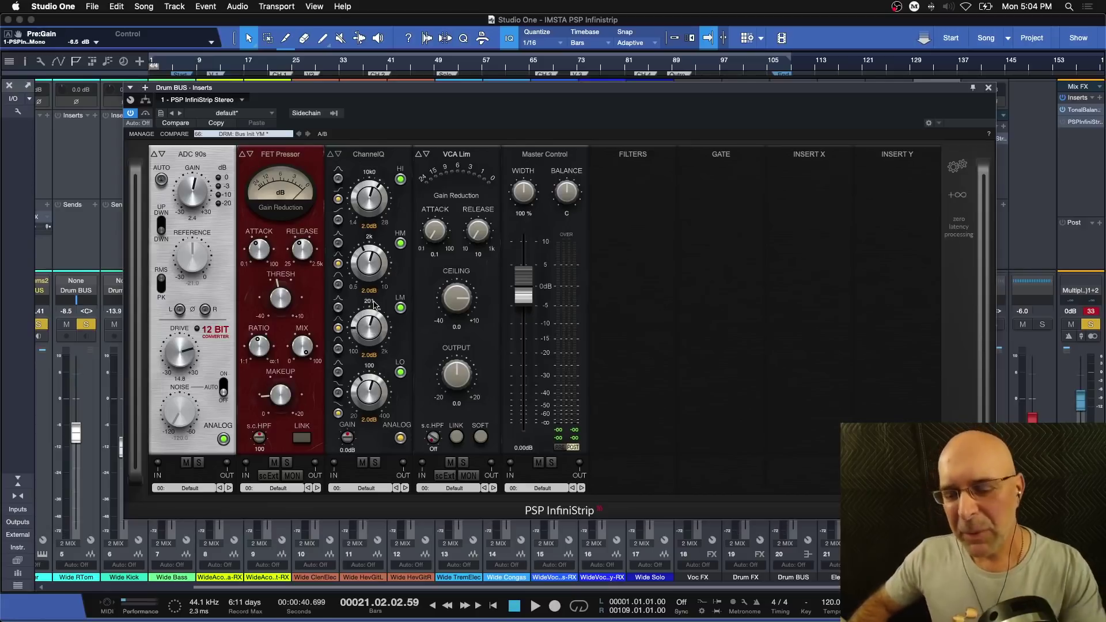
pyautogui.click(400, 309)
pyautogui.click(400, 309)
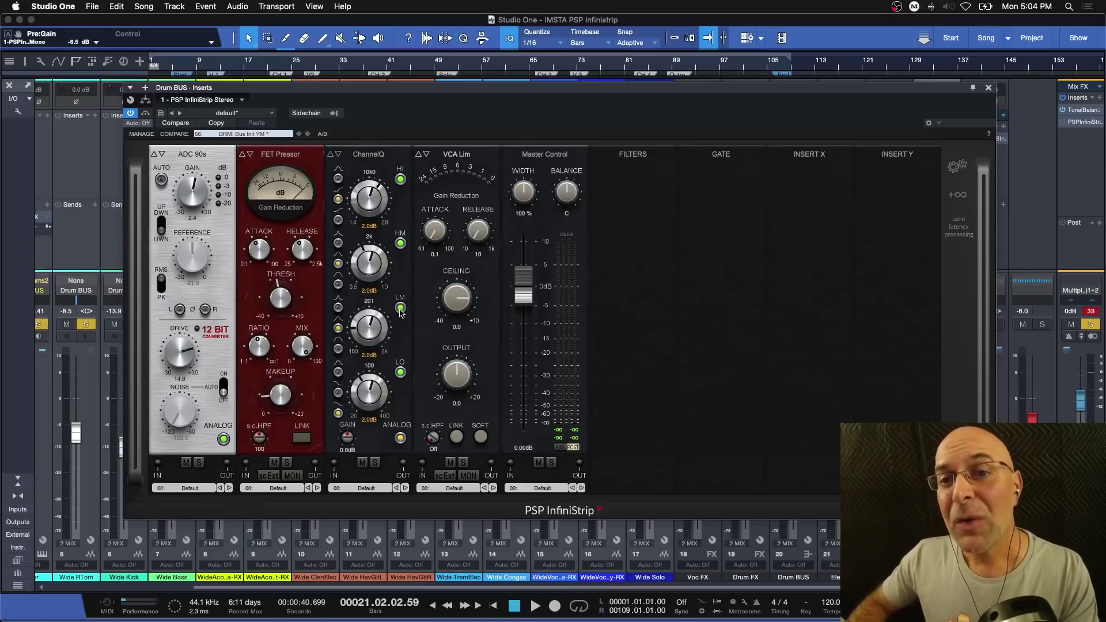
pyautogui.click(400, 243)
pyautogui.click(400, 244)
pyautogui.click(401, 181)
pyautogui.click(401, 180)
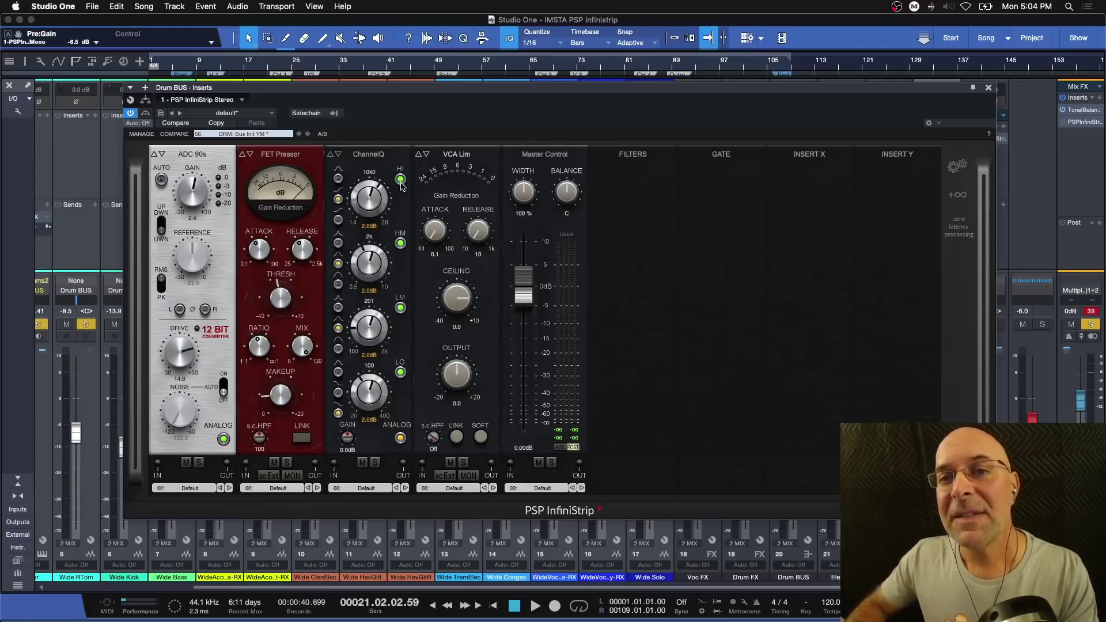
# Step: Raise the ChannelQ's low-mid band gain to about 5.6 dB while the drums play, and stop playback
pyautogui.press('space')
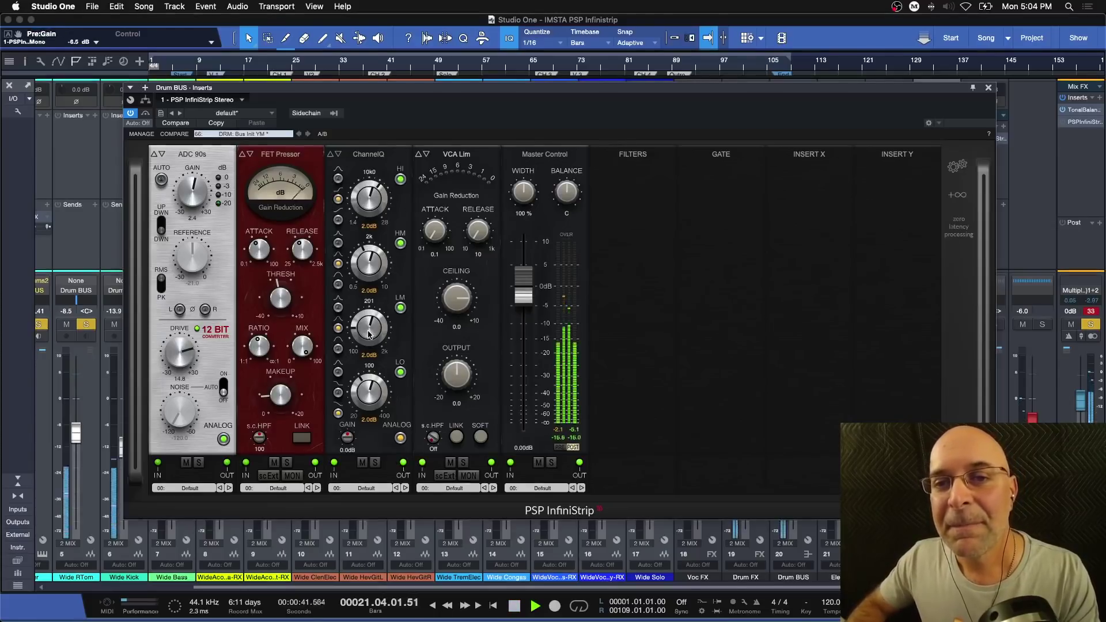
pyautogui.moveTo(374, 332); pyautogui.dragTo(367, 324)
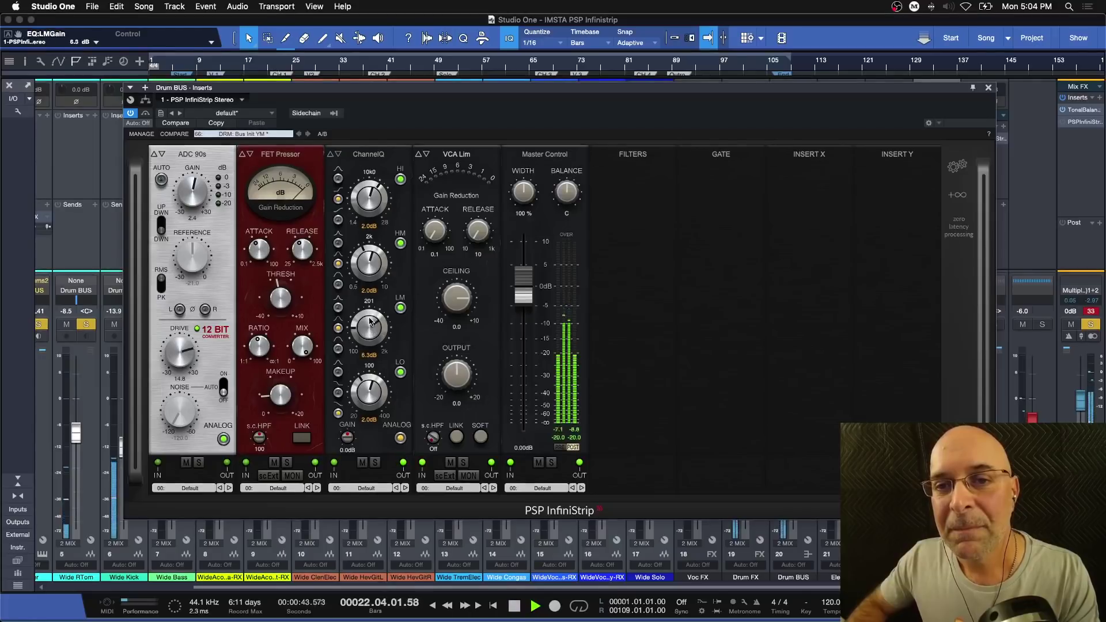
pyautogui.press('space')
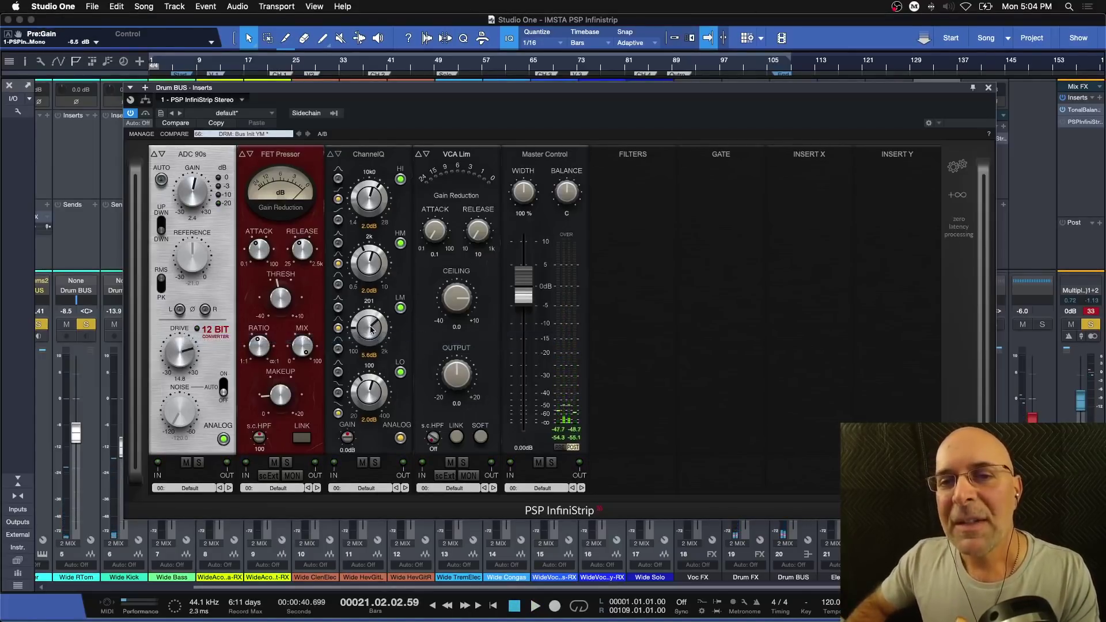
# Step: Audition the drums with the ChannelQ's low-mid gain cut to -5.0 dB, raise it to about 2.7 dB, and stop playback
pyautogui.moveTo(370, 329); pyautogui.dragTo(361, 337)
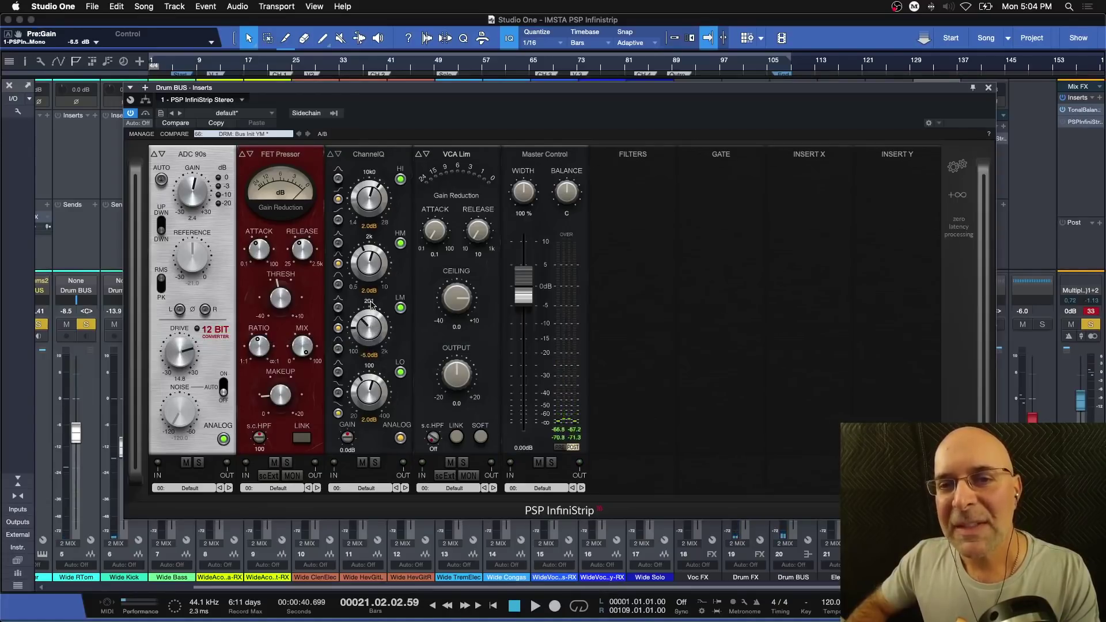
pyautogui.press('space')
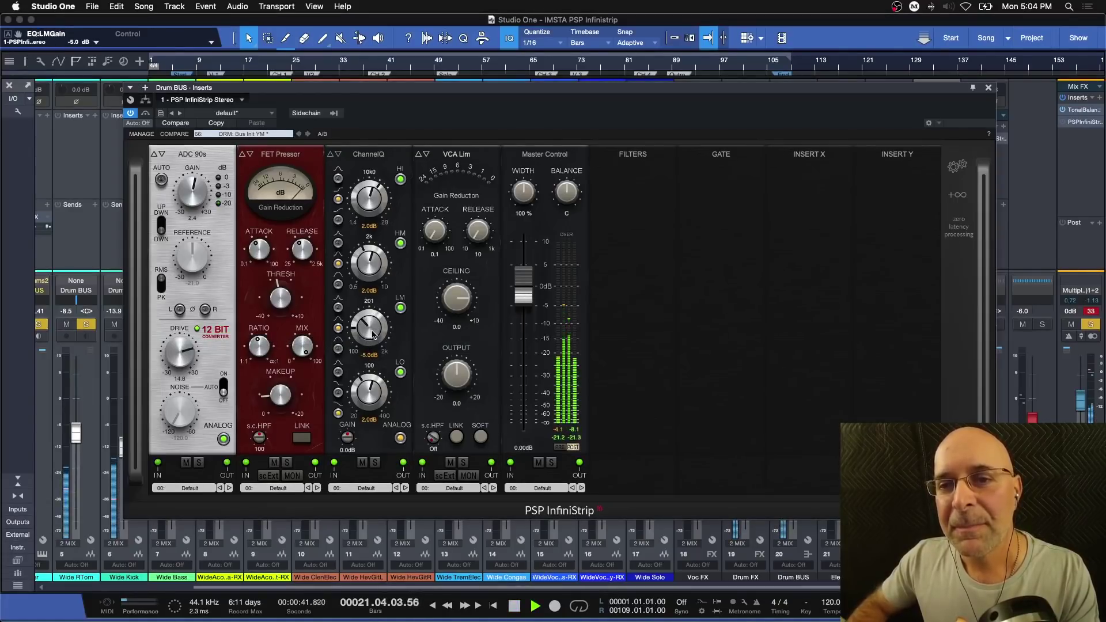
pyautogui.moveTo(372, 329); pyautogui.dragTo(369, 307)
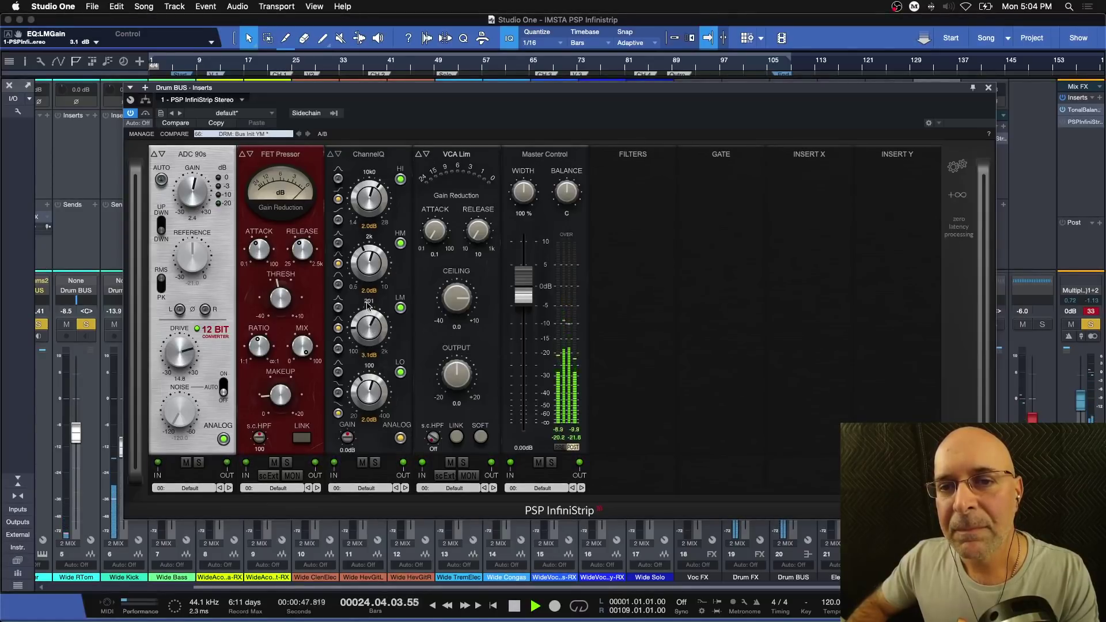
pyautogui.press('space')
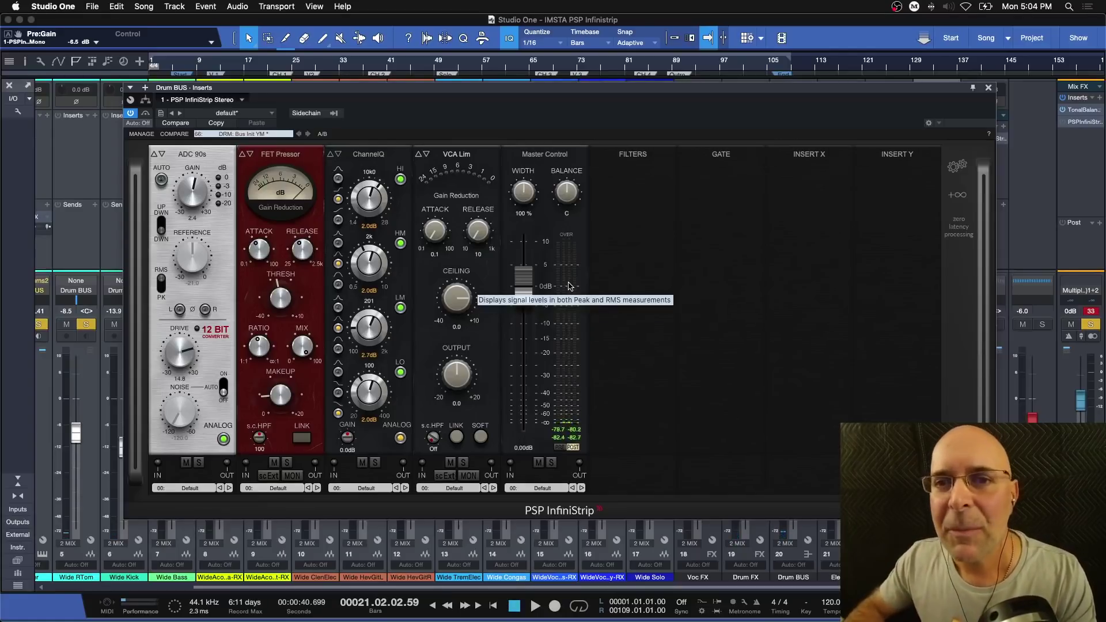
# Step: Unsolo the Drum BUS and fine-tune the ChannelQ's low-mid gain to about 2.3 dB while the full mix plays
pyautogui.moveTo(901, 89); pyautogui.dragTo(573, 93)
pyautogui.click(804, 325)
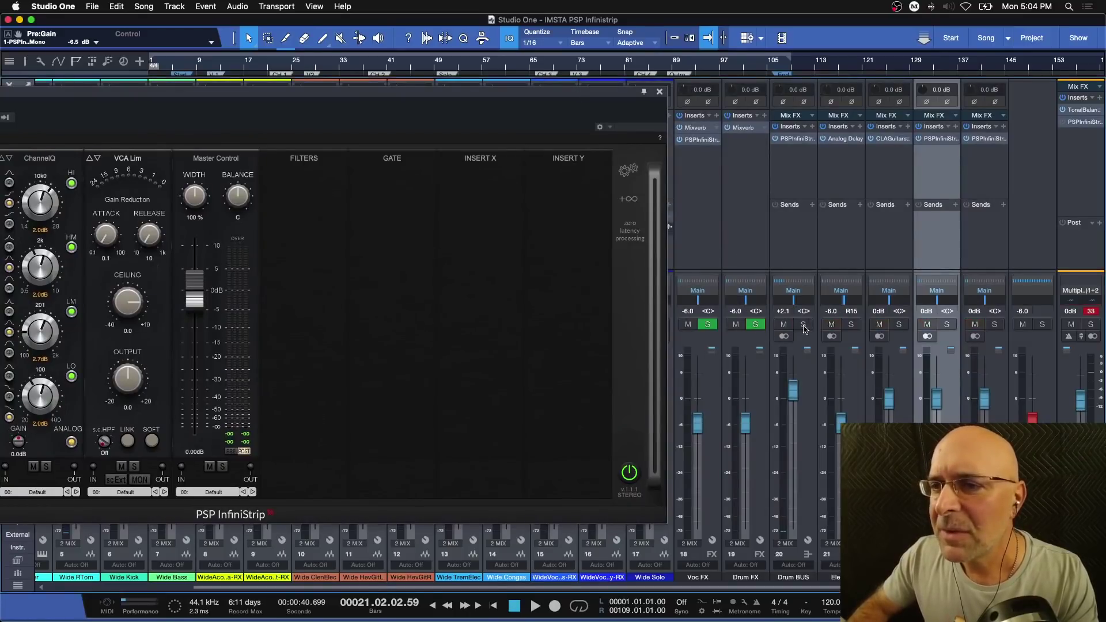
pyautogui.doubleClick(491, 94)
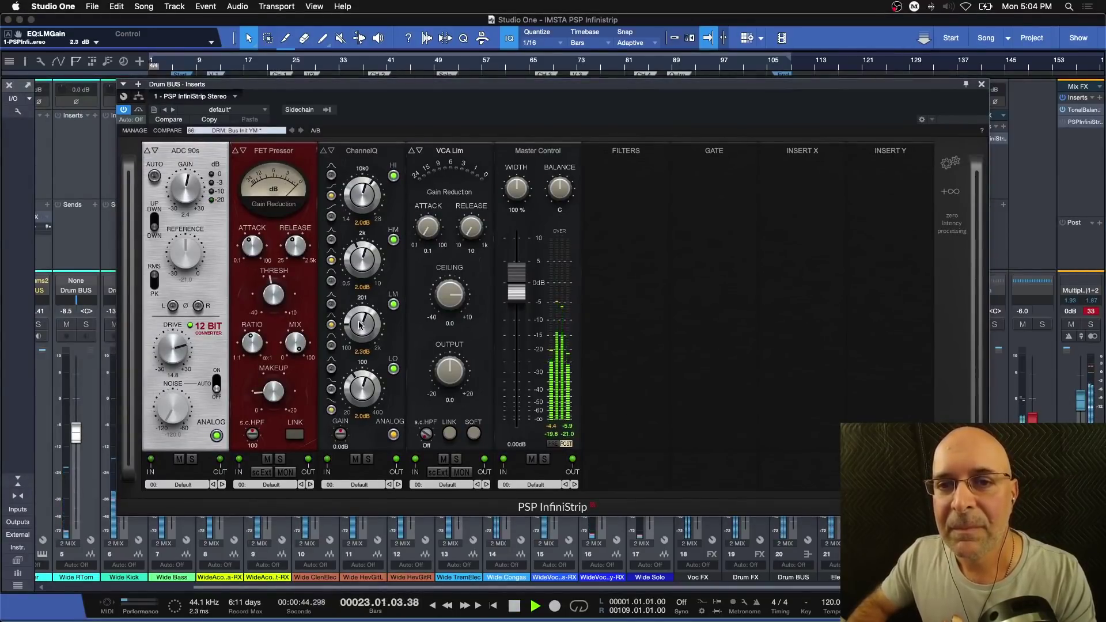
pyautogui.moveTo(360, 323); pyautogui.dragTo(361, 327)
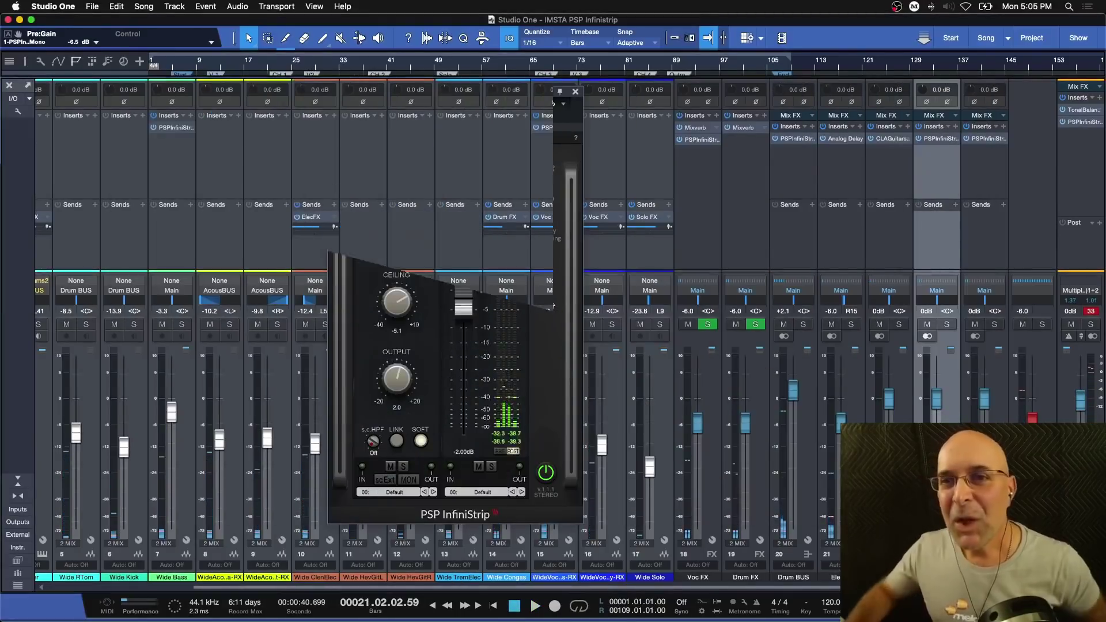
# Step: Bring up the PSP InfiniStrip inserted on the Main output and place its window centrally over the mixer
pyautogui.moveTo(493, 93); pyautogui.dragTo(583, 86)
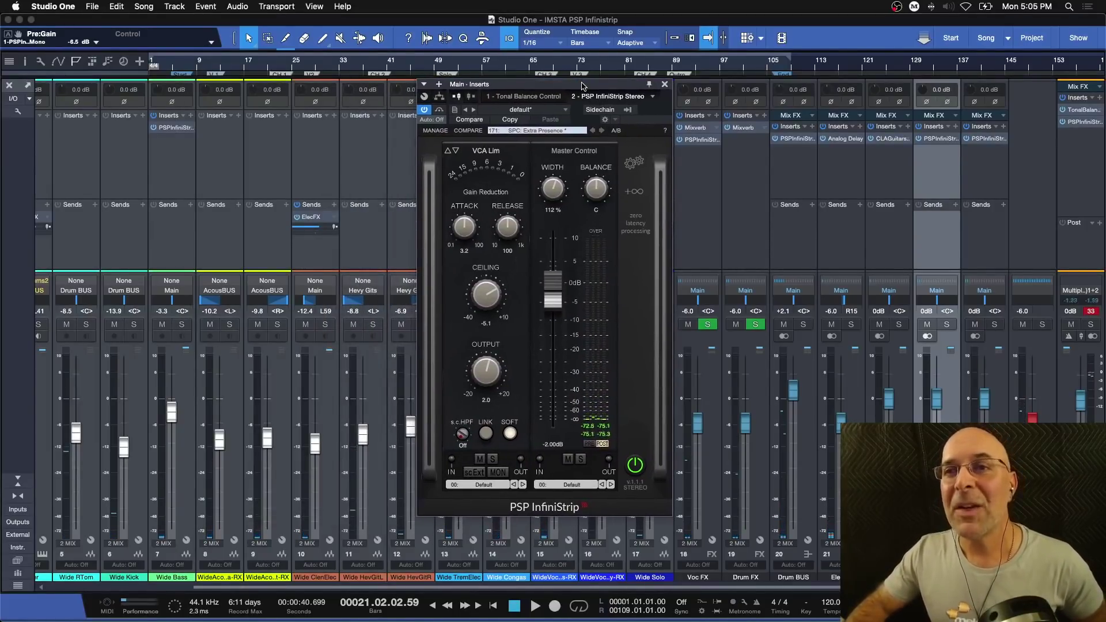